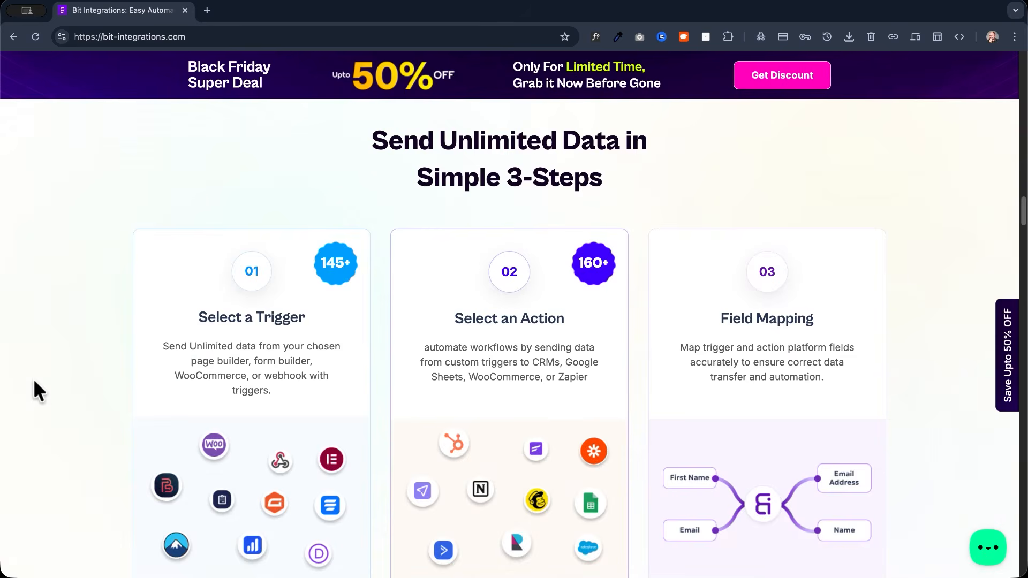
Look through the Bit Integrations website's three-step overview, its list of supported apps and its plugin screenshots
{"action": "scroll", "coordinate": [33, 381], "scroll_direction": "down", "scroll_amount": 2}
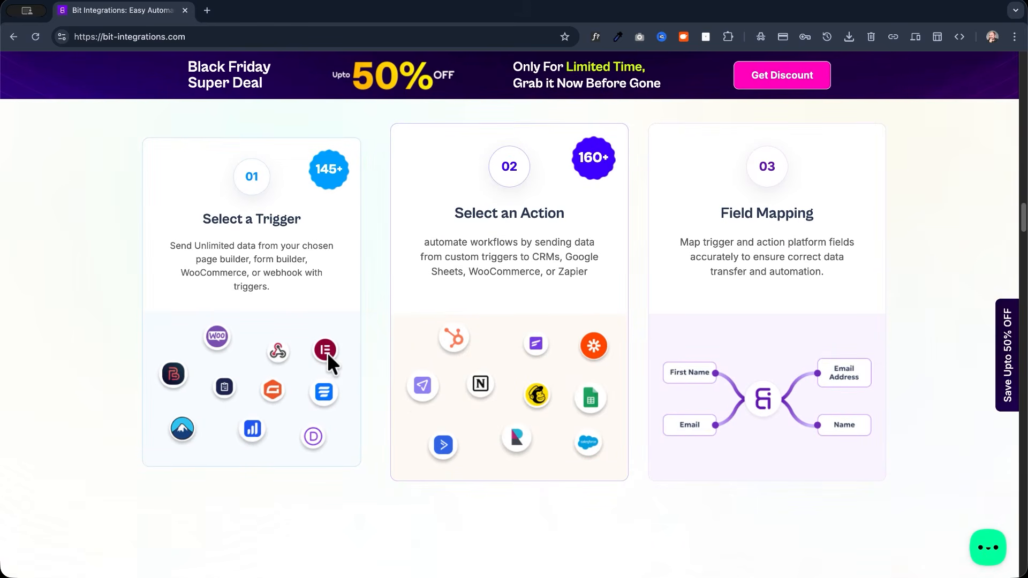
{"action": "scroll", "coordinate": [198, 330], "scroll_direction": "up", "scroll_amount": 1}
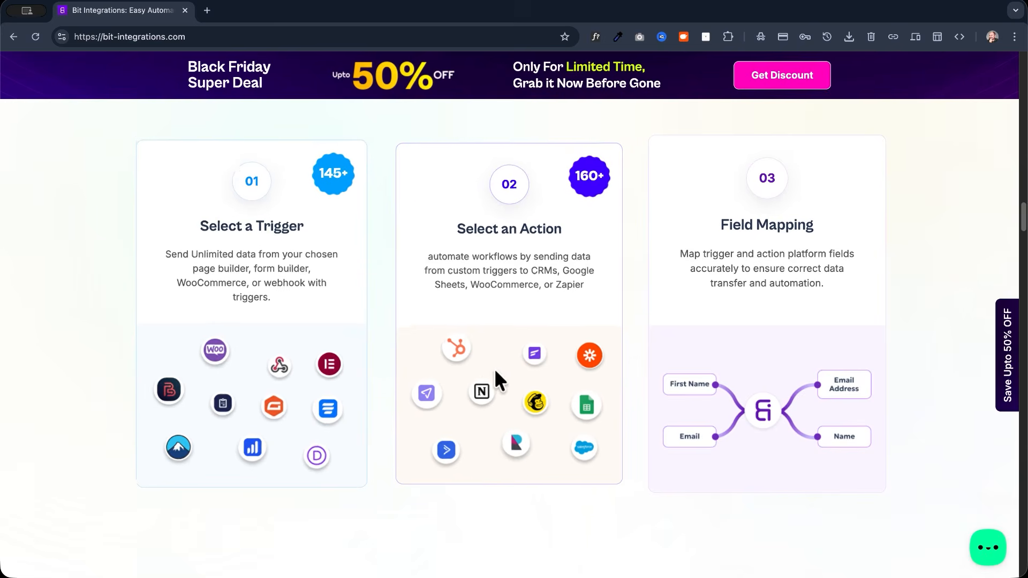
{"action": "scroll", "coordinate": [505, 356], "scroll_direction": "up", "scroll_amount": 1}
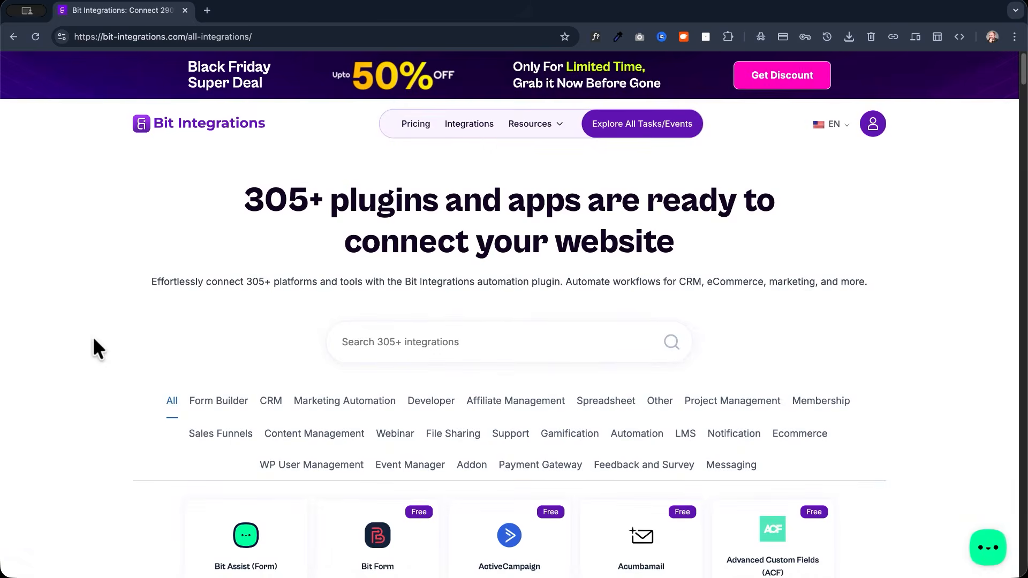
{"action": "scroll", "coordinate": [92, 337], "scroll_direction": "down", "scroll_amount": 7}
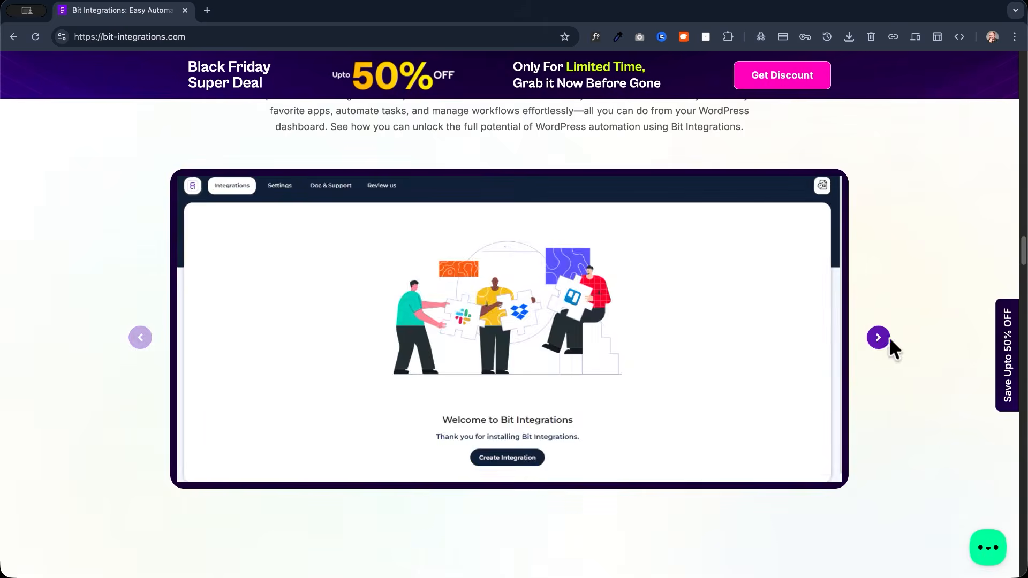
{"action": "left_click", "coordinate": [878, 339]}
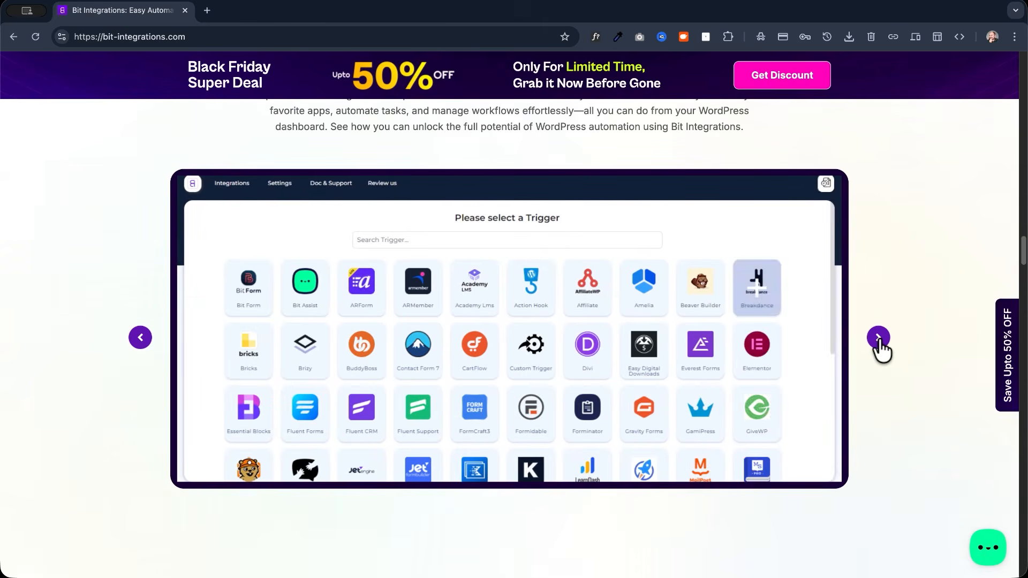
{"action": "left_click", "coordinate": [878, 338]}
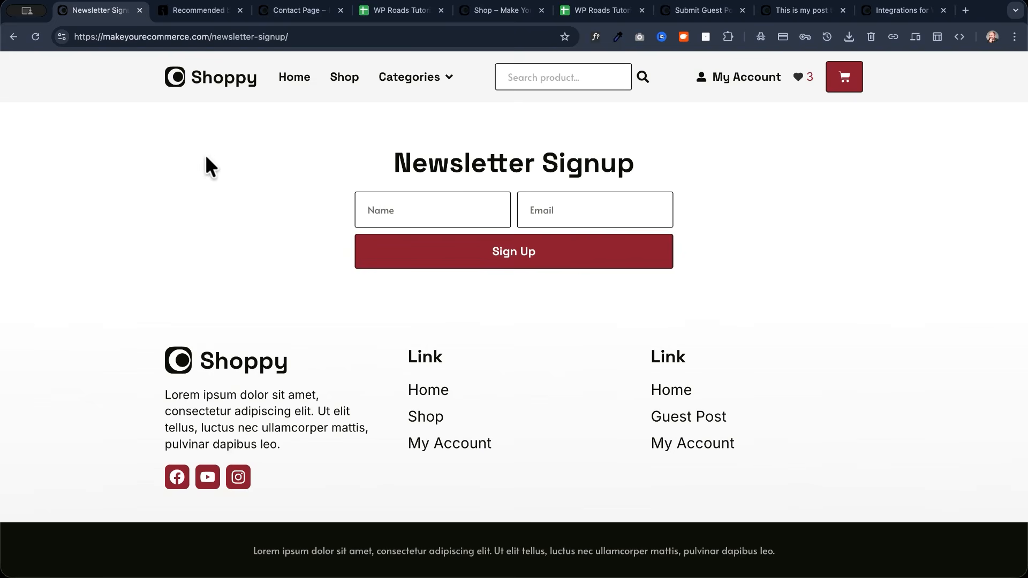
Review the demo pages for the Omnisend signup, contact form, shop and guest post form, along with both WP Roads Tutorial spreadsheets
{"action": "left_click", "coordinate": [196, 9]}
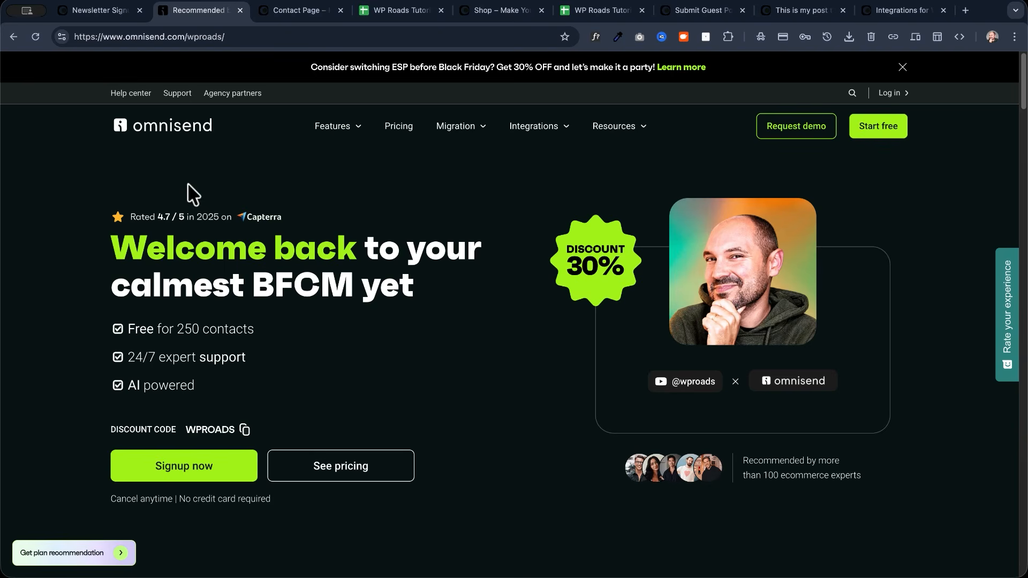
{"action": "key", "text": "ctrl+Tab"}
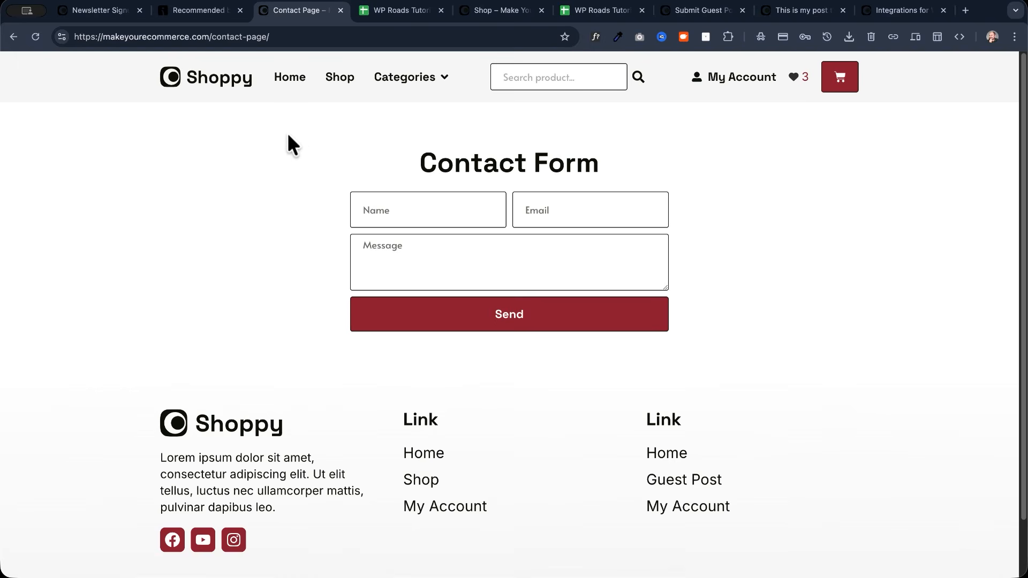
{"action": "left_click", "coordinate": [399, 11]}
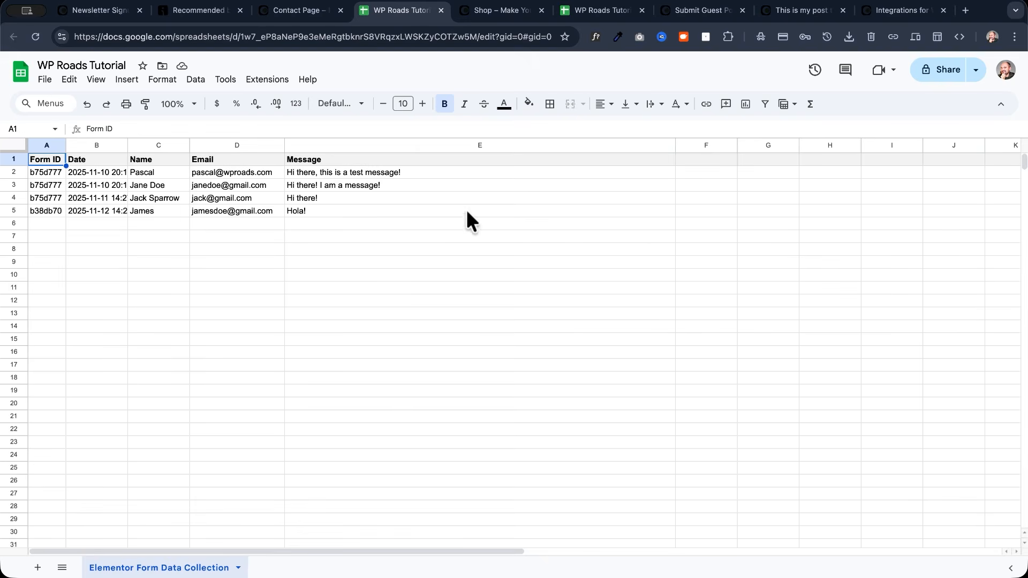
{"action": "key", "text": "ctrl+Tab"}
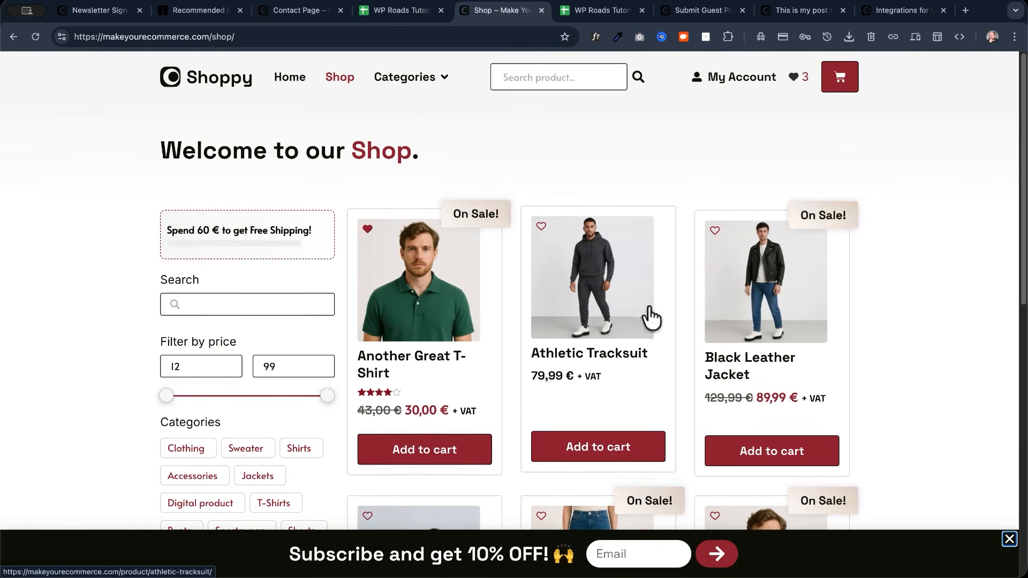
{"action": "key", "text": "ctrl+Tab"}
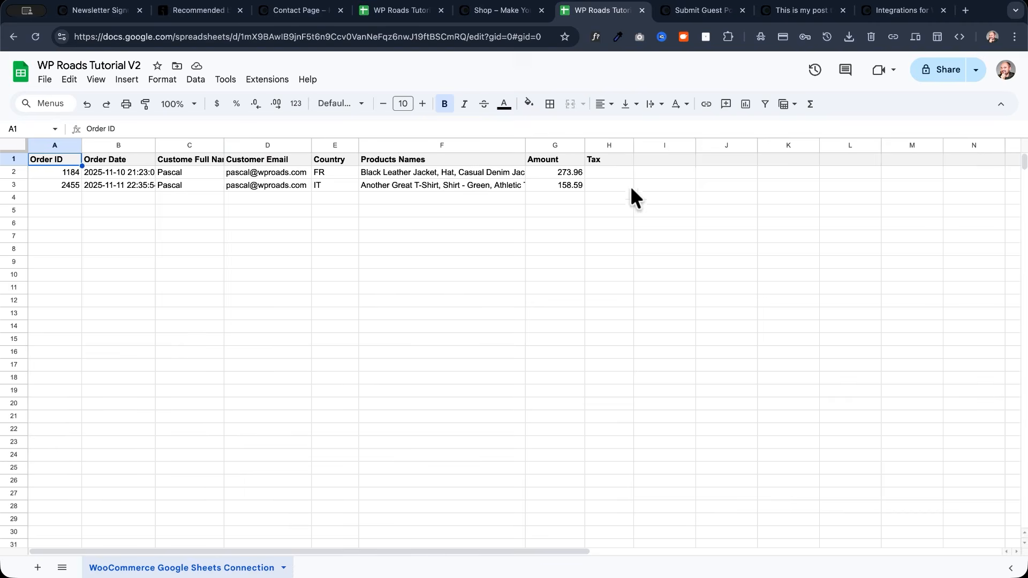
{"action": "key", "text": "ctrl+Tab"}
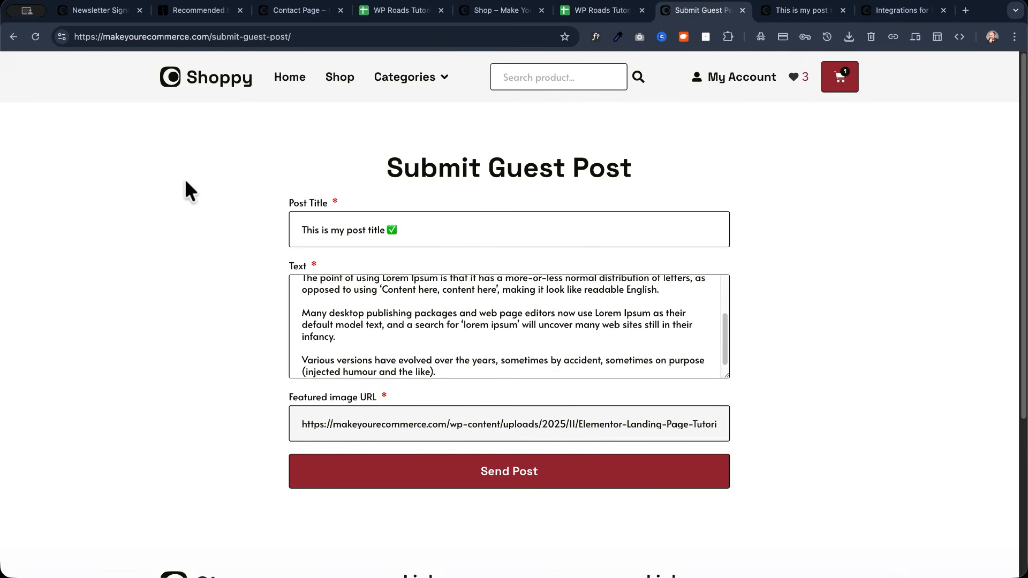
{"action": "scroll", "coordinate": [513, 357], "scroll_direction": "up", "scroll_amount": 3}
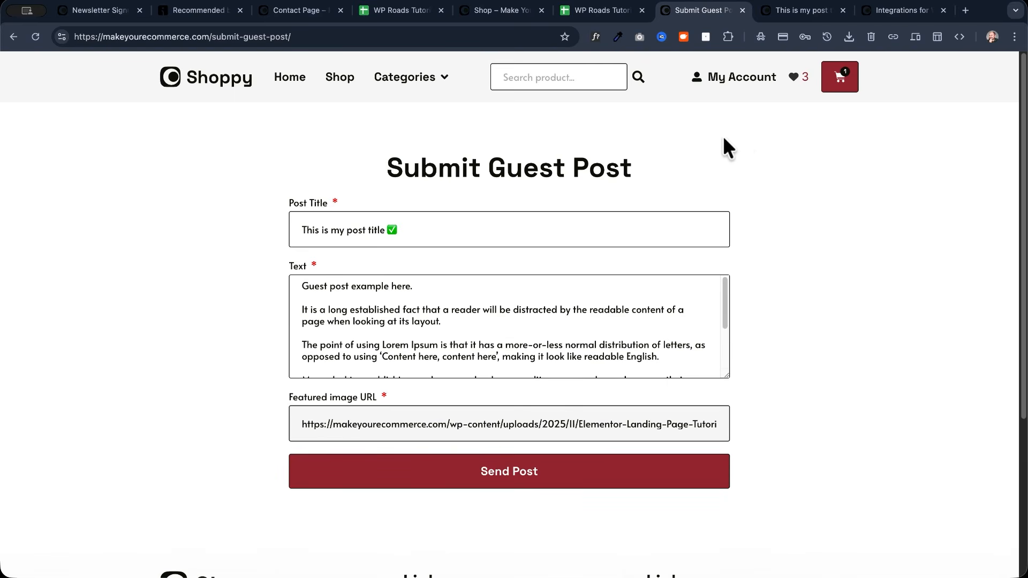
Examine the title and body text of the guest post preview "This is my post title", then bring up the following page
{"action": "left_click", "coordinate": [787, 11]}
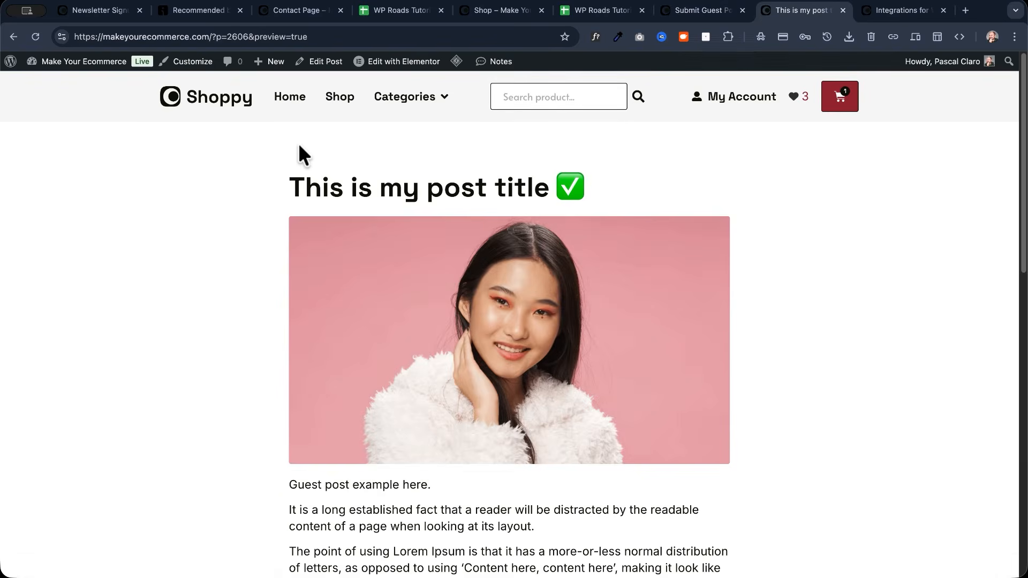
{"action": "left_click_drag", "start_coordinate": [276, 188], "coordinate": [635, 178]}
{"action": "left_click", "coordinate": [634, 177]}
{"action": "scroll", "coordinate": [498, 303], "scroll_direction": "down", "scroll_amount": 3}
{"action": "left_click_drag", "start_coordinate": [604, 517], "coordinate": [259, 312]}
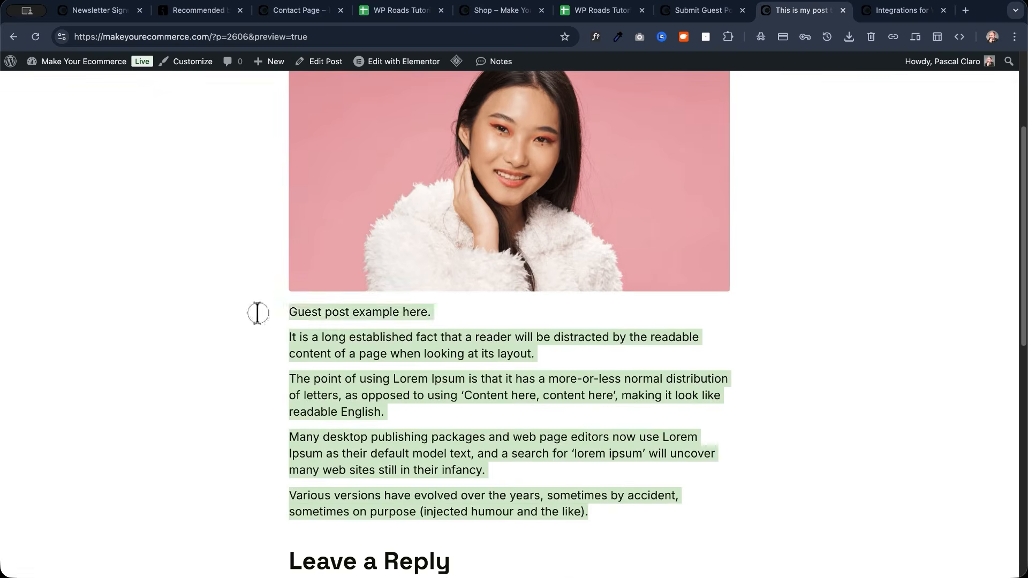
{"action": "left_click", "coordinate": [246, 319]}
{"action": "key", "text": "ctrl+Tab"}
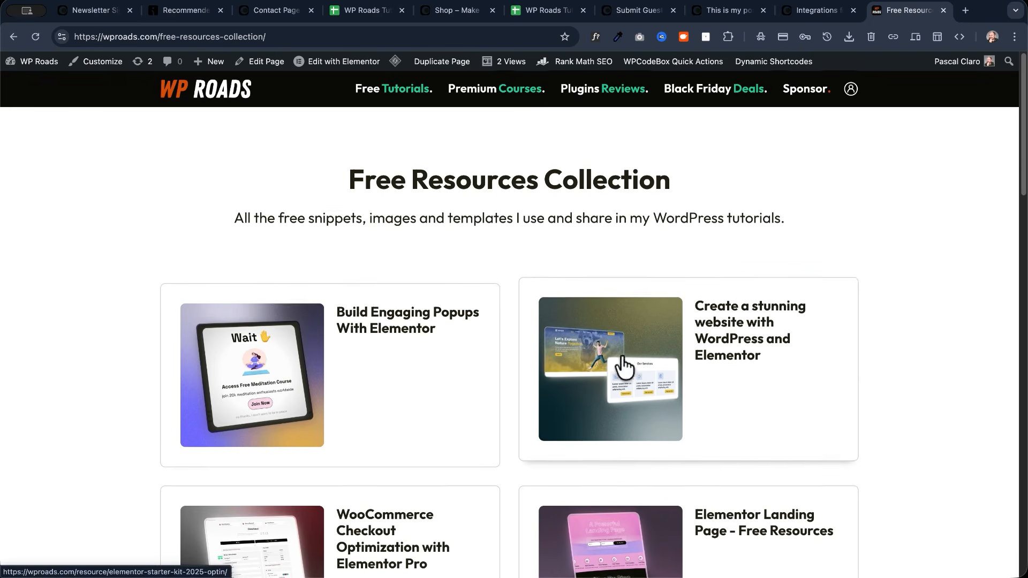
Browse the WP Roads Free Resources Collection and view the "Build Engaging Popups With Elementor" opt-in page
{"action": "scroll", "coordinate": [452, 373], "scroll_direction": "down", "scroll_amount": 4}
{"action": "scroll", "coordinate": [294, 489], "scroll_direction": "down", "scroll_amount": 3}
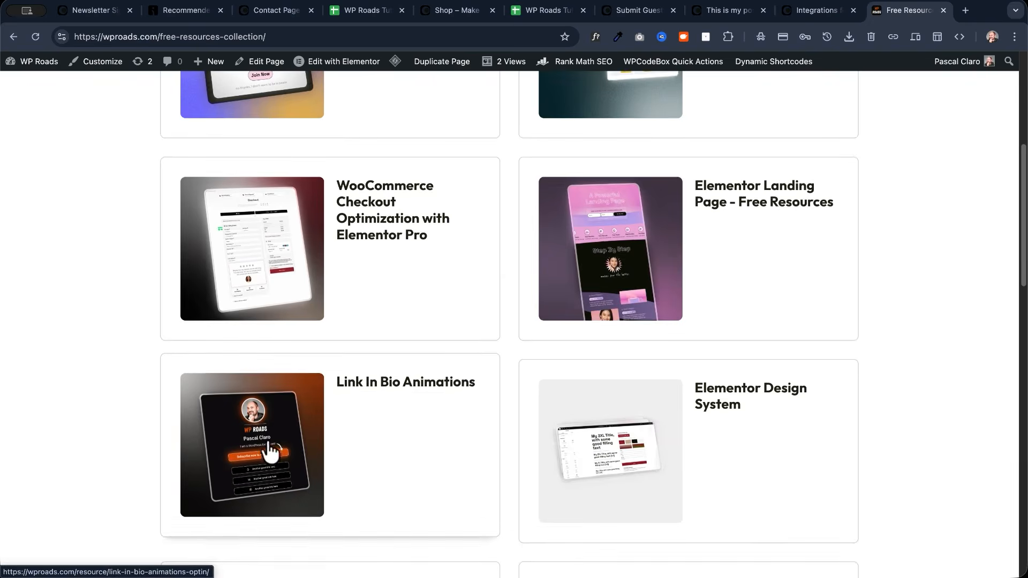
{"action": "scroll", "coordinate": [627, 457], "scroll_direction": "down", "scroll_amount": 3}
{"action": "scroll", "coordinate": [303, 463], "scroll_direction": "up", "scroll_amount": 9}
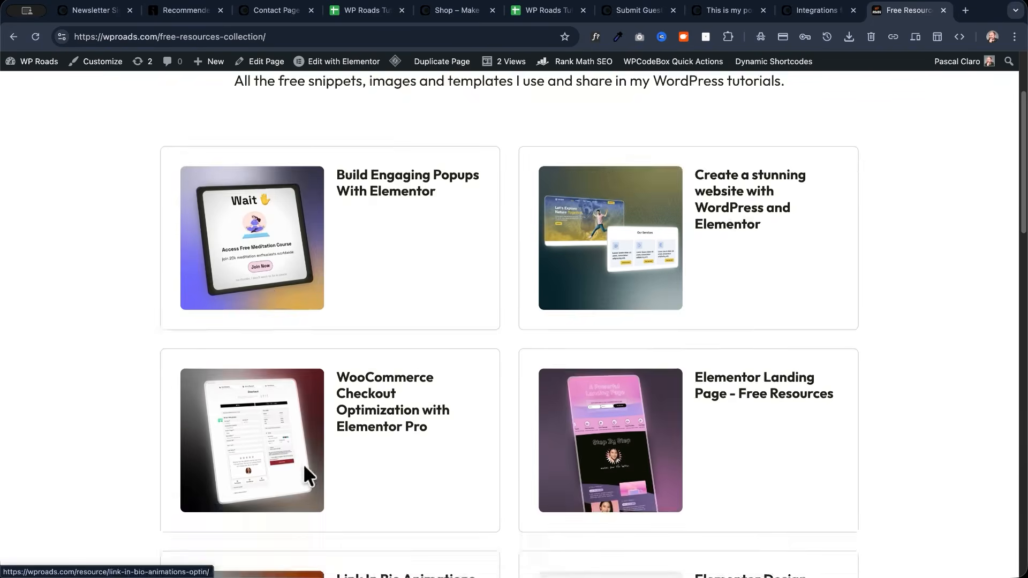
{"action": "left_click", "coordinate": [285, 363]}
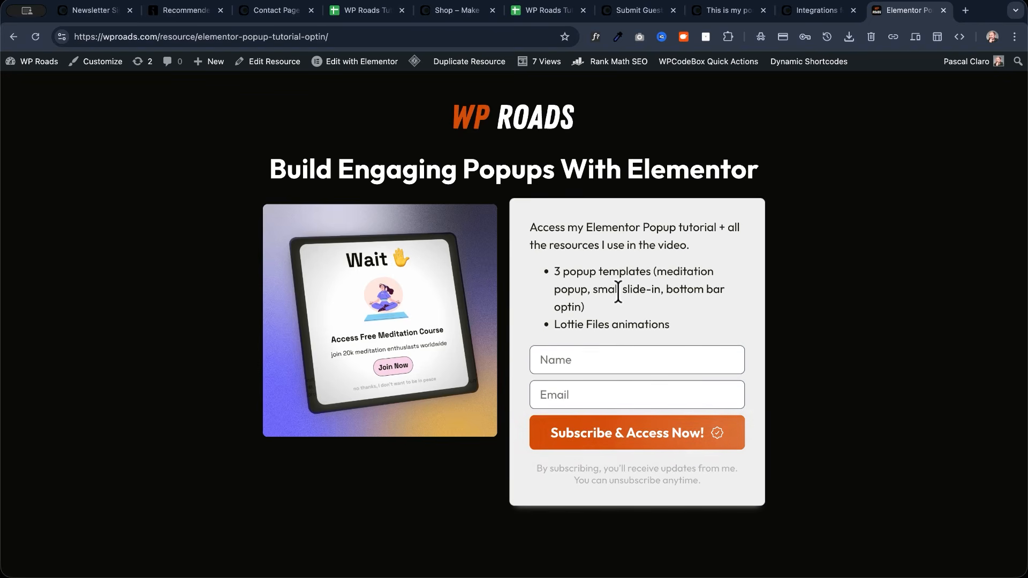
{"action": "key", "text": "super+Left"}
{"action": "scroll", "coordinate": [95, 359], "scroll_direction": "down", "scroll_amount": 5}
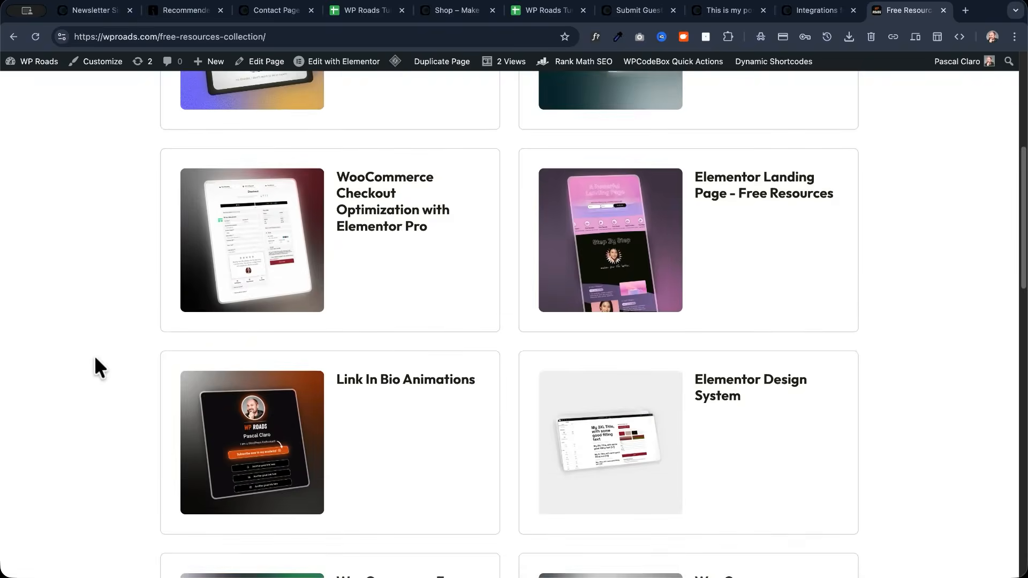
{"action": "scroll", "coordinate": [95, 359], "scroll_direction": "down", "scroll_amount": 14}
{"action": "scroll", "coordinate": [94, 358], "scroll_direction": "up", "scroll_amount": 6}
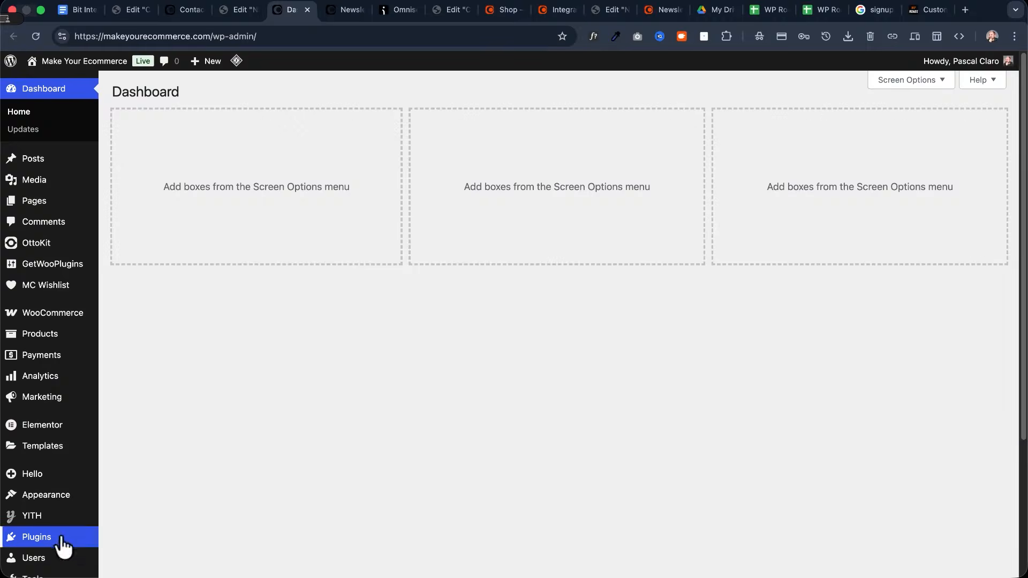
Find the "bit integrations" plugin in the WordPress plugin directory, install and activate it, and accept its data-sharing invitation
{"action": "left_click", "coordinate": [195, 523]}
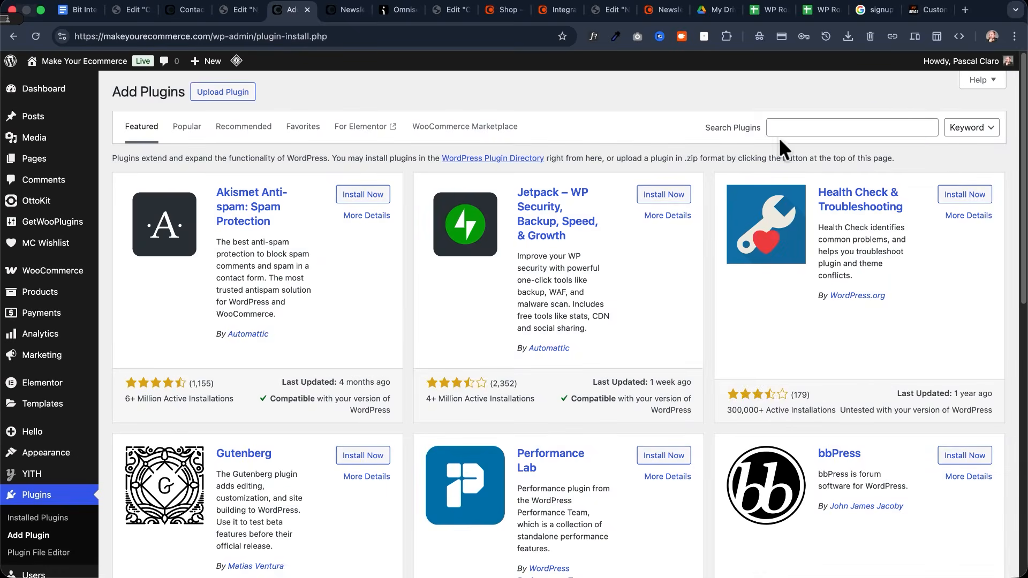
{"action": "left_click", "coordinate": [830, 129]}
{"action": "type", "text": "bit integrations"}
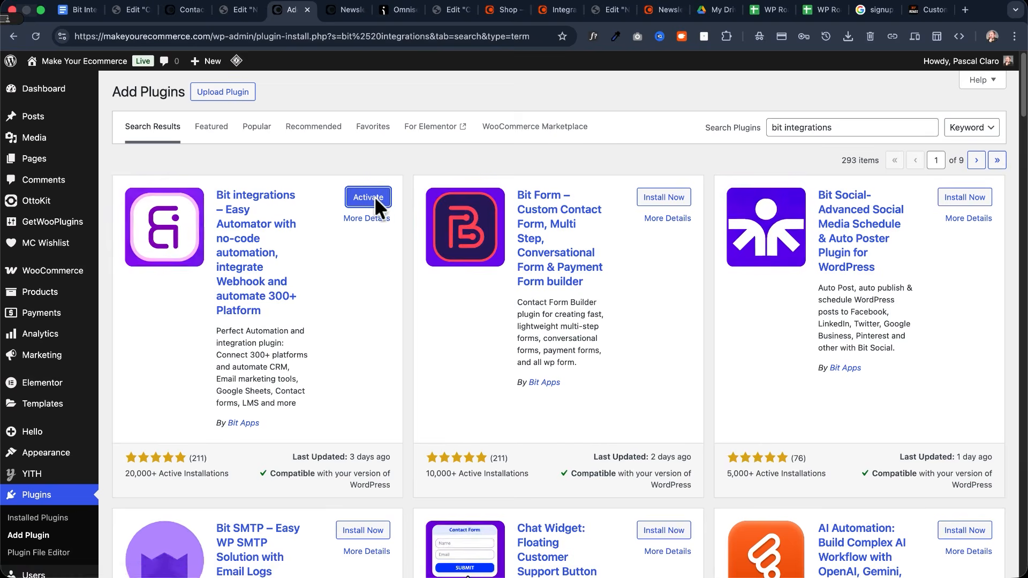
{"action": "left_click", "coordinate": [374, 197]}
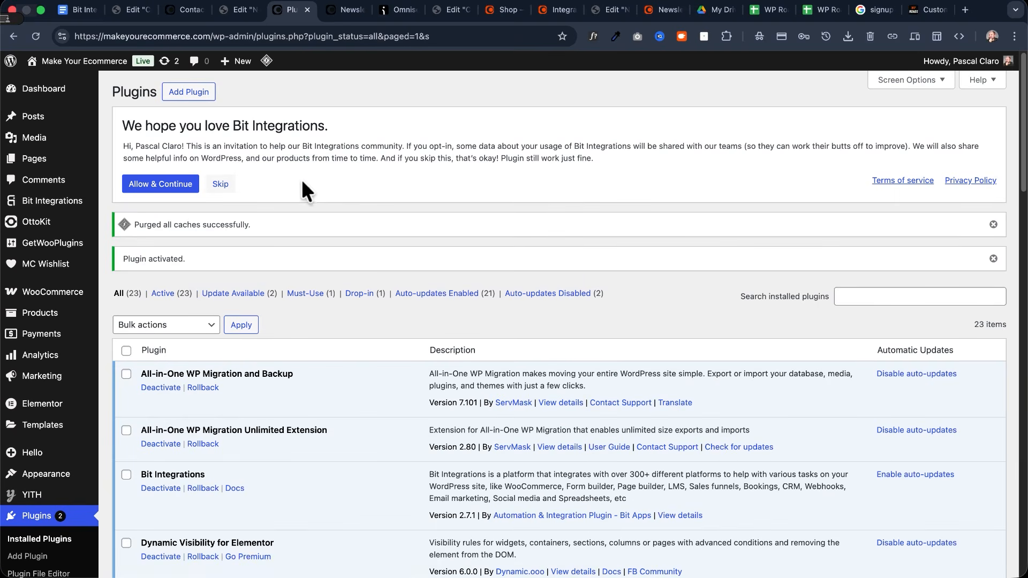
{"action": "left_click", "coordinate": [169, 186]}
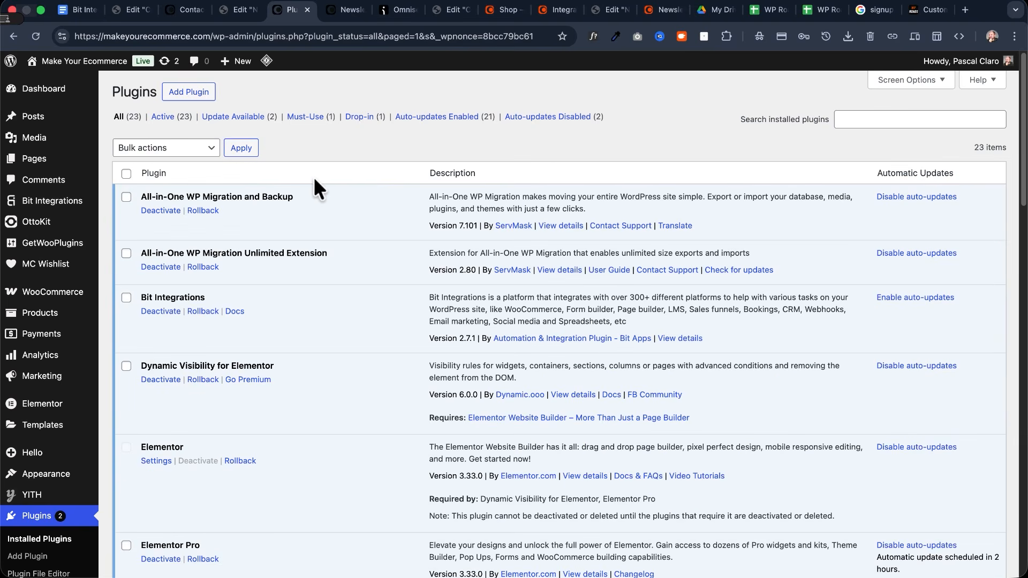
Open the Bit Integrations plugin's settings and dismiss the What's New notice
{"action": "scroll", "coordinate": [316, 182], "scroll_direction": "down", "scroll_amount": 2}
{"action": "scroll", "coordinate": [310, 179], "scroll_direction": "up", "scroll_amount": 2}
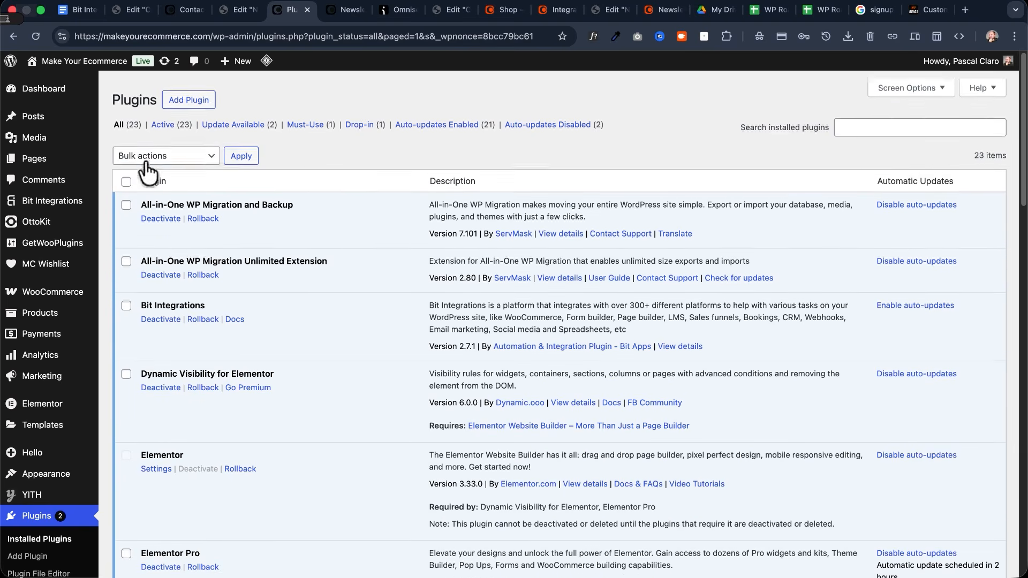
{"action": "mouse_move", "coordinate": [54, 210]}
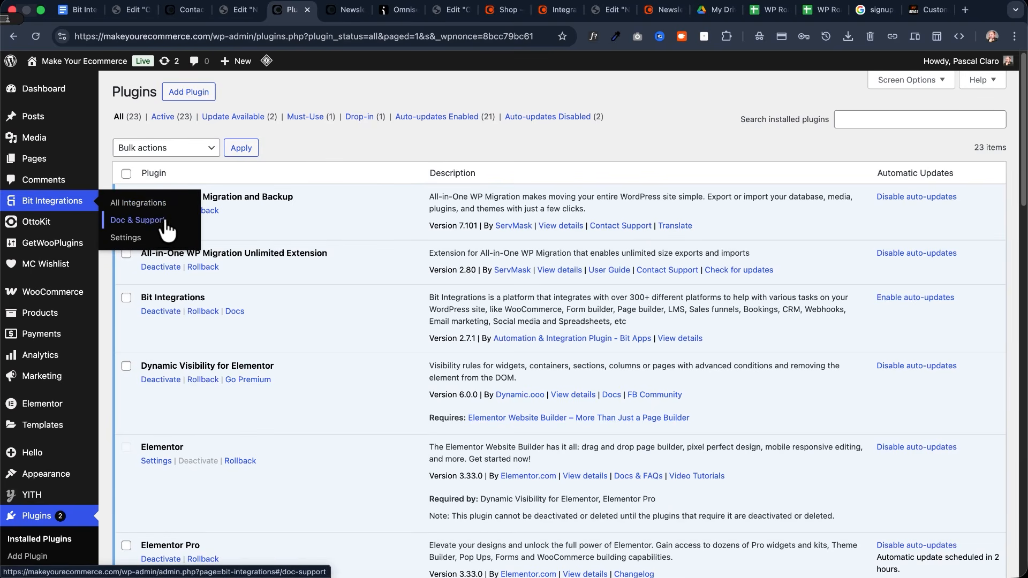
{"action": "left_click", "coordinate": [154, 240]}
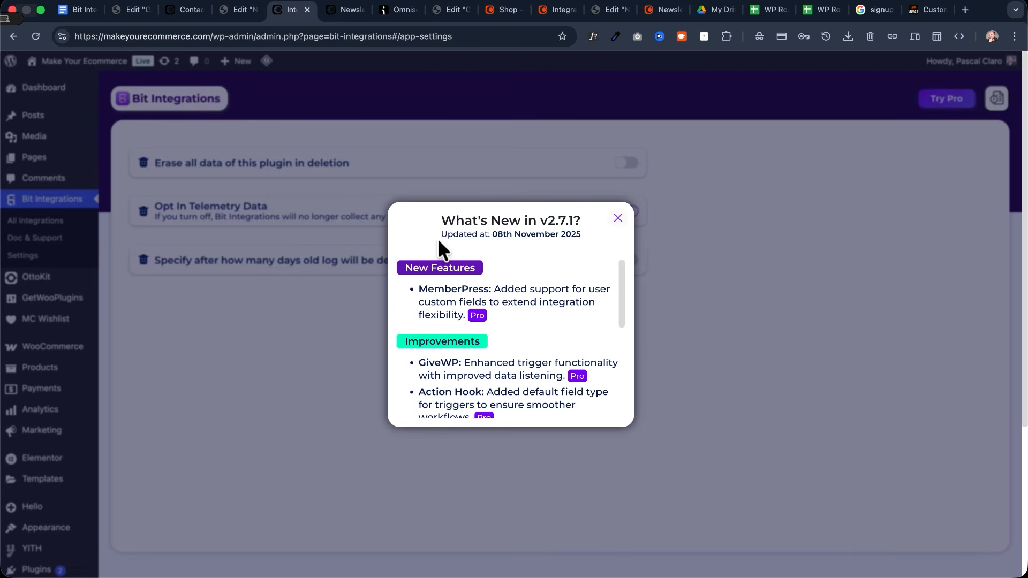
{"action": "left_click", "coordinate": [346, 273]}
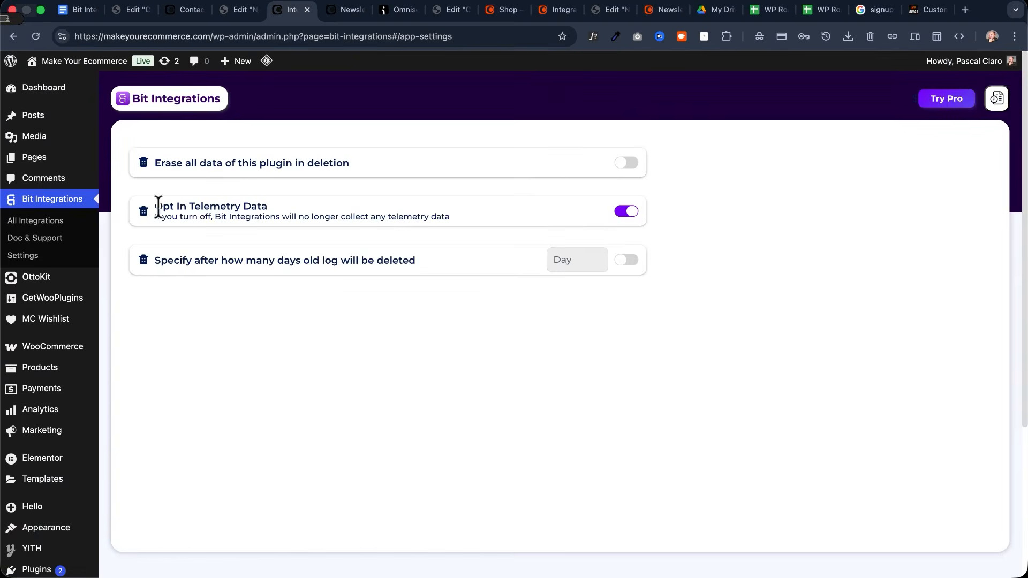
Enable automatic deletion of old logs in the Bit Integrations settings and set it to 7 days
{"action": "left_click_drag", "start_coordinate": [159, 207], "coordinate": [292, 205]}
{"action": "left_click", "coordinate": [290, 206]}
{"action": "left_click", "coordinate": [626, 261]}
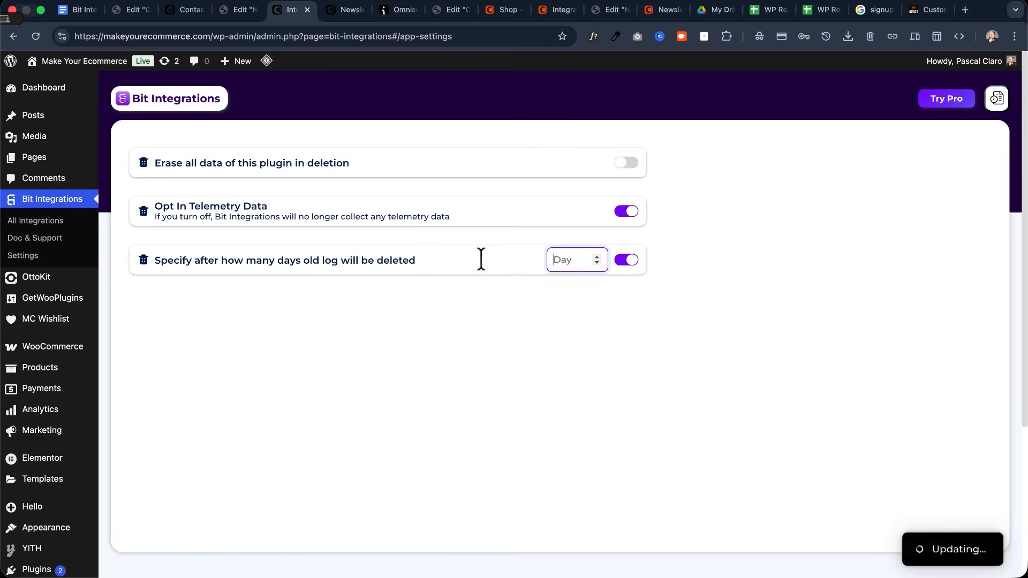
{"action": "type", "text": "7"}
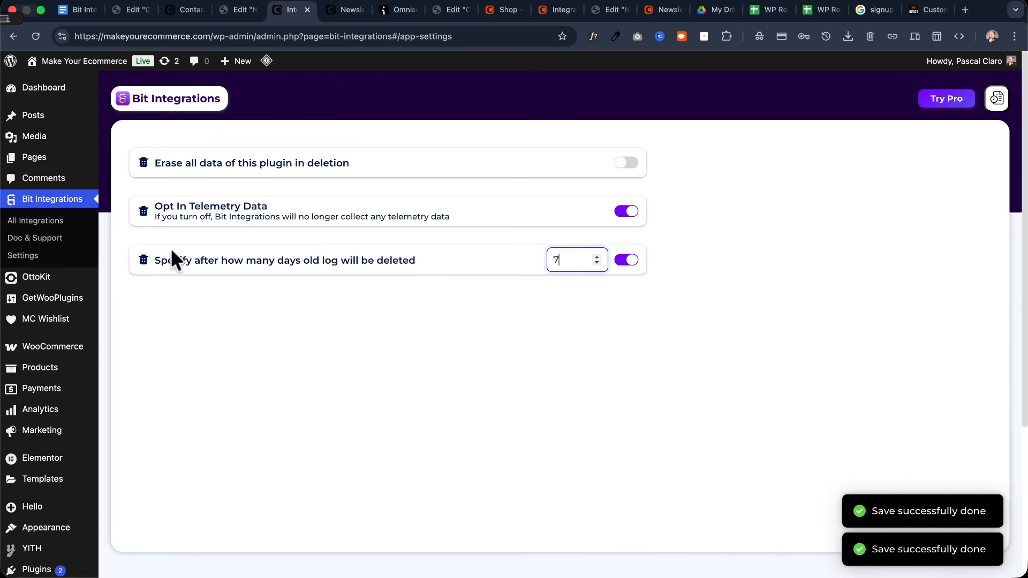
Open the plugin's Doc & Support page and look over the topics in the online Bit Integrations documentation
{"action": "left_click", "coordinate": [26, 239]}
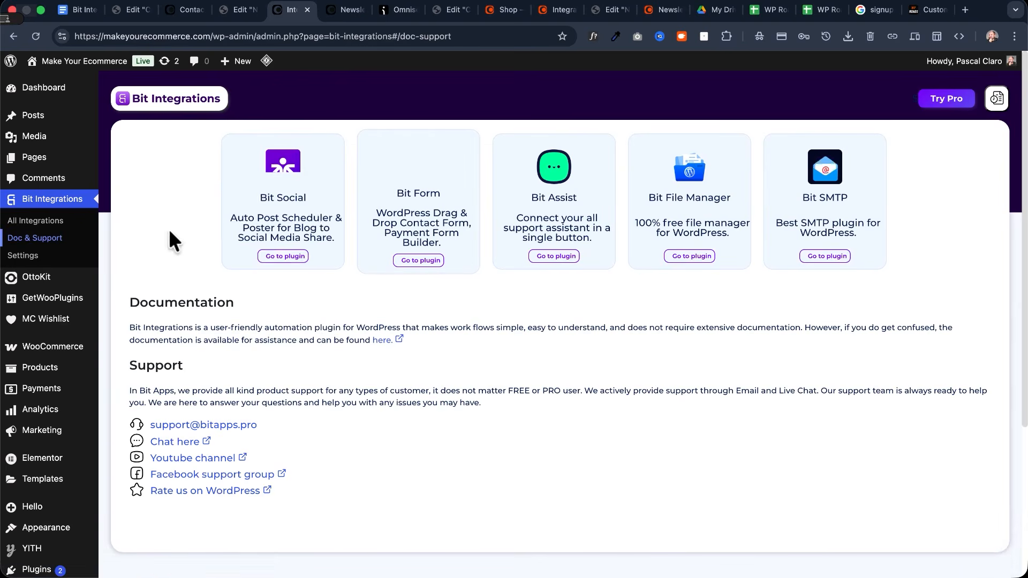
{"action": "left_click", "coordinate": [383, 341]}
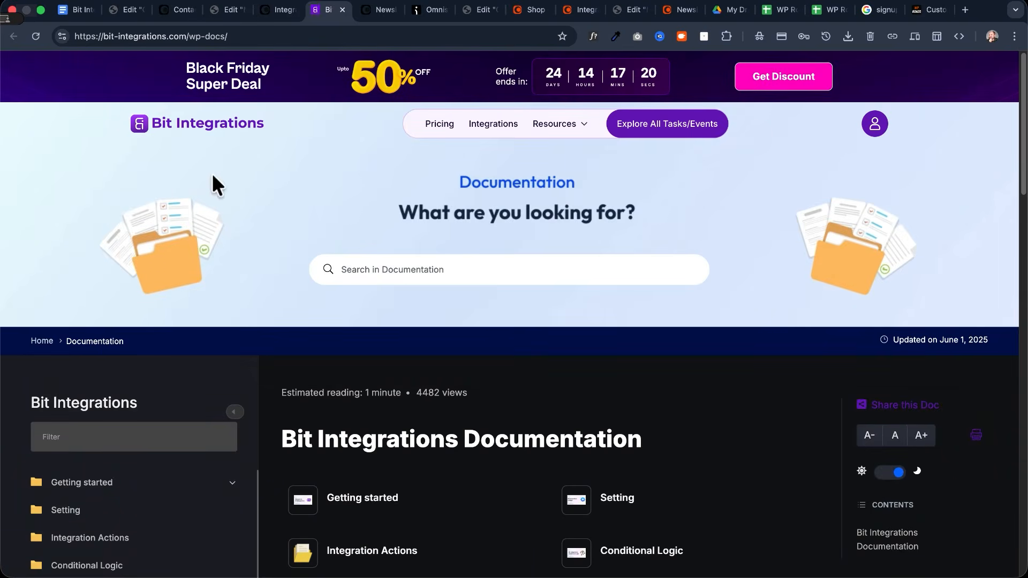
{"action": "scroll", "coordinate": [268, 206], "scroll_direction": "down", "scroll_amount": 5}
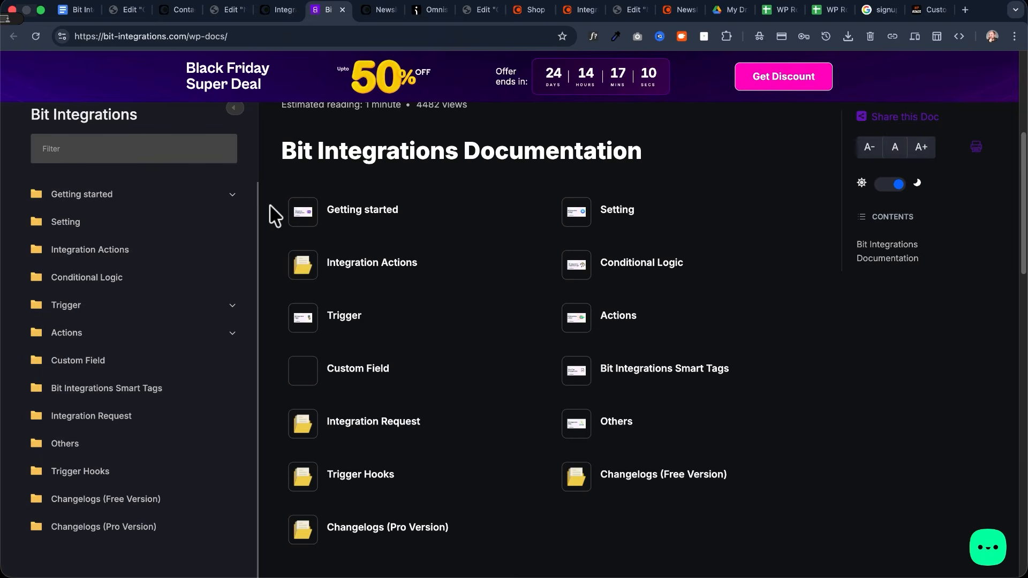
{"action": "scroll", "coordinate": [272, 217], "scroll_direction": "up", "scroll_amount": 1}
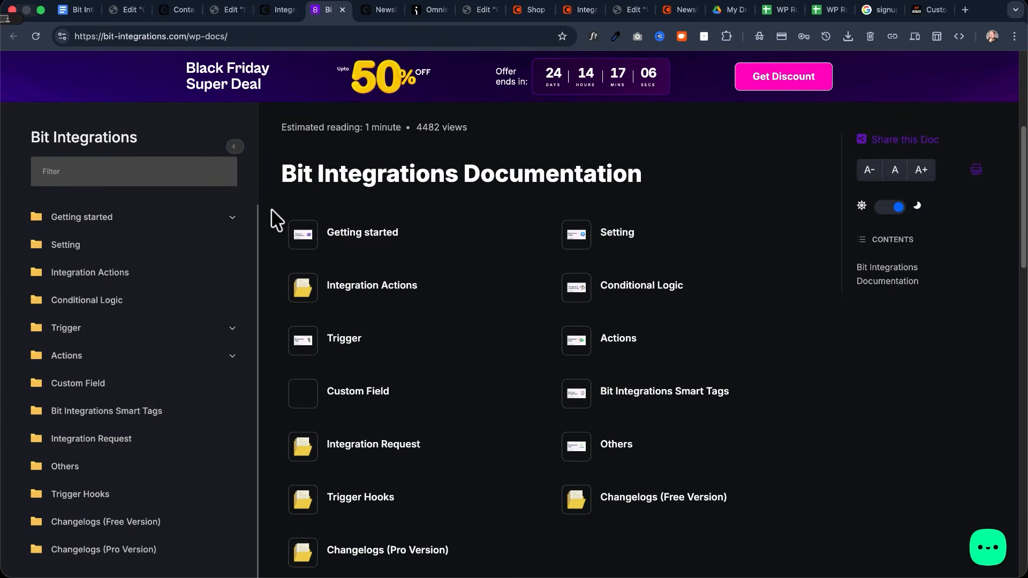
Return to the plugin's Doc & Support page and look over the available support channels
{"action": "key", "text": "ctrl+shift+Tab"}
{"action": "left_click_drag", "start_coordinate": [128, 366], "coordinate": [329, 528]}
{"action": "left_click", "coordinate": [252, 403]}
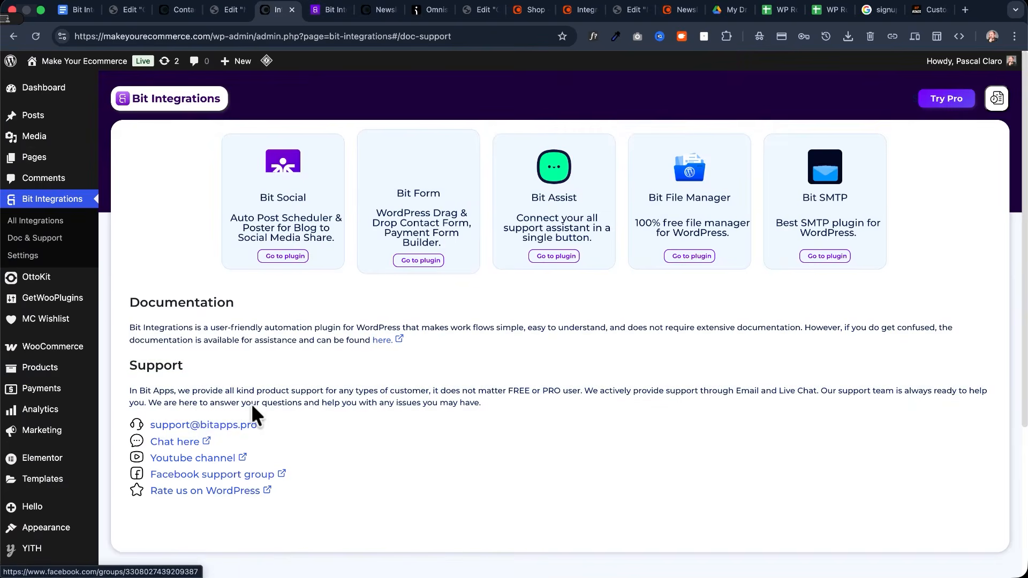
Open the list of all integrations, start creating one and look through the triggers on offer
{"action": "left_click", "coordinate": [38, 222]}
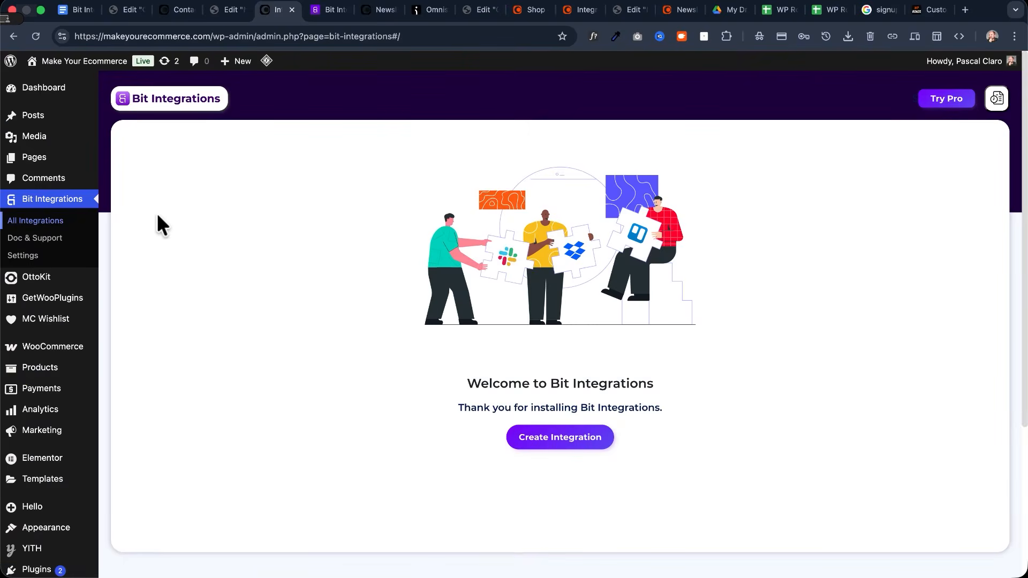
{"action": "left_click", "coordinate": [553, 454]}
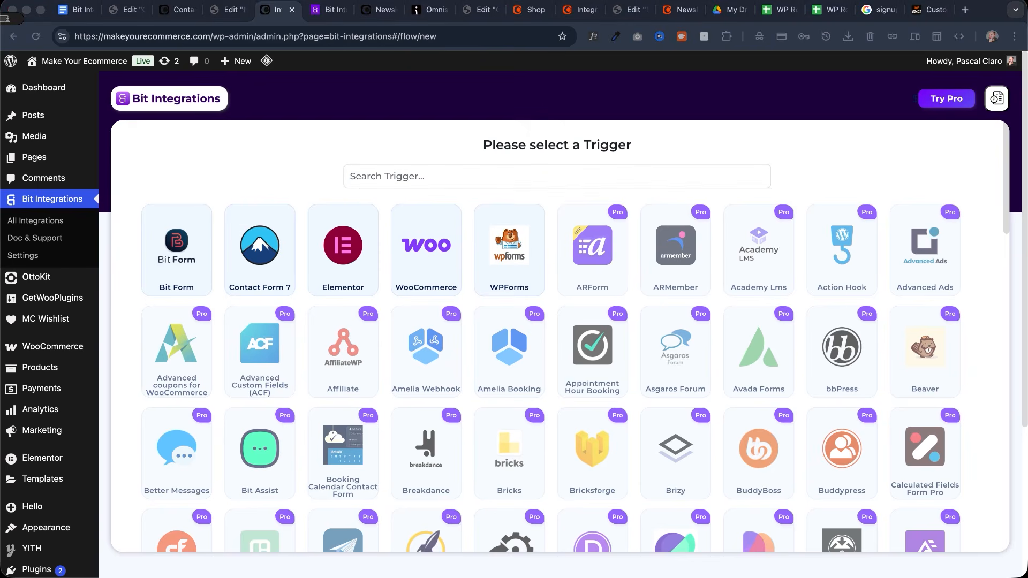
{"action": "scroll", "coordinate": [576, 336], "scroll_direction": "down", "scroll_amount": 5}
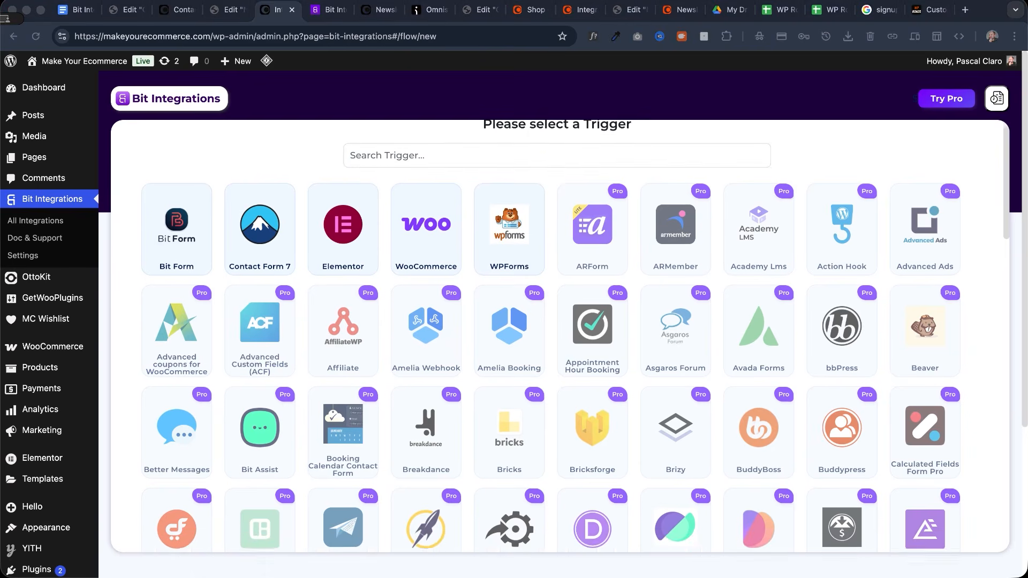
{"action": "scroll", "coordinate": [553, 337], "scroll_direction": "down", "scroll_amount": 15}
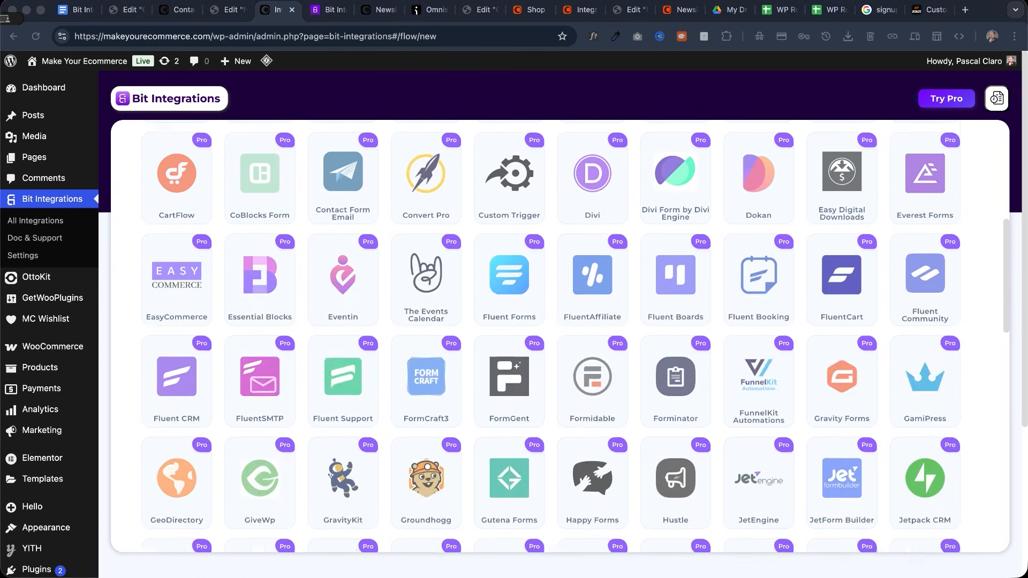
{"action": "scroll", "coordinate": [552, 337], "scroll_direction": "down", "scroll_amount": 10}
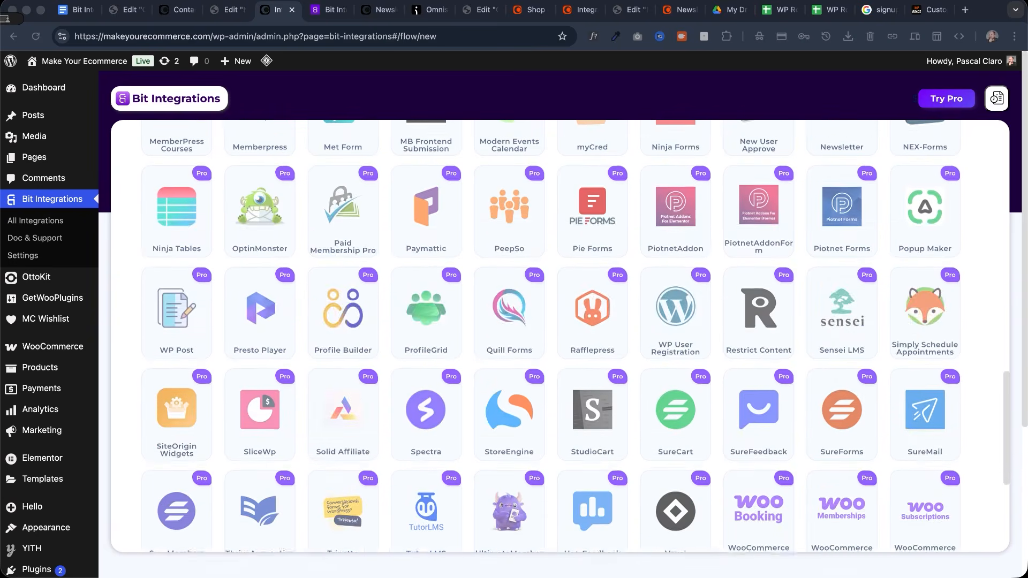
{"action": "scroll", "coordinate": [560, 336], "scroll_direction": "up", "scroll_amount": 20}
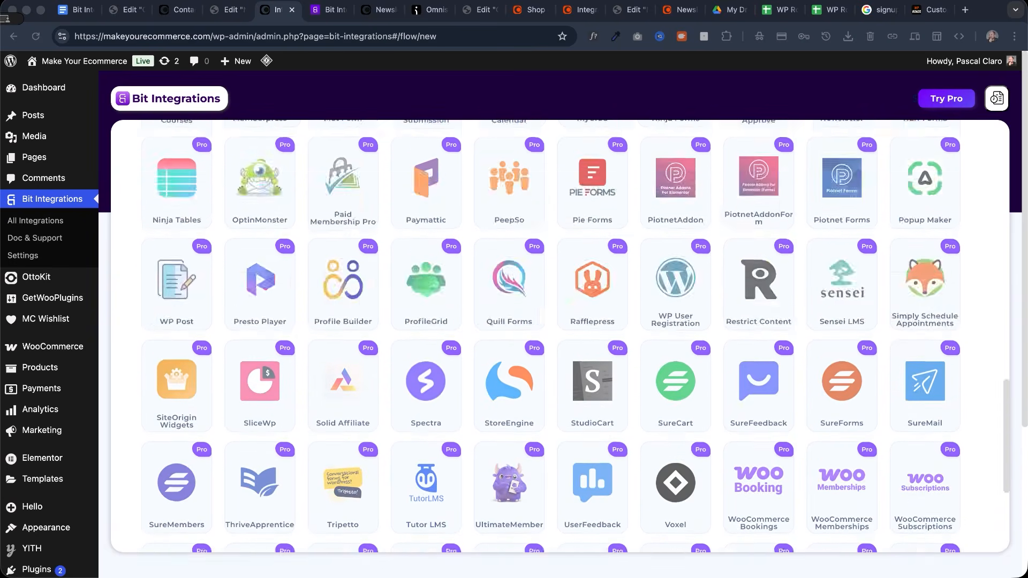
{"action": "scroll", "coordinate": [560, 336], "scroll_direction": "up", "scroll_amount": 5}
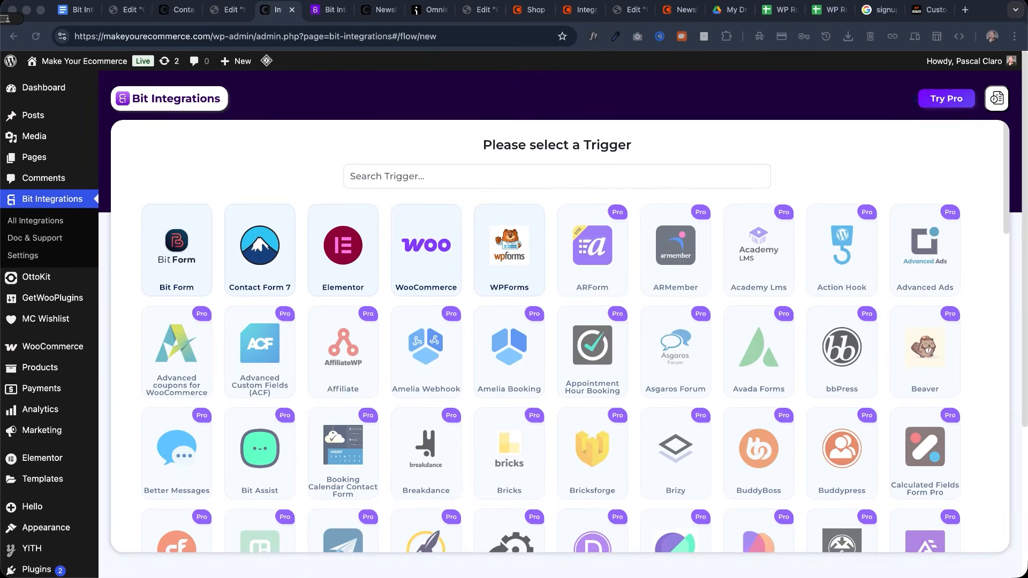
Examine which triggers require the Pro version and search the trigger list for "hook"
{"action": "left_click", "coordinate": [180, 178]}
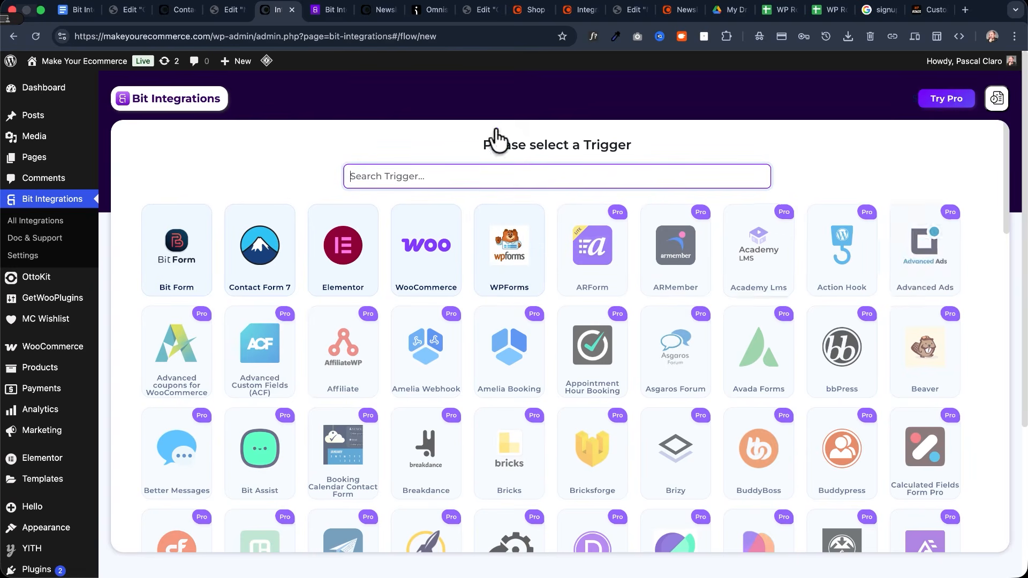
{"action": "scroll", "coordinate": [991, 251], "scroll_direction": "down", "scroll_amount": 3}
{"action": "scroll", "coordinate": [992, 250], "scroll_direction": "down", "scroll_amount": 6}
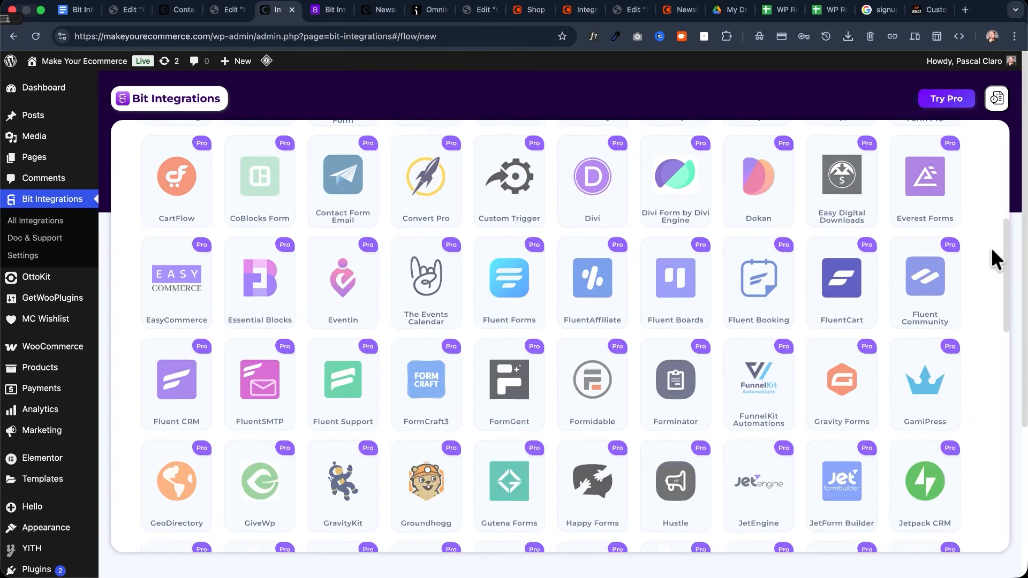
{"action": "scroll", "coordinate": [991, 247], "scroll_direction": "down", "scroll_amount": 6}
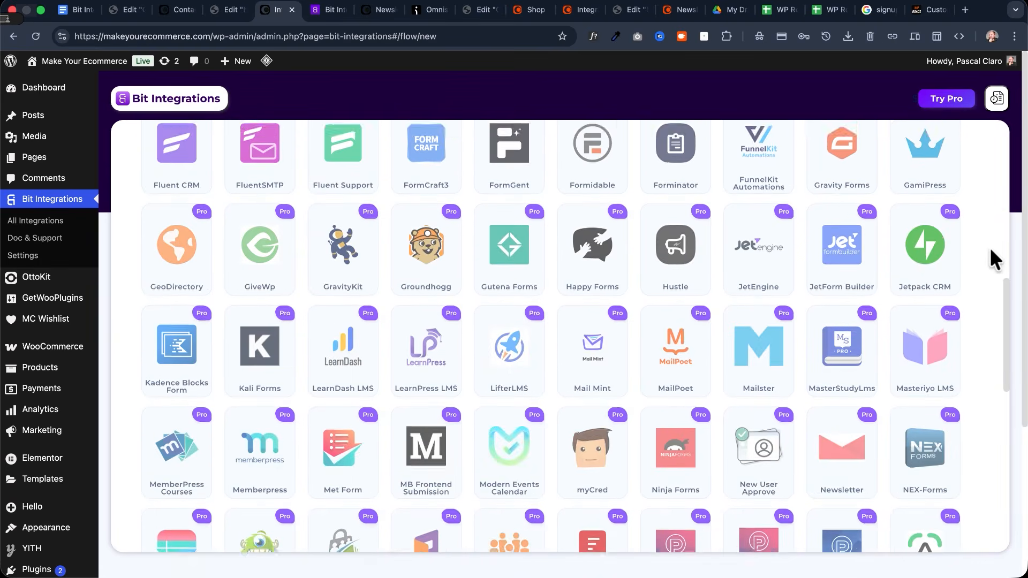
{"action": "scroll", "coordinate": [991, 248], "scroll_direction": "down", "scroll_amount": 7}
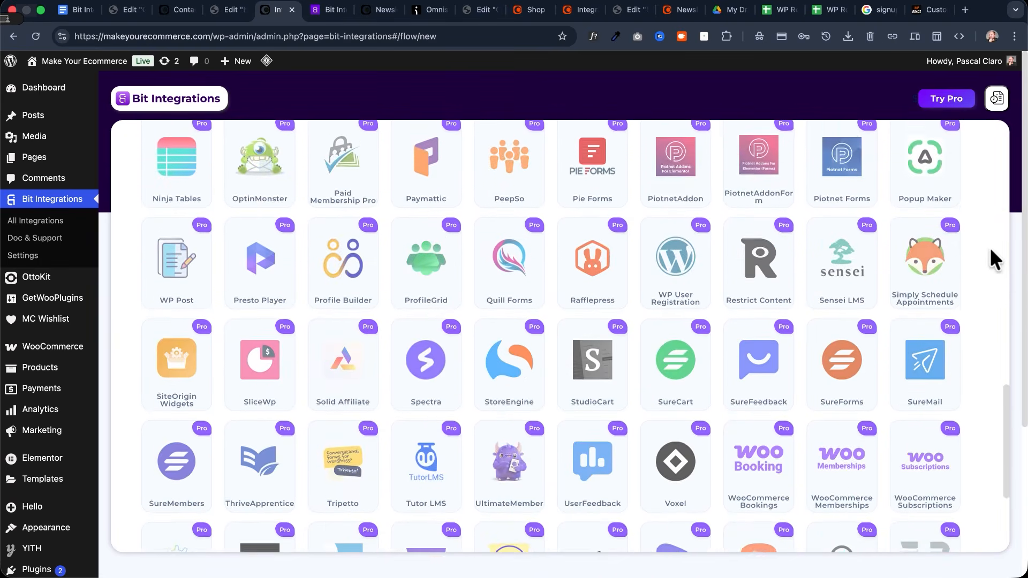
{"action": "scroll", "coordinate": [990, 247], "scroll_direction": "up", "scroll_amount": 6}
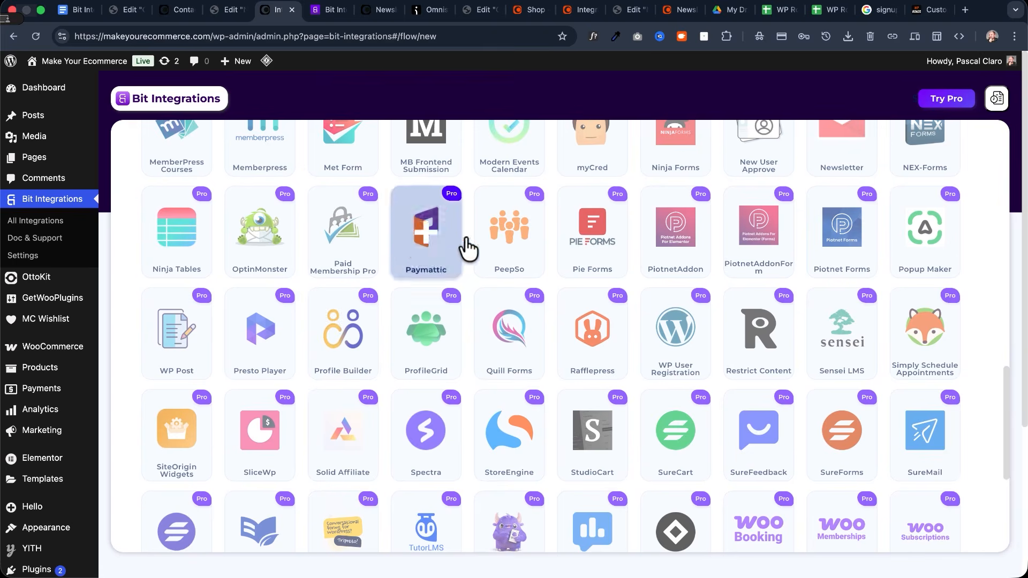
{"action": "scroll", "coordinate": [979, 364], "scroll_direction": "down", "scroll_amount": 3}
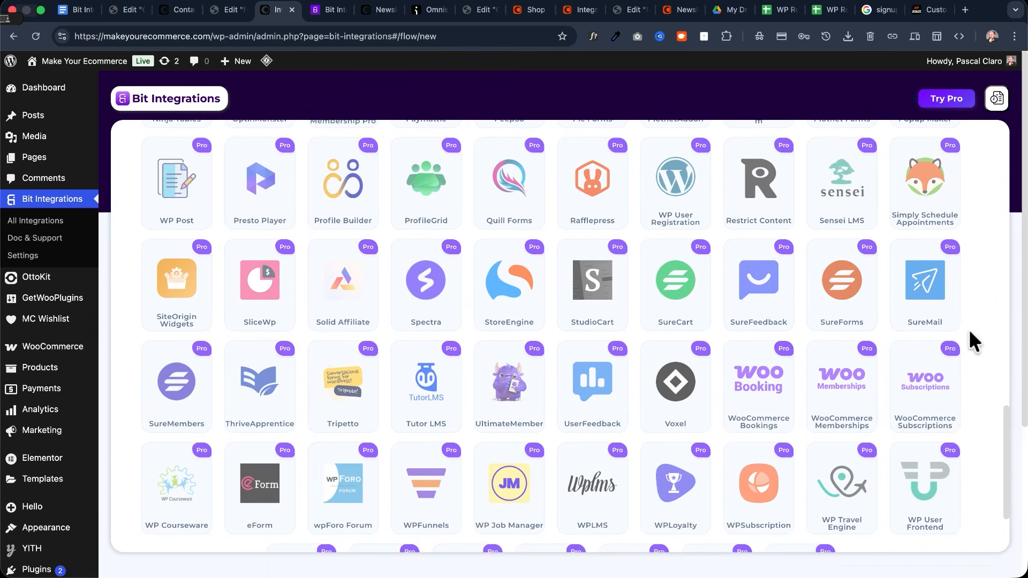
{"action": "scroll", "coordinate": [969, 328], "scroll_direction": "down", "scroll_amount": 3}
{"action": "scroll", "coordinate": [969, 329], "scroll_direction": "up", "scroll_amount": 7}
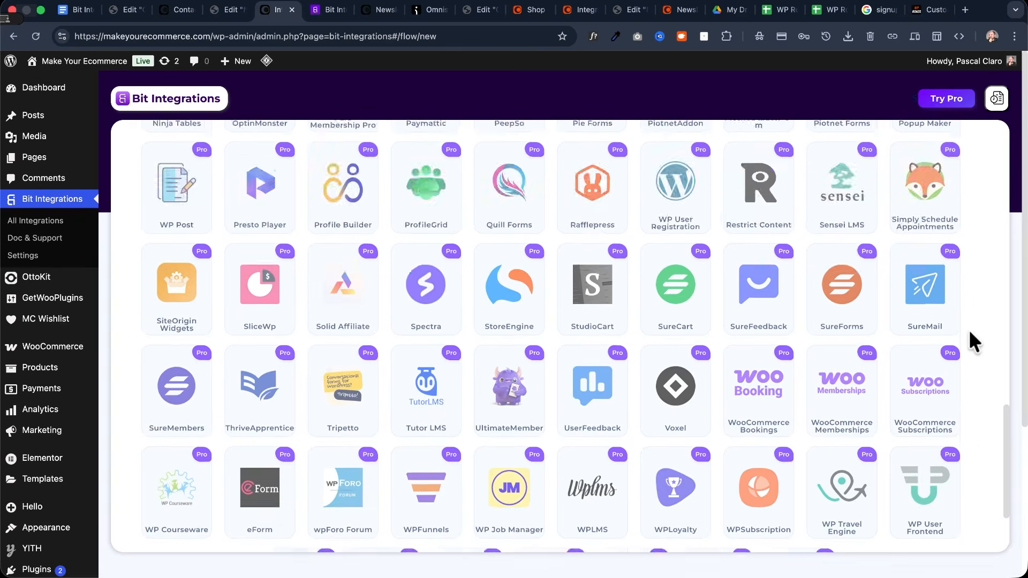
{"action": "scroll", "coordinate": [969, 329], "scroll_direction": "up", "scroll_amount": 3}
{"action": "scroll", "coordinate": [966, 329], "scroll_direction": "up", "scroll_amount": 10}
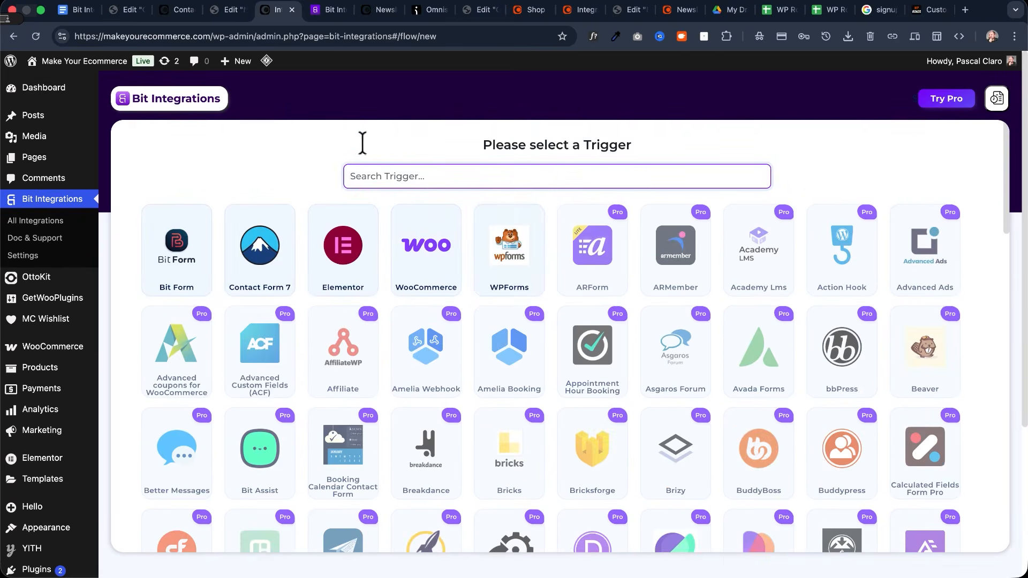
{"action": "type", "text": "hook"}
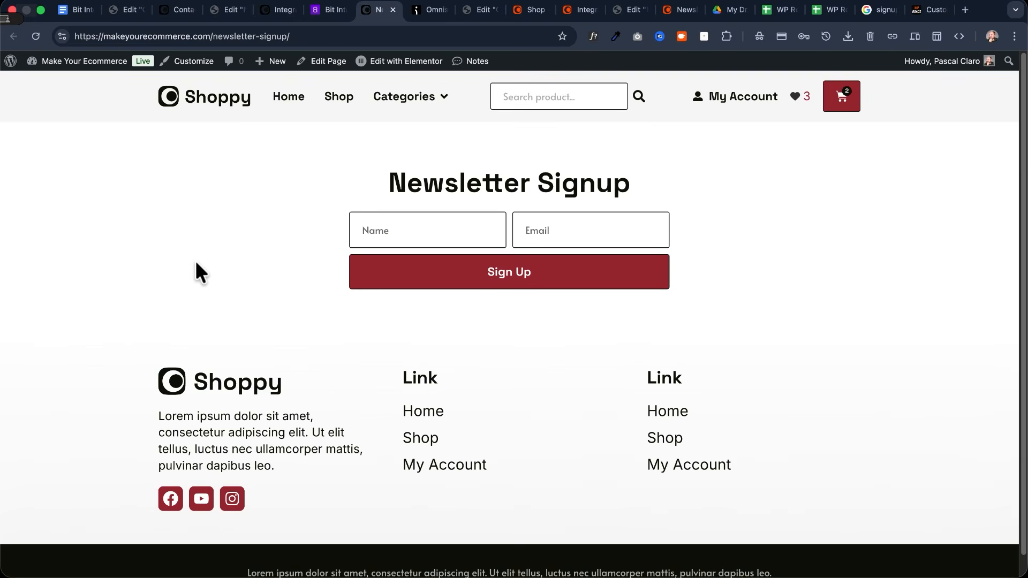
Create a new integration with Elementor as the trigger, choose Form Submission as its task and start fetching form data
{"action": "left_click", "coordinate": [432, 9]}
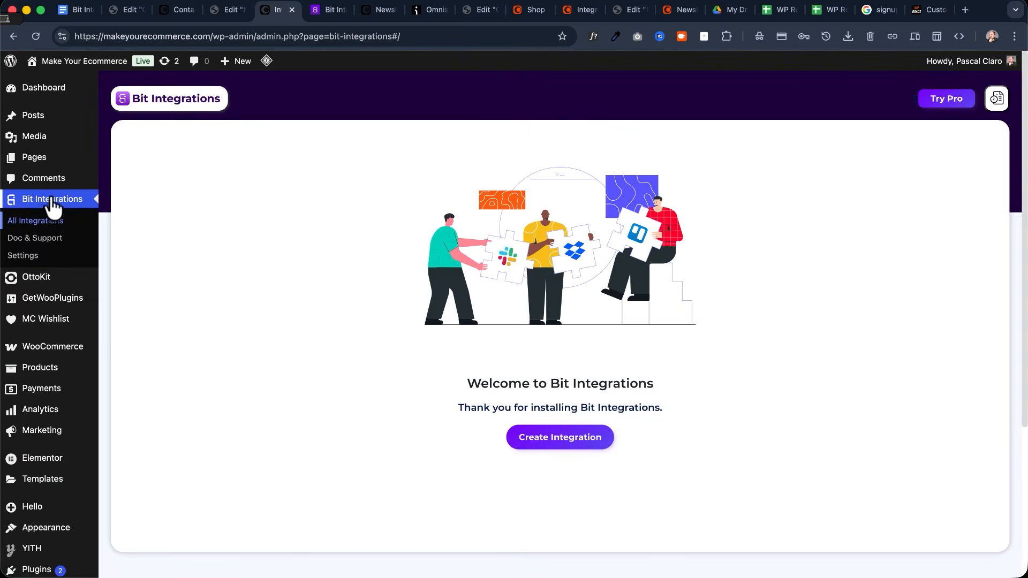
{"action": "left_click", "coordinate": [561, 439]}
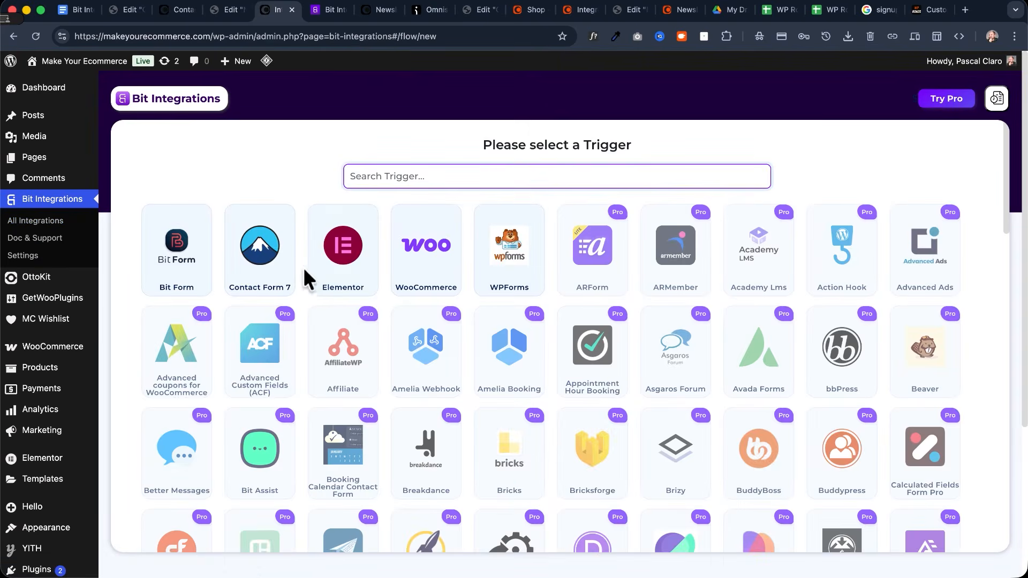
{"action": "left_click", "coordinate": [353, 227]}
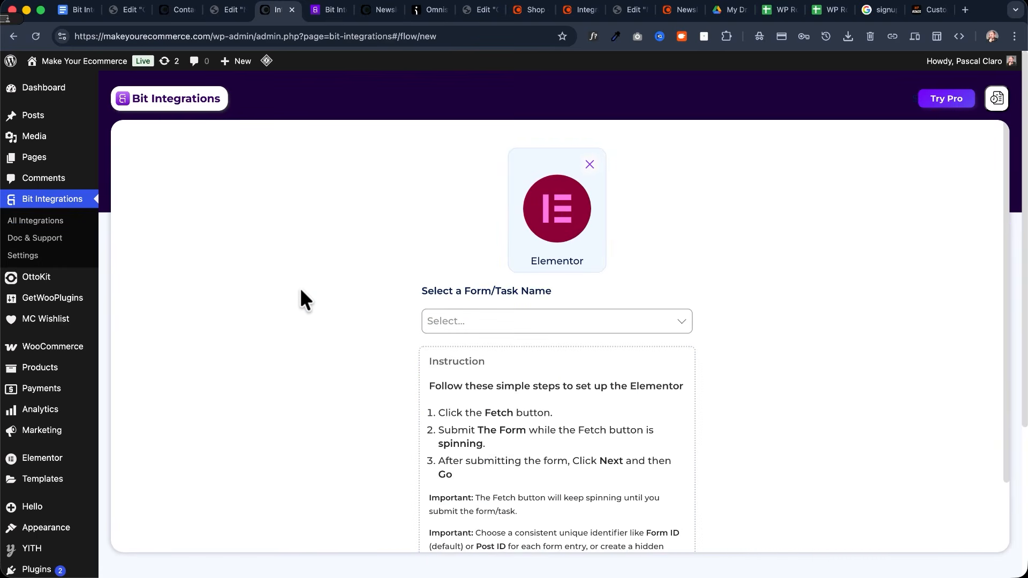
{"action": "left_click", "coordinate": [466, 321]}
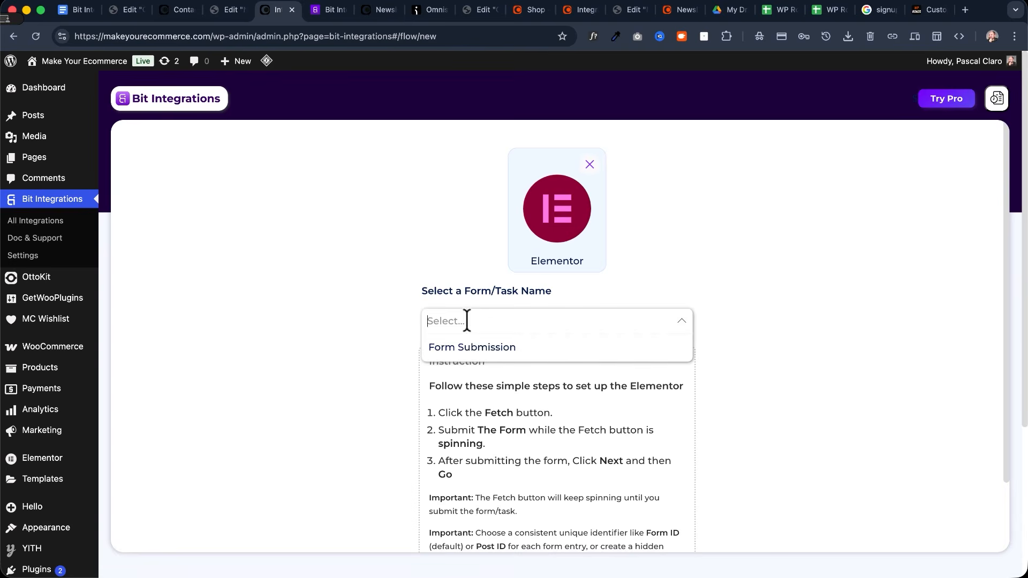
{"action": "left_click", "coordinate": [506, 351]}
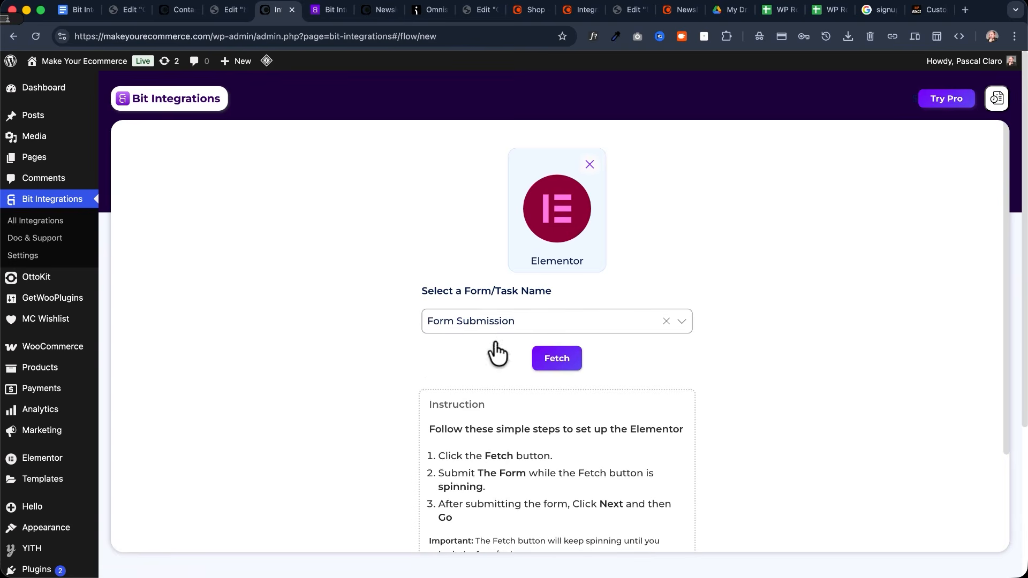
{"action": "left_click", "coordinate": [557, 357]}
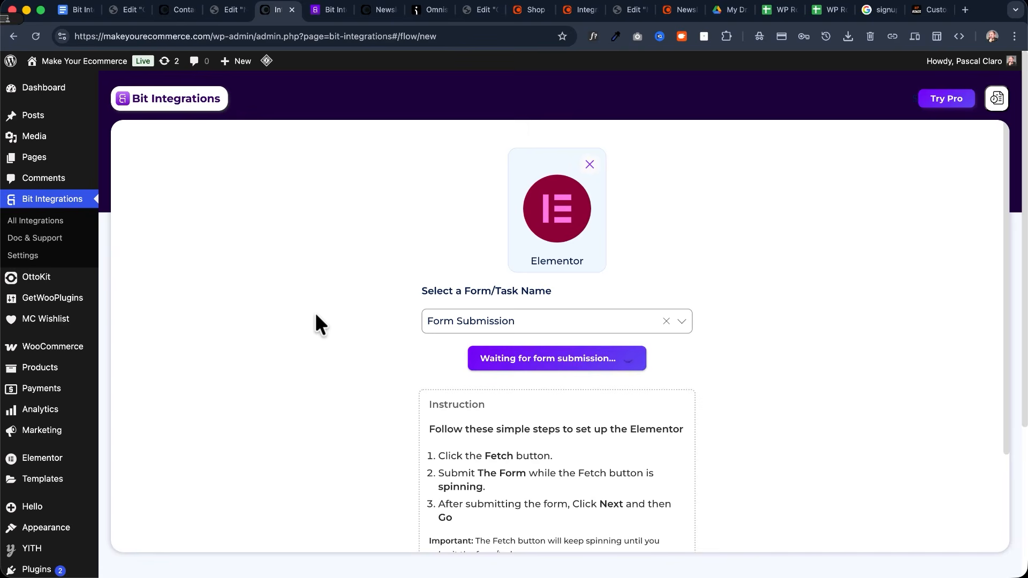
Send a test submission with a first name and email address through the site's Newsletter Signup form
{"action": "left_click", "coordinate": [378, 10]}
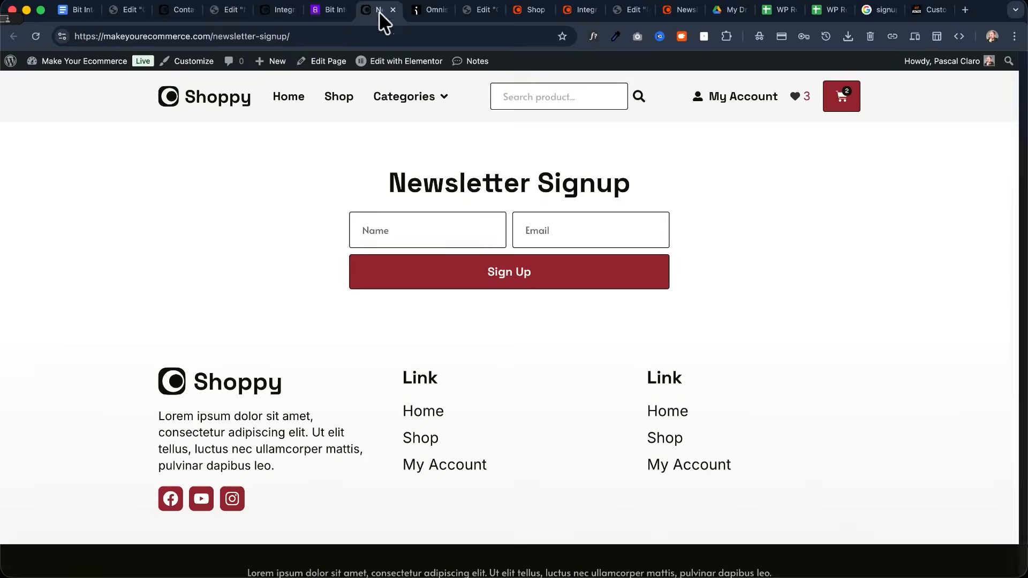
{"action": "type", "text": "Pascal"}
{"action": "key", "text": "Tab"}
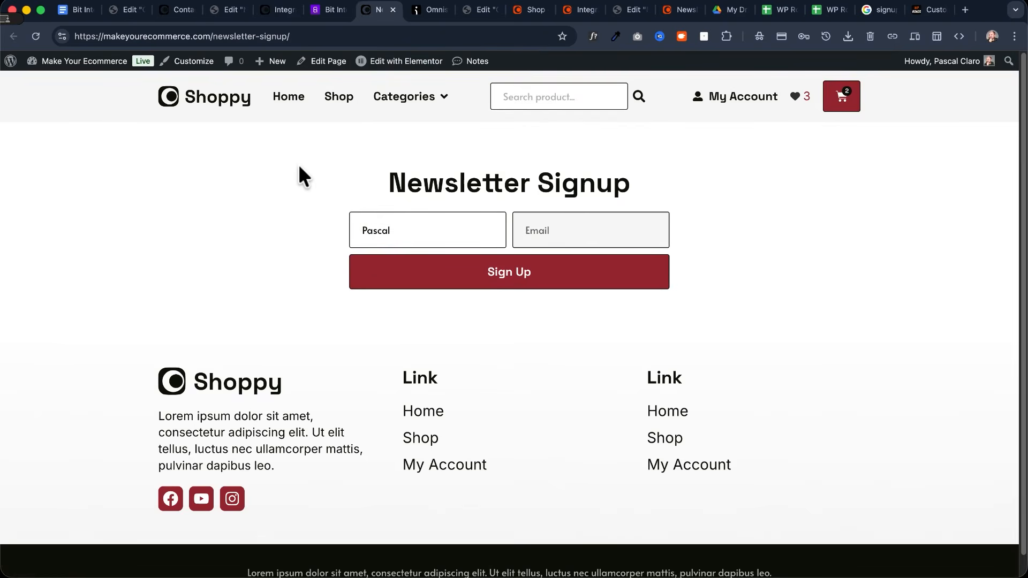
{"action": "key", "text": "super+v"}
{"action": "left_click", "coordinate": [553, 287]}
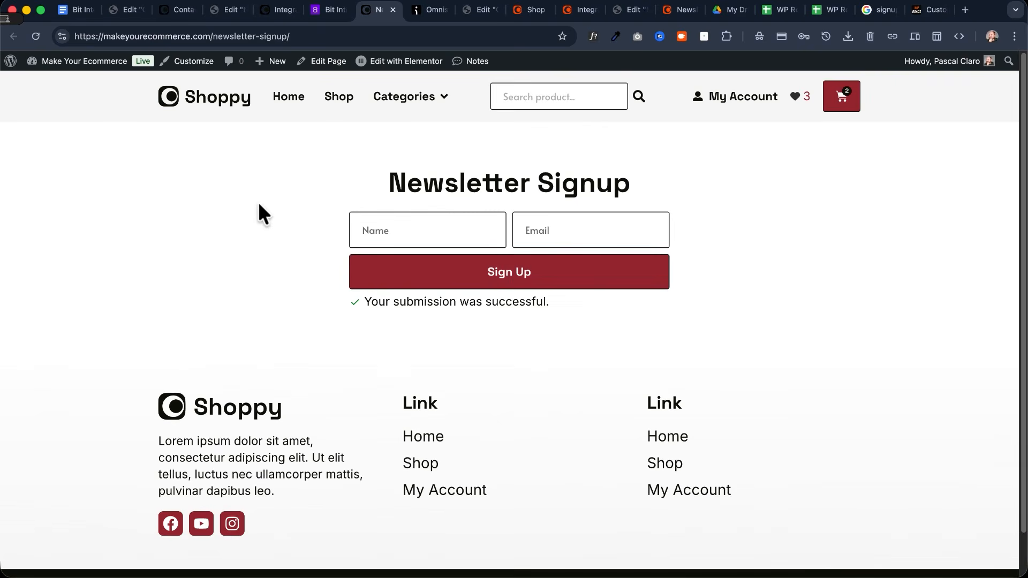
Return to the Elementor trigger setup, review the fetched form fields and proceed to setting the action
{"action": "left_click", "coordinate": [275, 9]}
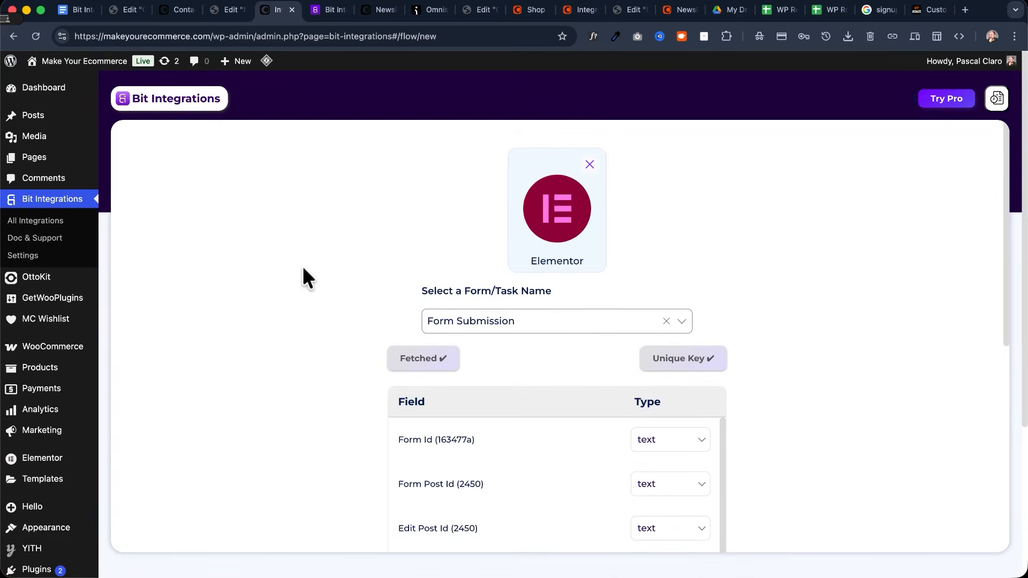
{"action": "scroll", "coordinate": [303, 266], "scroll_direction": "down", "scroll_amount": 5}
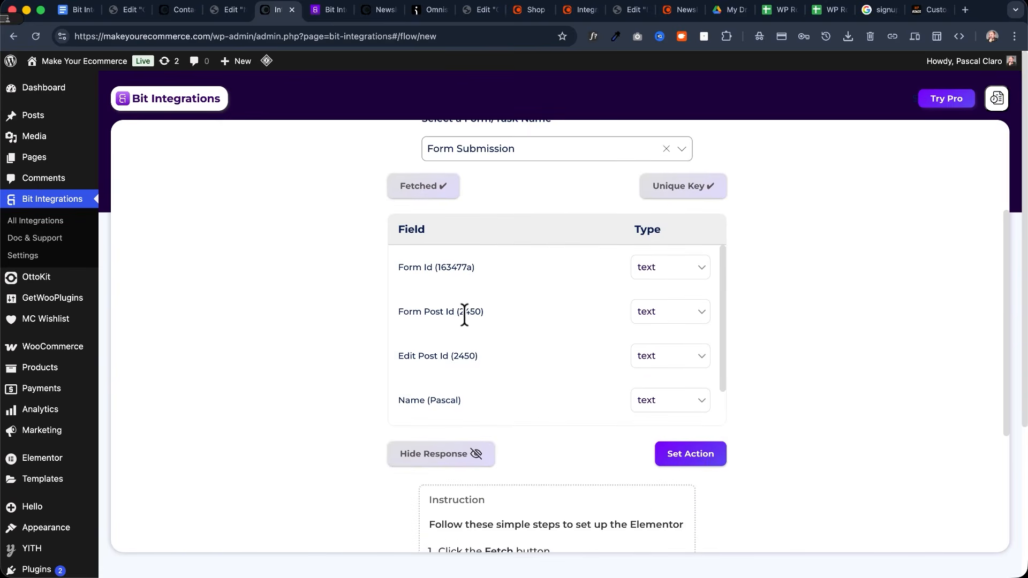
{"action": "scroll", "coordinate": [440, 348], "scroll_direction": "down", "scroll_amount": 1}
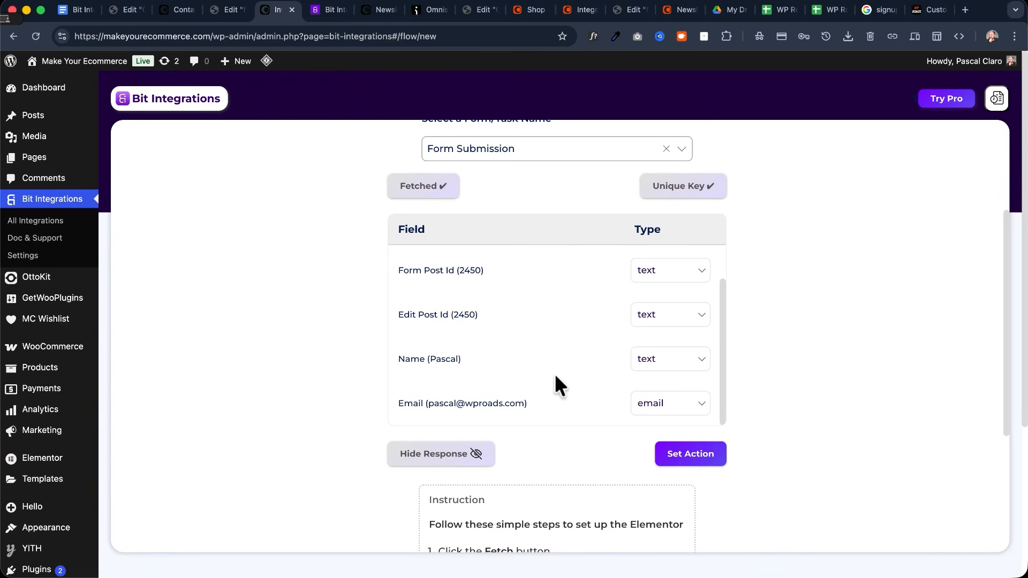
{"action": "left_click", "coordinate": [692, 461]}
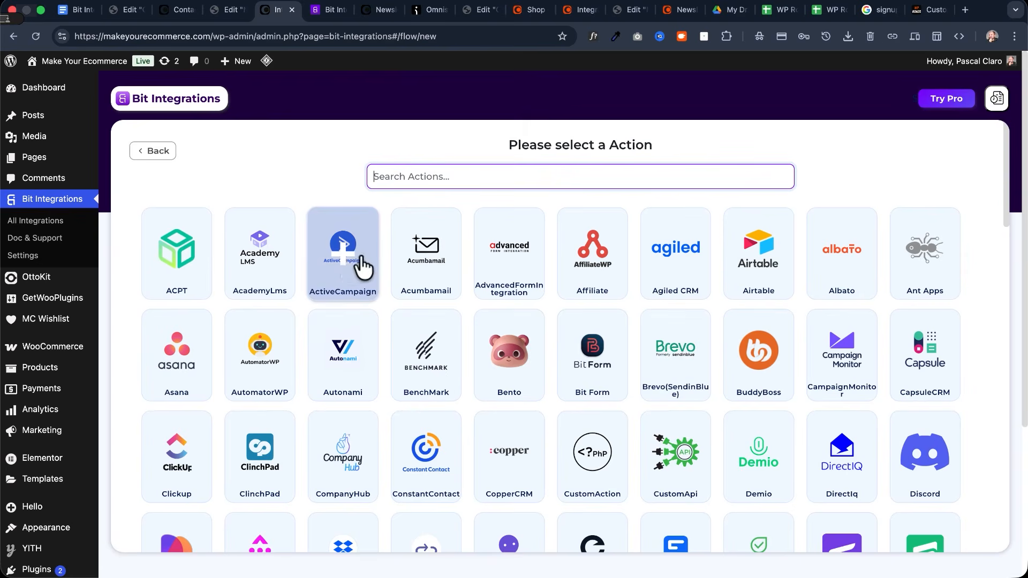
Search the available actions for "omn" and select OmniSend as the integration's action
{"action": "scroll", "coordinate": [328, 269], "scroll_direction": "down", "scroll_amount": 7}
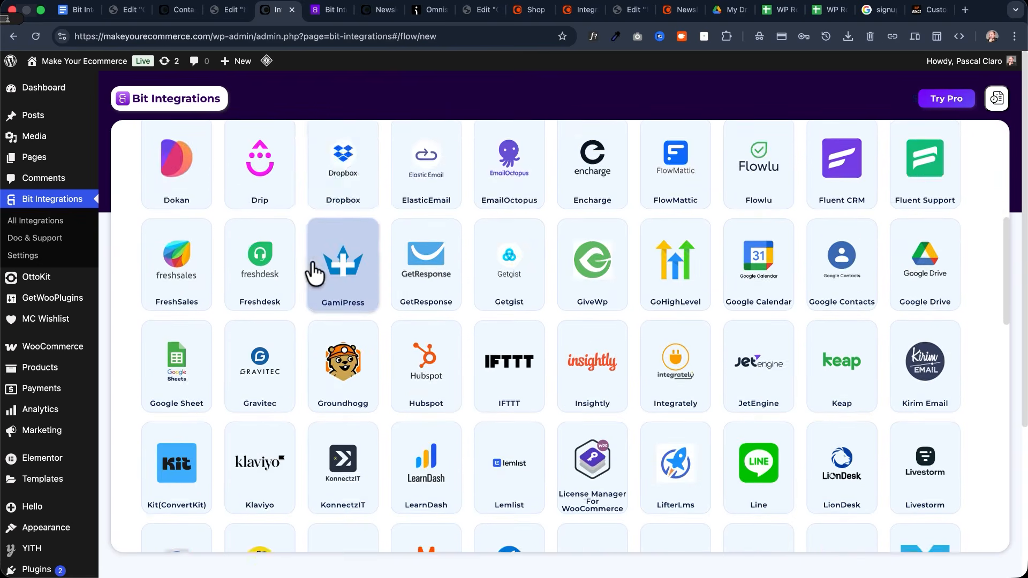
{"action": "scroll", "coordinate": [315, 273], "scroll_direction": "down", "scroll_amount": 8}
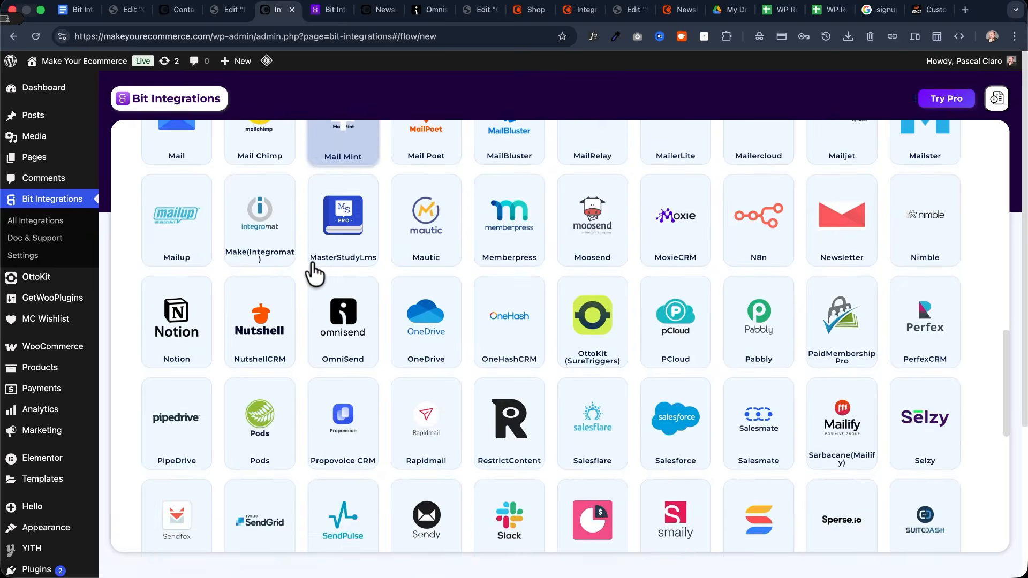
{"action": "scroll", "coordinate": [315, 273], "scroll_direction": "down", "scroll_amount": 5}
{"action": "type", "text": "om"}
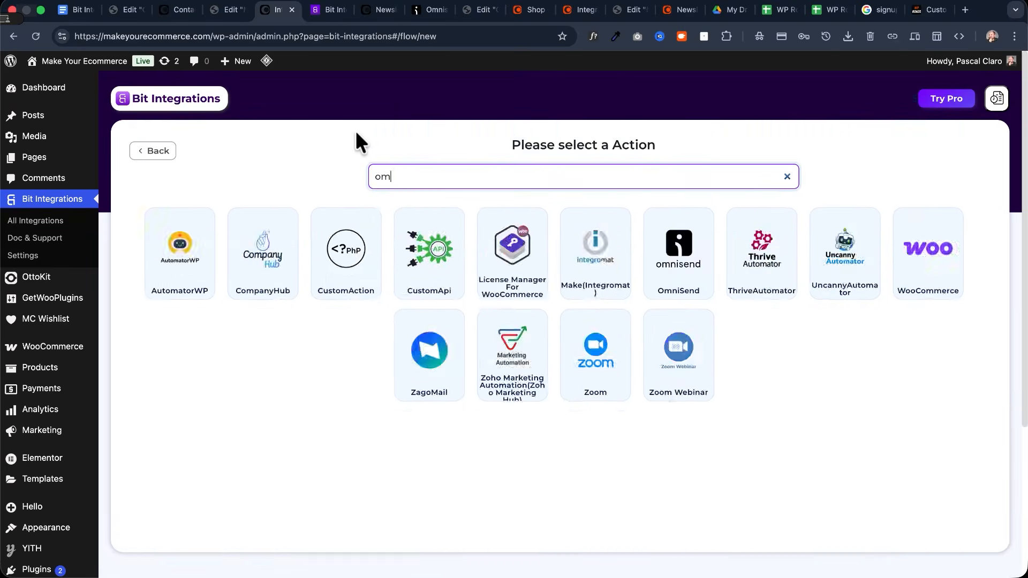
{"action": "type", "text": "n"}
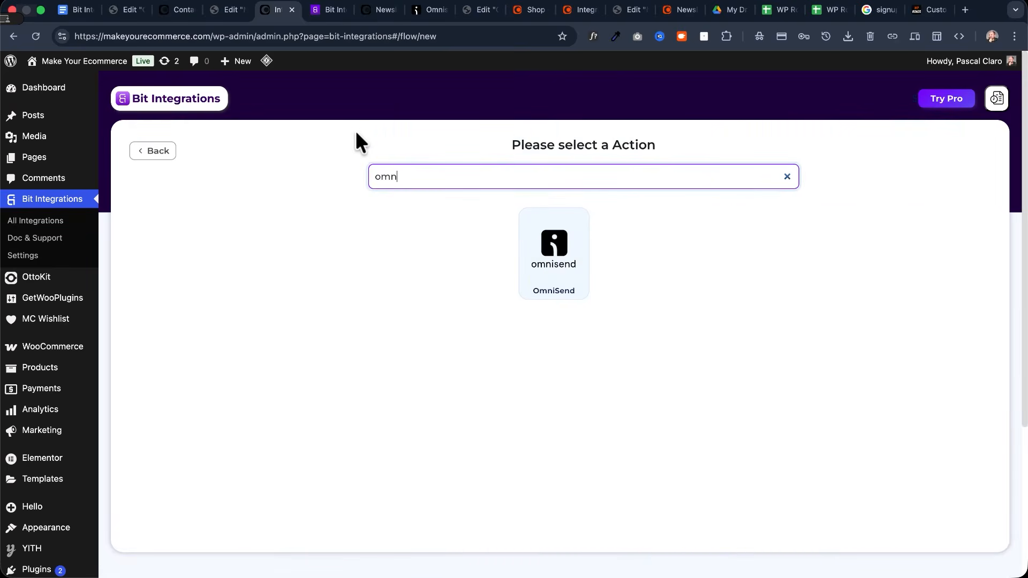
{"action": "left_click", "coordinate": [551, 279]}
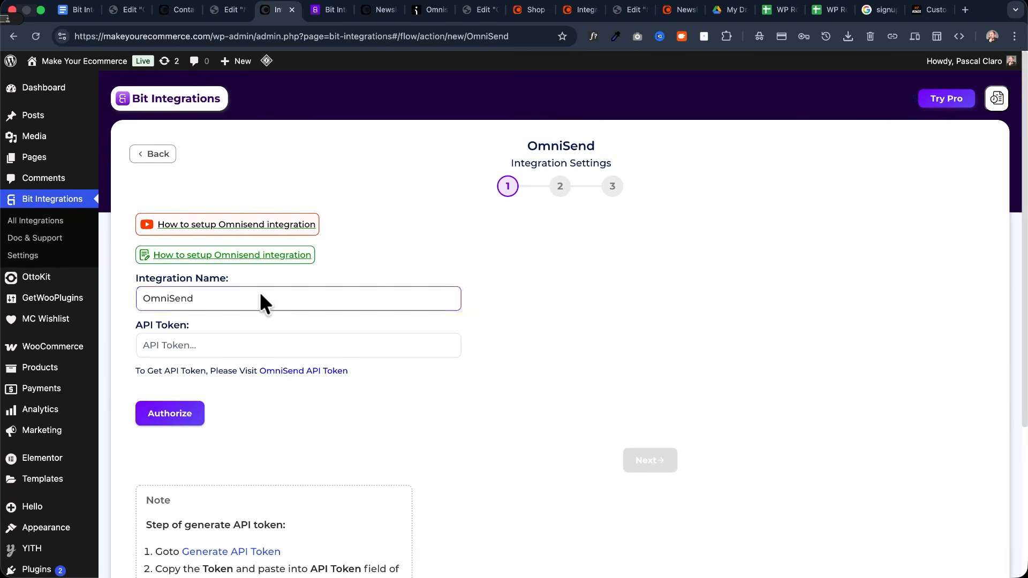
Name the OmniSend integration "Omnisend Signup Integration"
{"action": "left_click", "coordinate": [282, 298]}
{"action": "key", "text": "super+a"}
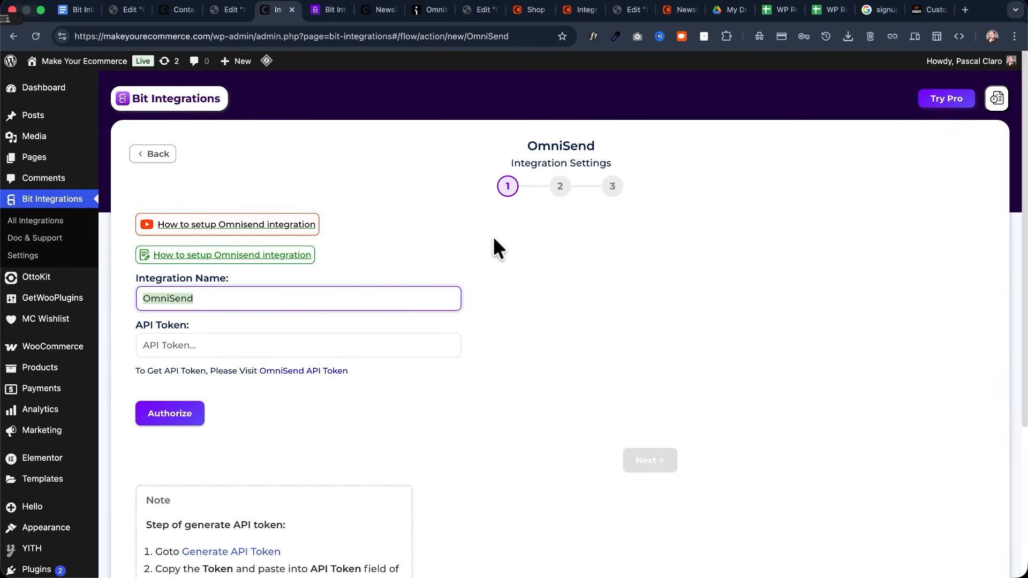
{"action": "type", "text": "Omnisend Signup Integration"}
{"action": "left_click", "coordinate": [223, 347]}
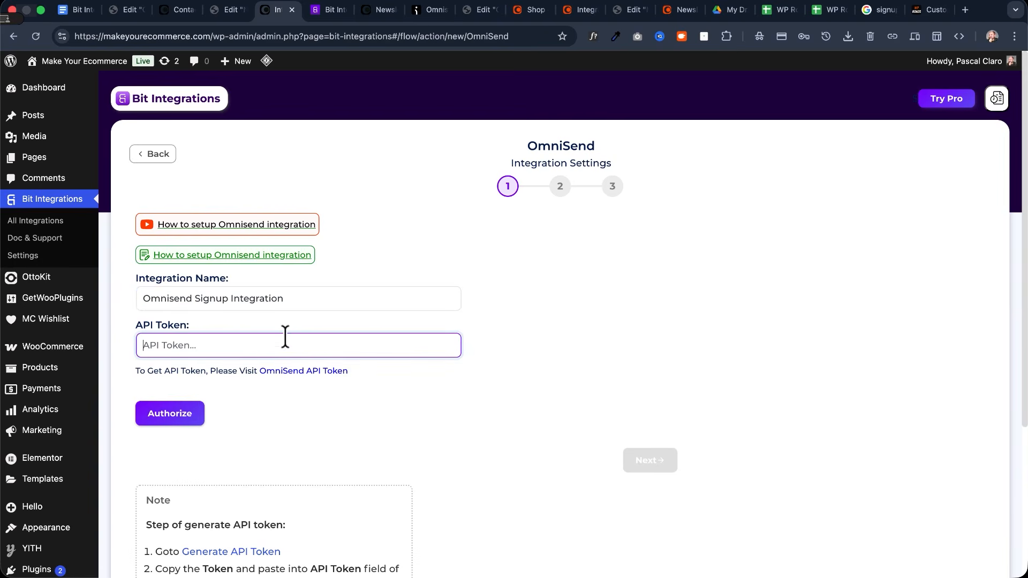
Switch to Omnisend, create an API key named "Bit Integrations Tutorial V2" with all permissions in the store settings, and copy it
{"action": "left_click", "coordinate": [429, 11]}
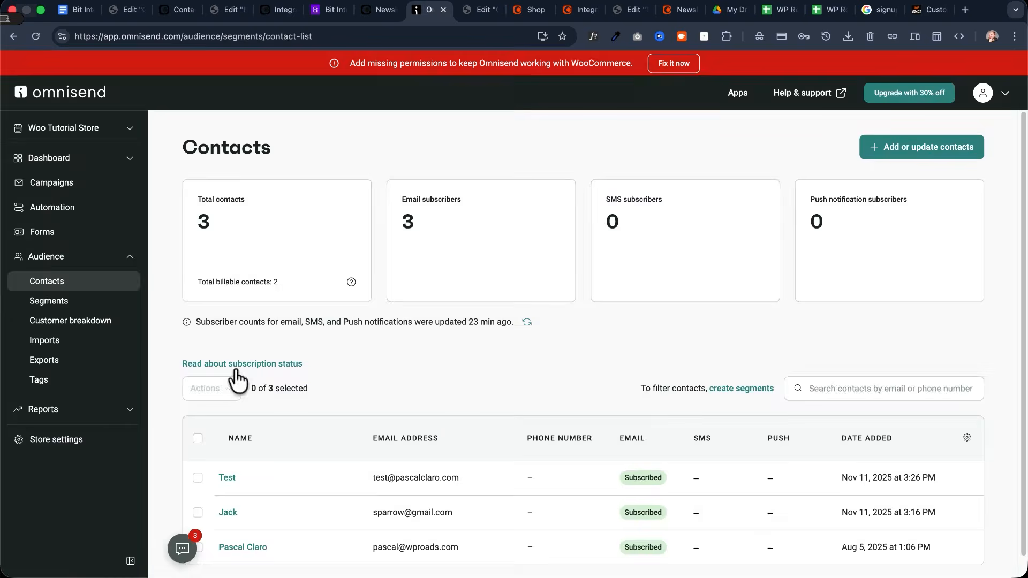
{"action": "left_click", "coordinate": [49, 440]}
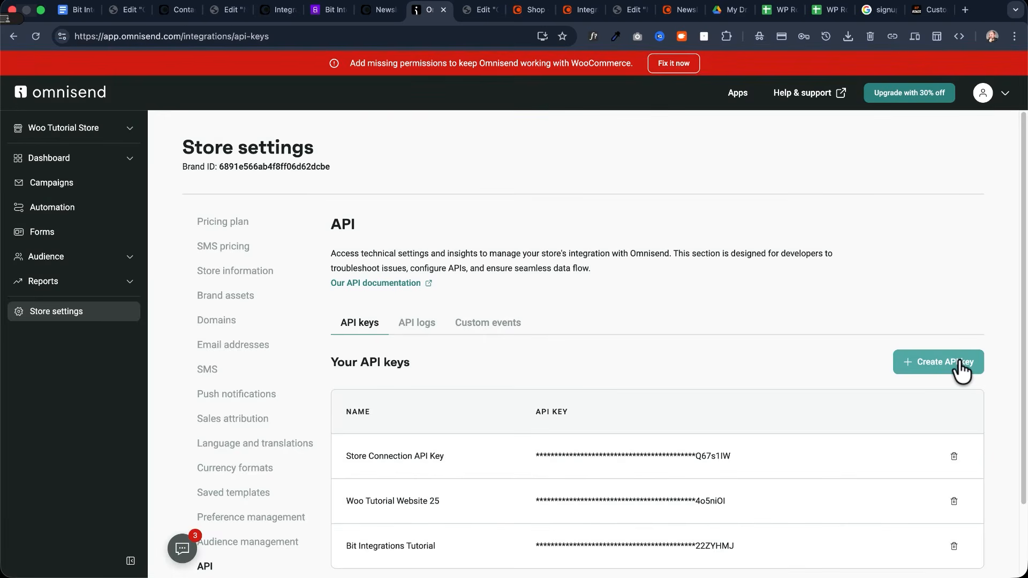
{"action": "left_click", "coordinate": [962, 369]}
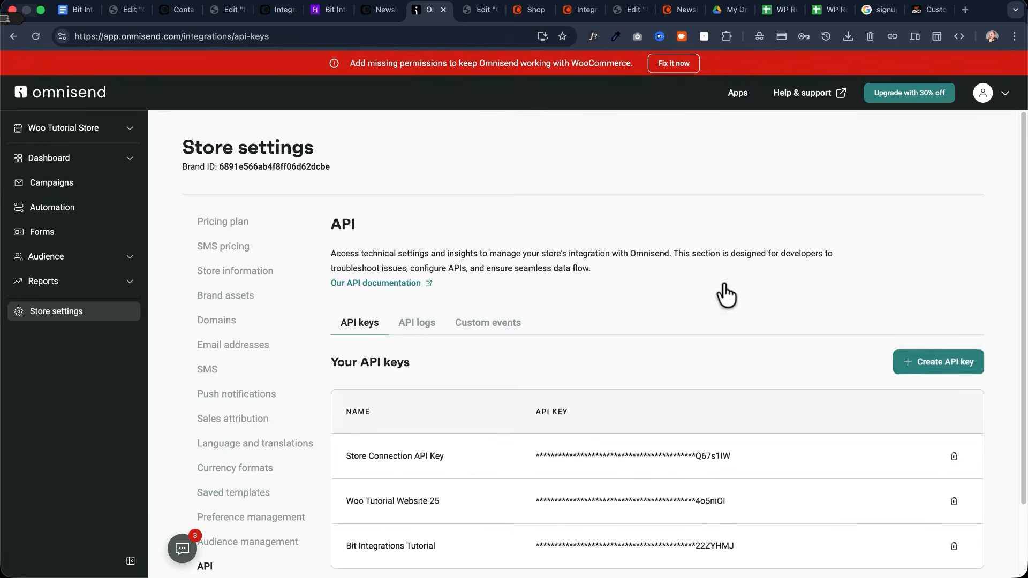
{"action": "type", "text": "Bit Integrations Tutorial V2"}
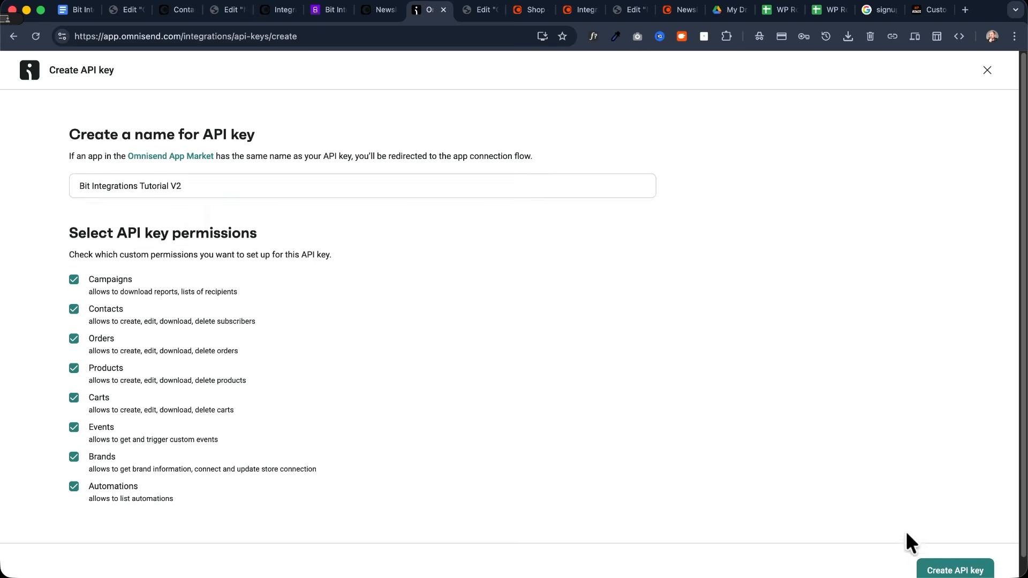
{"action": "scroll", "coordinate": [911, 525], "scroll_direction": "down", "scroll_amount": 1}
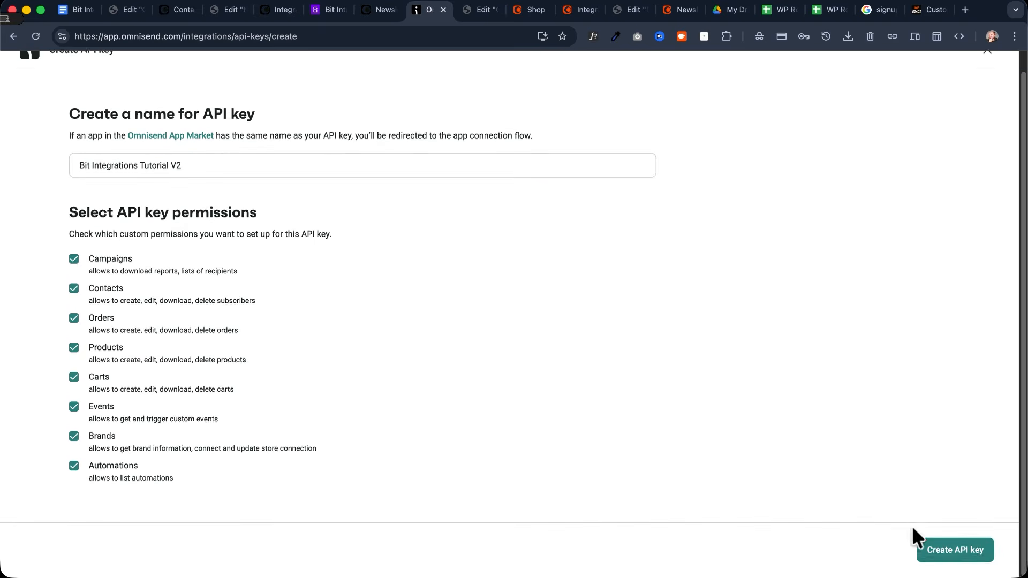
{"action": "left_click", "coordinate": [950, 555]}
{"action": "left_click", "coordinate": [385, 202]}
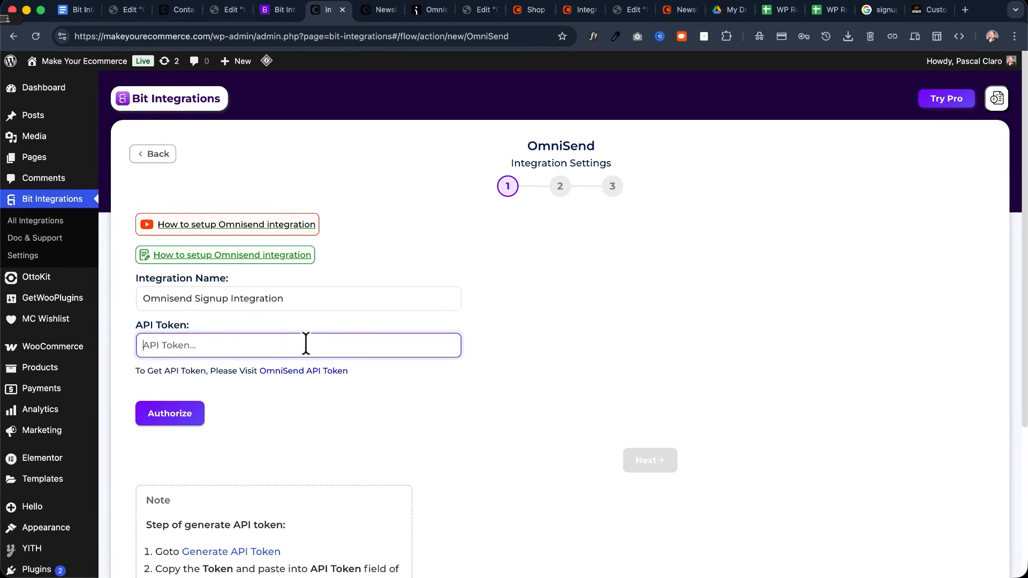
Paste the API key as the integration's API token, authorize the OmniSend connection and proceed to the channel settings
{"action": "key", "text": "super+v"}
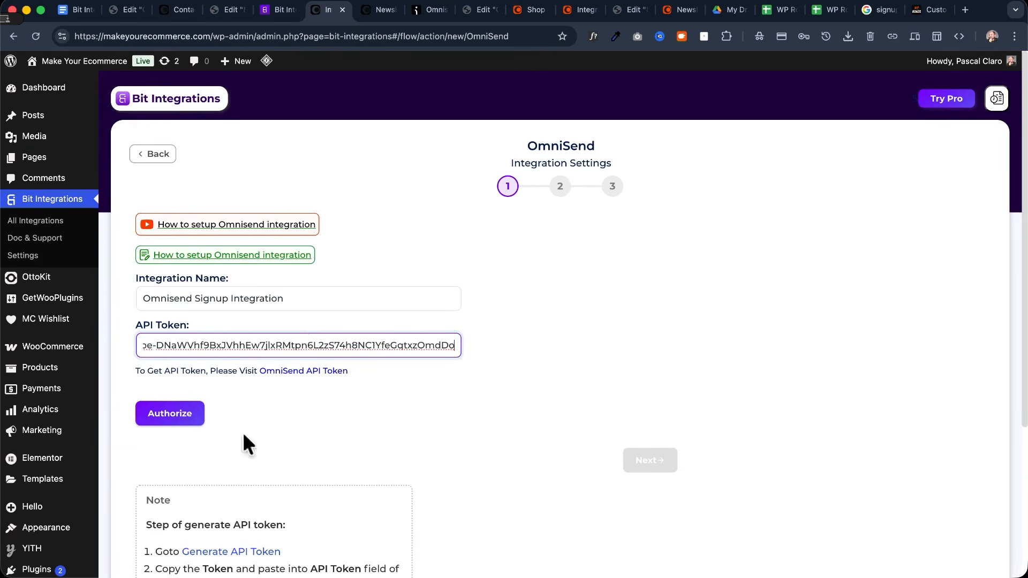
{"action": "left_click", "coordinate": [170, 413]}
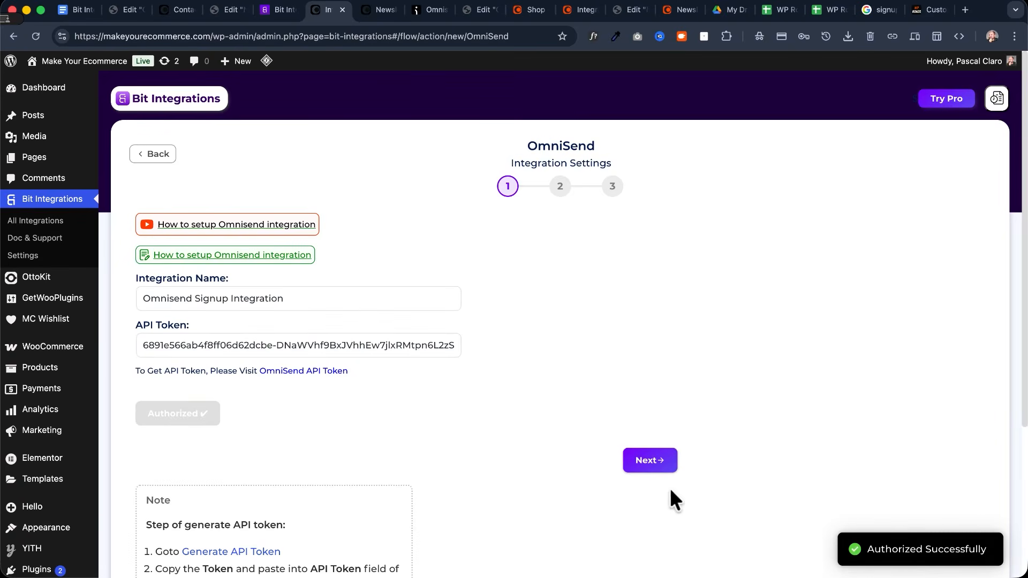
{"action": "left_click", "coordinate": [658, 466]}
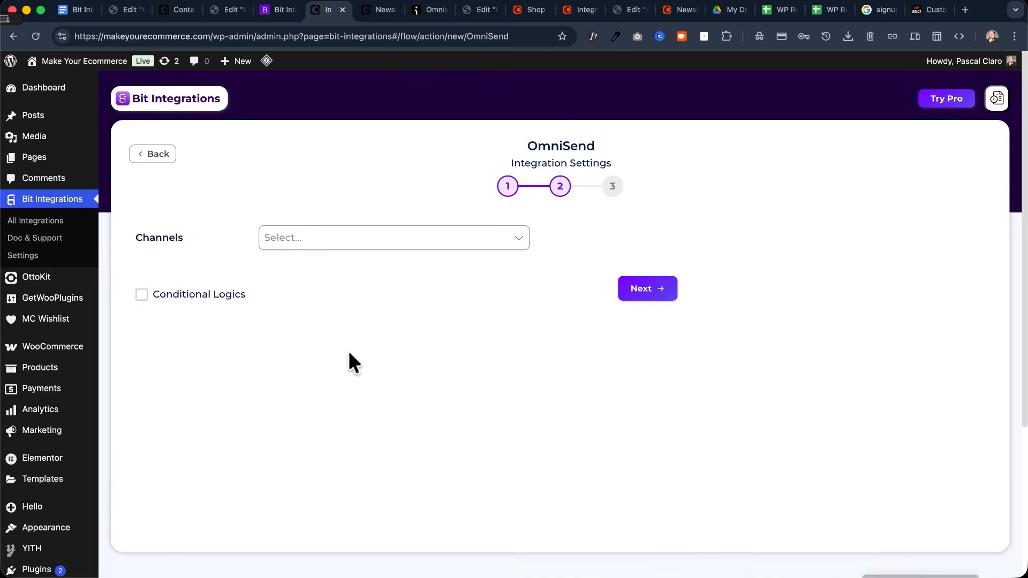
Choose Email as the OmniSend channel for the integration
{"action": "left_click", "coordinate": [291, 235]}
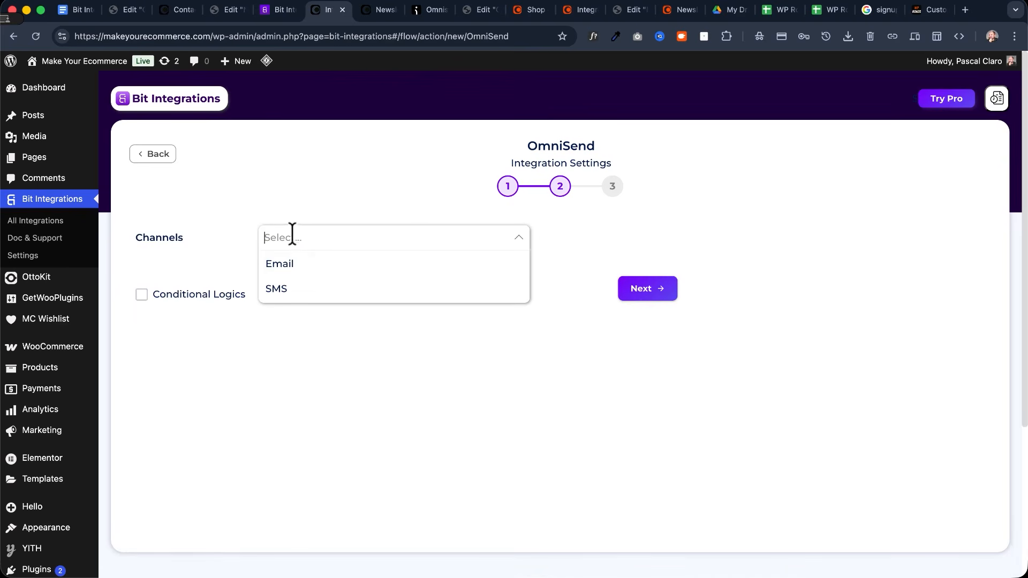
{"action": "left_click", "coordinate": [303, 264]}
{"action": "left_click", "coordinate": [329, 239]}
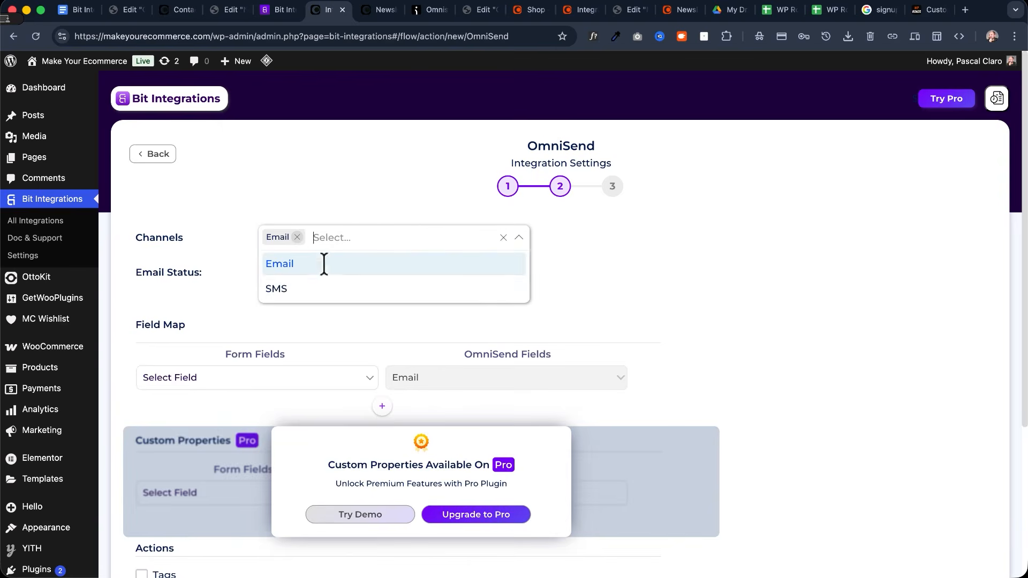
{"action": "left_click", "coordinate": [282, 291]}
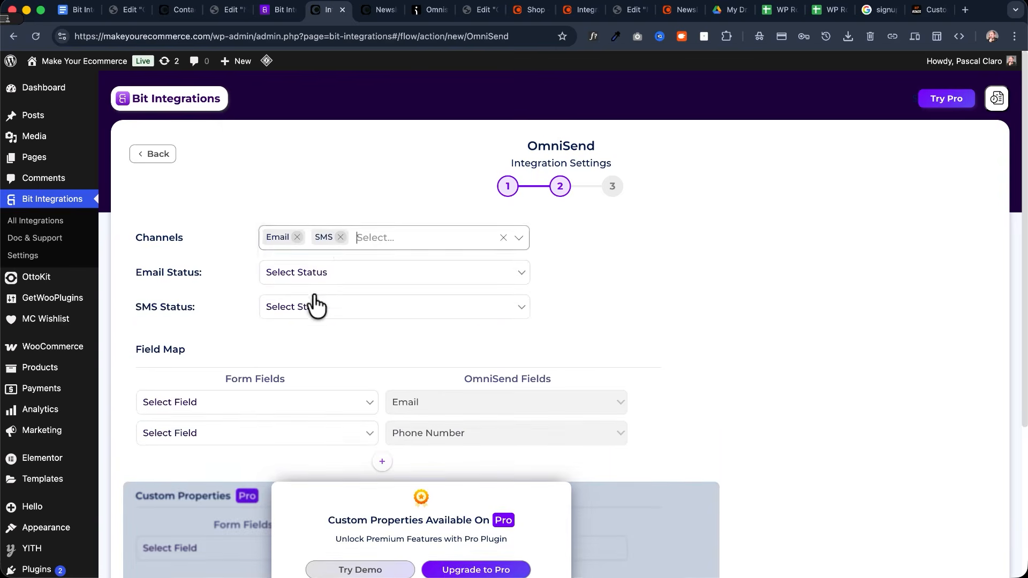
{"action": "left_click", "coordinate": [340, 237]}
Set the email status to Subscribed and map the form's Email field to OmniSend's Email field
{"action": "left_click", "coordinate": [338, 282]}
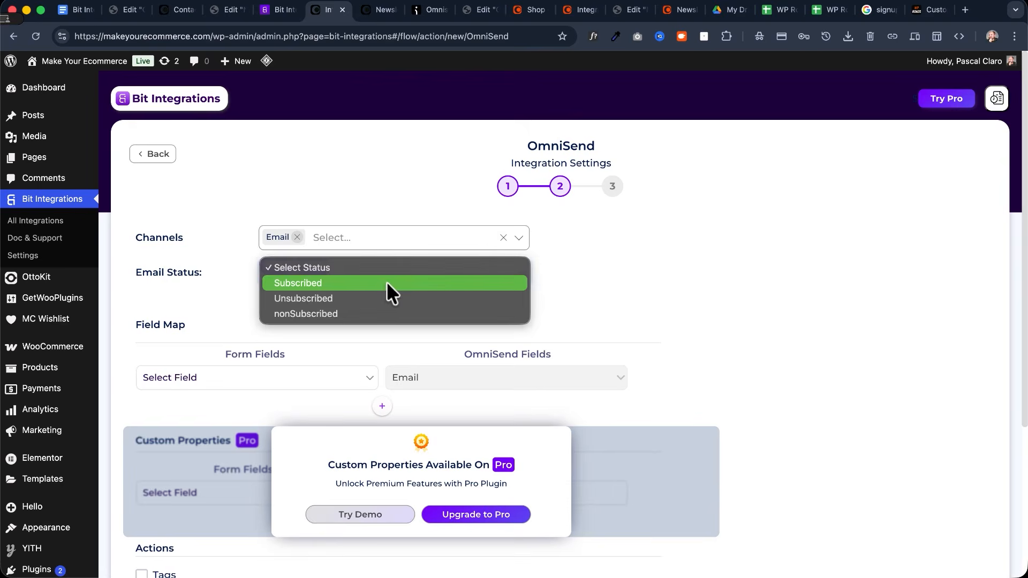
{"action": "left_click", "coordinate": [385, 281]}
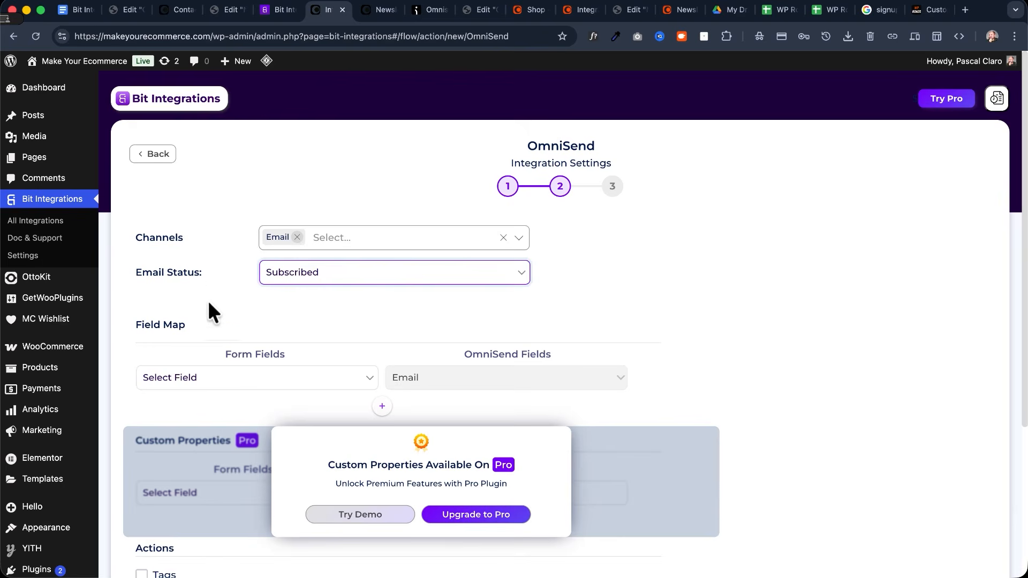
{"action": "scroll", "coordinate": [208, 301], "scroll_direction": "down", "scroll_amount": 3}
{"action": "left_click", "coordinate": [224, 282]}
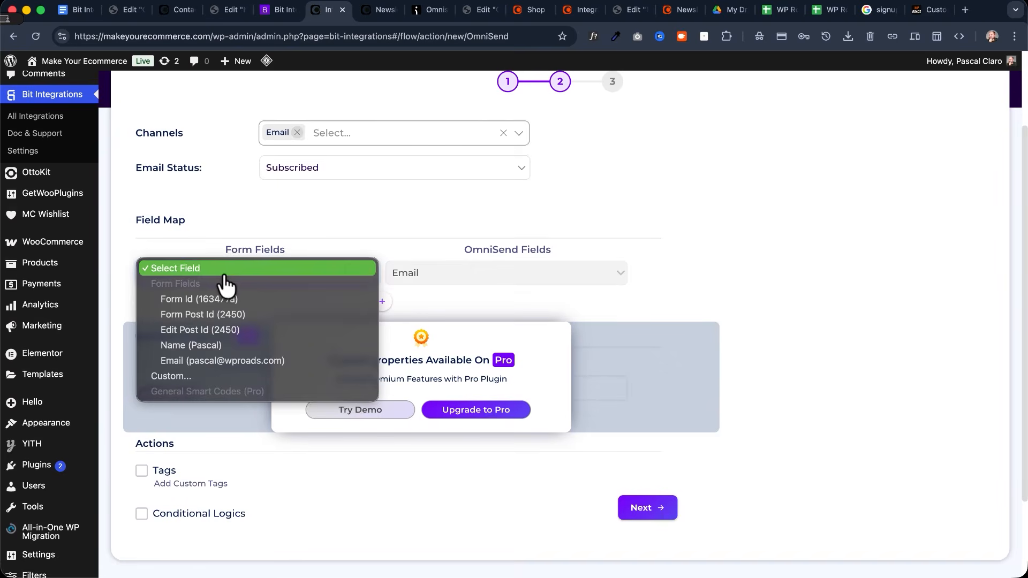
{"action": "left_click", "coordinate": [219, 360]}
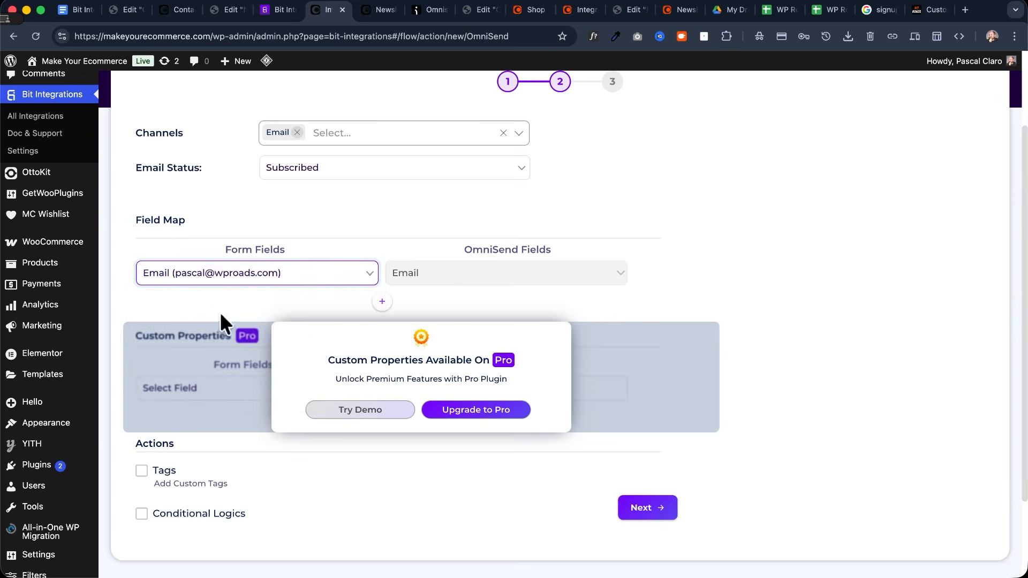
Add a field map row that maps the form's Name field to OmniSend's First Name
{"action": "left_click", "coordinate": [382, 302]}
{"action": "left_click", "coordinate": [250, 309]}
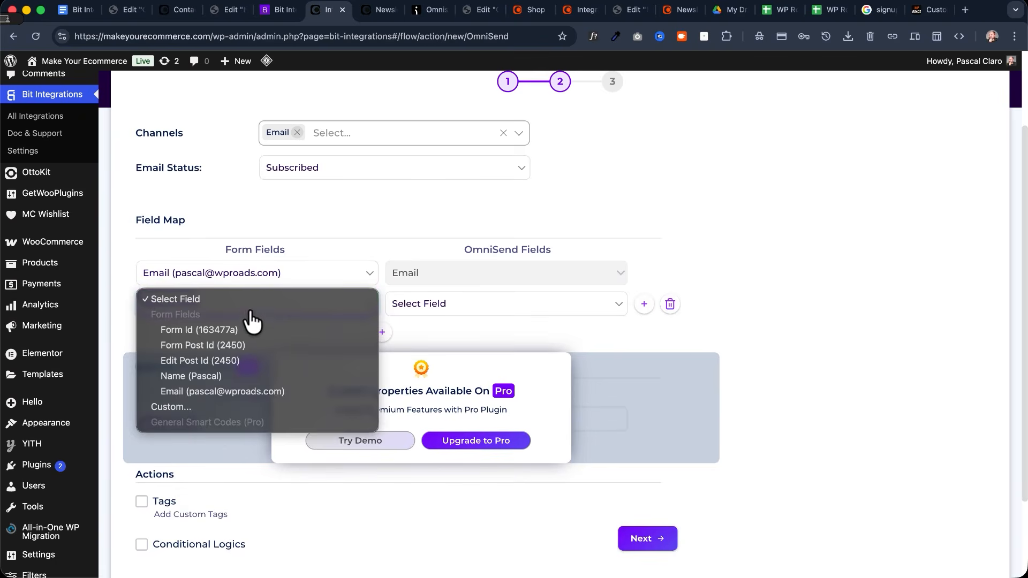
{"action": "left_click", "coordinate": [239, 376]}
{"action": "left_click", "coordinate": [432, 306]}
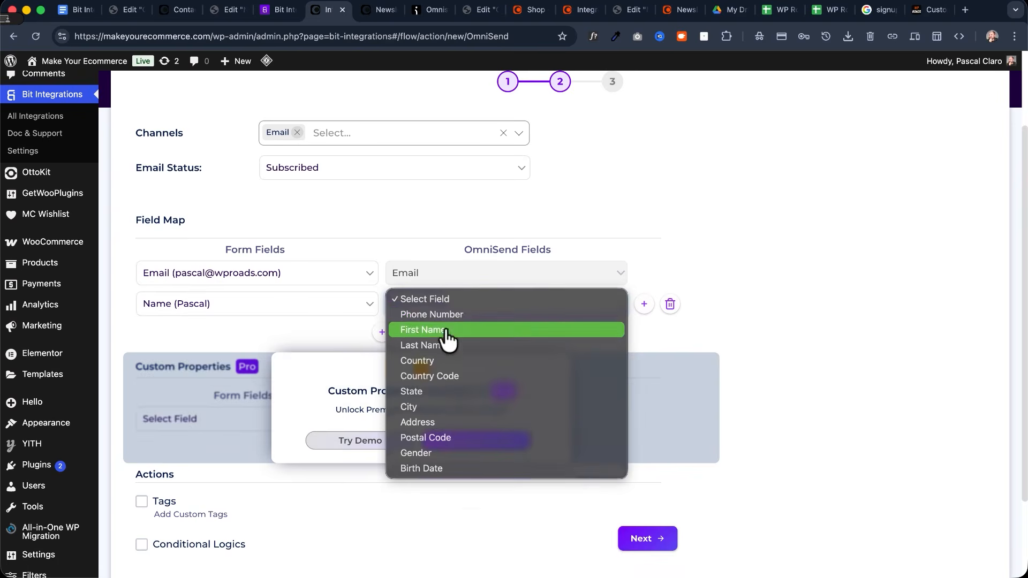
{"action": "left_click", "coordinate": [488, 332]}
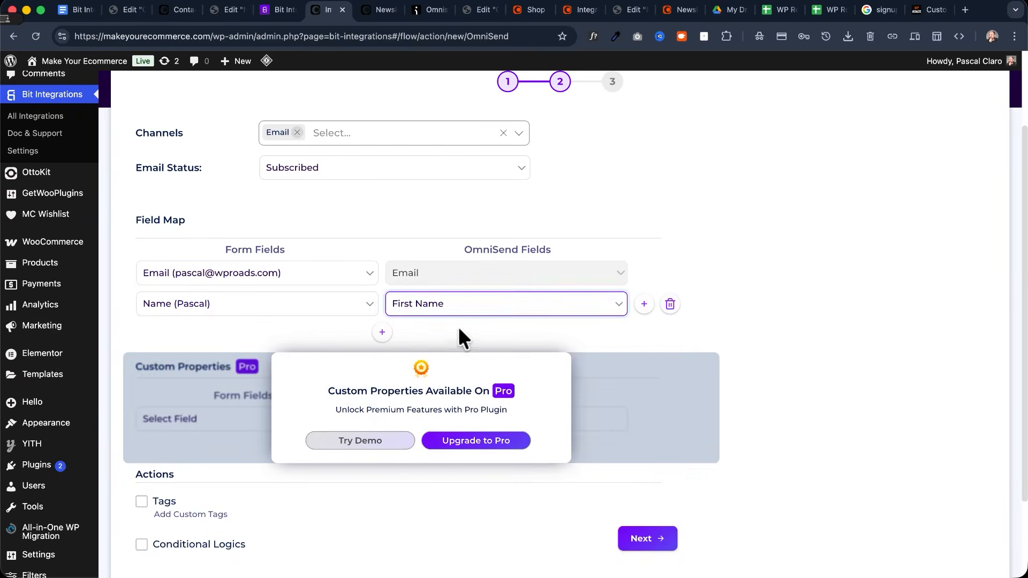
Enable the Tags action and create the custom tag "Custom Tag 2" for it
{"action": "scroll", "coordinate": [297, 320], "scroll_direction": "down", "scroll_amount": 2}
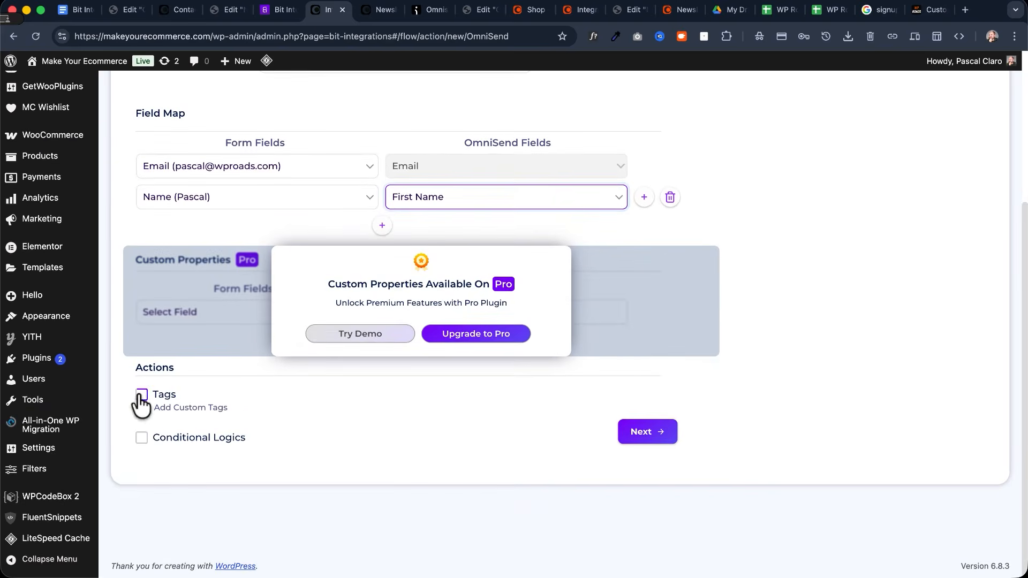
{"action": "left_click", "coordinate": [141, 395]}
{"action": "left_click", "coordinate": [446, 316]}
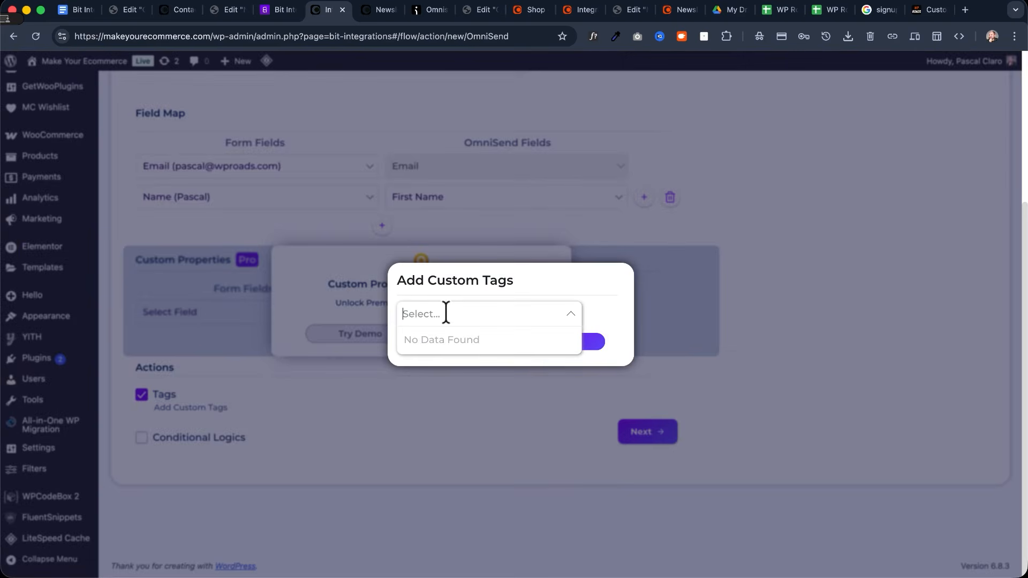
{"action": "type", "text": "Custom Tag 2"}
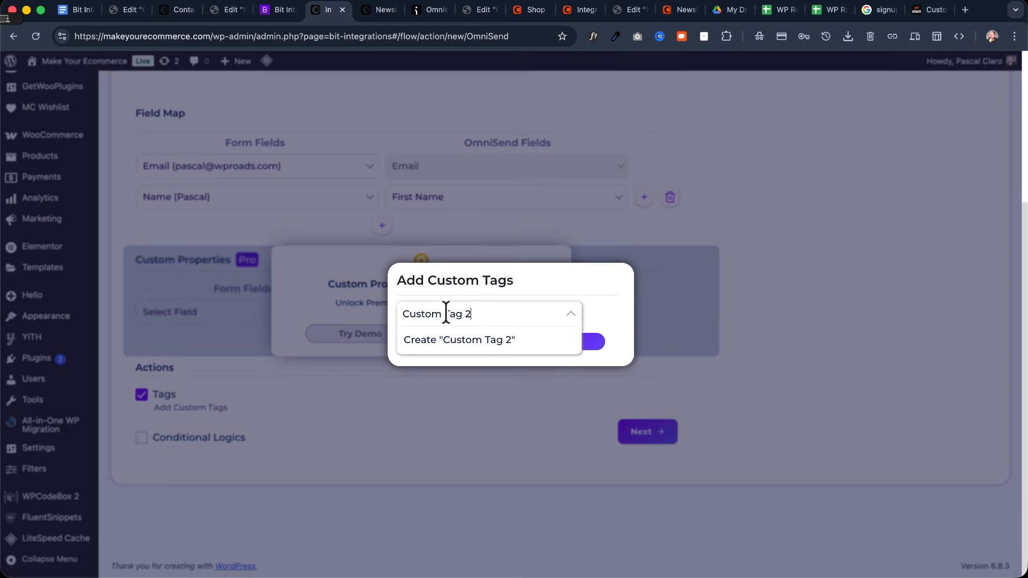
{"action": "key", "text": "Return"}
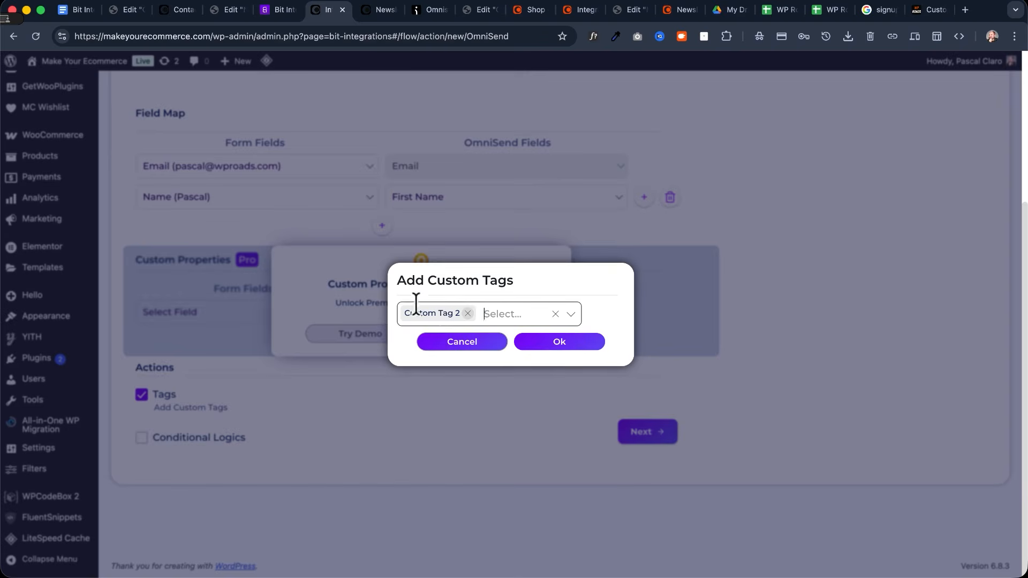
{"action": "left_click", "coordinate": [561, 344]}
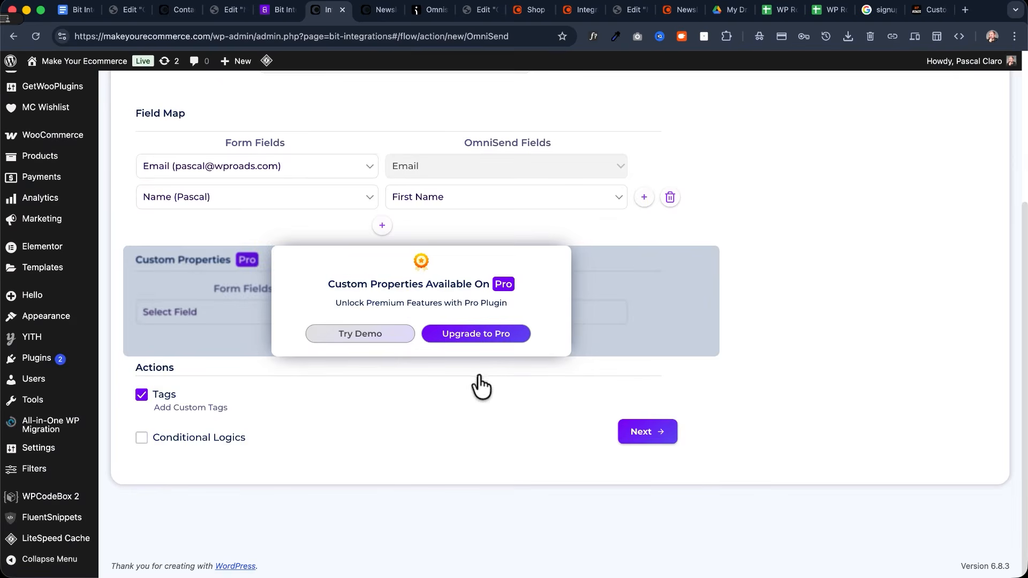
Finish and save the OmniSend integration and check the actions available for it in the integrations list
{"action": "left_click", "coordinate": [648, 433]}
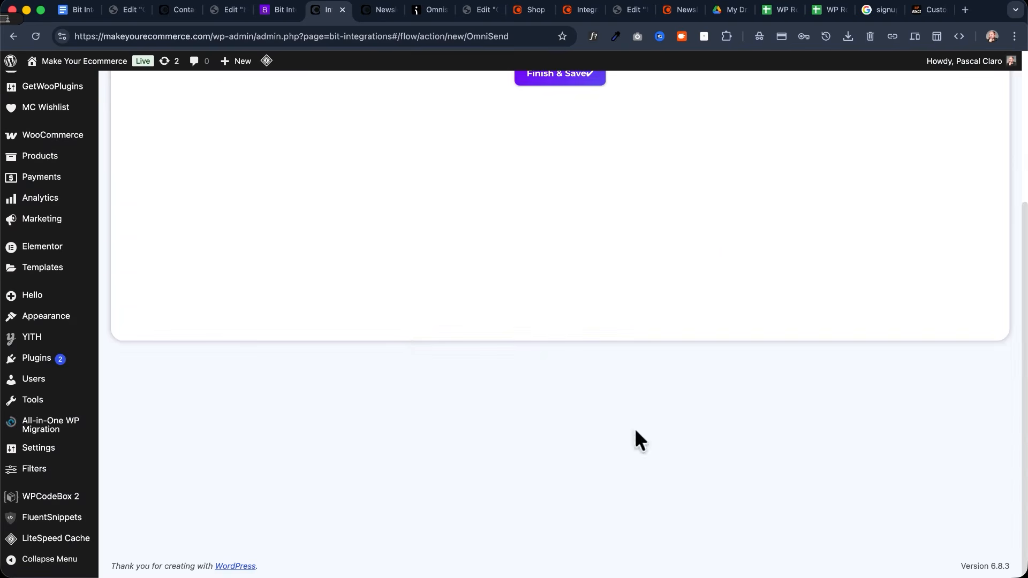
{"action": "left_click", "coordinate": [554, 290]}
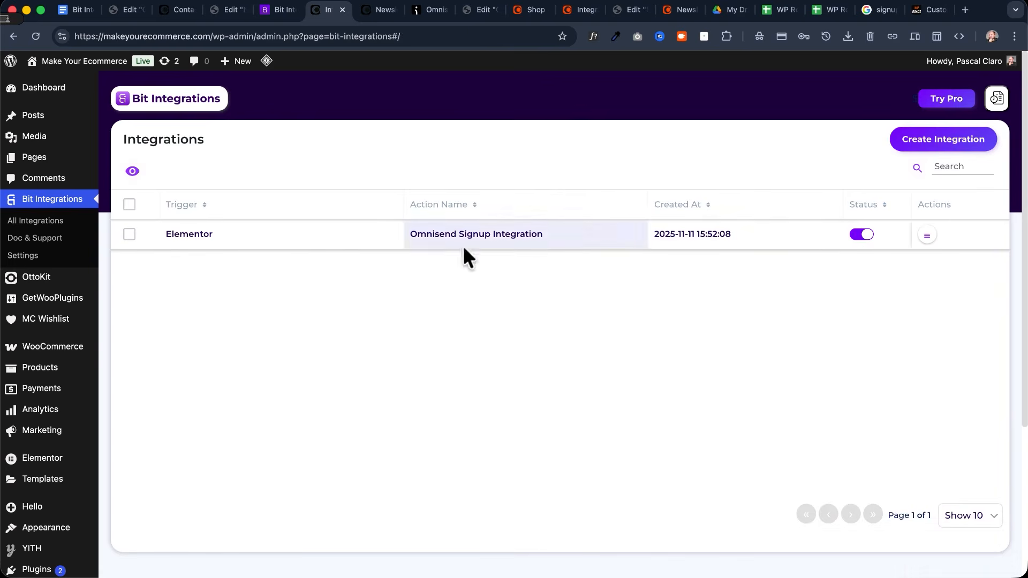
{"action": "left_click", "coordinate": [927, 234]}
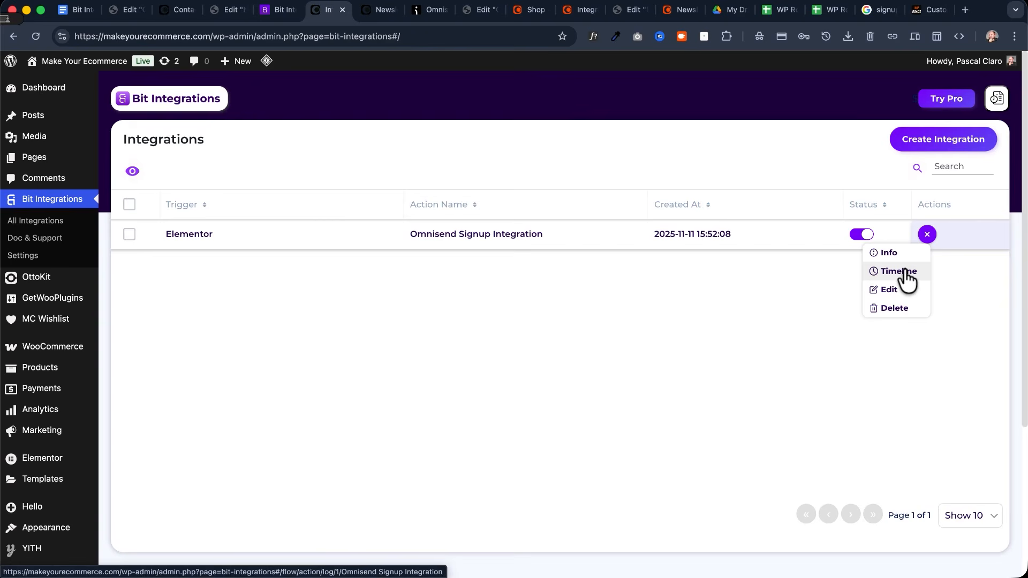
{"action": "left_click", "coordinate": [639, 309]}
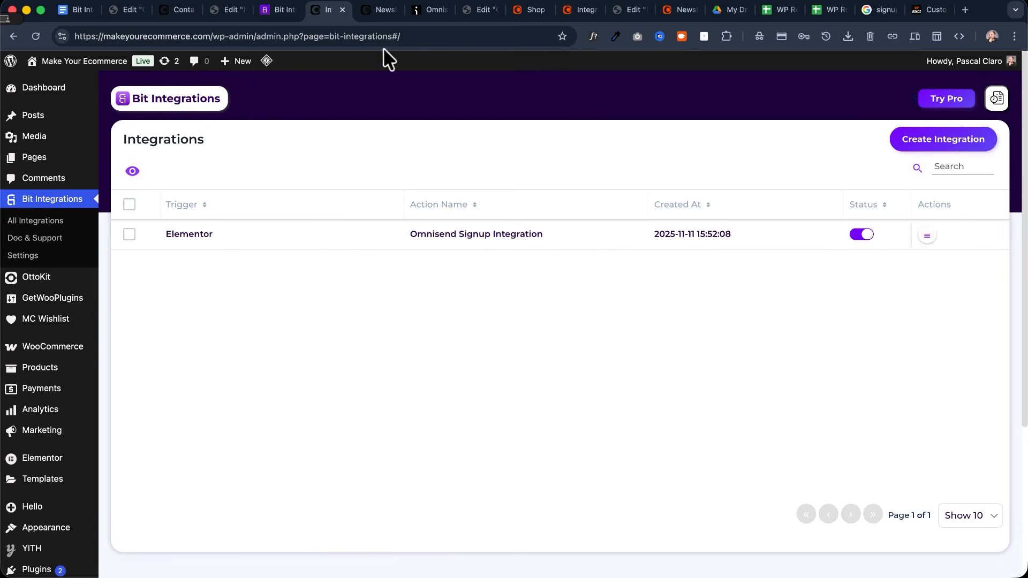
Submit the site's Newsletter Signup form with a test name and email address to try the saved integration
{"action": "left_click", "coordinate": [381, 9]}
{"action": "left_click", "coordinate": [402, 236]}
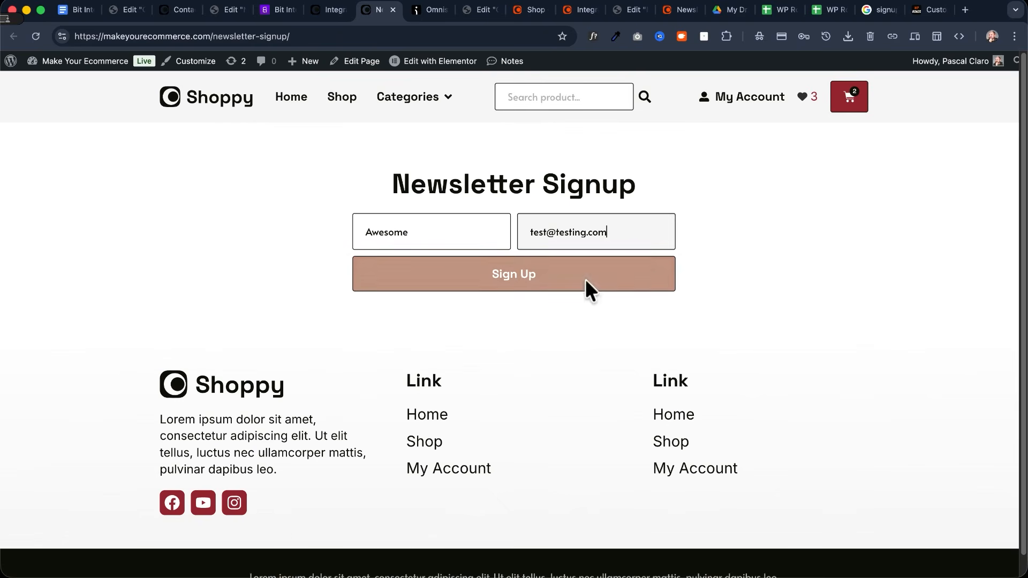
{"action": "left_click", "coordinate": [609, 280]}
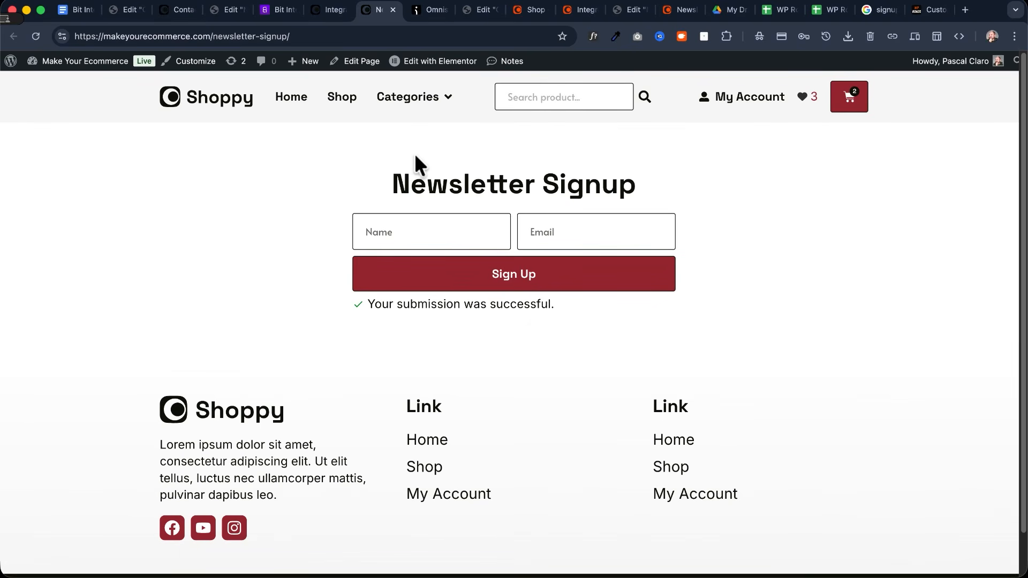
Check the Omnisend contacts list for the new test subscriber, including its subscription status and date added
{"action": "left_click", "coordinate": [436, 10]}
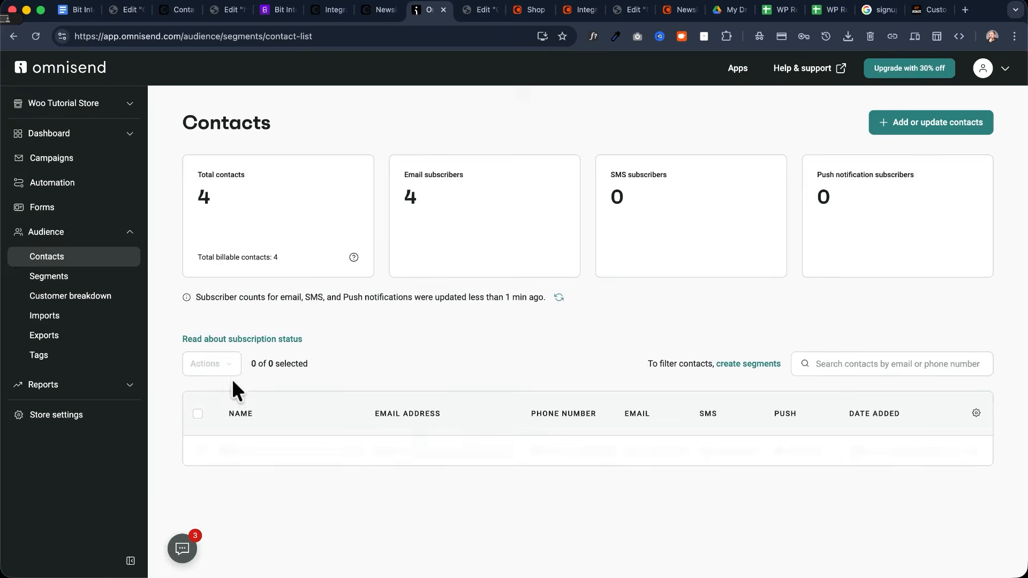
{"action": "scroll", "coordinate": [239, 368], "scroll_direction": "down", "scroll_amount": 1}
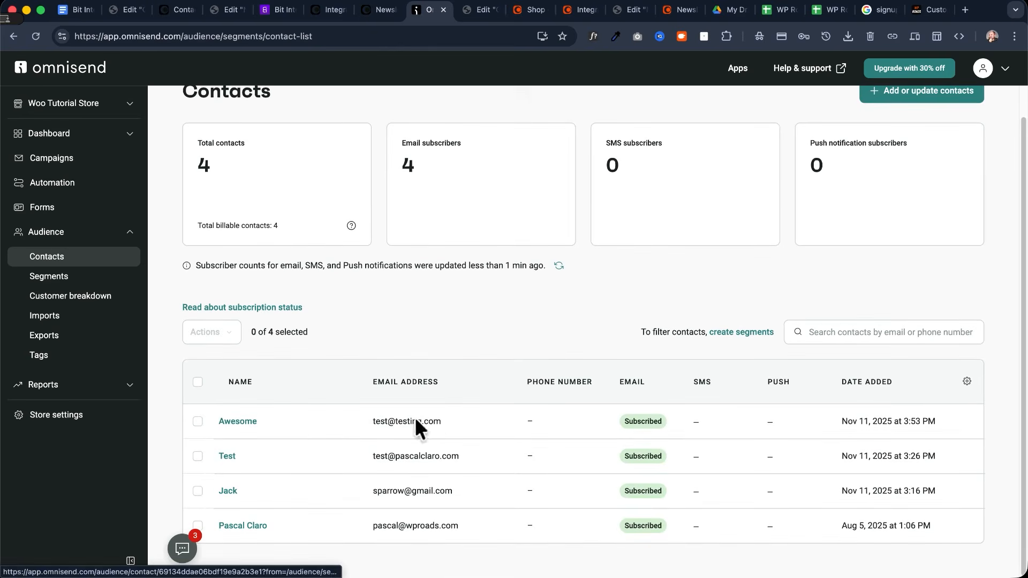
{"action": "mouse_move", "coordinate": [878, 426]}
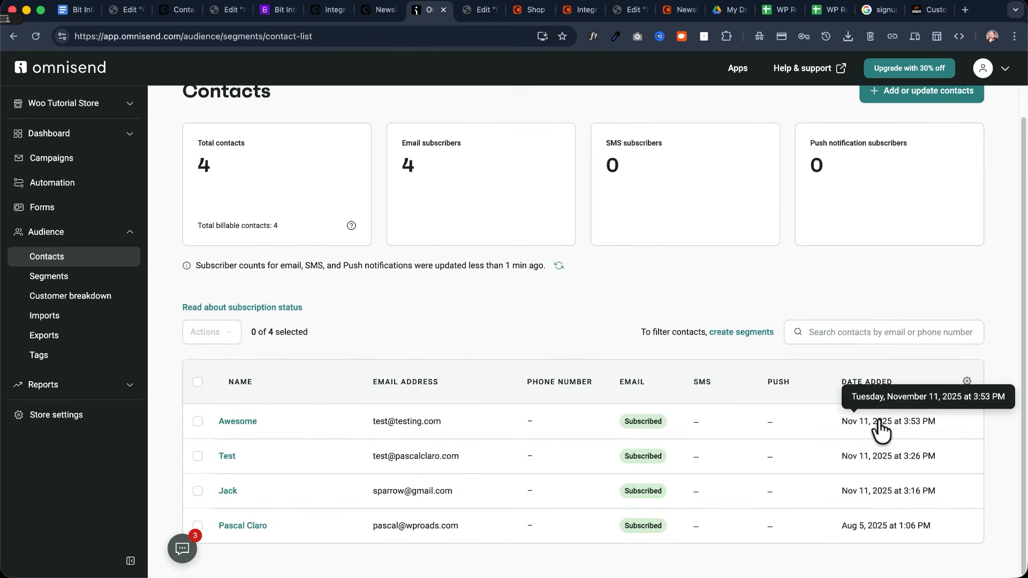
Open the newest test contact in the Omnisend contacts list and review its details and activity
{"action": "left_click", "coordinate": [237, 442]}
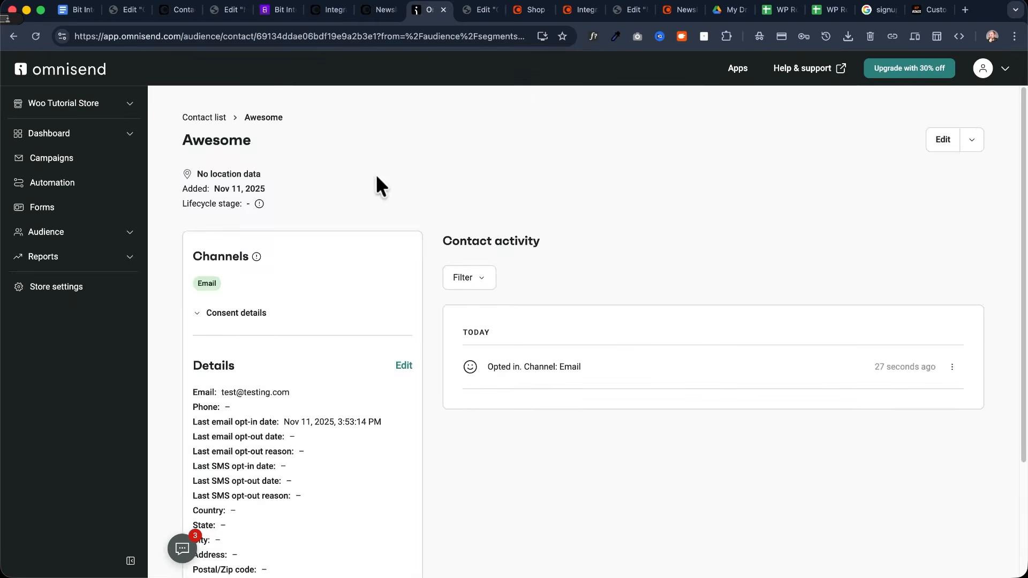
{"action": "scroll", "coordinate": [341, 291], "scroll_direction": "down", "scroll_amount": 3}
{"action": "scroll", "coordinate": [250, 544], "scroll_direction": "up", "scroll_amount": 5}
{"action": "scroll", "coordinate": [249, 545], "scroll_direction": "down", "scroll_amount": 1}
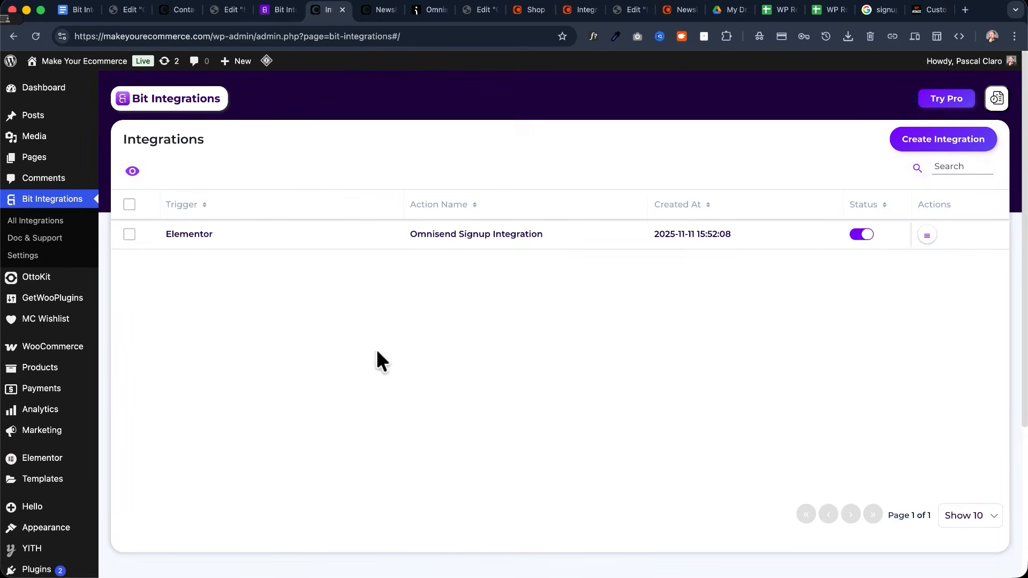
Check the Omnisend Signup Integration's timeline log and the logged response, and return to the integrations list
{"action": "left_click", "coordinate": [927, 236]}
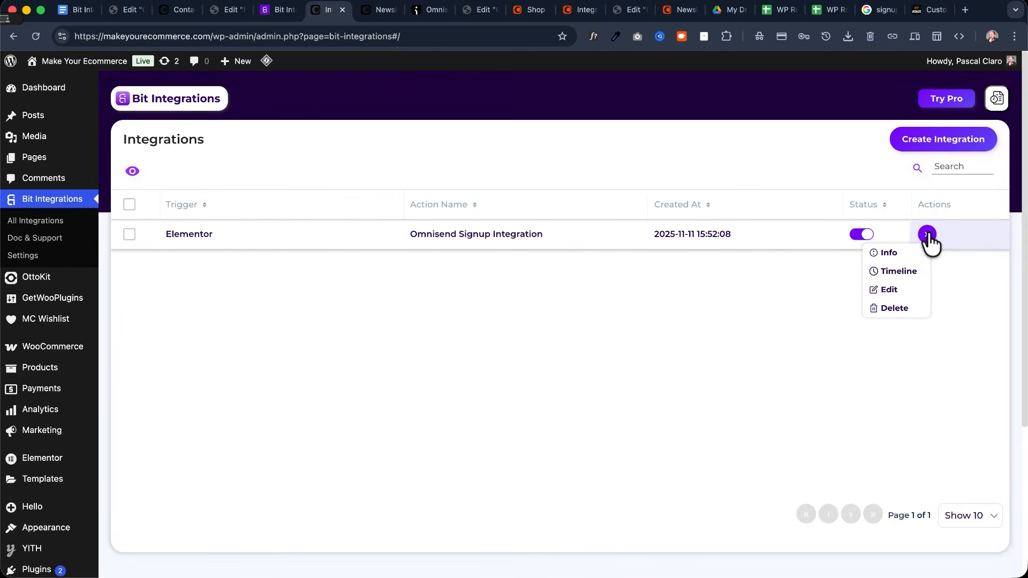
{"action": "left_click", "coordinate": [901, 272]}
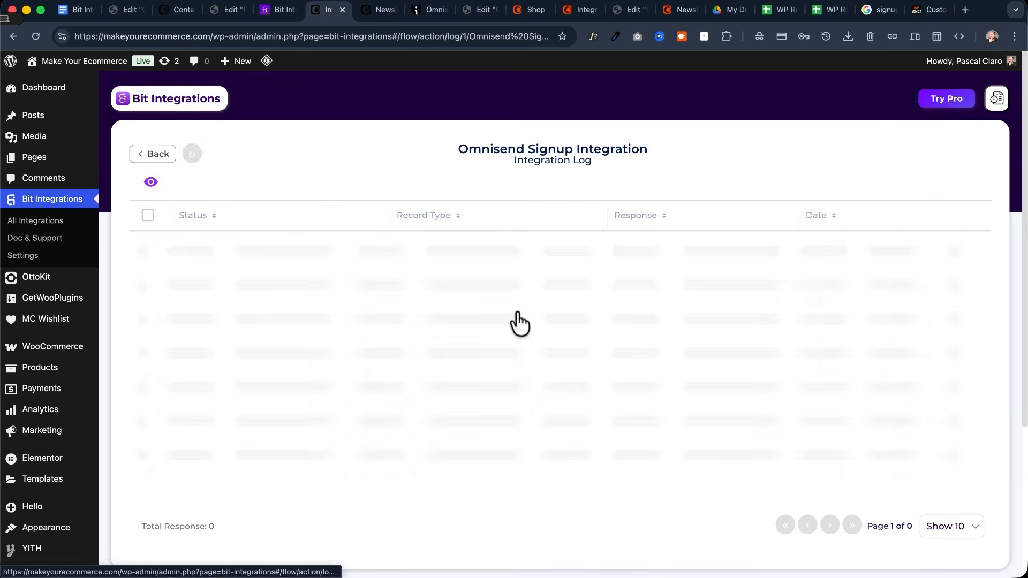
{"action": "left_click", "coordinate": [747, 244]}
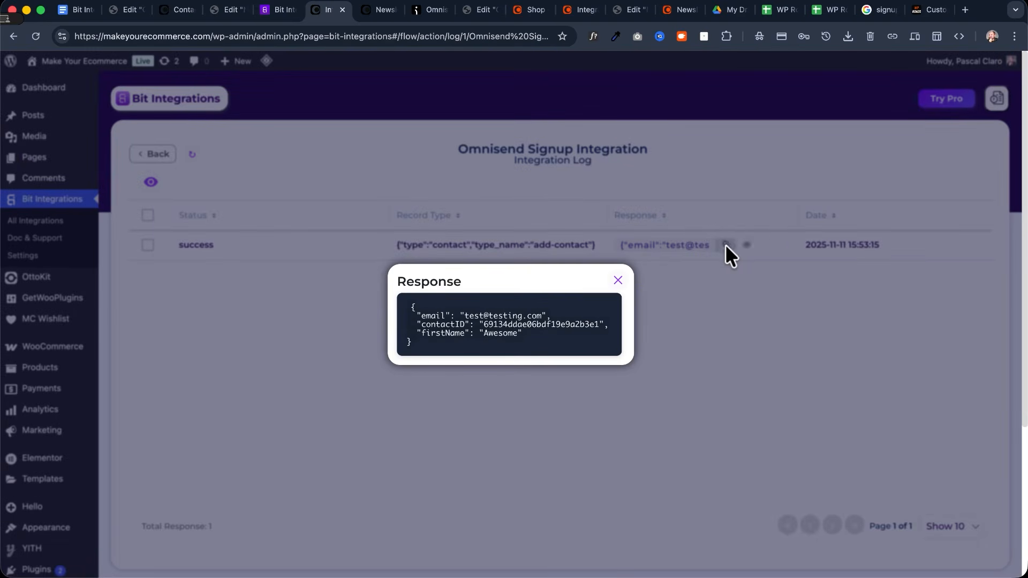
{"action": "left_click", "coordinate": [727, 247]}
{"action": "left_click_drag", "start_coordinate": [596, 161], "coordinate": [467, 164]}
{"action": "left_click", "coordinate": [446, 163]}
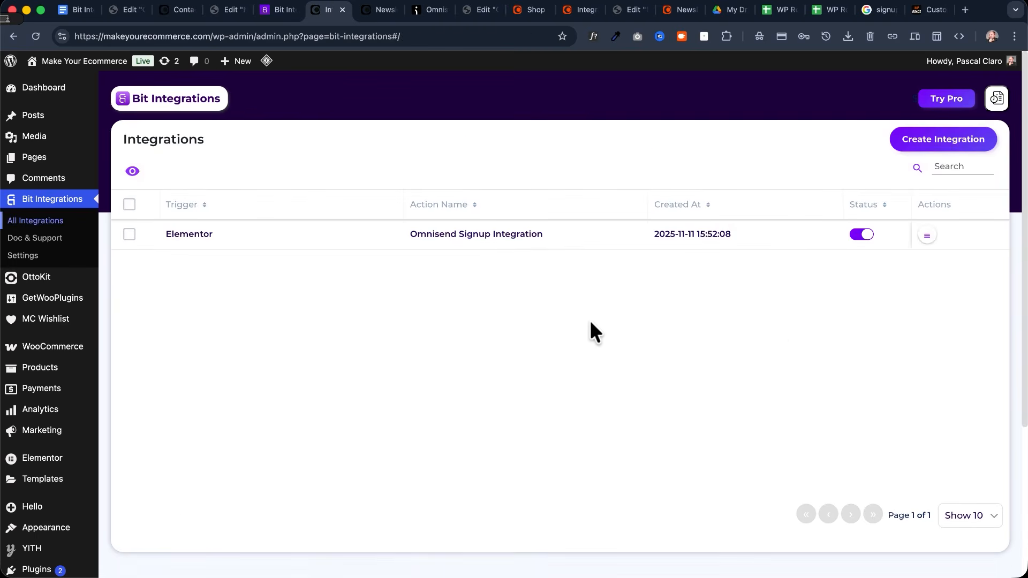
{"action": "left_click", "coordinate": [926, 234]}
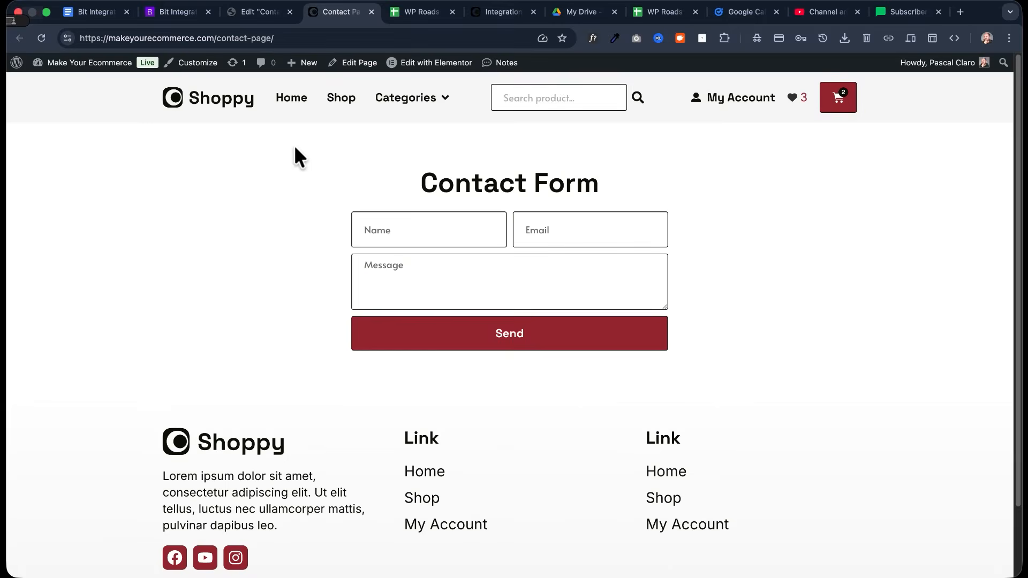
Review the WP Roads Tutorial spreadsheet, the site's contact form page and the form builders supported by Bit Integrations
{"action": "left_click", "coordinate": [420, 13]}
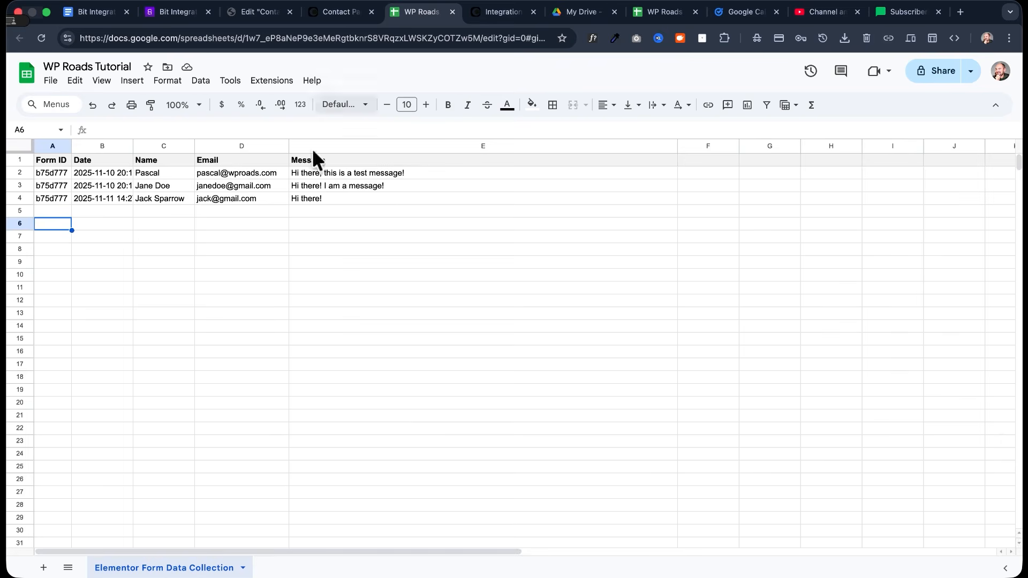
{"action": "key", "text": "ctrl+shift+Tab"}
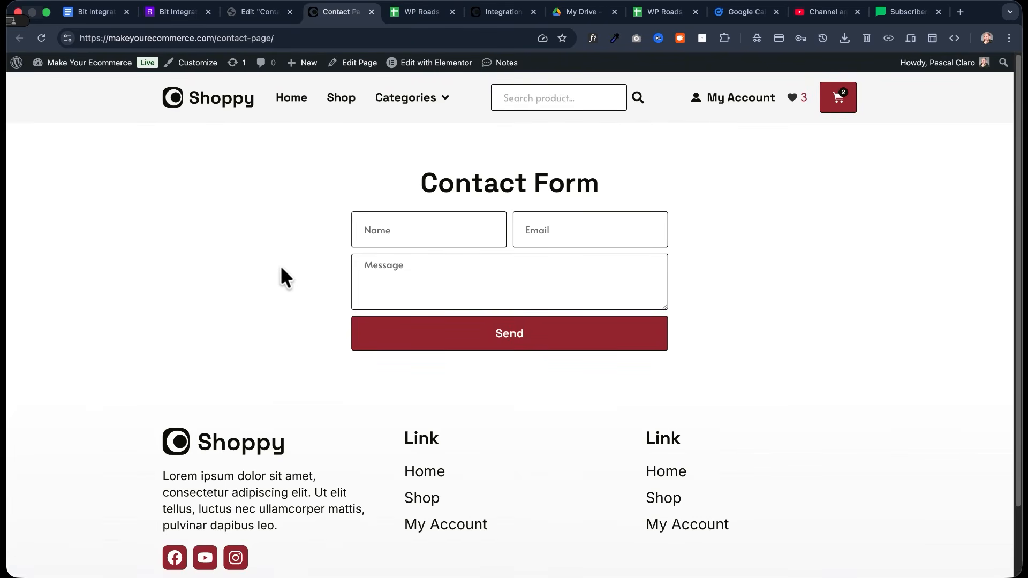
{"action": "left_click", "coordinate": [177, 12]}
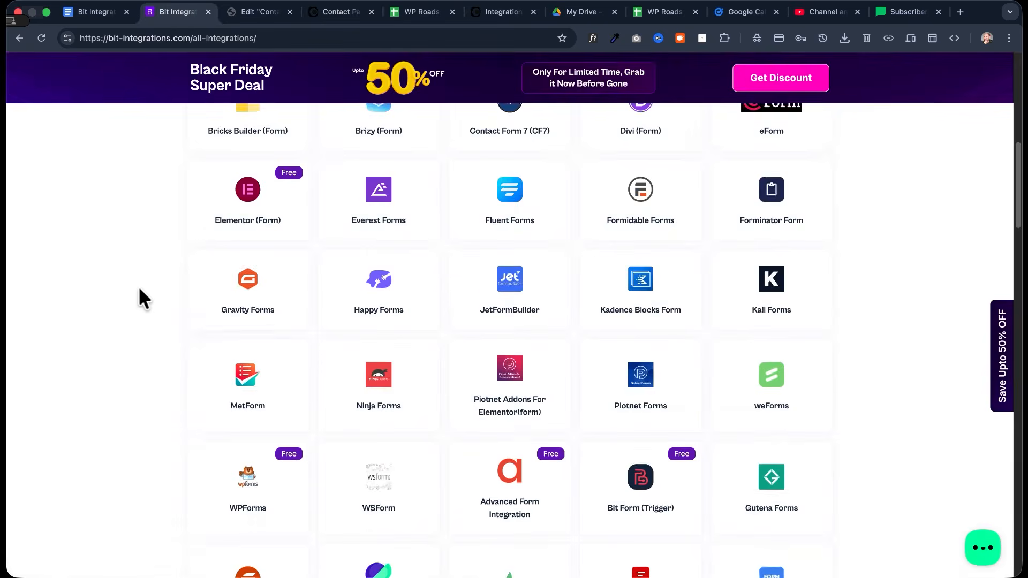
{"action": "scroll", "coordinate": [139, 287], "scroll_direction": "down", "scroll_amount": 3}
{"action": "scroll", "coordinate": [139, 288], "scroll_direction": "up", "scroll_amount": 5}
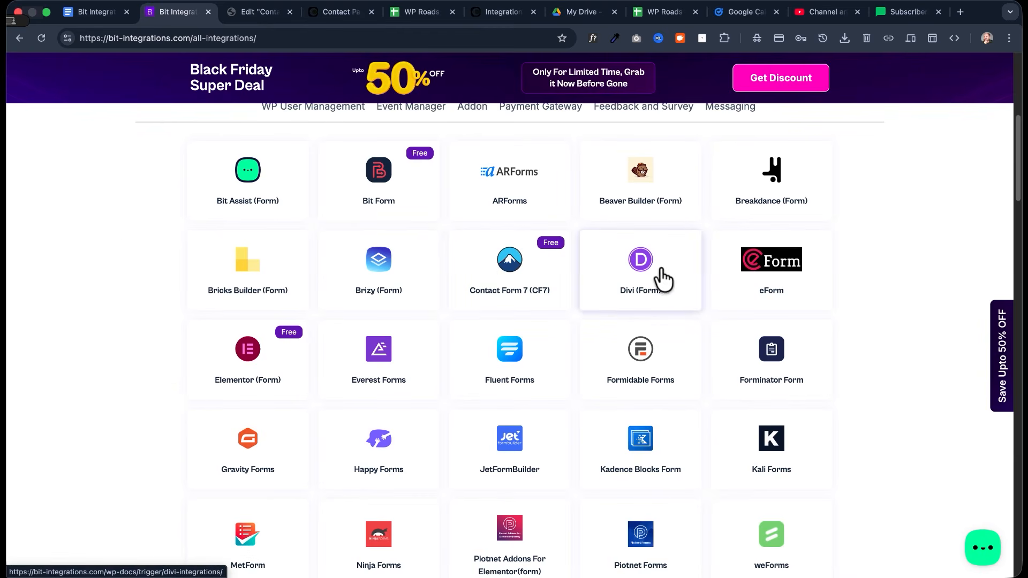
{"action": "scroll", "coordinate": [651, 280], "scroll_direction": "down", "scroll_amount": 5}
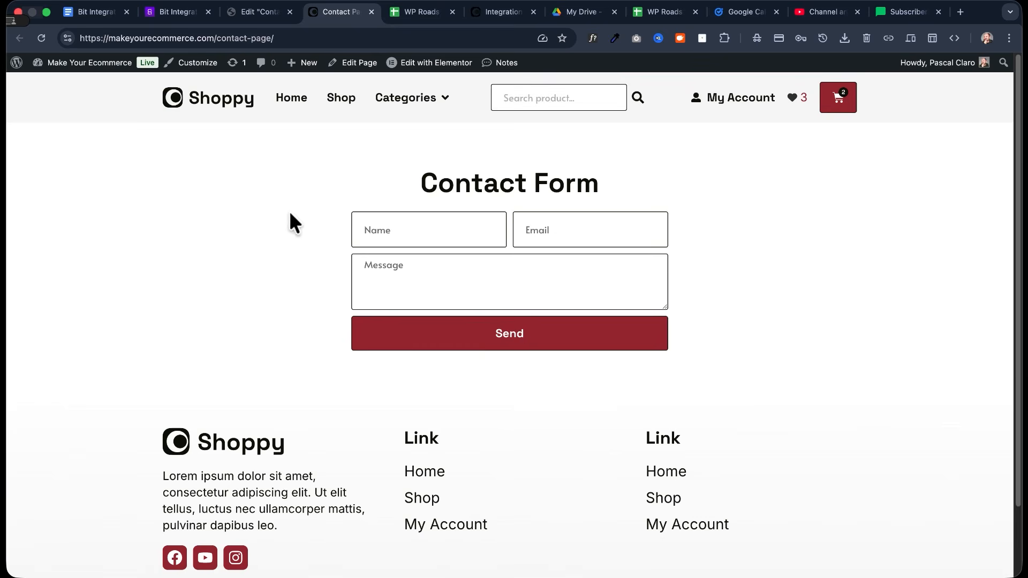
{"action": "left_click", "coordinate": [405, 16]}
Create a new integration with the Elementor trigger, choose Form Submission as the task and start fetching form data
{"action": "left_click", "coordinate": [503, 12]}
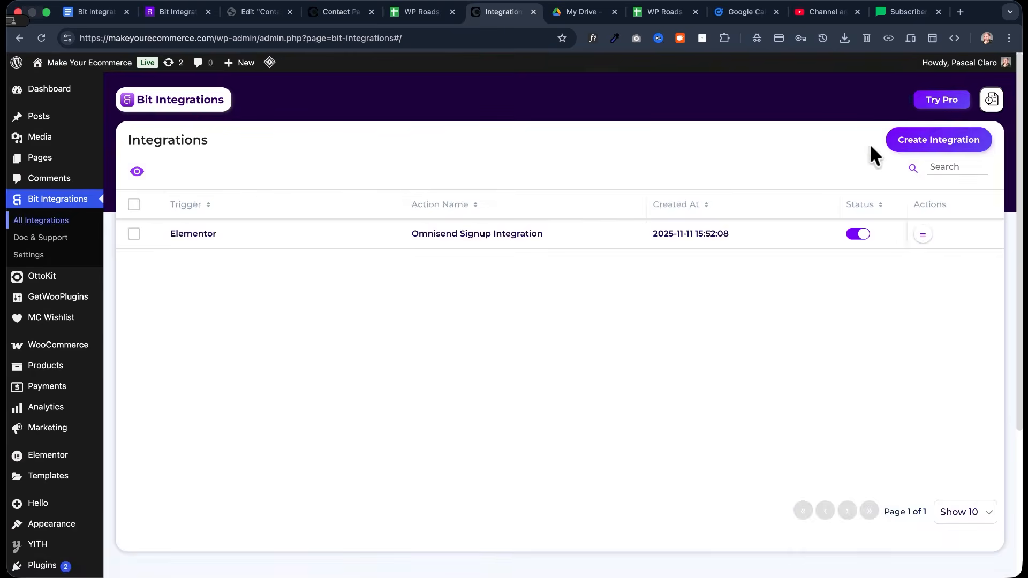
{"action": "left_click", "coordinate": [923, 144]}
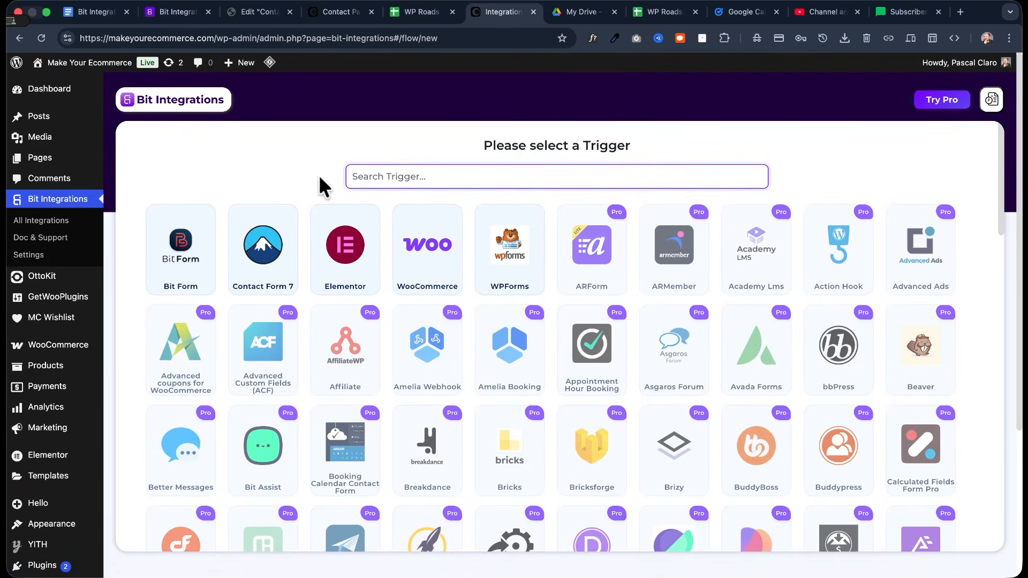
{"action": "left_click", "coordinate": [341, 252]}
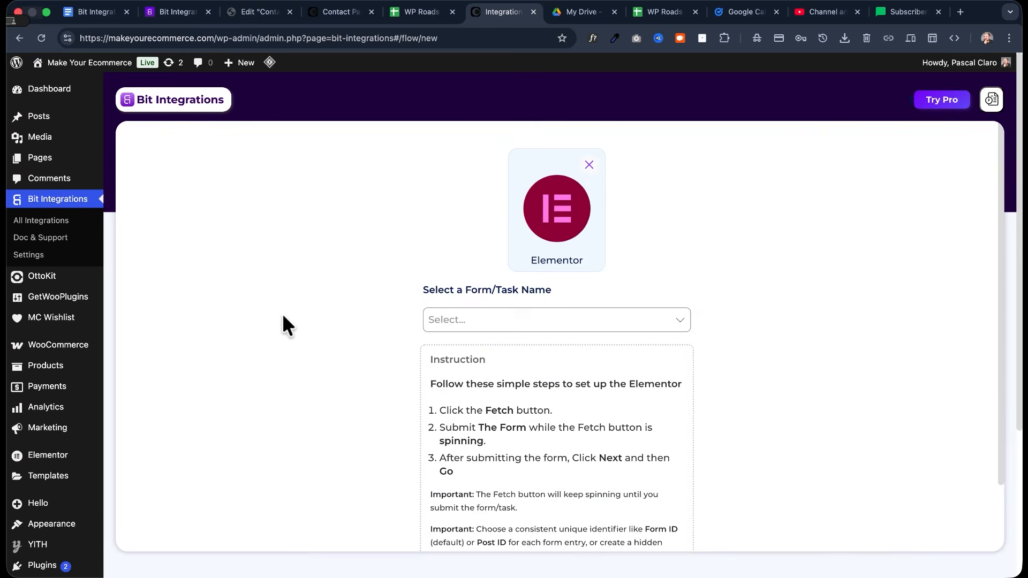
{"action": "left_click", "coordinate": [461, 320]}
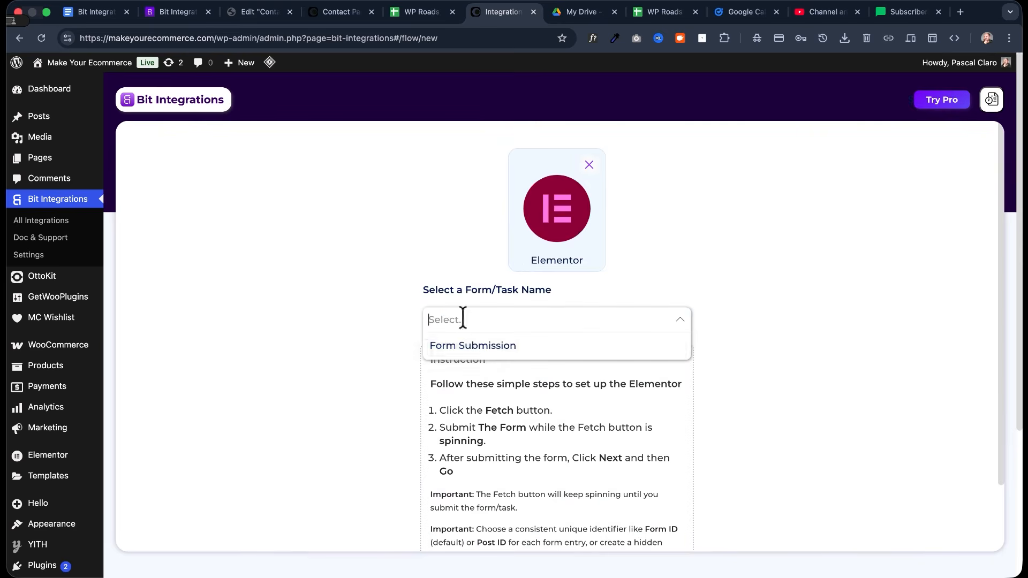
{"action": "left_click", "coordinate": [556, 348]}
{"action": "left_click", "coordinate": [544, 360]}
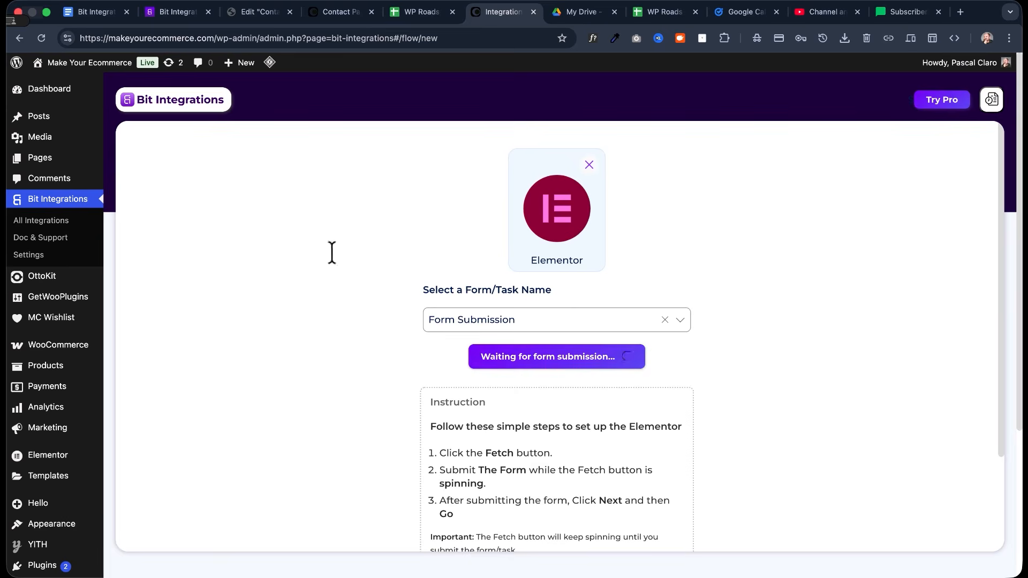
Submit the site's Contact Form with a test name, an email address and the message "Yeah!"
{"action": "left_click", "coordinate": [343, 13]}
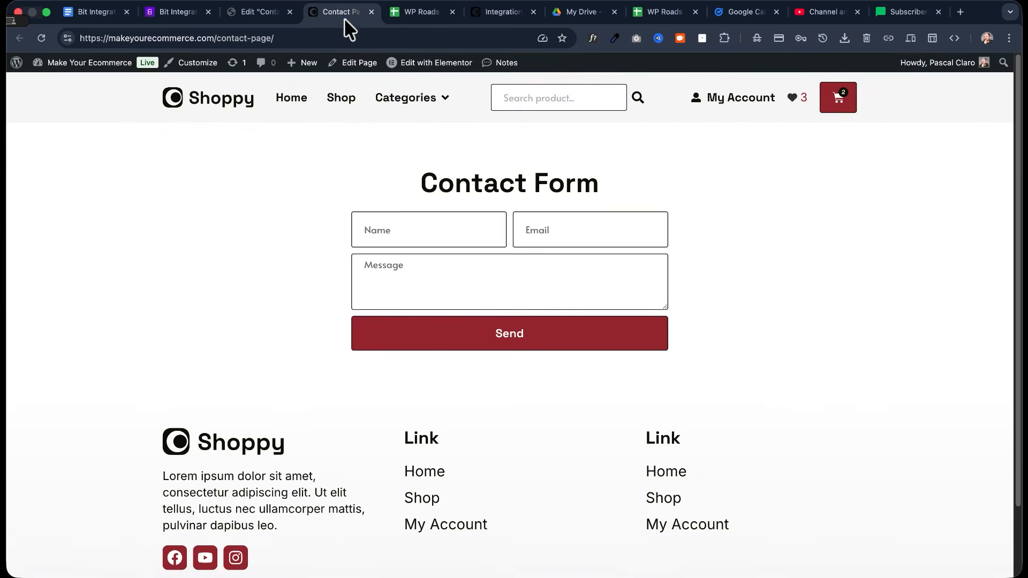
{"action": "left_click", "coordinate": [429, 214]}
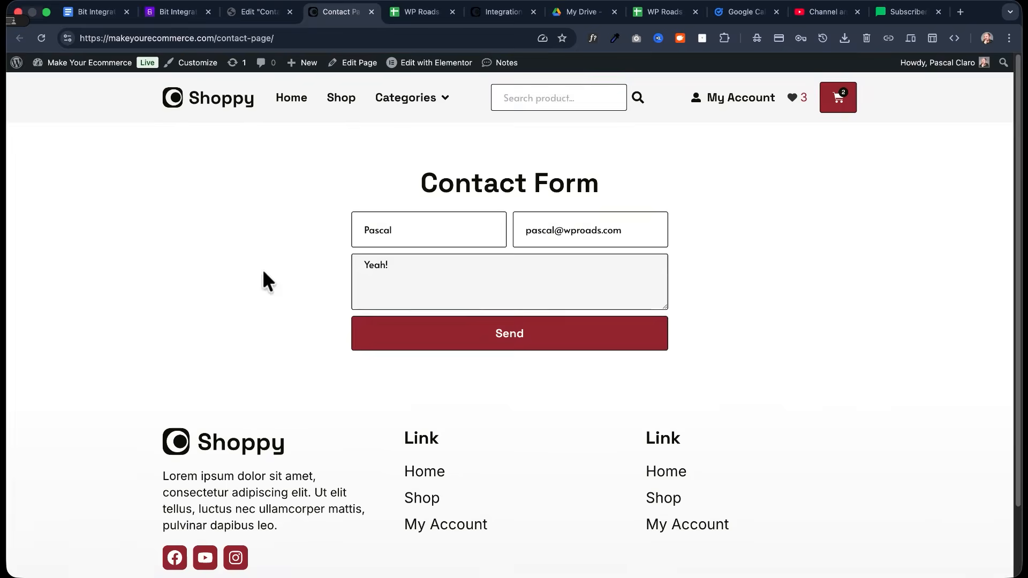
{"action": "left_click", "coordinate": [478, 328]}
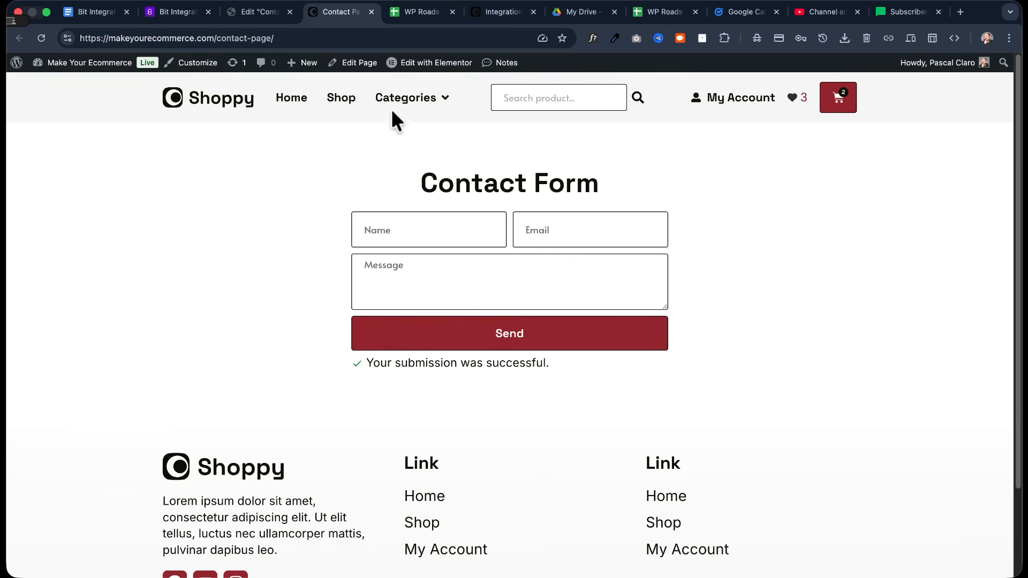
Check the fetched contact form fields and choose Google Sheet as the integration's action
{"action": "left_click", "coordinate": [504, 17]}
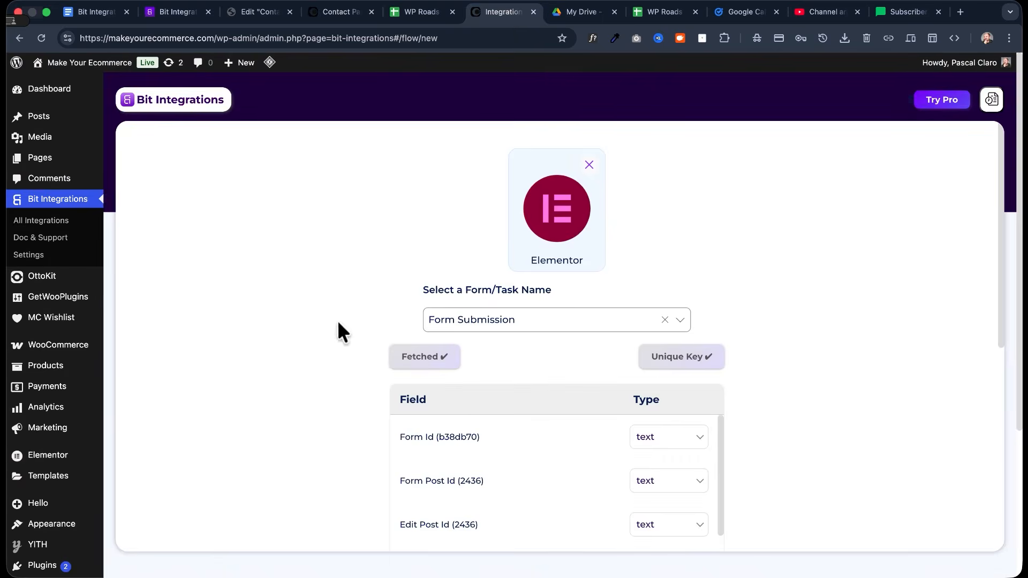
{"action": "scroll", "coordinate": [802, 310], "scroll_direction": "down", "scroll_amount": 3}
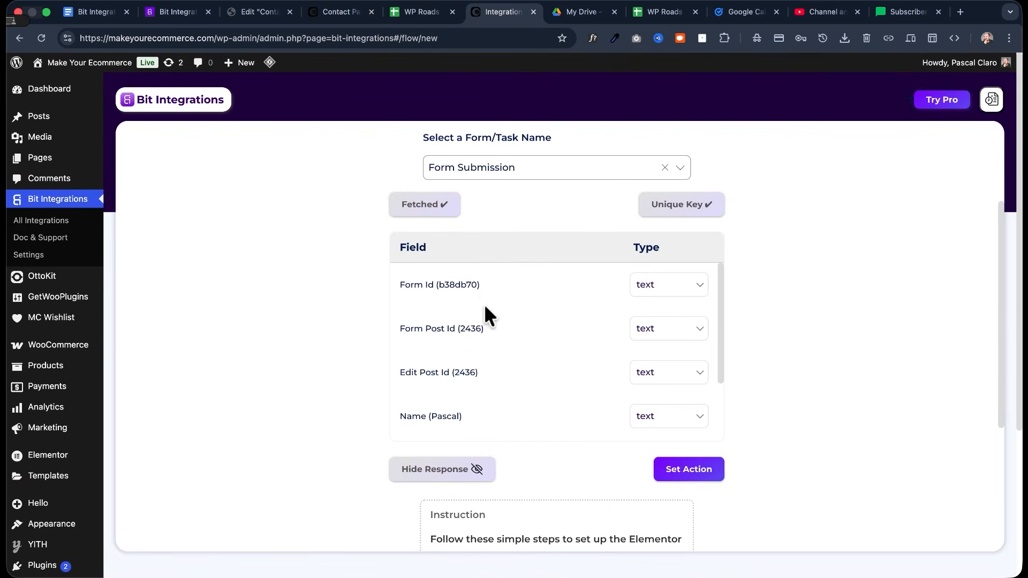
{"action": "scroll", "coordinate": [485, 307], "scroll_direction": "down", "scroll_amount": 3}
{"action": "scroll", "coordinate": [513, 316], "scroll_direction": "down", "scroll_amount": 1}
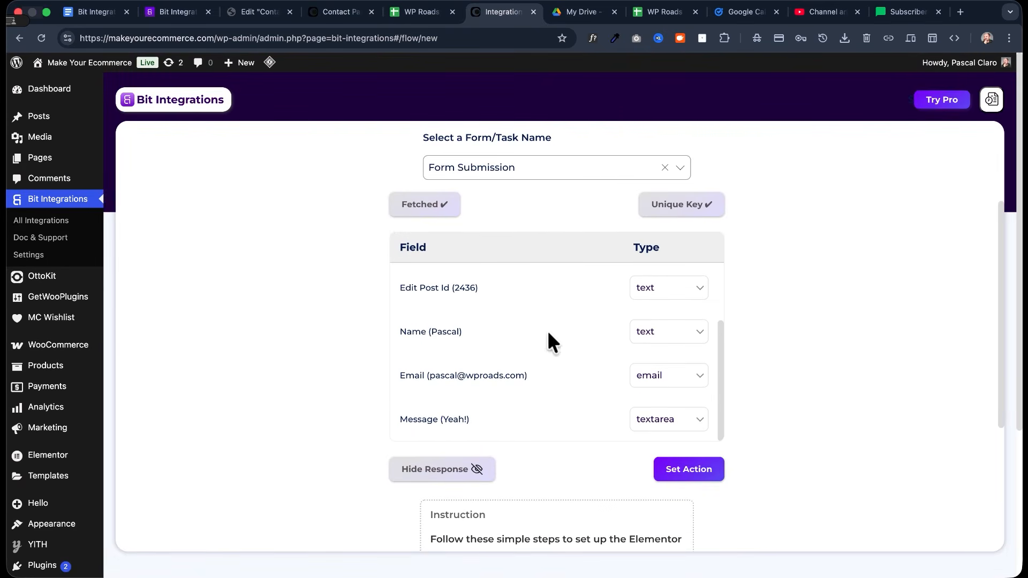
{"action": "left_click", "coordinate": [712, 473]}
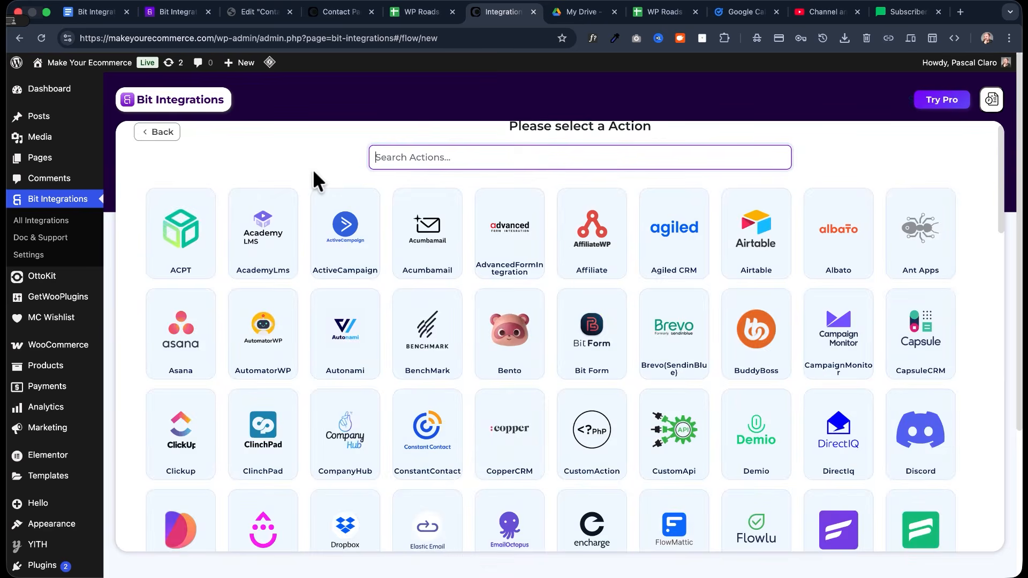
{"action": "type", "text": "sheet"}
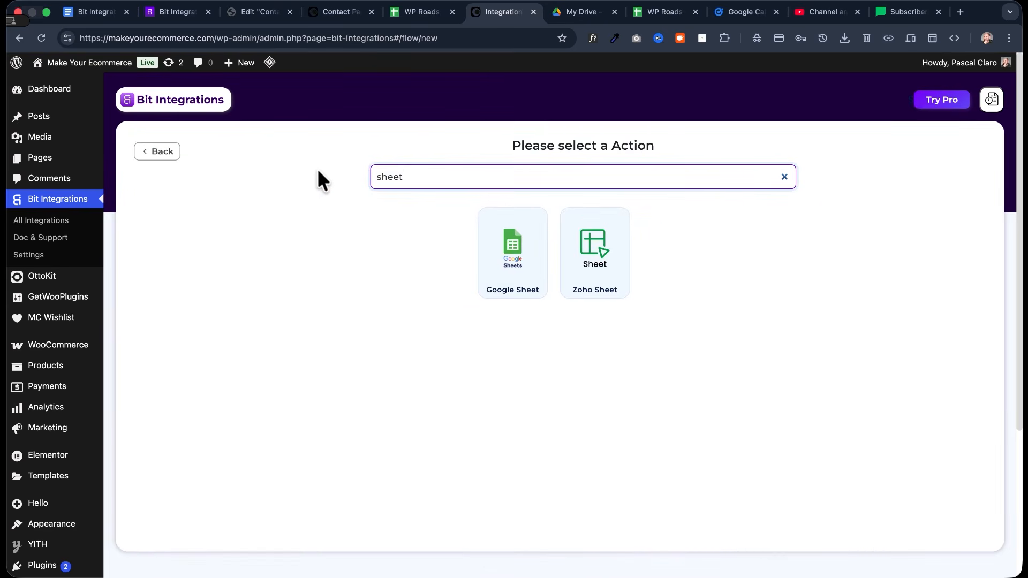
{"action": "left_click", "coordinate": [515, 262]}
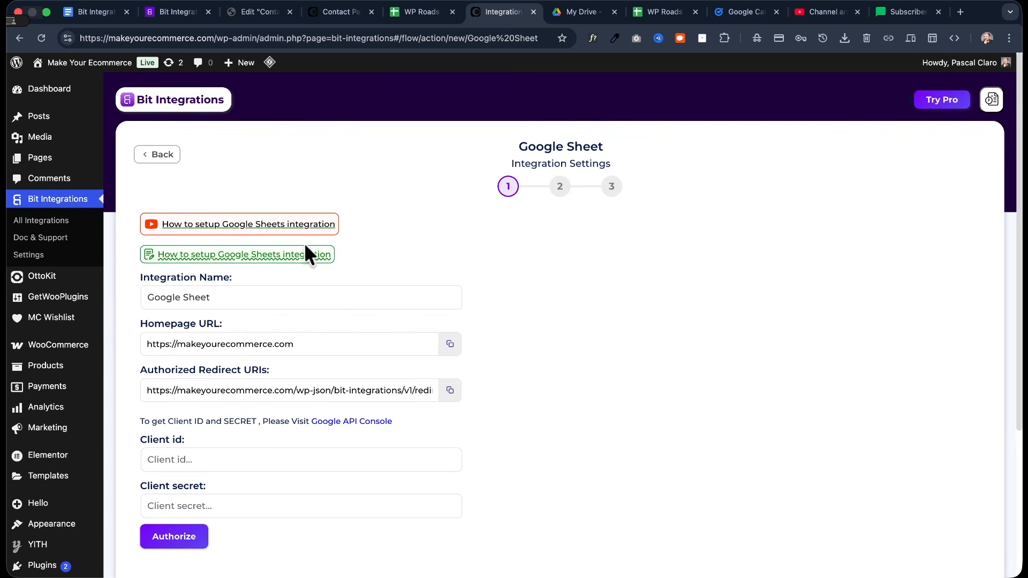
Open the written Google Sheets setup documentation from the integration settings and look through its introduction
{"action": "left_click", "coordinate": [284, 255]}
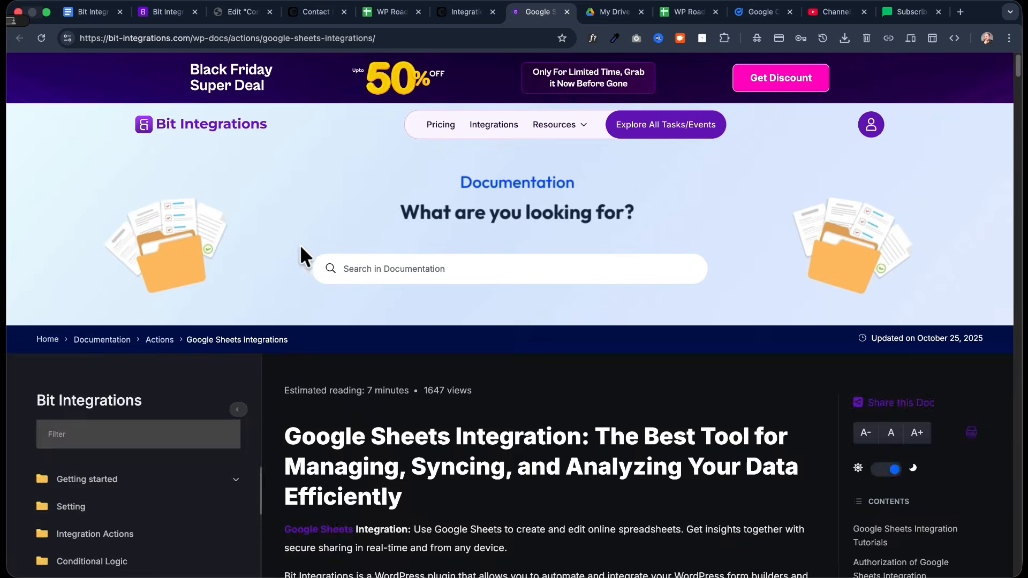
{"action": "scroll", "coordinate": [292, 249], "scroll_direction": "down", "scroll_amount": 4}
{"action": "scroll", "coordinate": [281, 255], "scroll_direction": "down", "scroll_amount": 1}
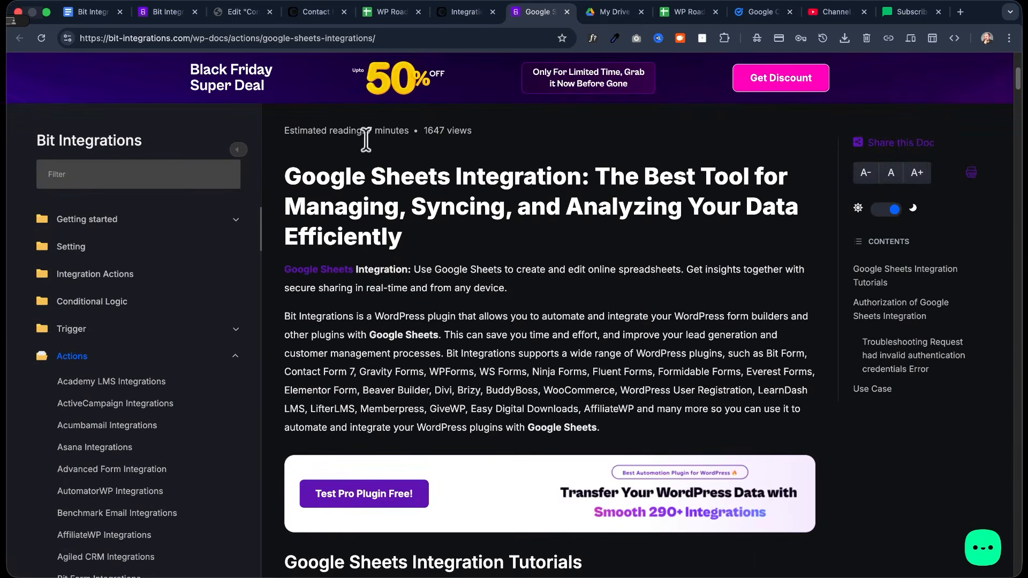
{"action": "left_click_drag", "start_coordinate": [362, 131], "coordinate": [404, 130]}
{"action": "left_click", "coordinate": [396, 157]}
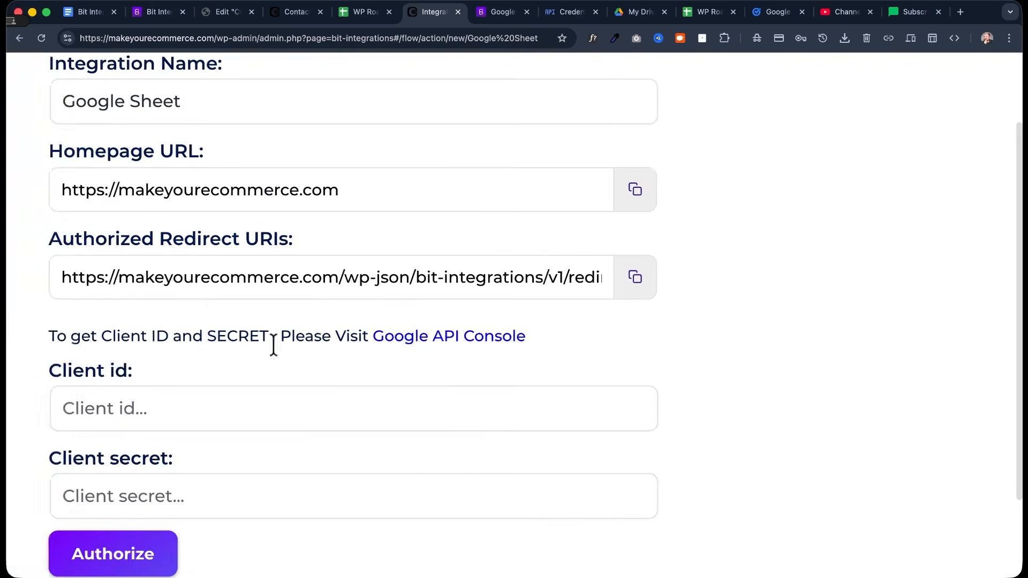
Paste the Google API client ID and client secret into the Google Sheet integration settings
{"action": "left_click", "coordinate": [122, 409]}
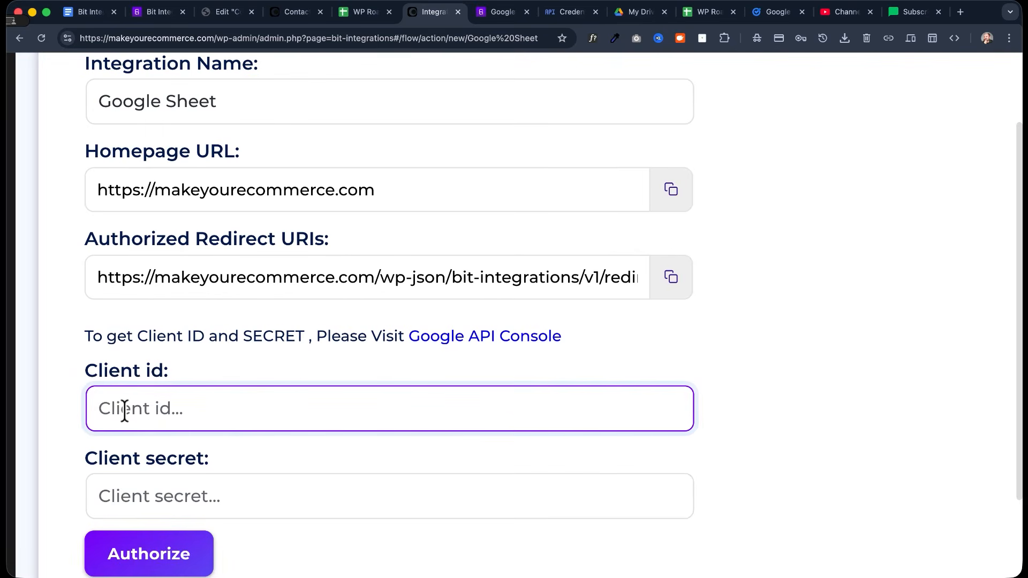
{"action": "key", "text": "super+v"}
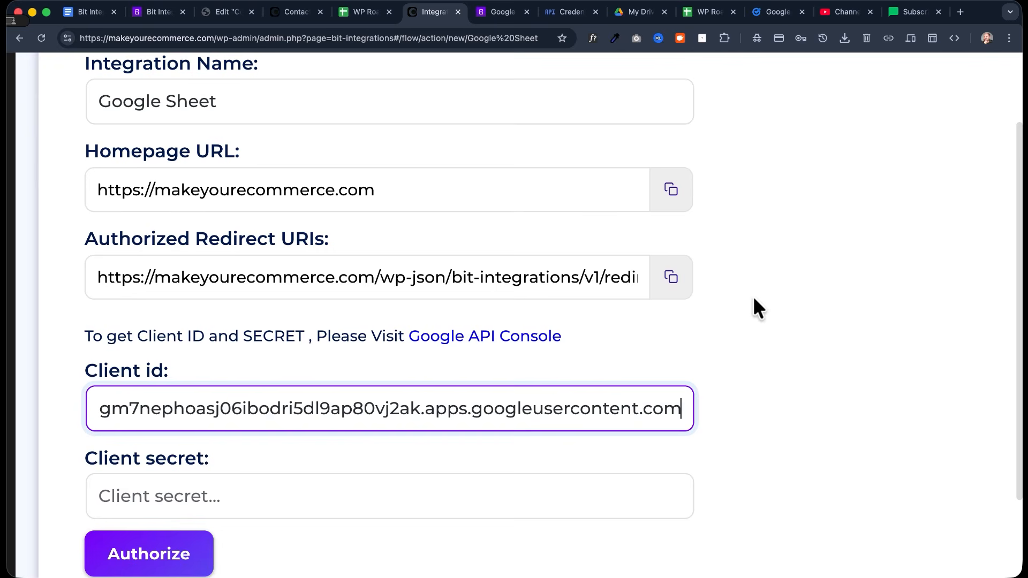
{"action": "key", "text": "ctrl+Right"}
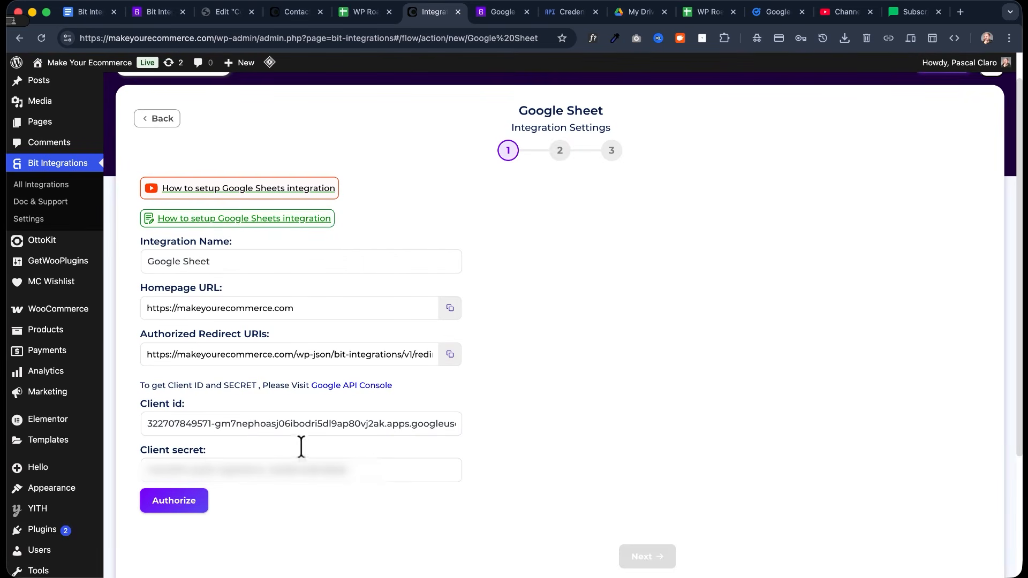
Authorize the Google Sheet integration with the Google account, proceeding to makeyourecommerce.com despite the unverified app warning and granting access
{"action": "left_click", "coordinate": [178, 507]}
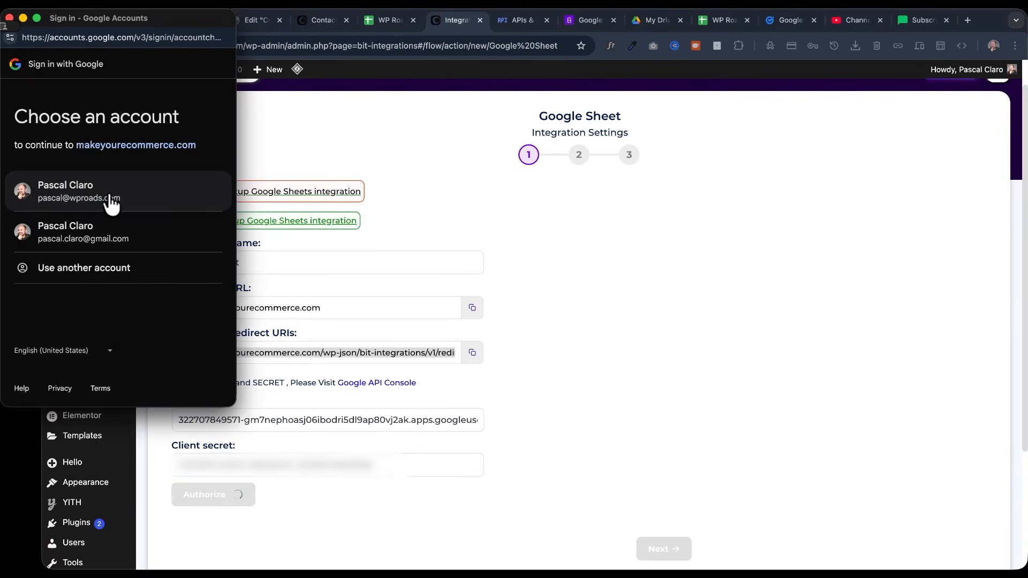
{"action": "left_click", "coordinate": [144, 204]}
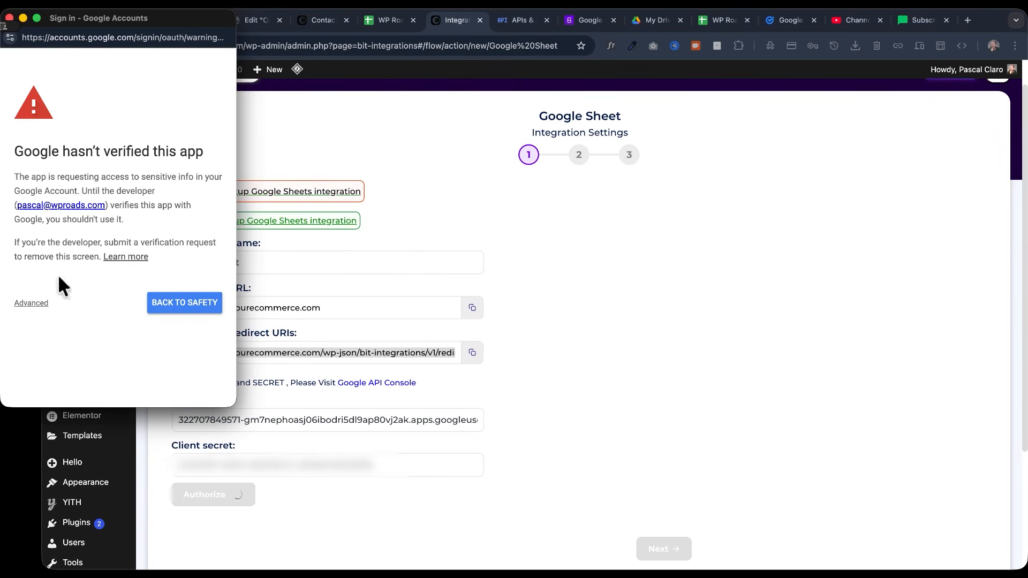
{"action": "left_click", "coordinate": [31, 303]}
{"action": "scroll", "coordinate": [78, 300], "scroll_direction": "down", "scroll_amount": 1}
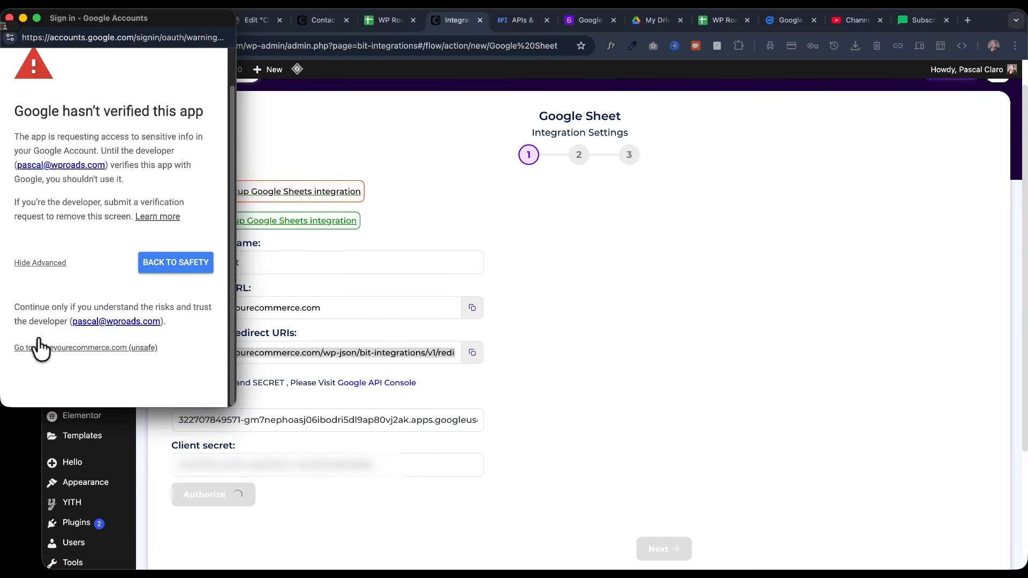
{"action": "left_click", "coordinate": [40, 264]}
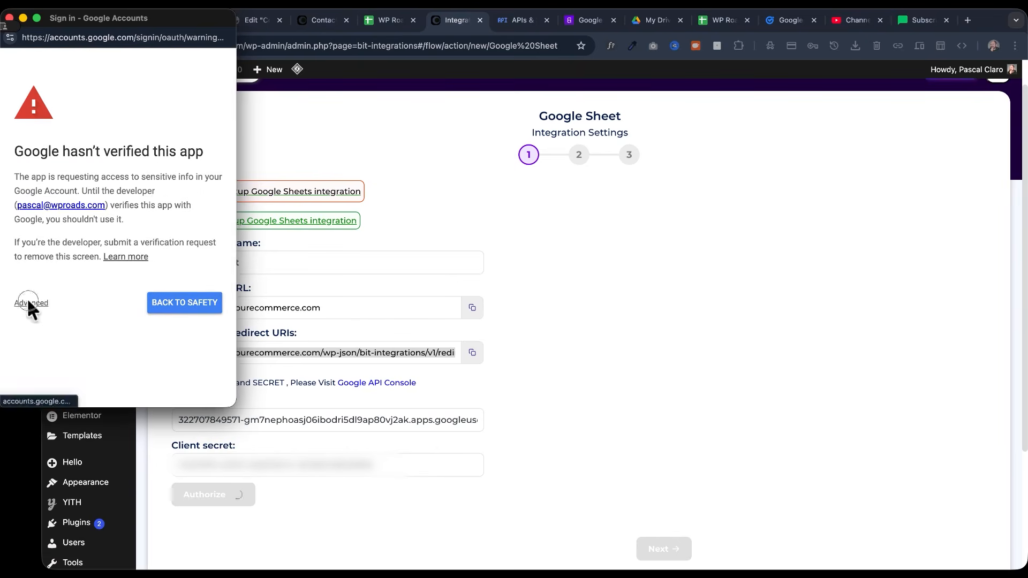
{"action": "left_click", "coordinate": [29, 303]}
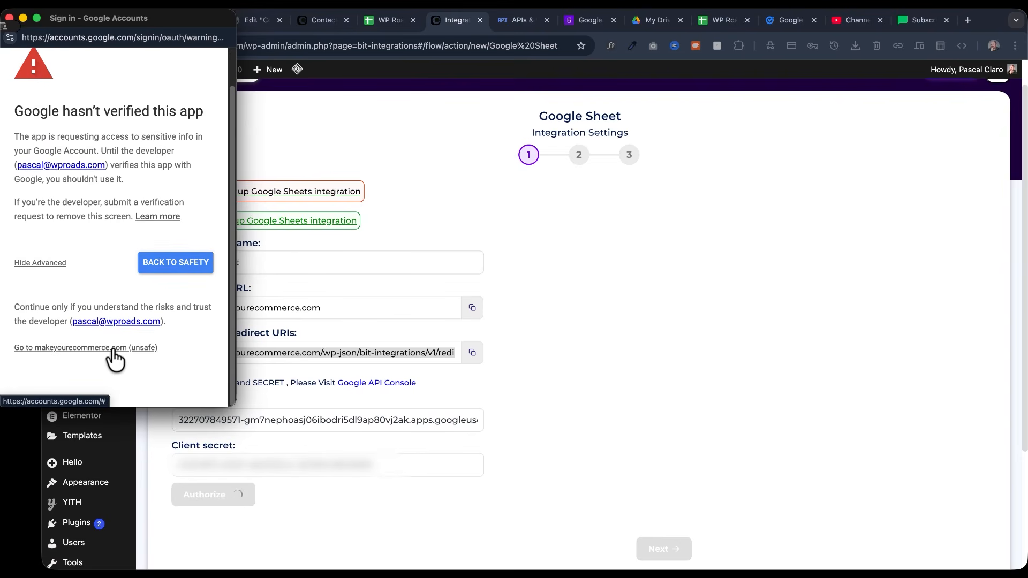
{"action": "left_click", "coordinate": [108, 348]}
{"action": "scroll", "coordinate": [113, 367], "scroll_direction": "down", "scroll_amount": 10}
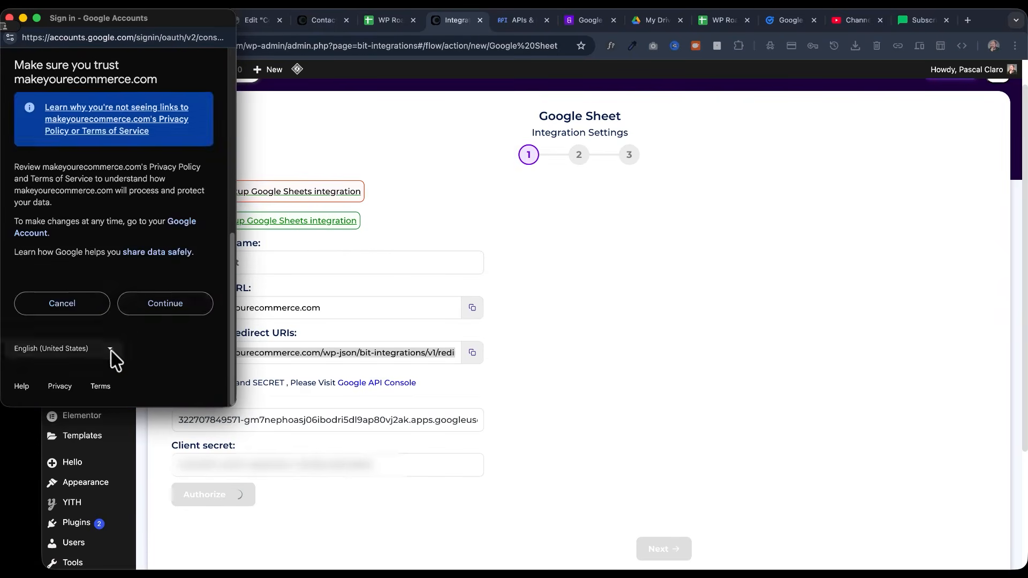
{"action": "left_click", "coordinate": [177, 316]}
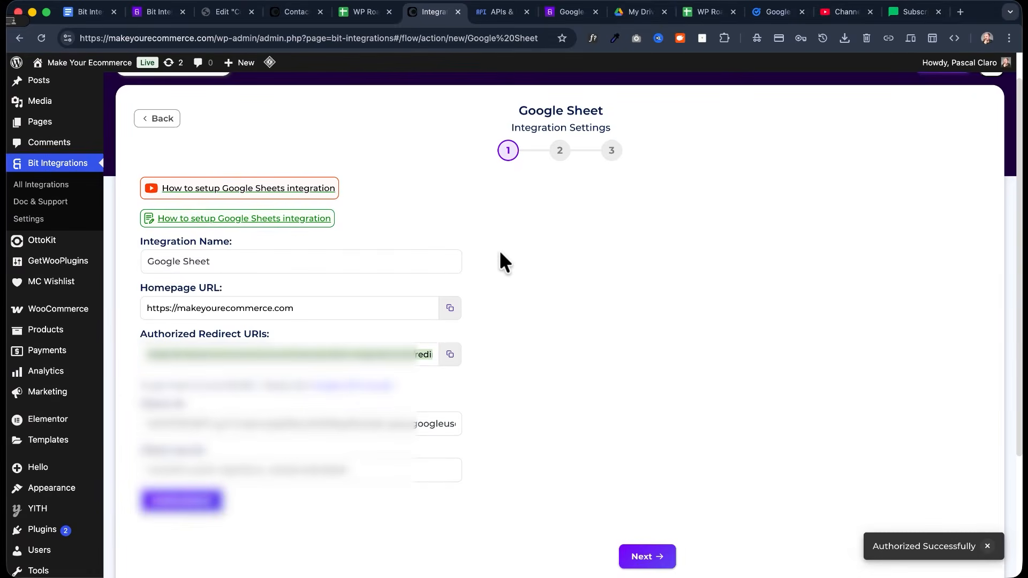
Advance to the second integration stage and choose the WP Roads Tutorial spreadsheet with the Elementor Form Data Collection worksheet
{"action": "scroll", "coordinate": [695, 418], "scroll_direction": "down", "scroll_amount": 3}
{"action": "scroll", "coordinate": [523, 317], "scroll_direction": "up", "scroll_amount": 5}
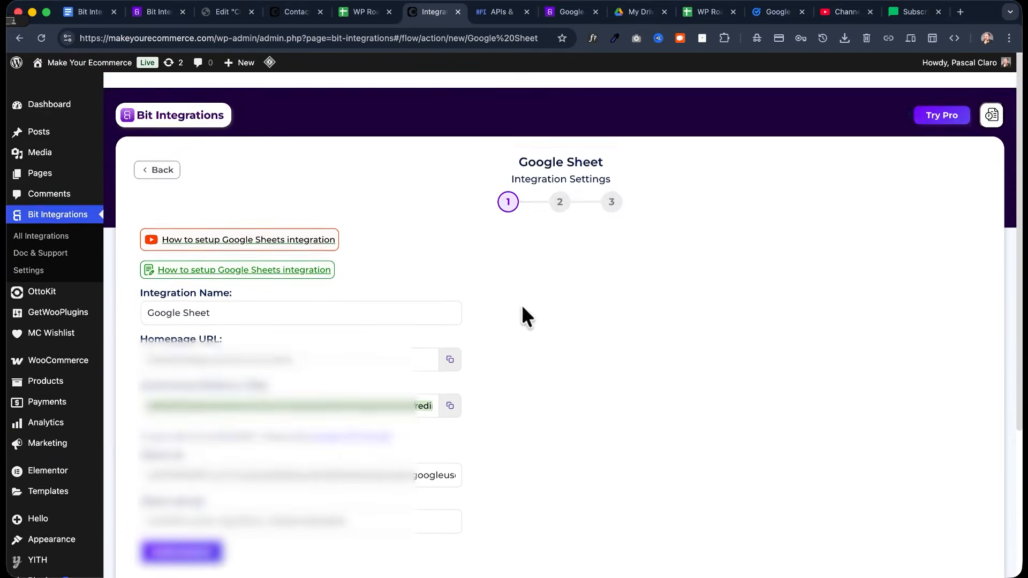
{"action": "scroll", "coordinate": [527, 324], "scroll_direction": "down", "scroll_amount": 5}
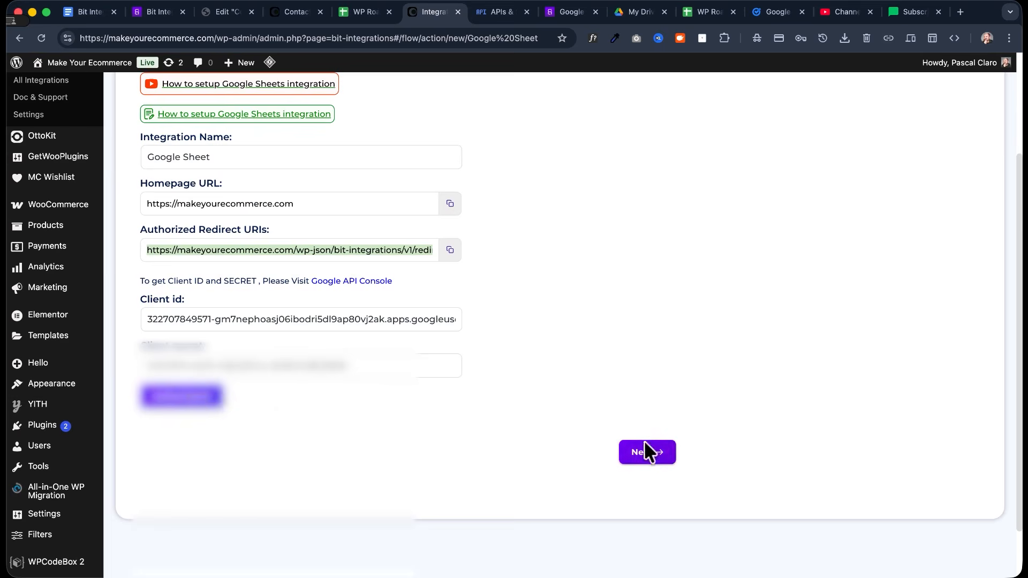
{"action": "left_click", "coordinate": [657, 455]}
{"action": "scroll", "coordinate": [458, 236], "scroll_direction": "up", "scroll_amount": 3}
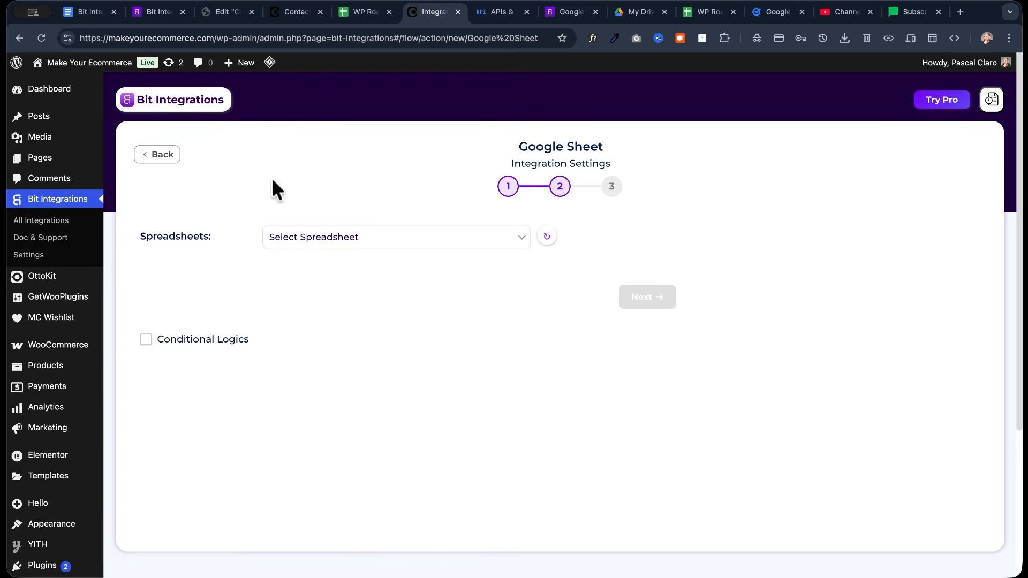
{"action": "left_click", "coordinate": [370, 241]}
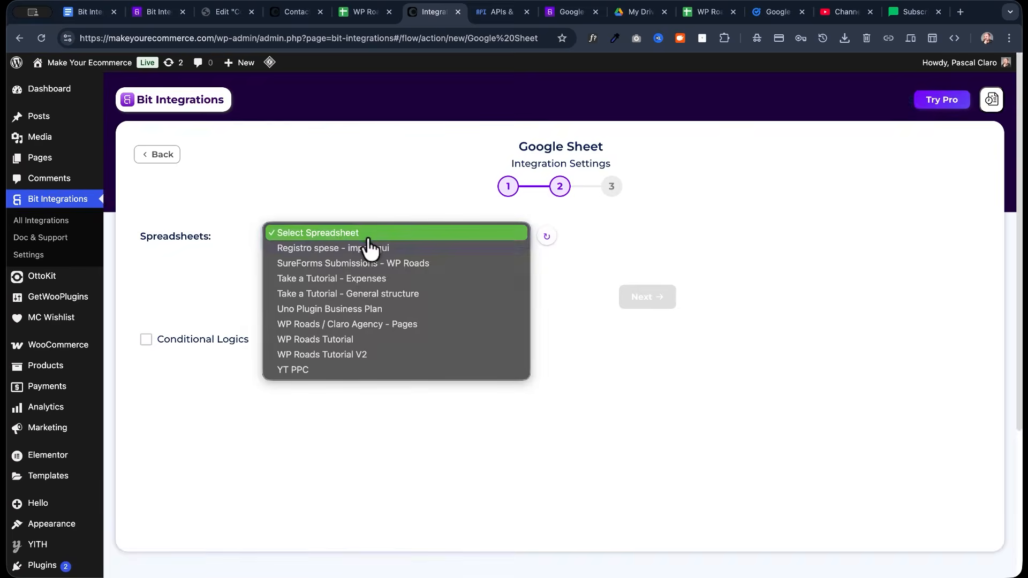
{"action": "left_click", "coordinate": [324, 333]}
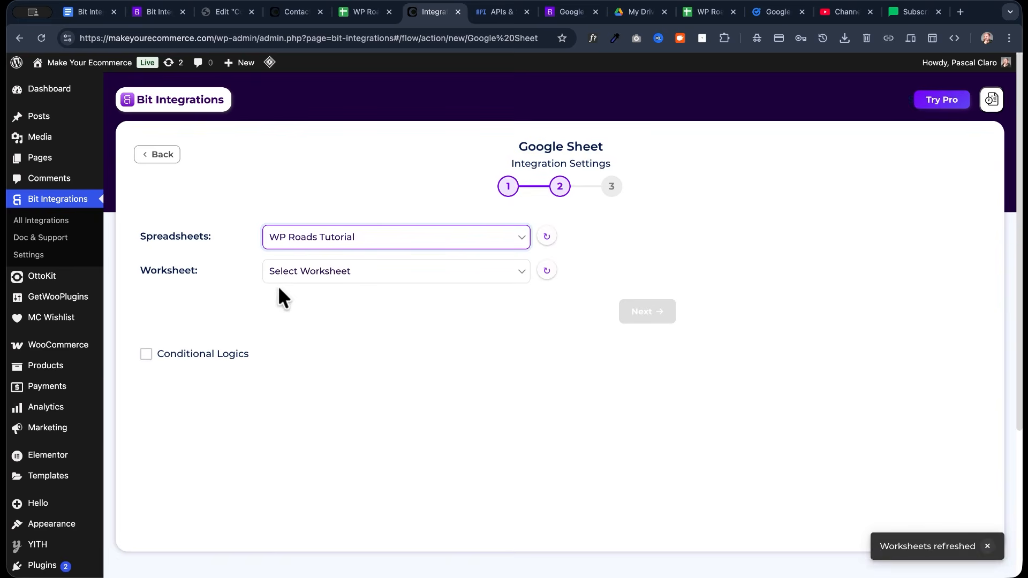
{"action": "left_click", "coordinate": [317, 272]}
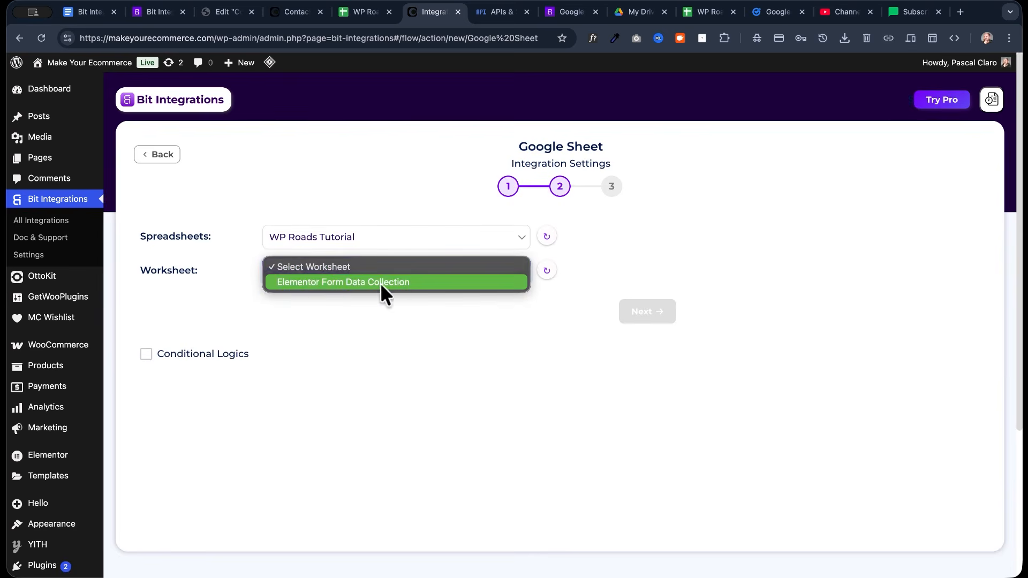
{"action": "left_click", "coordinate": [408, 284]}
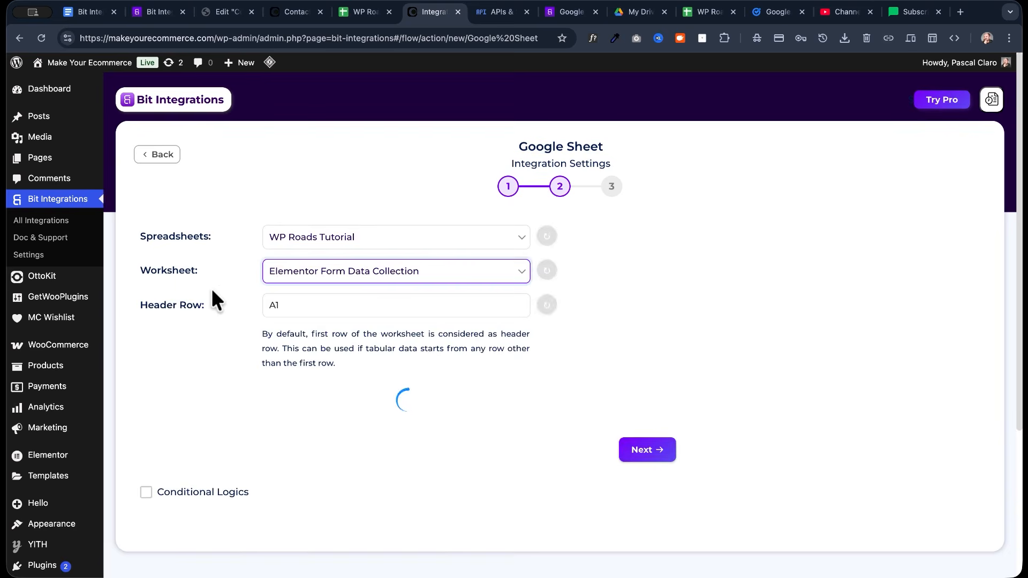
Compare the integration's header row setting with the column headings in the WP Roads Tutorial spreadsheet
{"action": "left_click", "coordinate": [282, 305]}
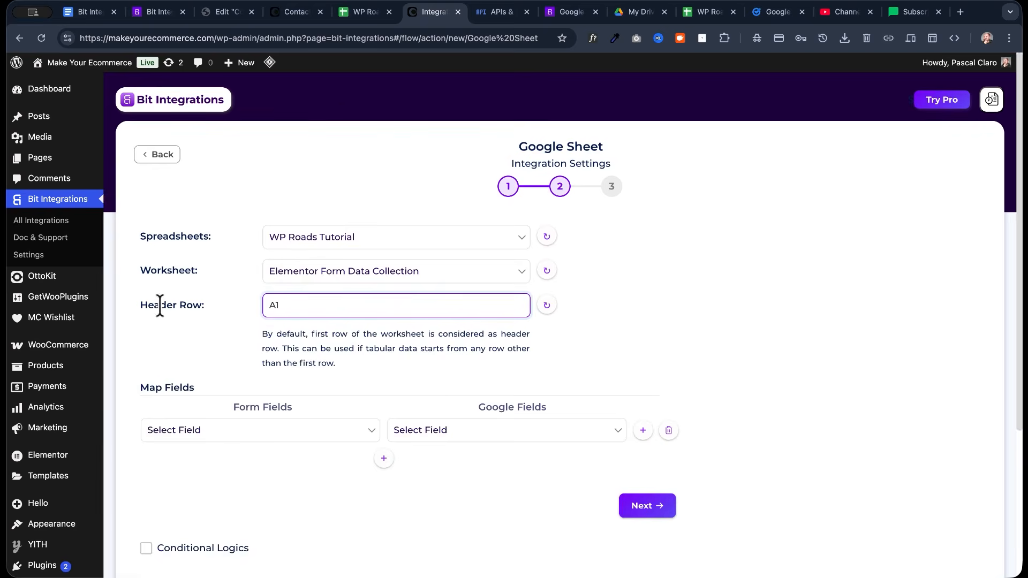
{"action": "left_click", "coordinate": [358, 13]}
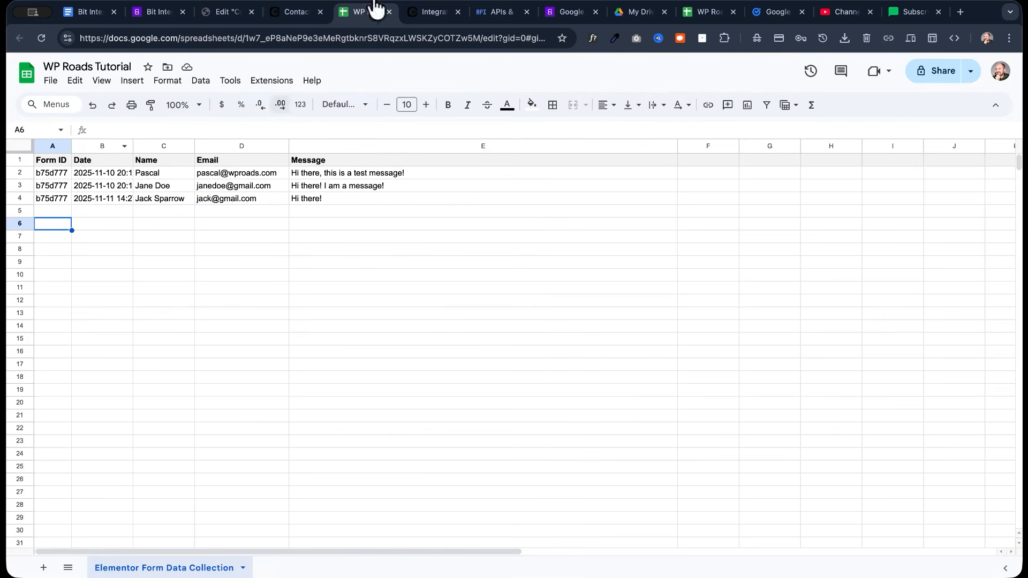
{"action": "left_click", "coordinate": [428, 12]}
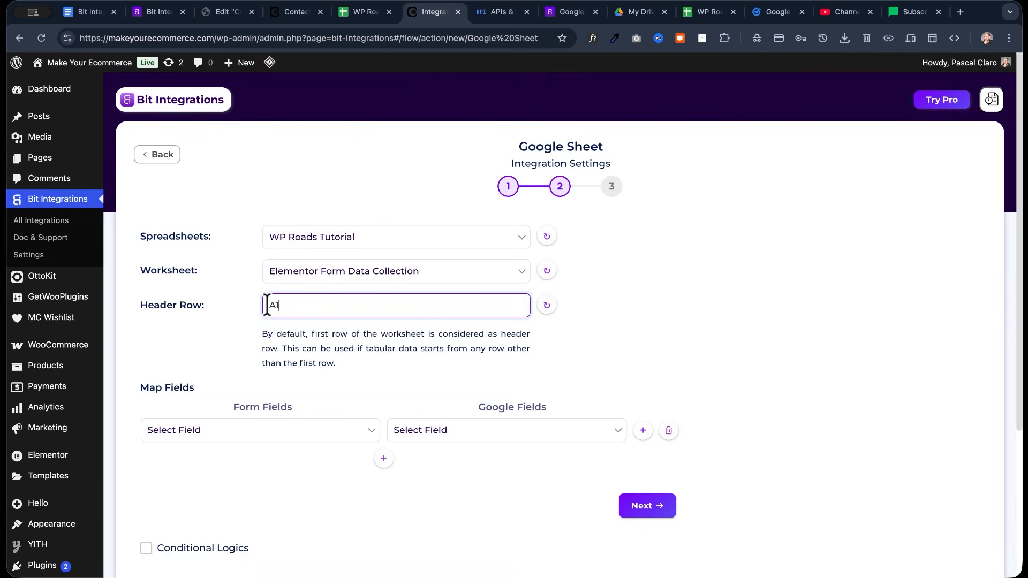
Map the contact form's Form Id field to the Form ID column of the Google sheet
{"action": "scroll", "coordinate": [252, 305], "scroll_direction": "down", "scroll_amount": 3}
{"action": "left_click", "coordinate": [450, 320]}
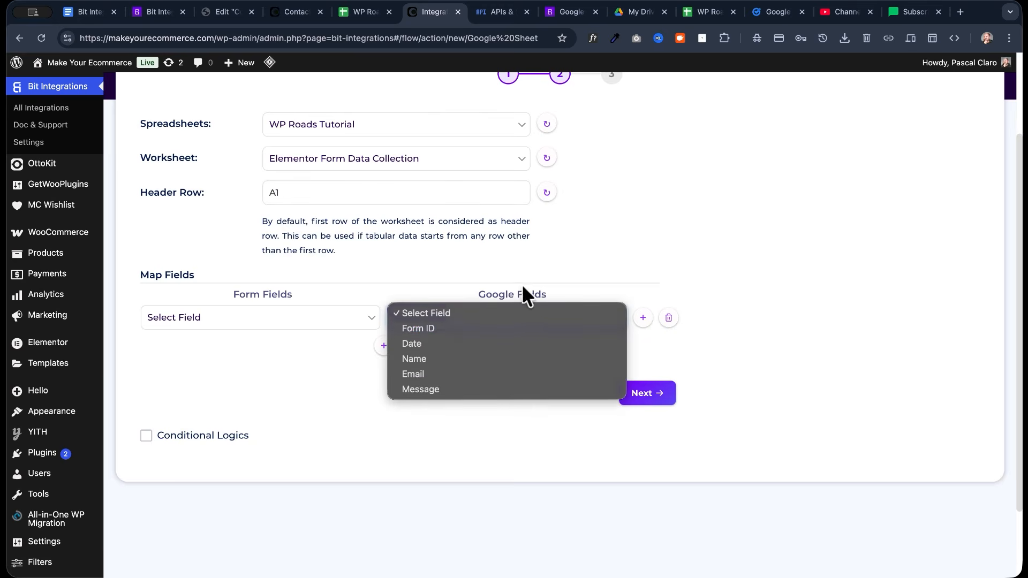
{"action": "left_click", "coordinate": [197, 328]}
{"action": "left_click", "coordinate": [197, 328]}
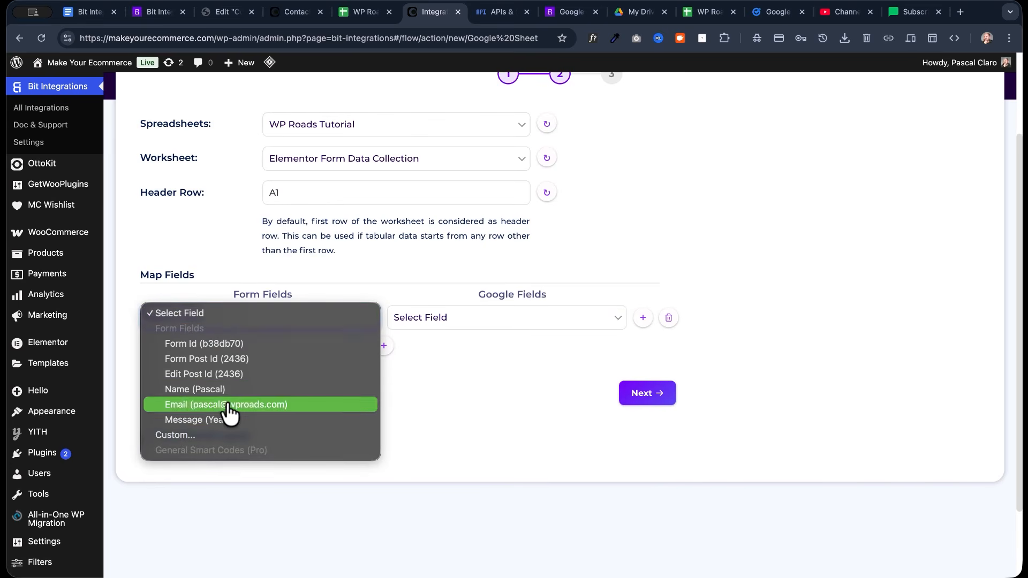
{"action": "left_click", "coordinate": [206, 345]}
{"action": "left_click", "coordinate": [470, 316]}
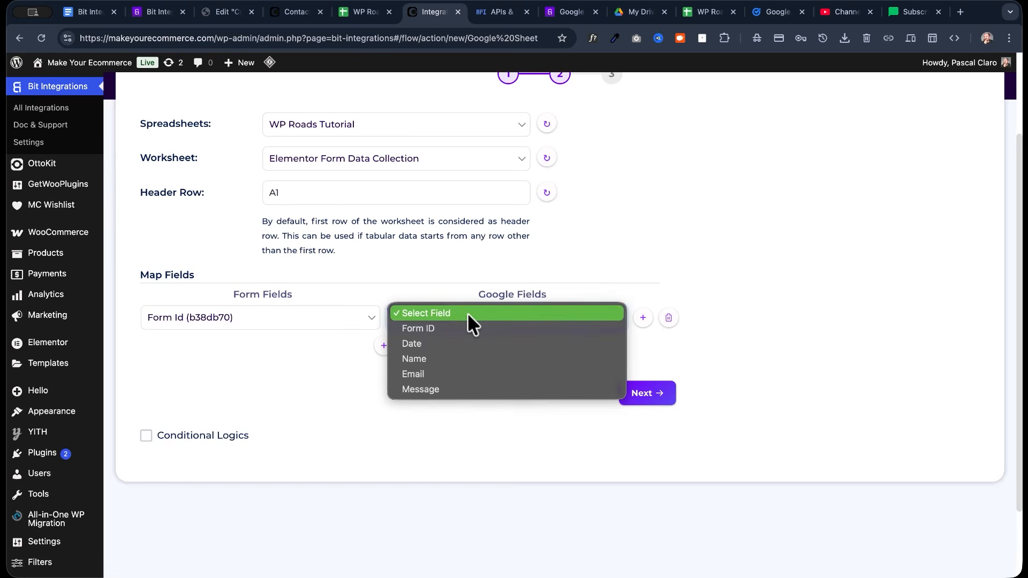
{"action": "left_click", "coordinate": [461, 330]}
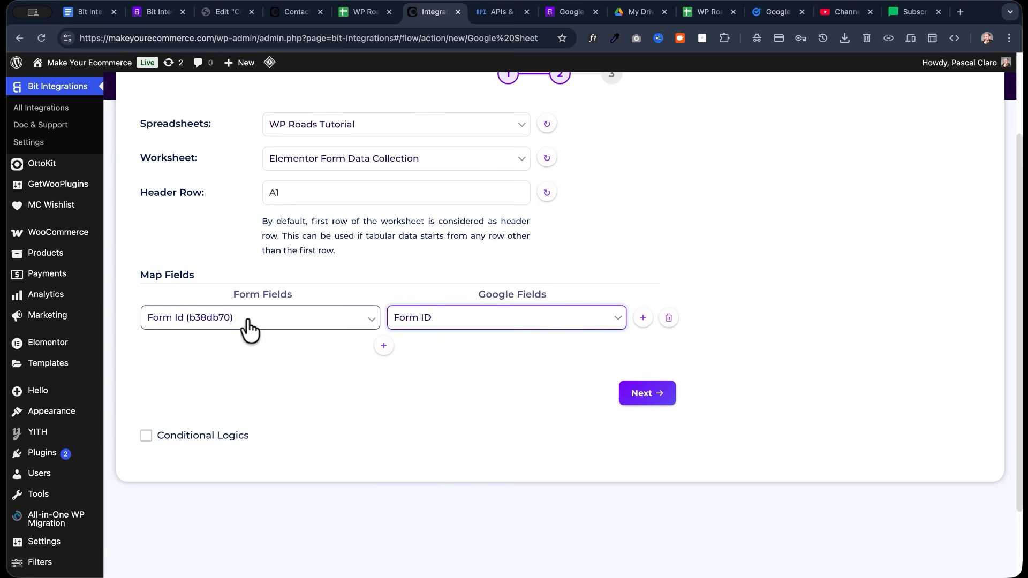
Add a second mapping row and map the form's Name field to the Name column
{"action": "left_click", "coordinate": [383, 346]}
{"action": "left_click", "coordinate": [237, 358]}
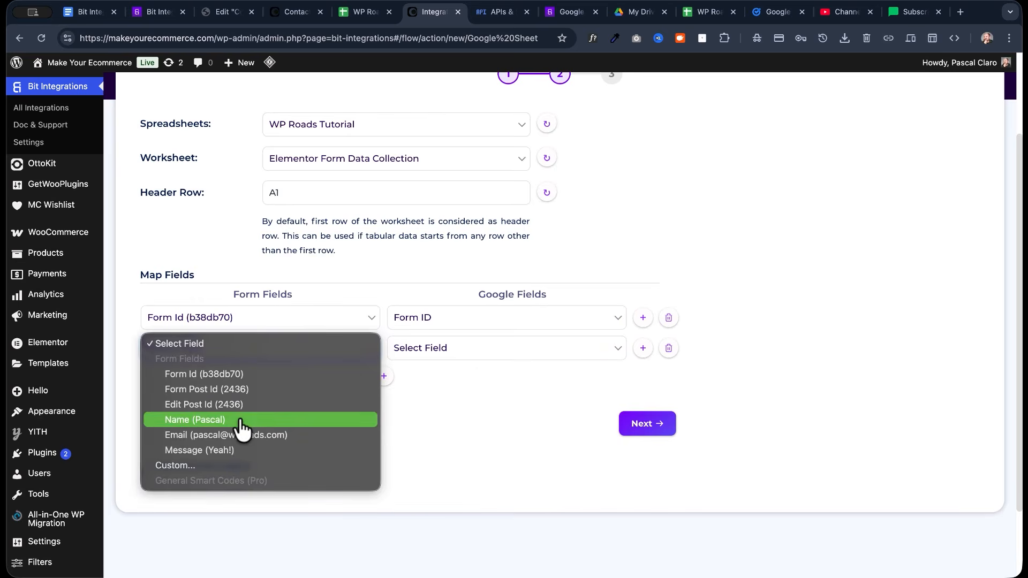
{"action": "left_click", "coordinate": [286, 419]}
{"action": "left_click", "coordinate": [457, 350]}
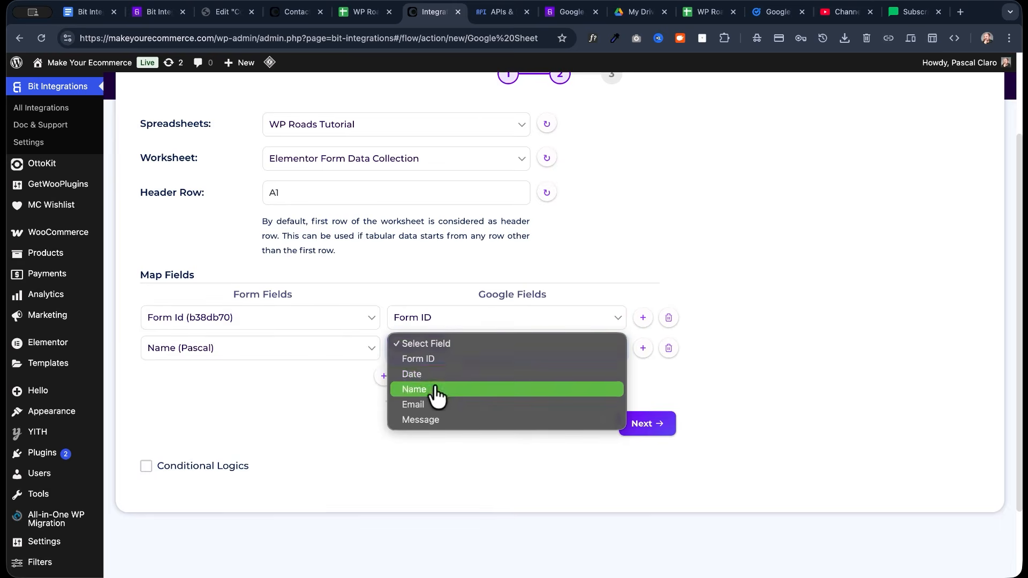
{"action": "left_click", "coordinate": [434, 391]}
Add a third mapping row and look through the General Smart Codes offered as form fields in the Woo Tutorial site's integration
{"action": "left_click", "coordinate": [383, 376]}
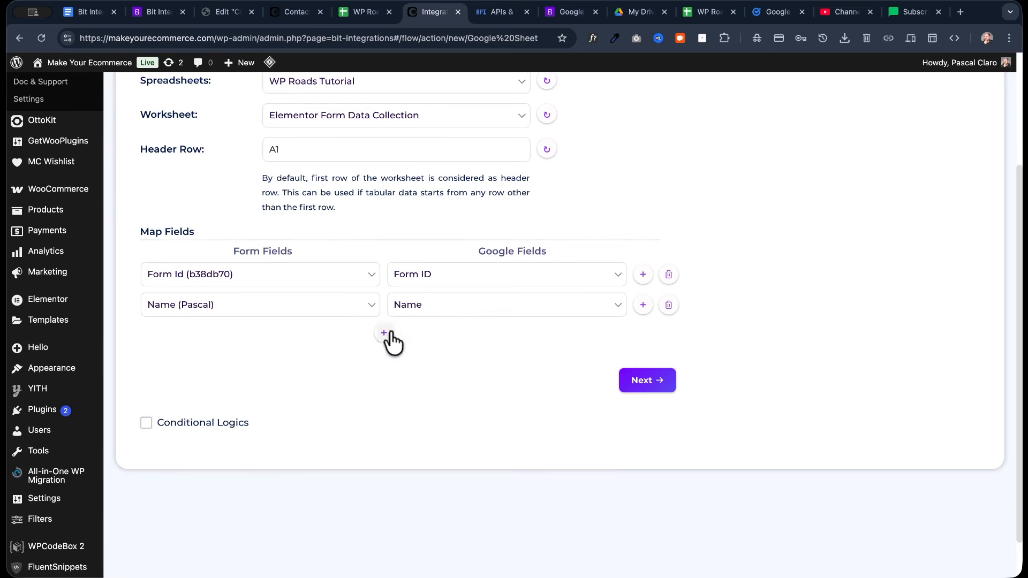
{"action": "left_click", "coordinate": [385, 338]}
{"action": "left_click", "coordinate": [432, 335]}
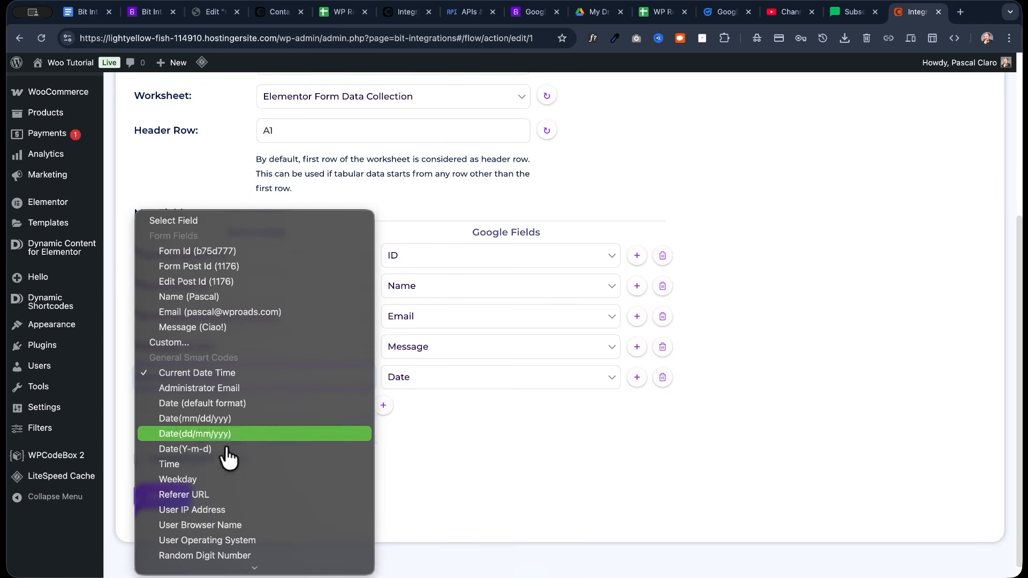
{"action": "scroll", "coordinate": [232, 546], "scroll_direction": "down", "scroll_amount": 4}
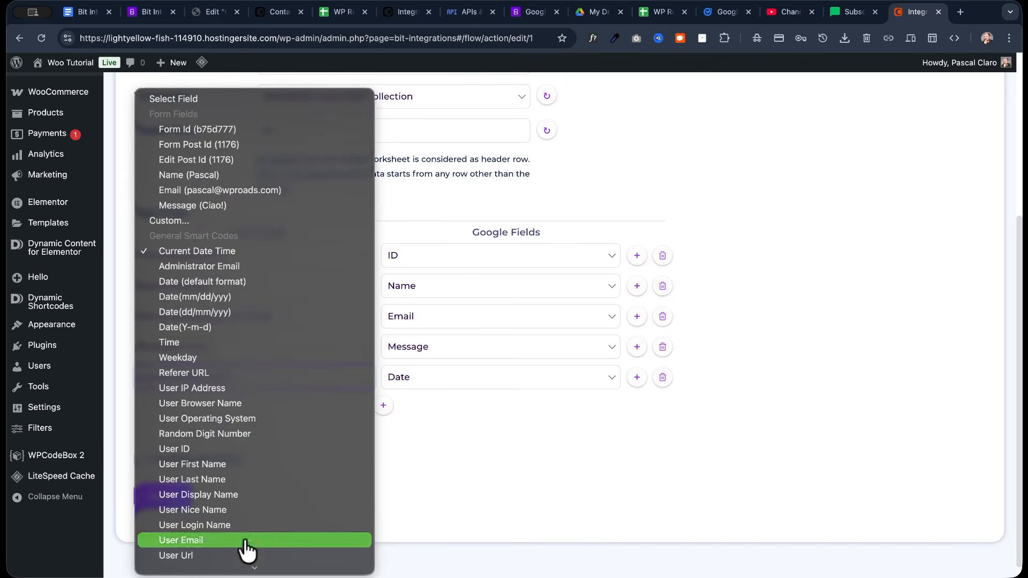
{"action": "scroll", "coordinate": [256, 464], "scroll_direction": "down", "scroll_amount": 3}
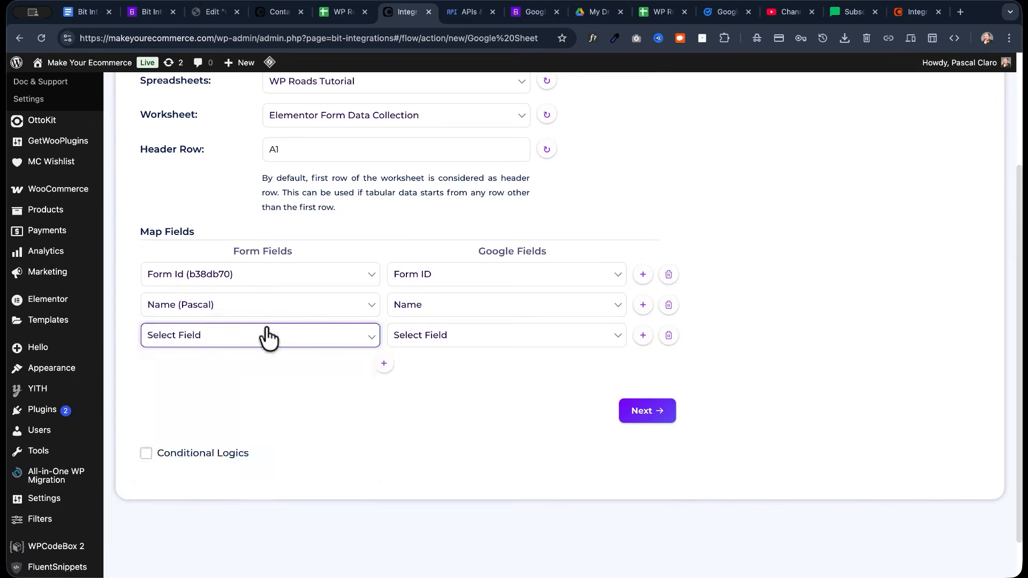
Map the form's Email field to the Email column in the third mapping row
{"action": "left_click", "coordinate": [243, 337]}
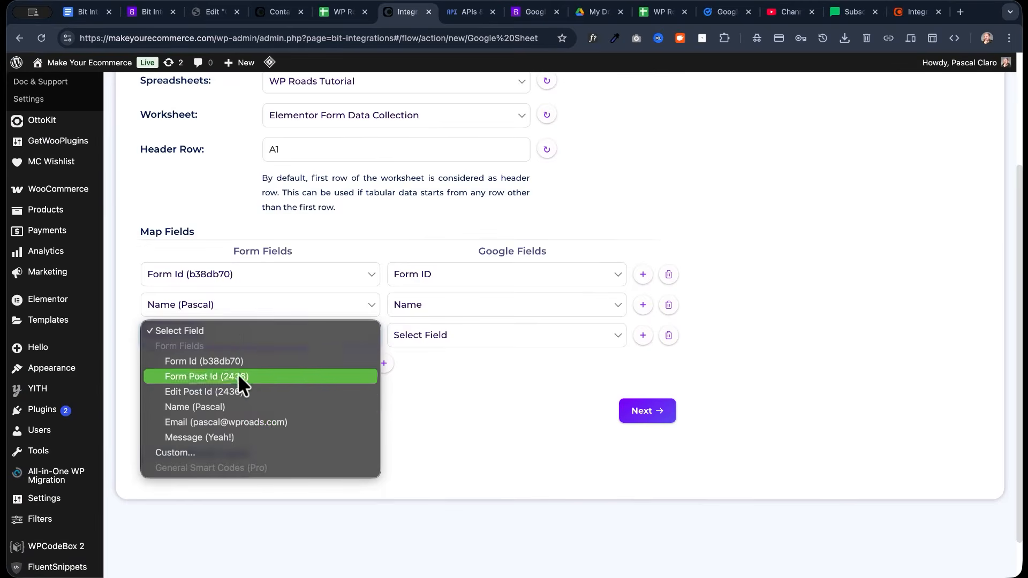
{"action": "left_click", "coordinate": [247, 422]}
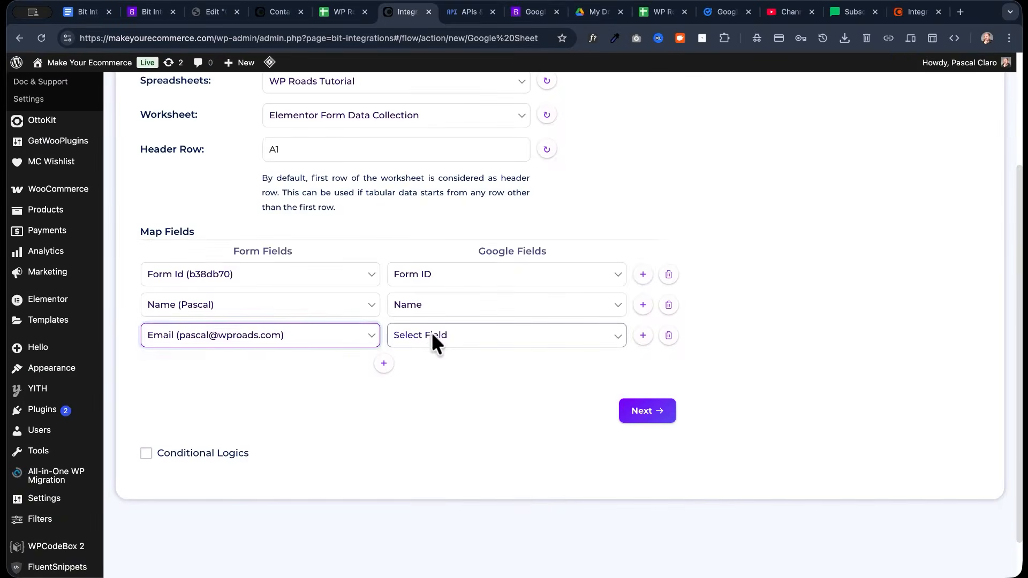
{"action": "left_click", "coordinate": [431, 336]}
{"action": "left_click", "coordinate": [435, 393]}
Add a fourth mapping row and map the form's Message field to the Message column
{"action": "left_click", "coordinate": [384, 365]}
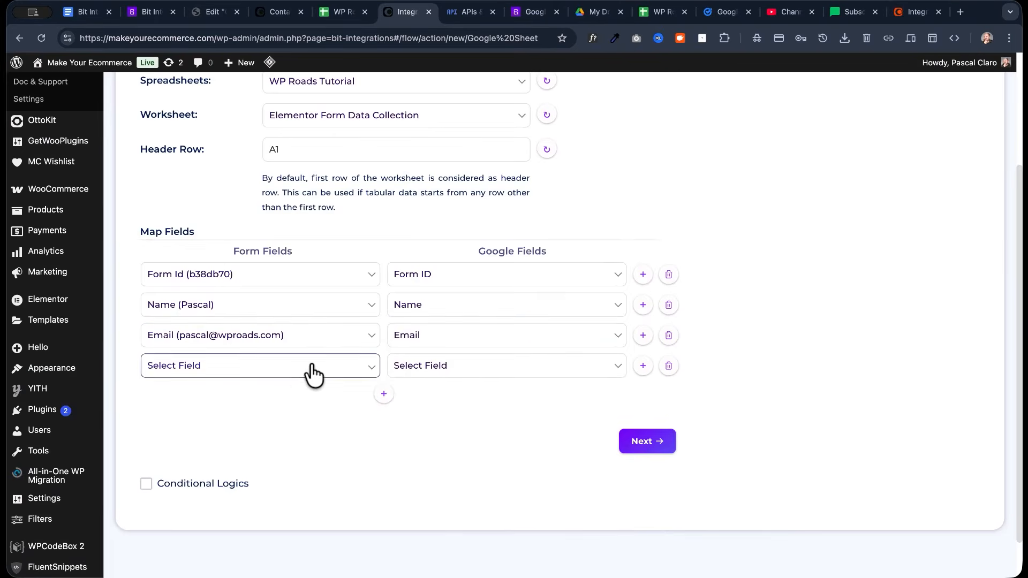
{"action": "left_click", "coordinate": [300, 369]}
{"action": "left_click", "coordinate": [239, 469]}
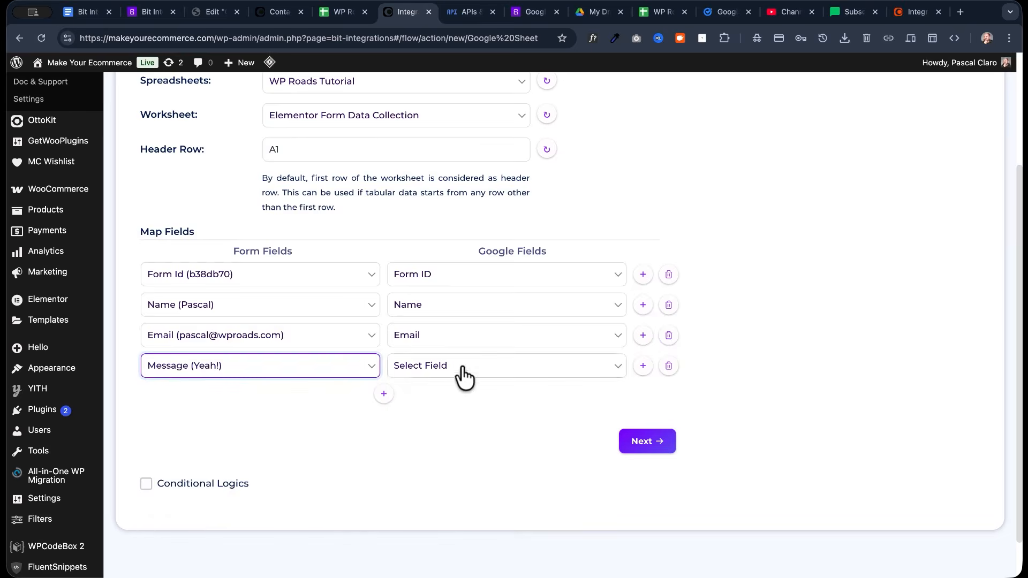
{"action": "left_click", "coordinate": [459, 372]}
{"action": "left_click", "coordinate": [452, 439]}
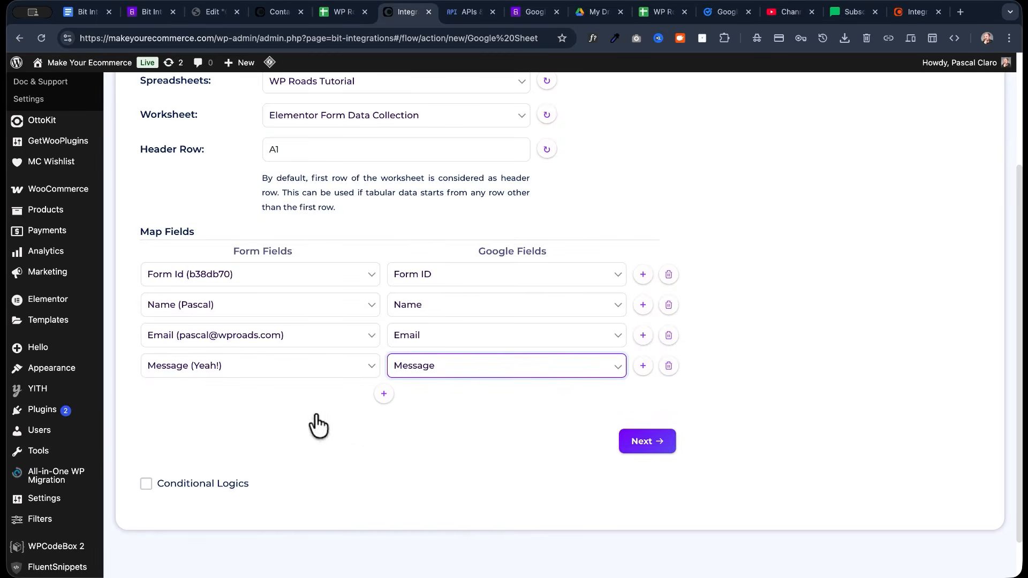
Finish and save the Google Sheet integration, and switch to the WP Roads Tutorial spreadsheet
{"action": "left_click", "coordinate": [644, 447]}
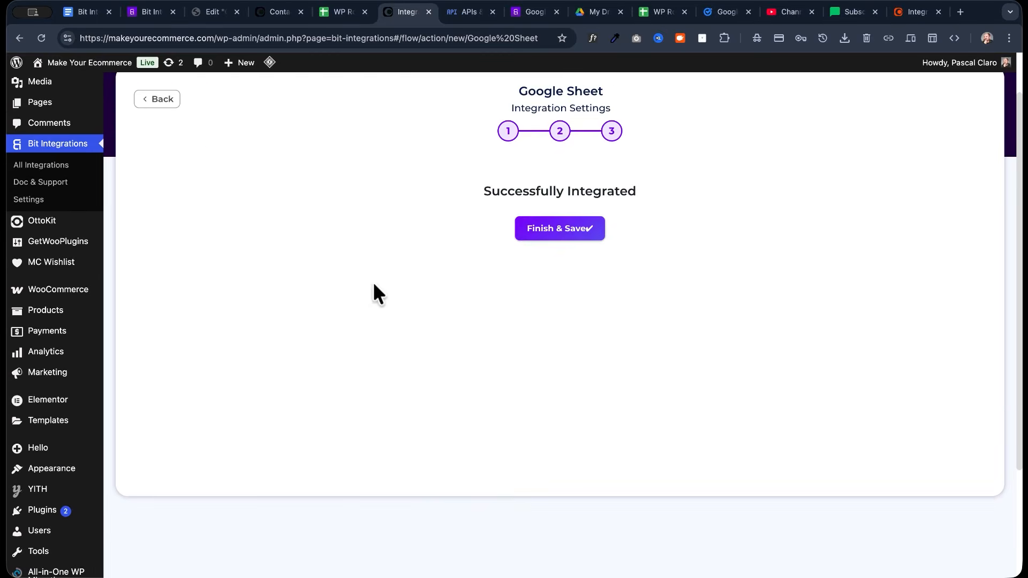
{"action": "left_click", "coordinate": [574, 237]}
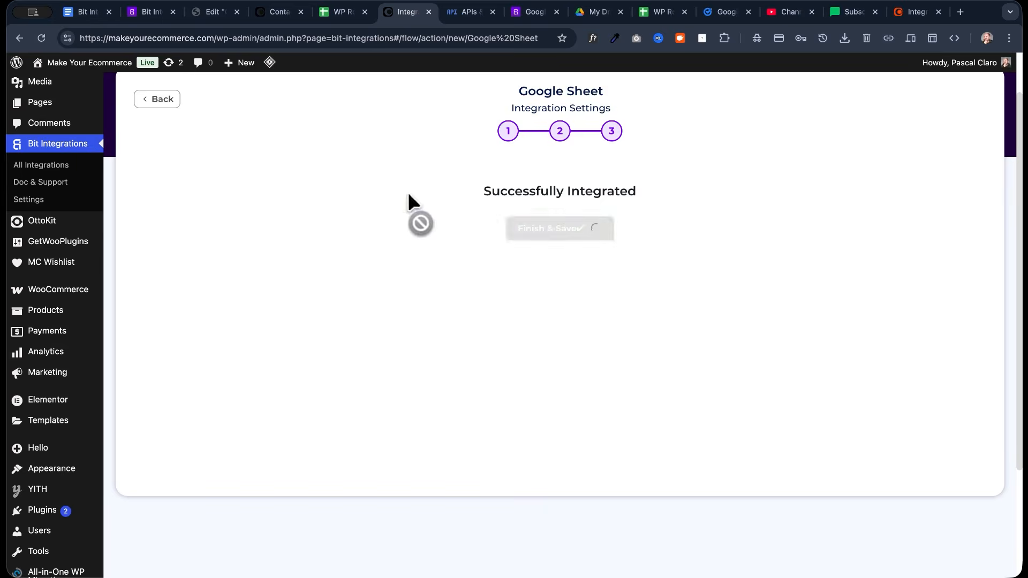
{"action": "left_click", "coordinate": [339, 13]}
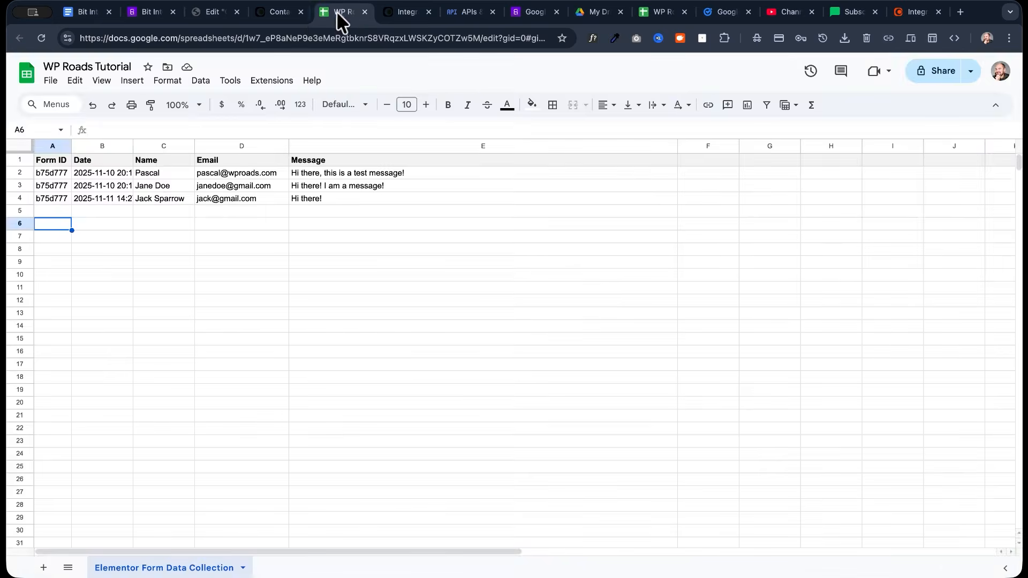
Reload the contact page and submit a test entry with a name, an e-mail address and the message "Hola!"
{"action": "left_click", "coordinate": [282, 15]}
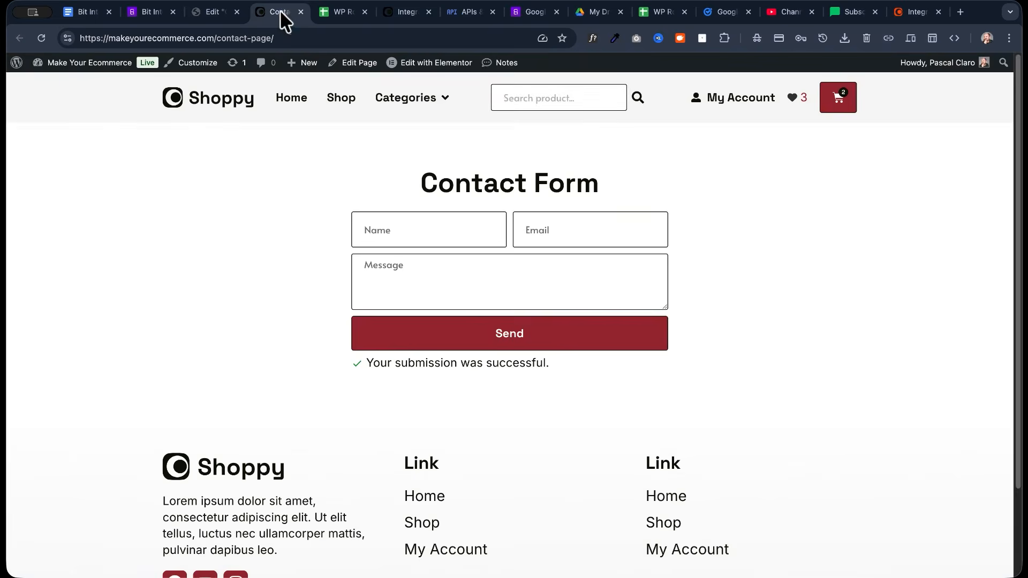
{"action": "left_click", "coordinate": [333, 13]}
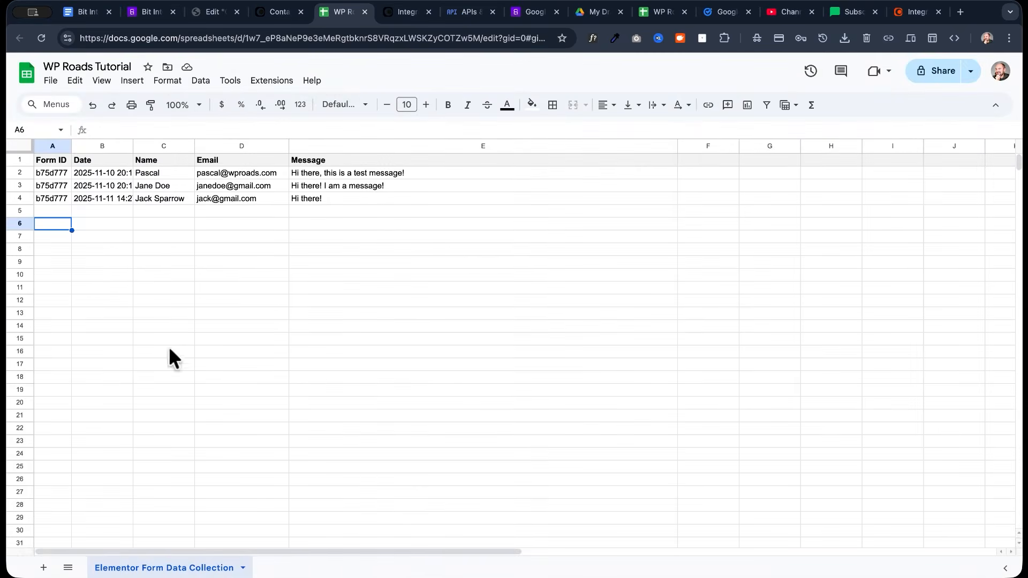
{"action": "left_click", "coordinate": [282, 13]}
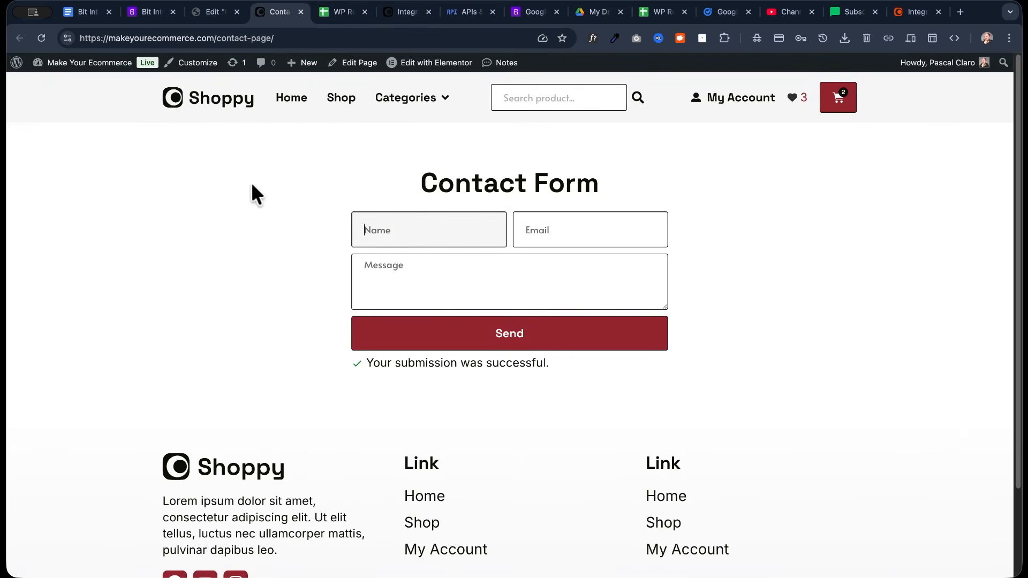
{"action": "key", "text": "super+r"}
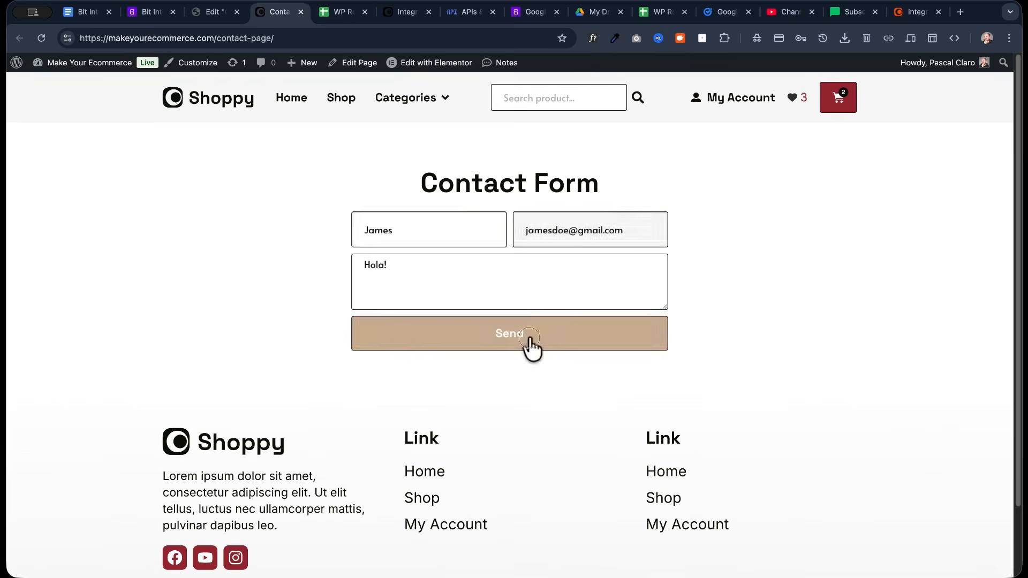
{"action": "left_click", "coordinate": [527, 347]}
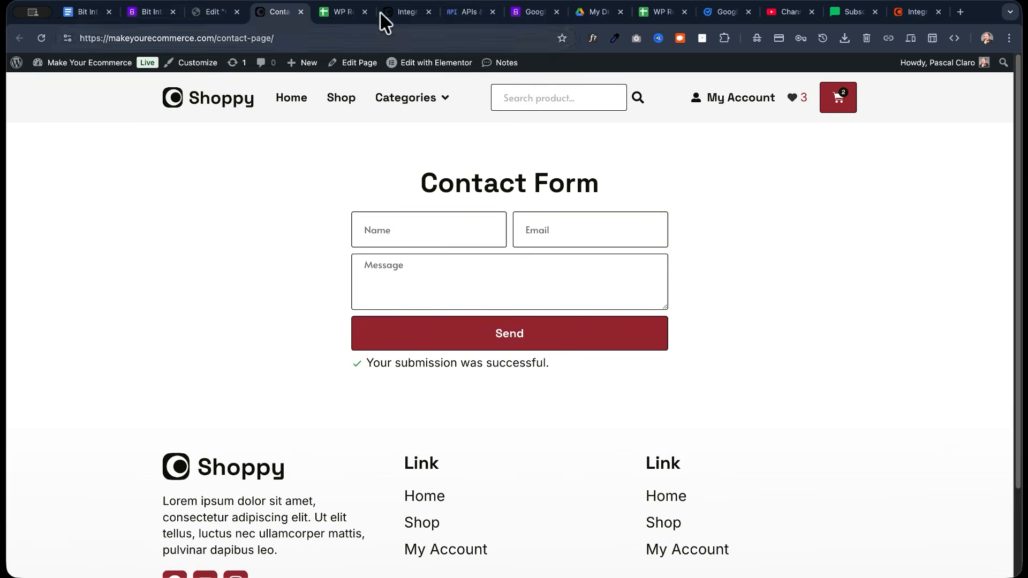
Check the new submission's form ID, name, email and message in row 5 of the WP Roads Tutorial spreadsheet
{"action": "left_click", "coordinate": [349, 10]}
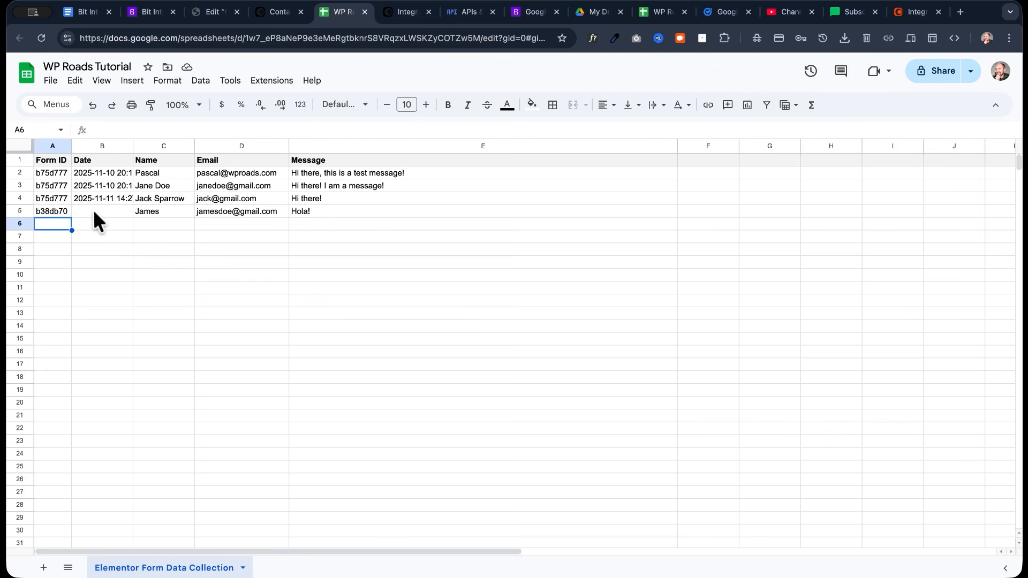
{"action": "left_click", "coordinate": [45, 211]}
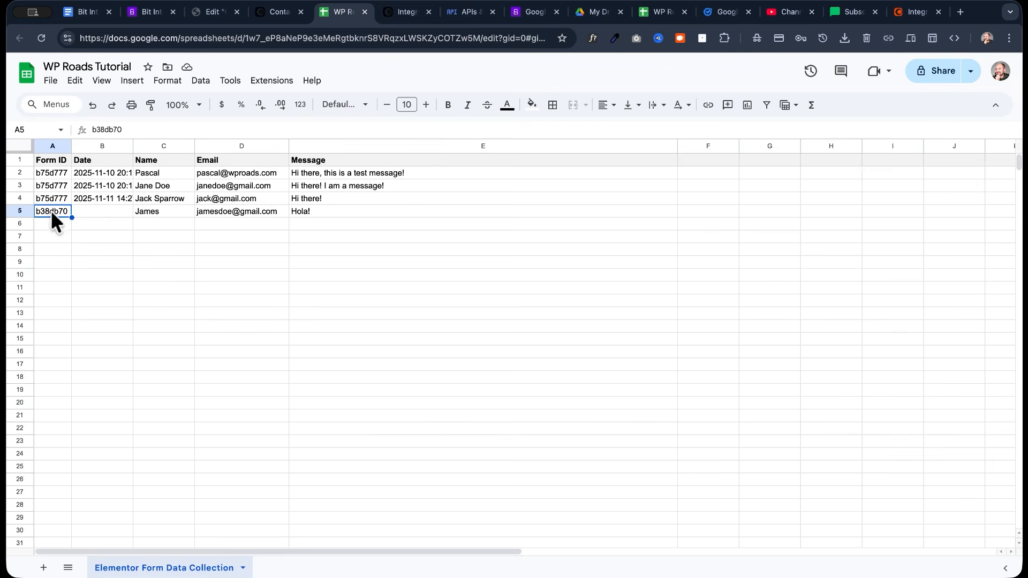
{"action": "left_click", "coordinate": [166, 213]}
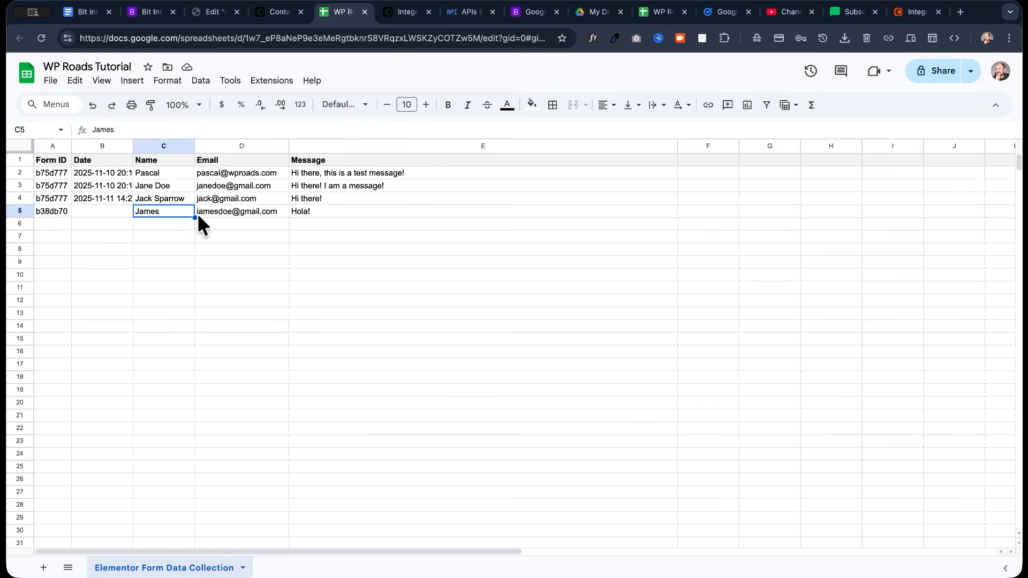
{"action": "left_click", "coordinate": [212, 211]}
{"action": "left_click", "coordinate": [313, 214]}
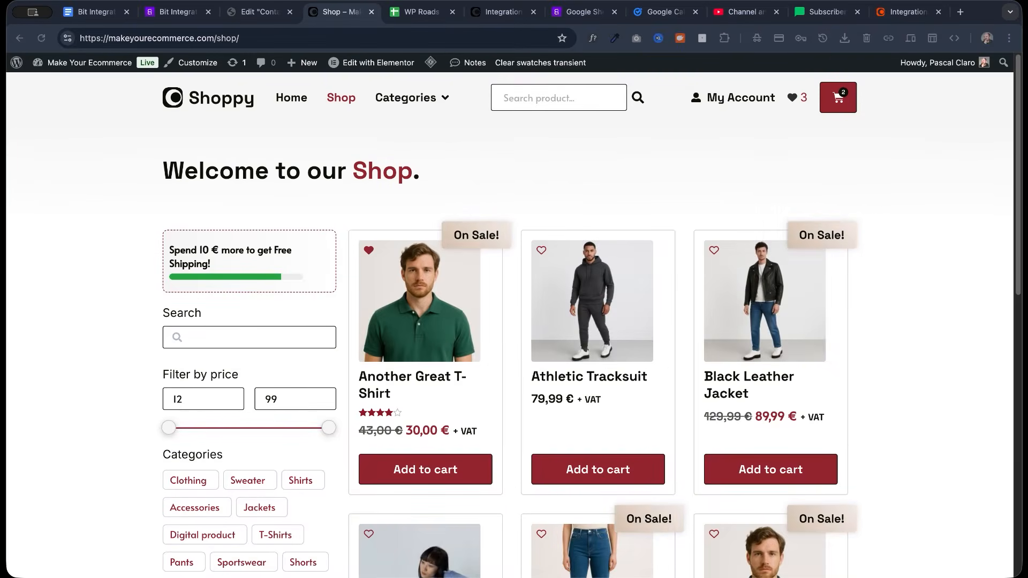
View the WP Roads Tutorial V2 spreadsheet's columns, and create a new integration in Bit Integrations with WooCommerce as the trigger
{"action": "left_click", "coordinate": [419, 18]}
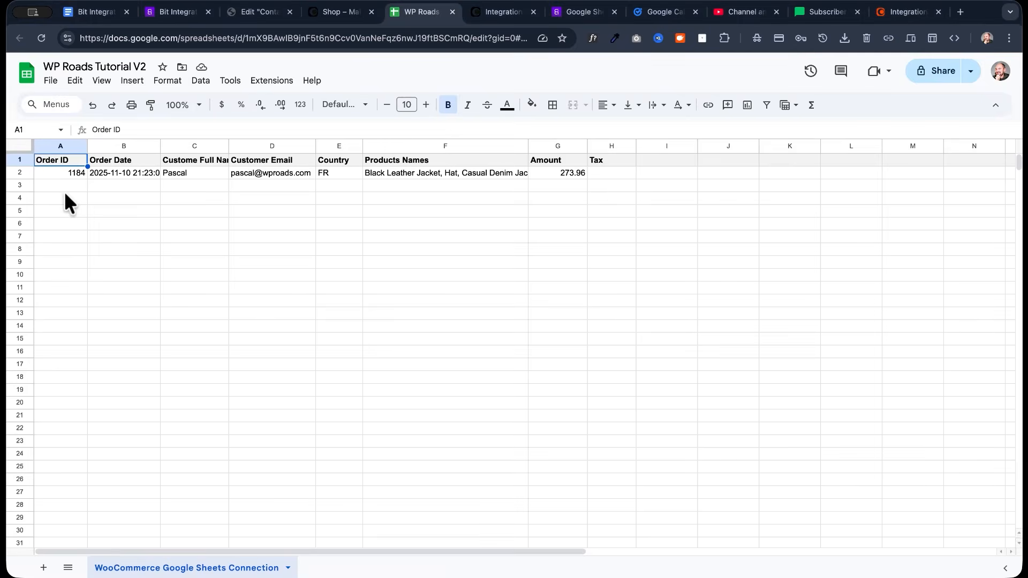
{"action": "left_click", "coordinate": [502, 11]}
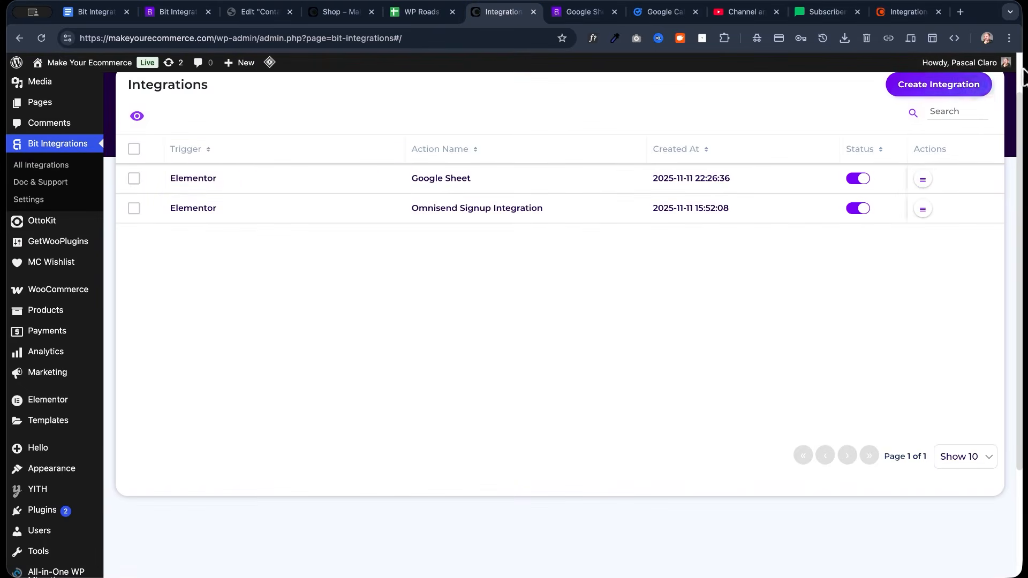
{"action": "left_click", "coordinate": [955, 84]}
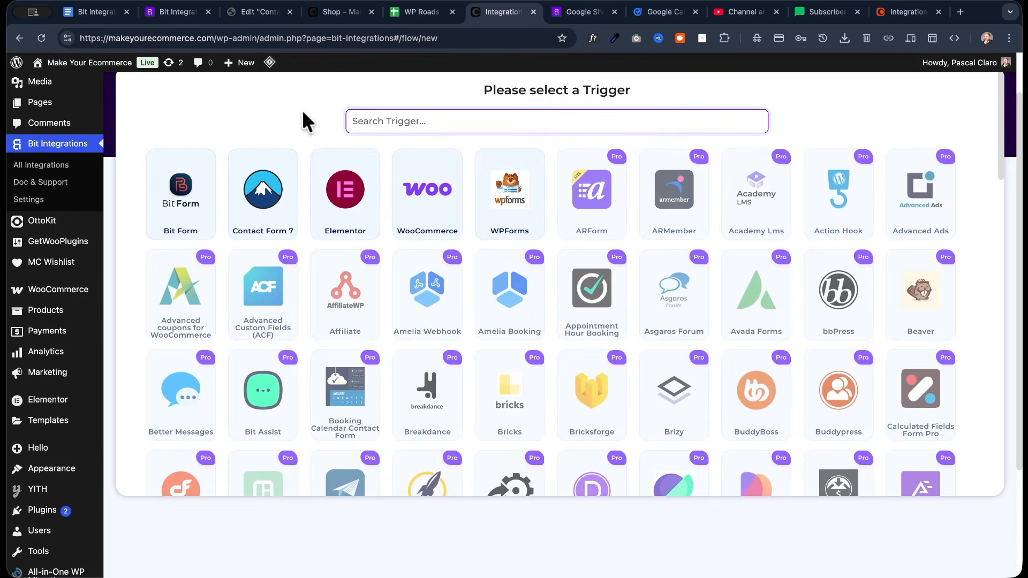
{"action": "type", "text": "woo"}
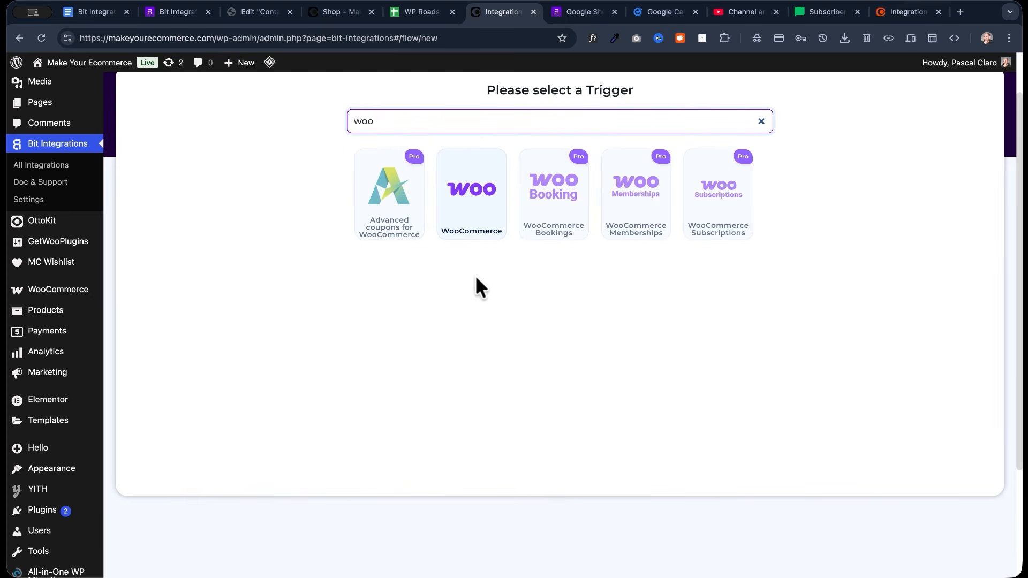
{"action": "left_click", "coordinate": [475, 206]}
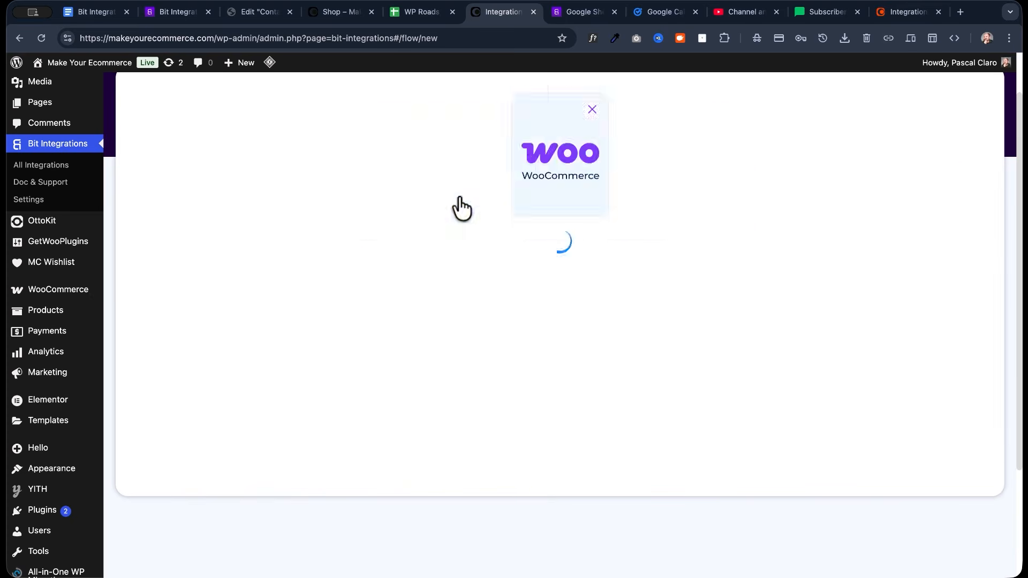
Look through the WooCommerce tasks and choose Order-Create as the trigger's task
{"action": "left_click", "coordinate": [492, 276]}
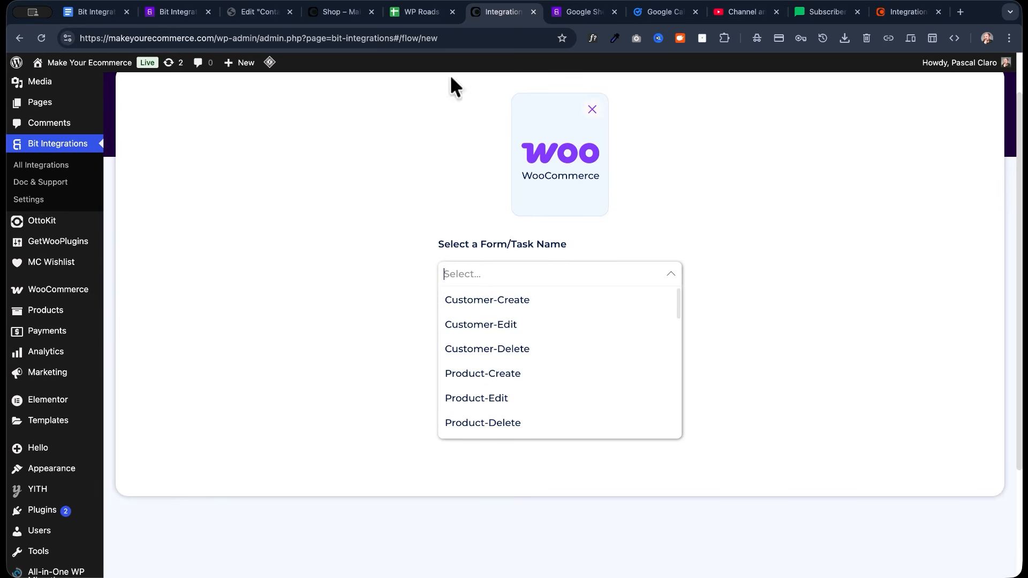
{"action": "left_click", "coordinate": [424, 12]}
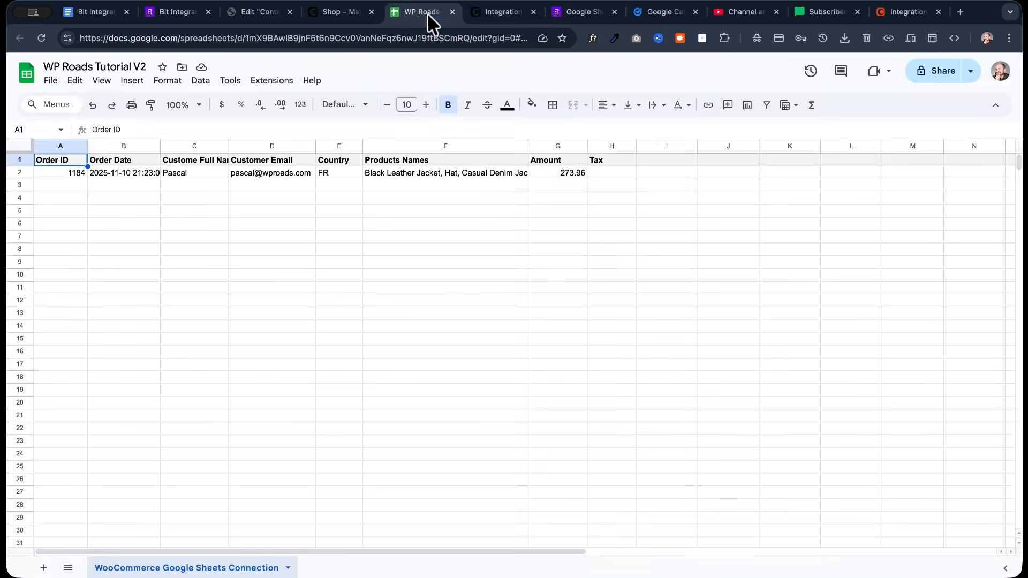
{"action": "left_click", "coordinate": [515, 11]}
{"action": "scroll", "coordinate": [546, 342], "scroll_direction": "down", "scroll_amount": 3}
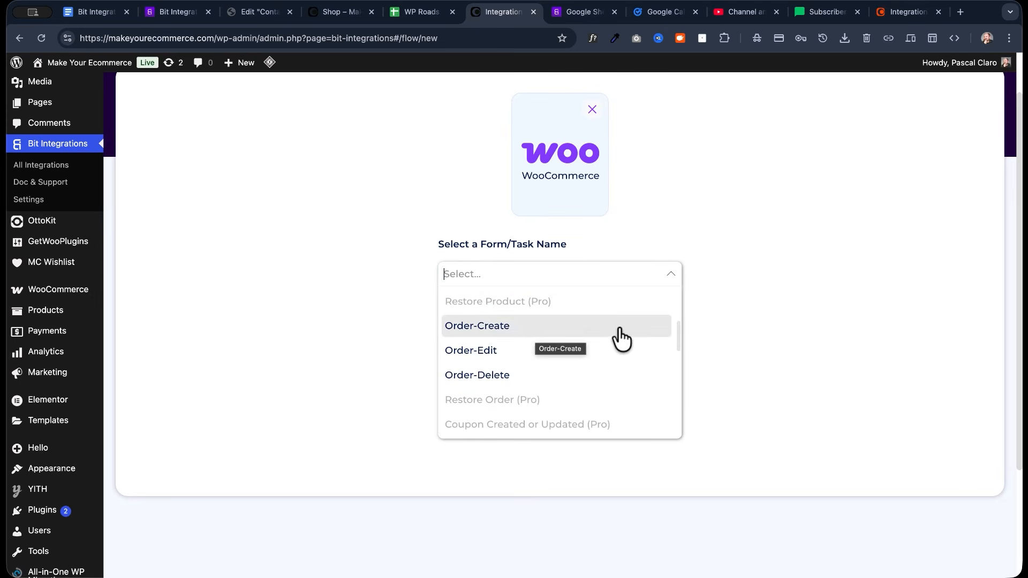
{"action": "scroll", "coordinate": [535, 346], "scroll_direction": "down", "scroll_amount": 3}
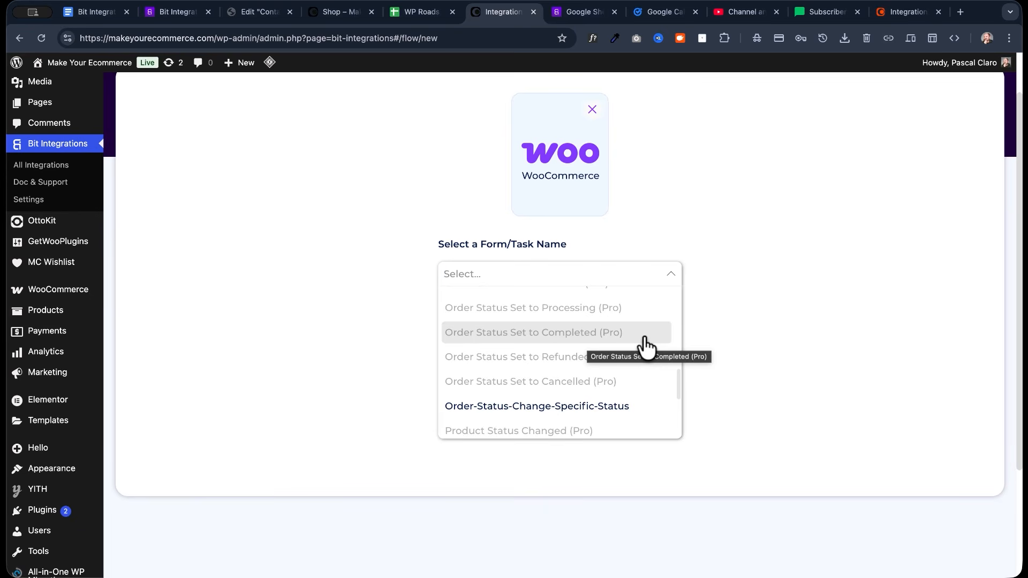
{"action": "scroll", "coordinate": [535, 347], "scroll_direction": "up", "scroll_amount": 3}
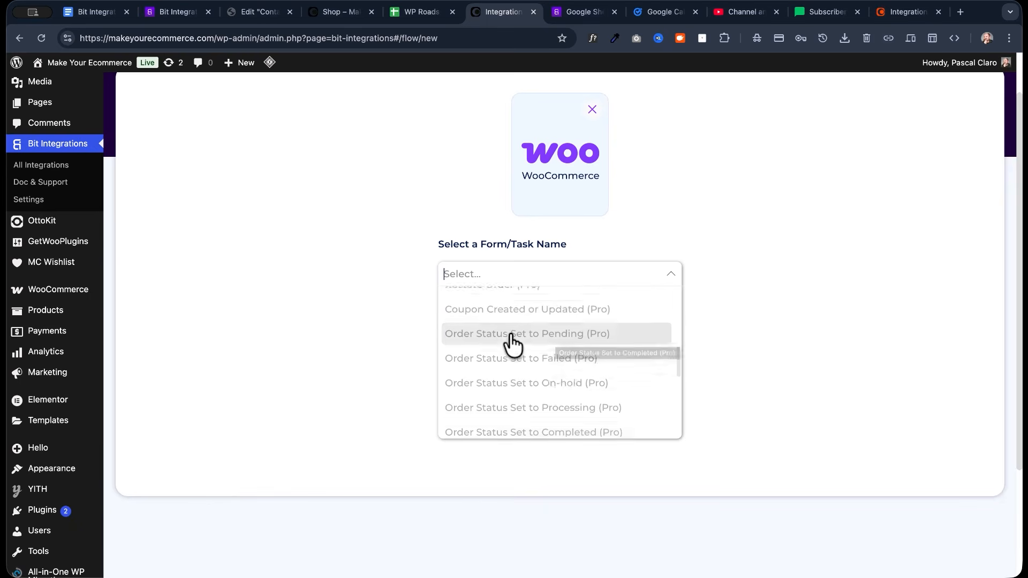
{"action": "scroll", "coordinate": [511, 343], "scroll_direction": "up", "scroll_amount": 5}
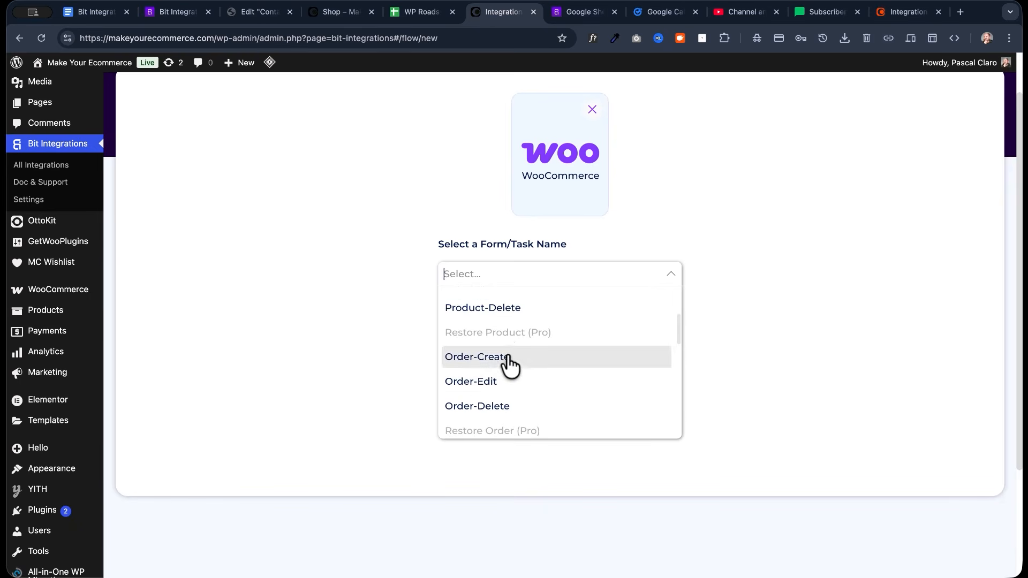
{"action": "left_click", "coordinate": [508, 358]}
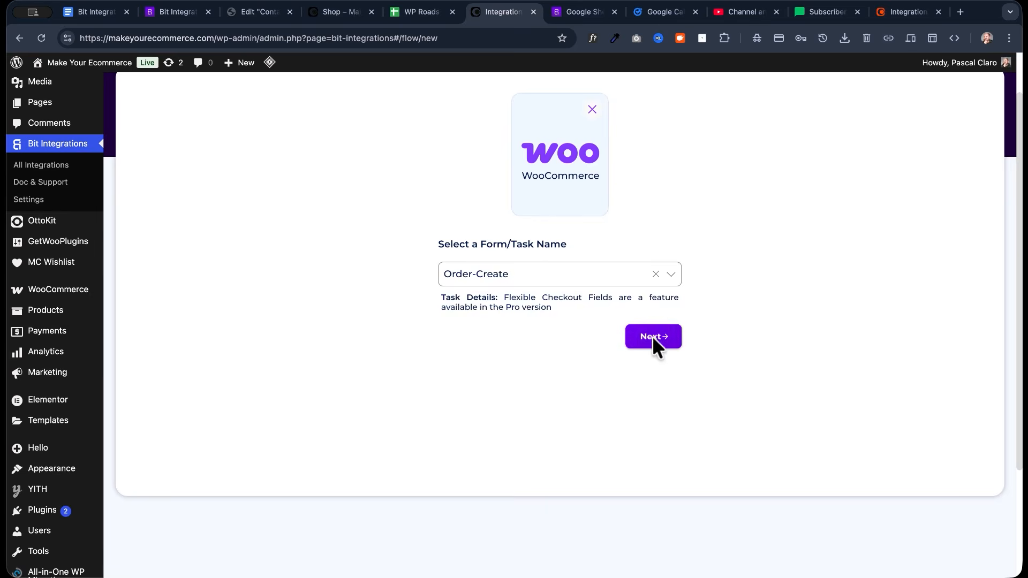
Continue to the action selection, search for "sheet" and choose Google Sheet as the action
{"action": "left_click", "coordinate": [652, 337]}
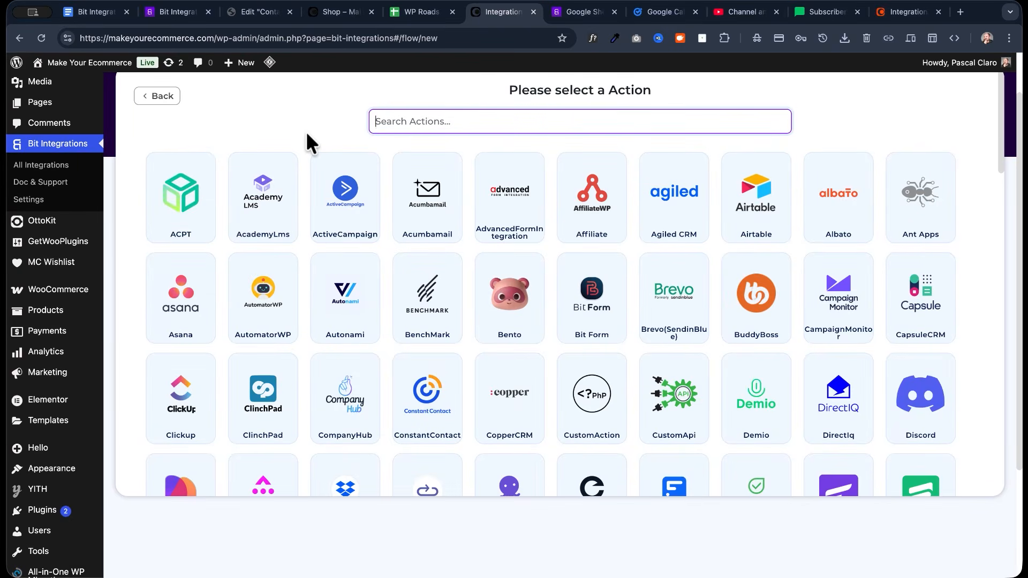
{"action": "type", "text": "sheet"}
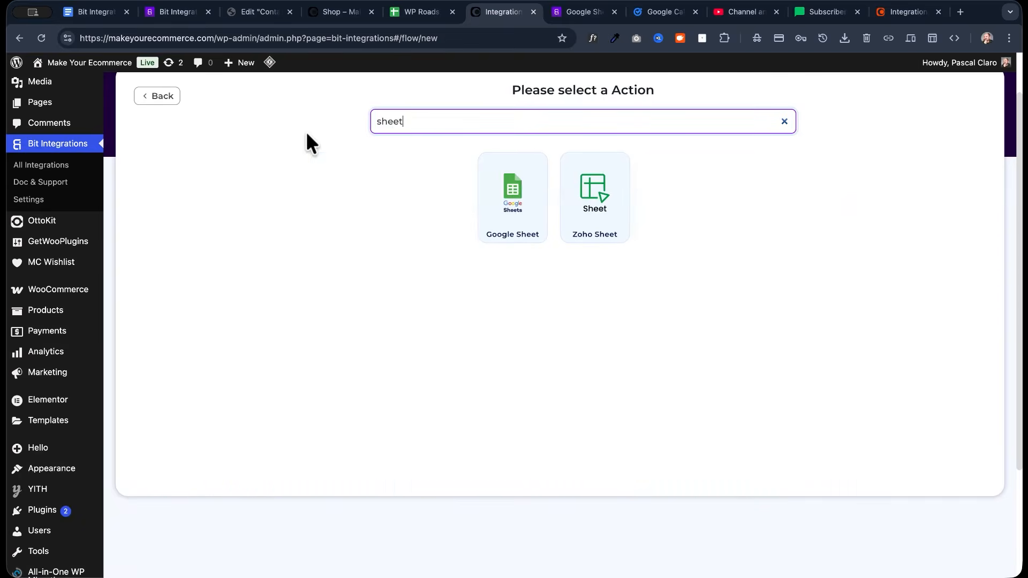
{"action": "left_click", "coordinate": [503, 206]}
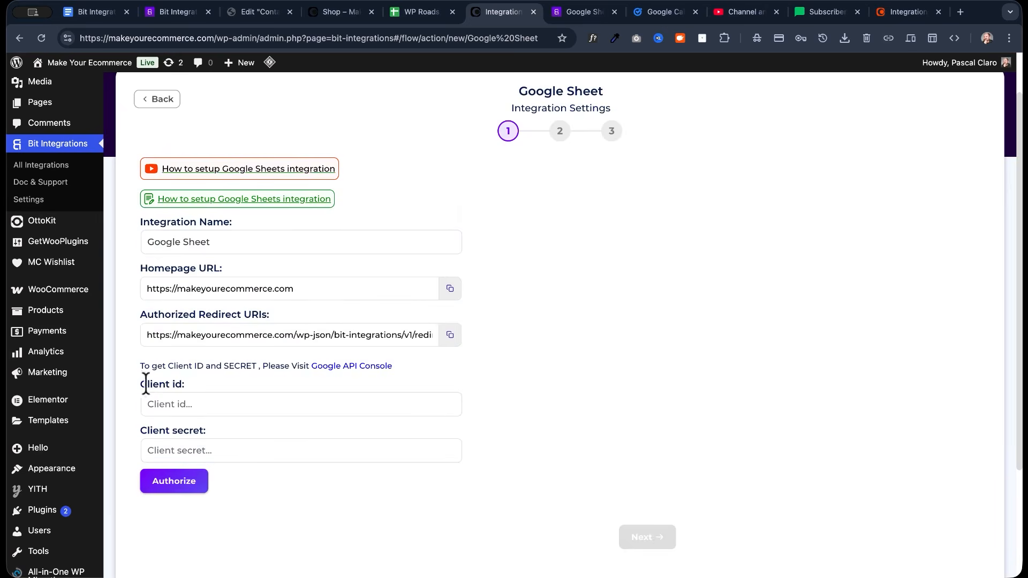
Review the required client ID and client secret fields, and read the authorization section of the Google Sheets integration documentation
{"action": "left_click_drag", "start_coordinate": [140, 384], "coordinate": [182, 384]}
{"action": "left_click_drag", "start_coordinate": [142, 430], "coordinate": [223, 427]}
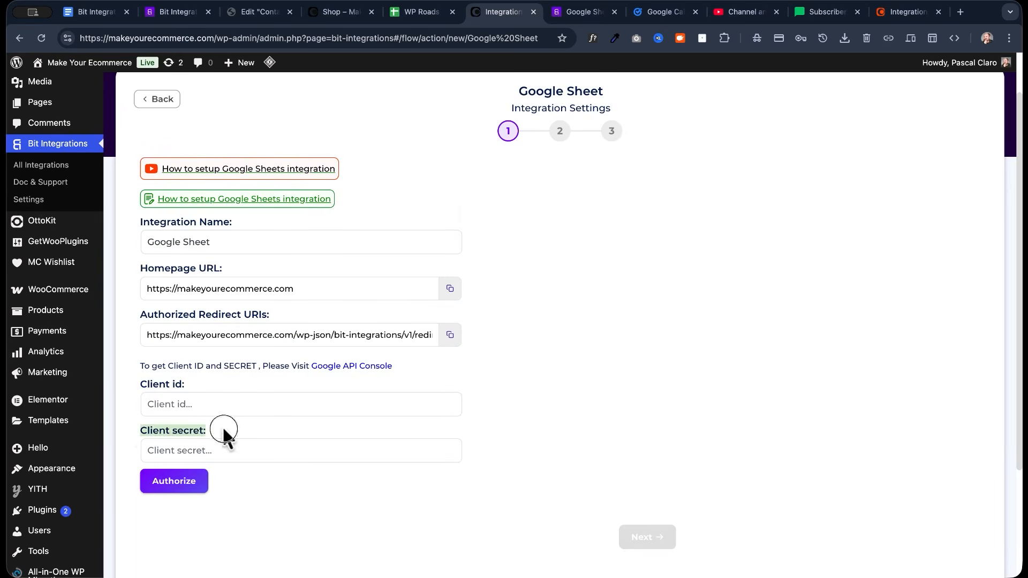
{"action": "left_click", "coordinate": [234, 426]}
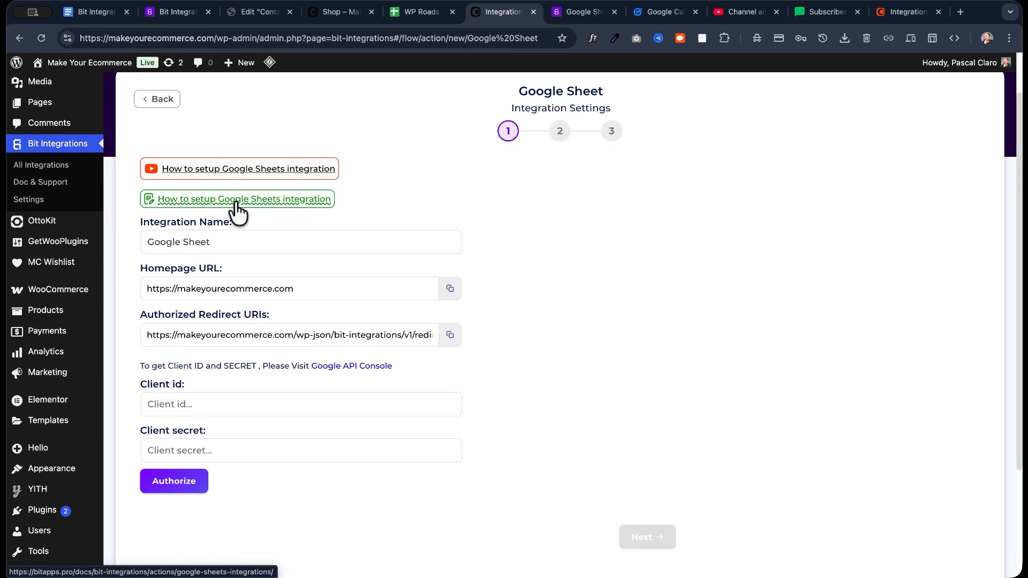
{"action": "left_click", "coordinate": [339, 196]}
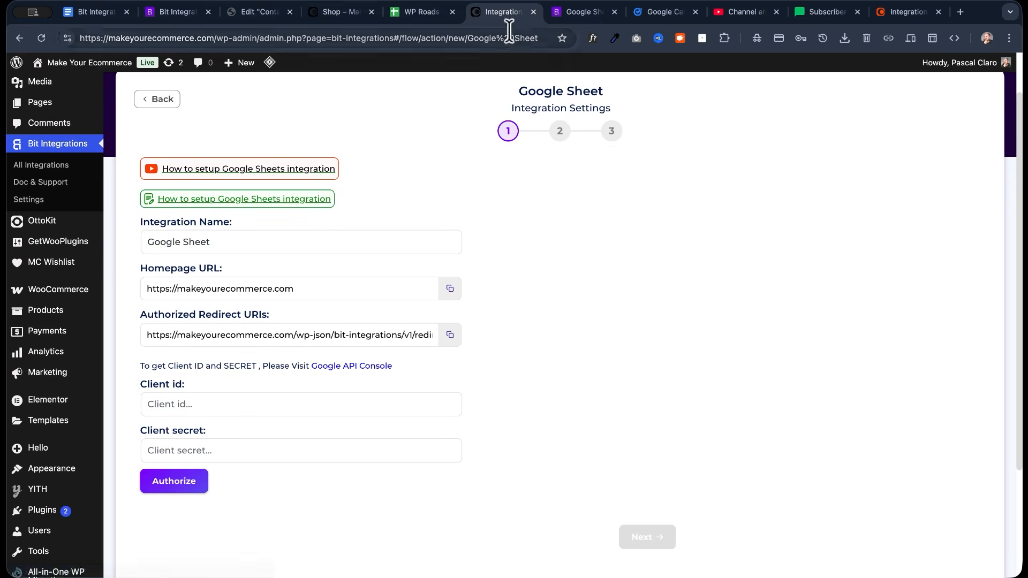
{"action": "scroll", "coordinate": [801, 391], "scroll_direction": "down", "scroll_amount": 8}
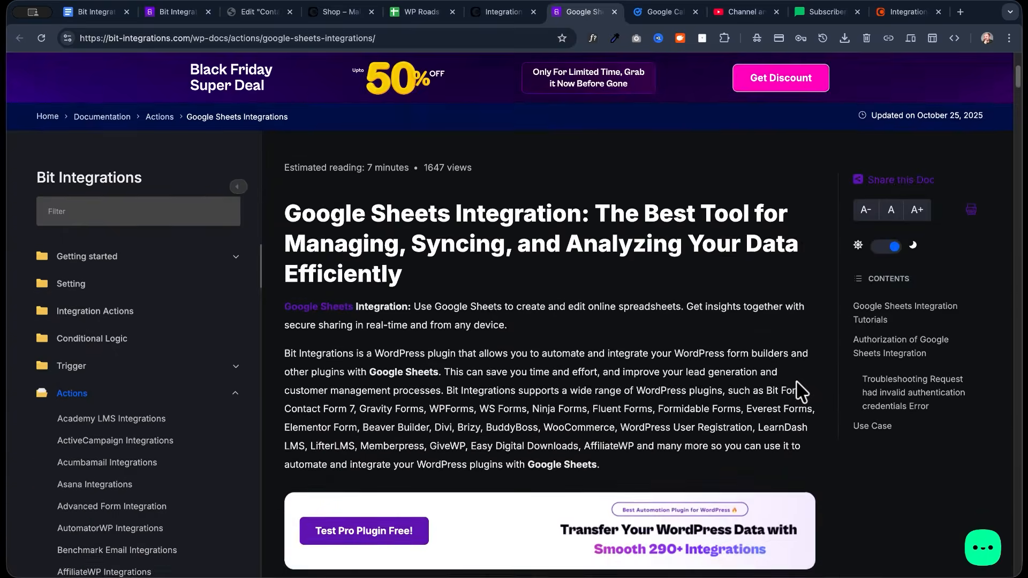
{"action": "scroll", "coordinate": [819, 388], "scroll_direction": "down", "scroll_amount": 12}
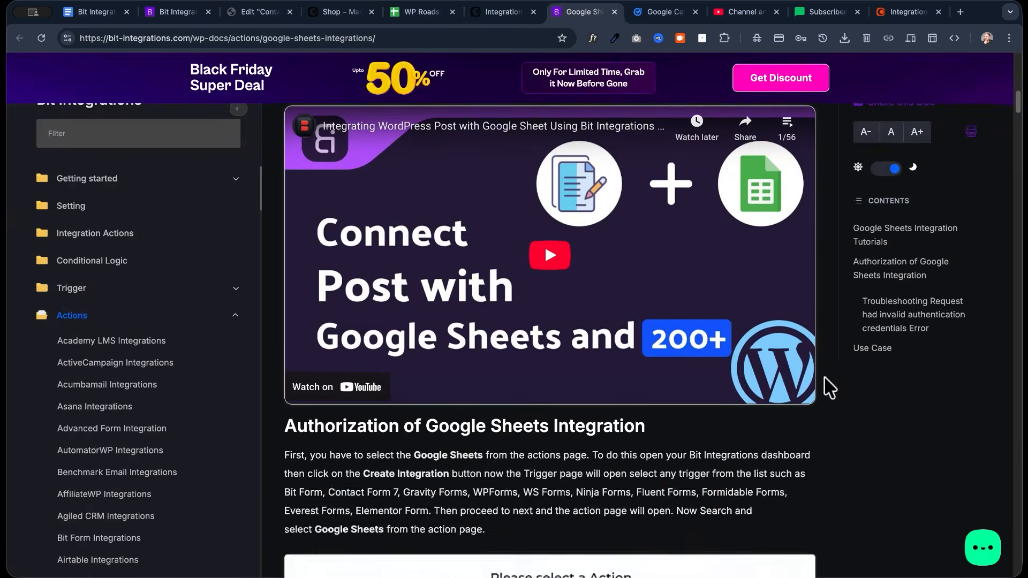
{"action": "scroll", "coordinate": [824, 387], "scroll_direction": "down", "scroll_amount": 8}
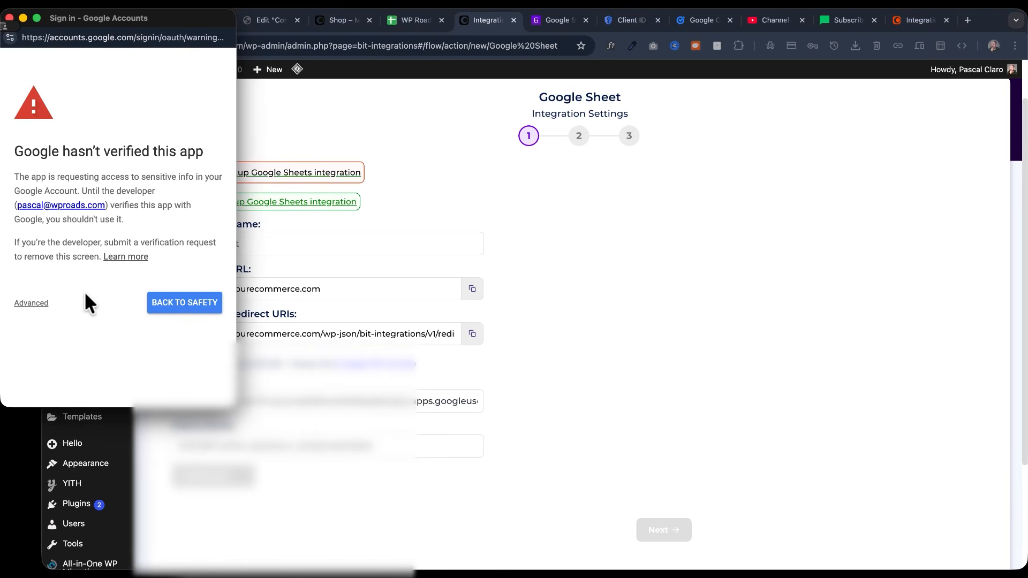
Reveal the advanced options on Google's unverified app warning and proceed to makeyourecommerce.com
{"action": "left_click", "coordinate": [32, 303]}
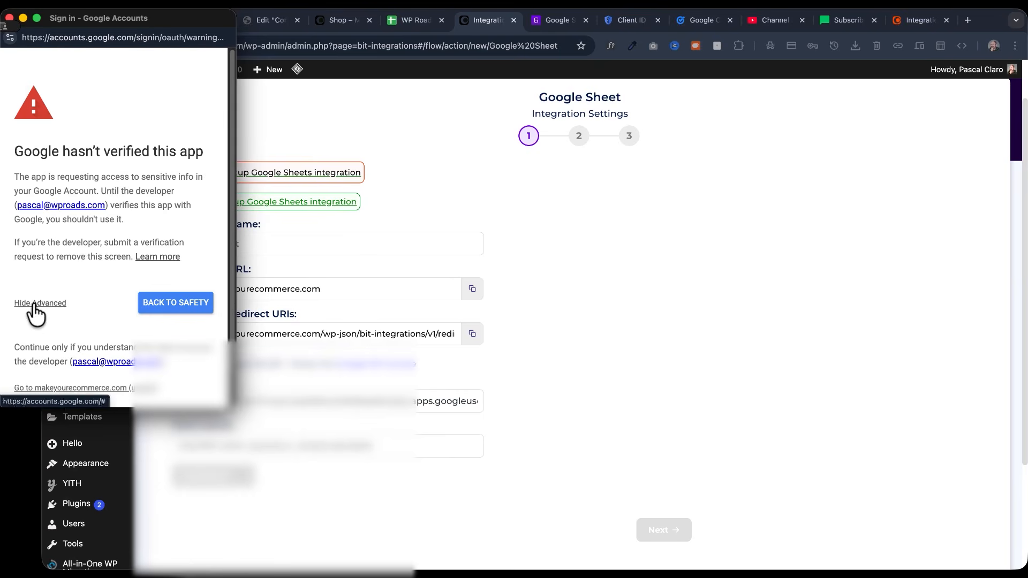
{"action": "scroll", "coordinate": [55, 275], "scroll_direction": "down", "scroll_amount": 2}
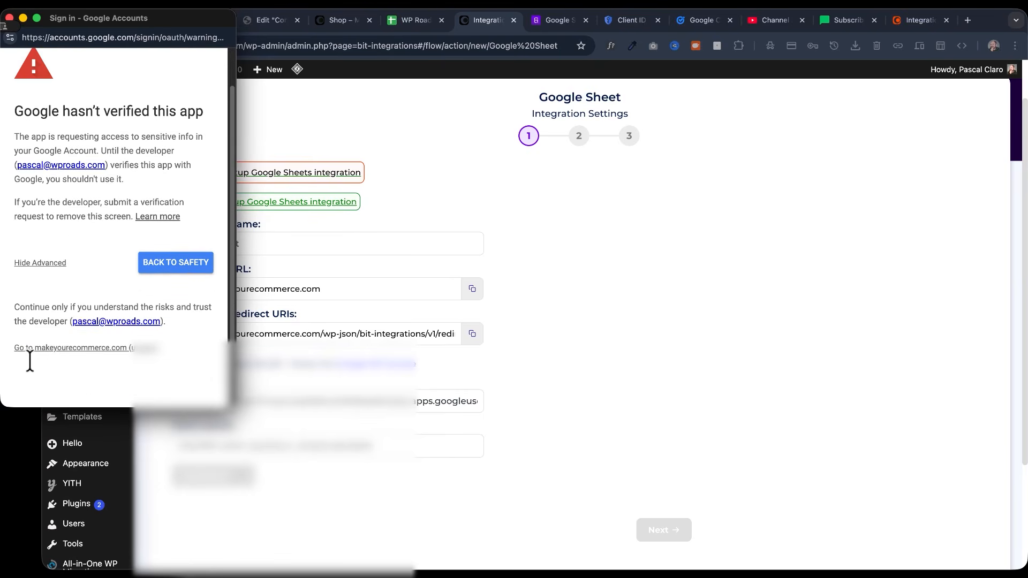
{"action": "left_click", "coordinate": [32, 262]}
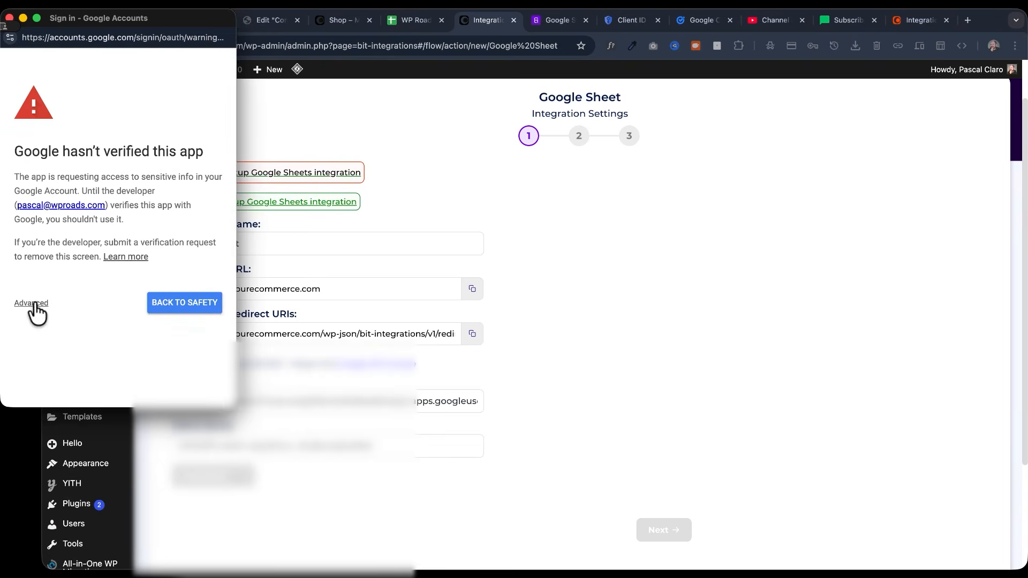
{"action": "left_click", "coordinate": [34, 305]}
{"action": "scroll", "coordinate": [48, 375], "scroll_direction": "down", "scroll_amount": 2}
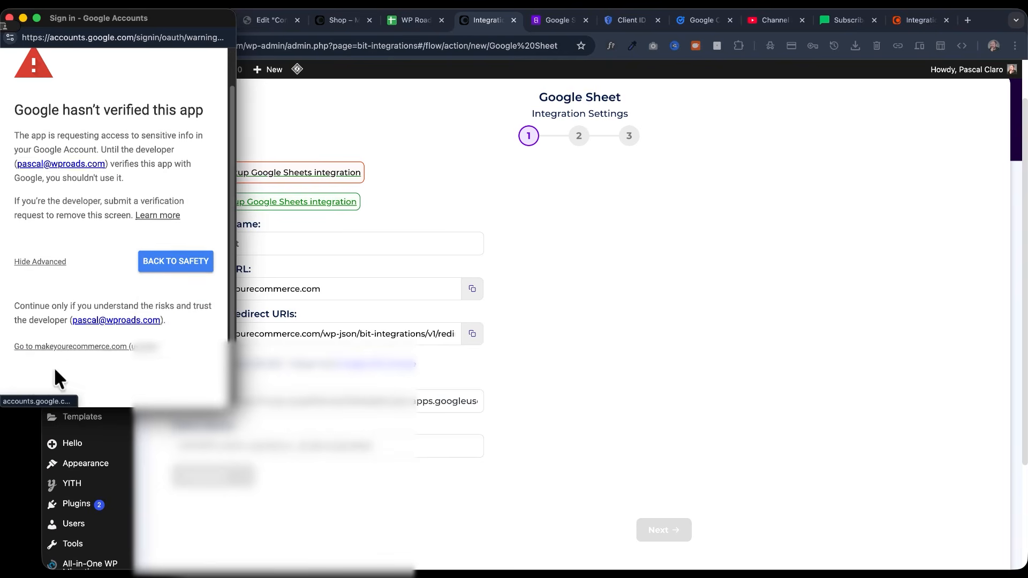
{"action": "left_click", "coordinate": [91, 348]}
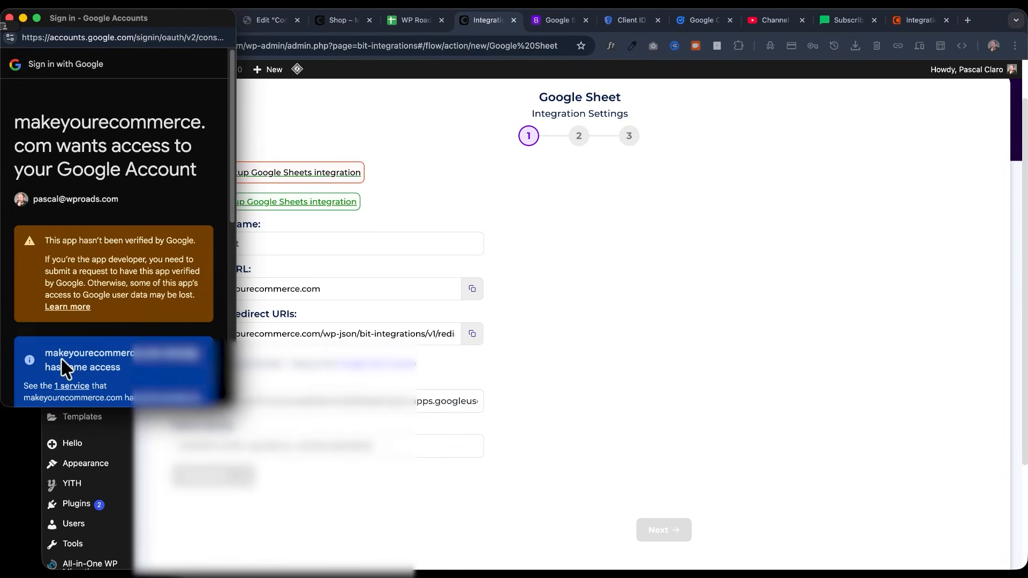
Grant makeyourecommerce.com access to the Google account and continue to the integration's second settings stage
{"action": "scroll", "coordinate": [102, 342], "scroll_direction": "down", "scroll_amount": 5}
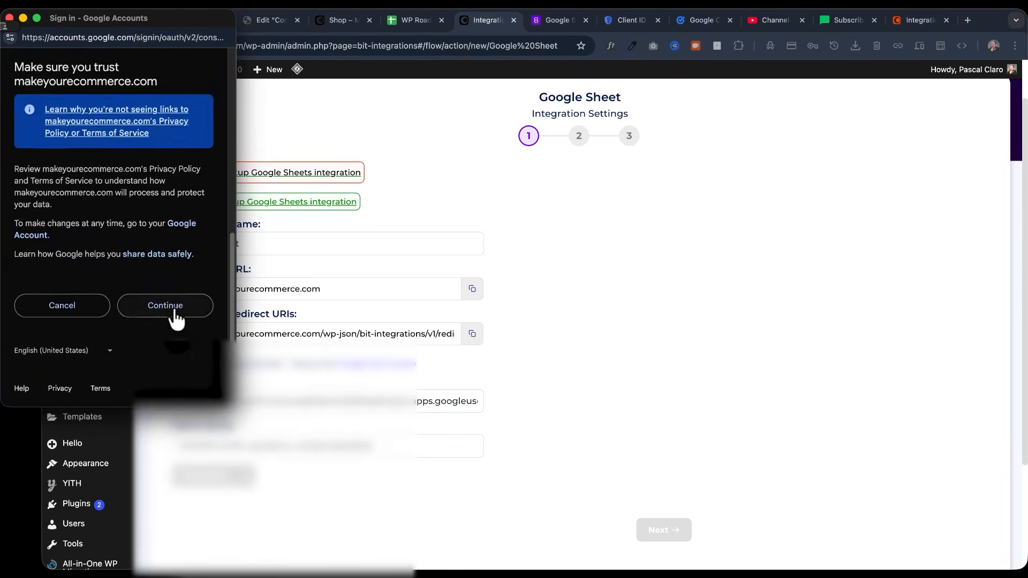
{"action": "left_click", "coordinate": [172, 306]}
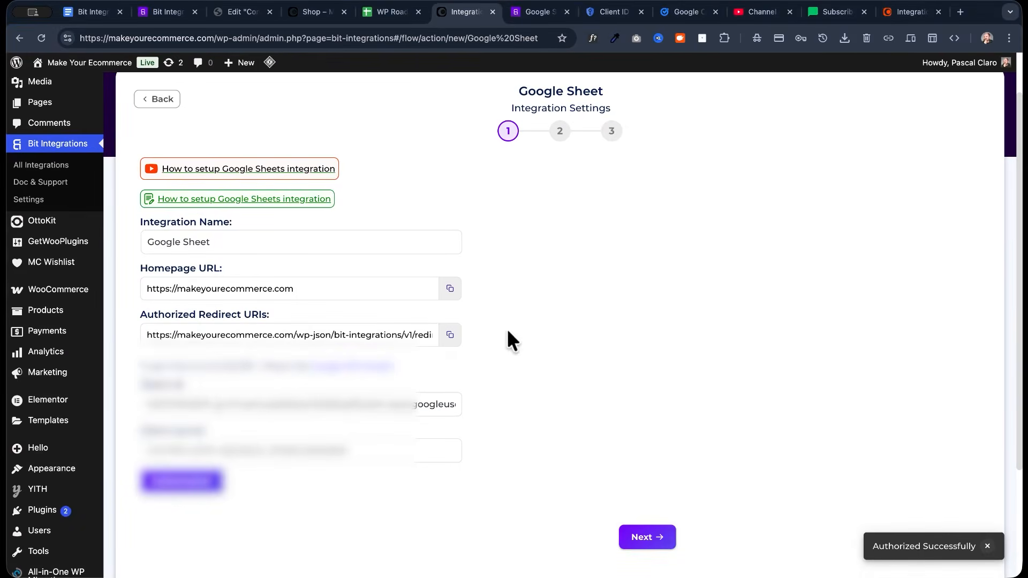
{"action": "scroll", "coordinate": [507, 332], "scroll_direction": "down", "scroll_amount": 4}
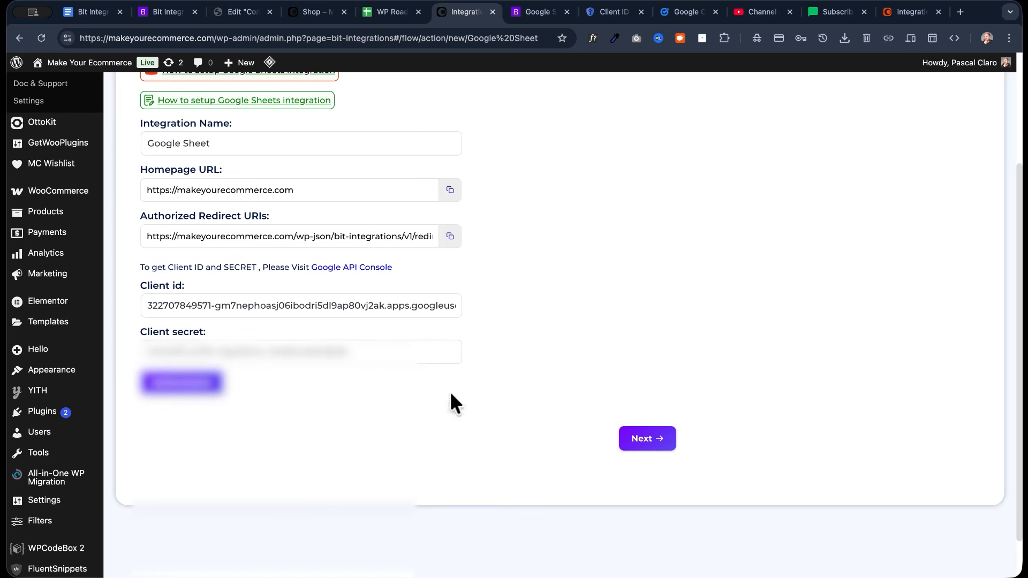
{"action": "left_click", "coordinate": [641, 442]}
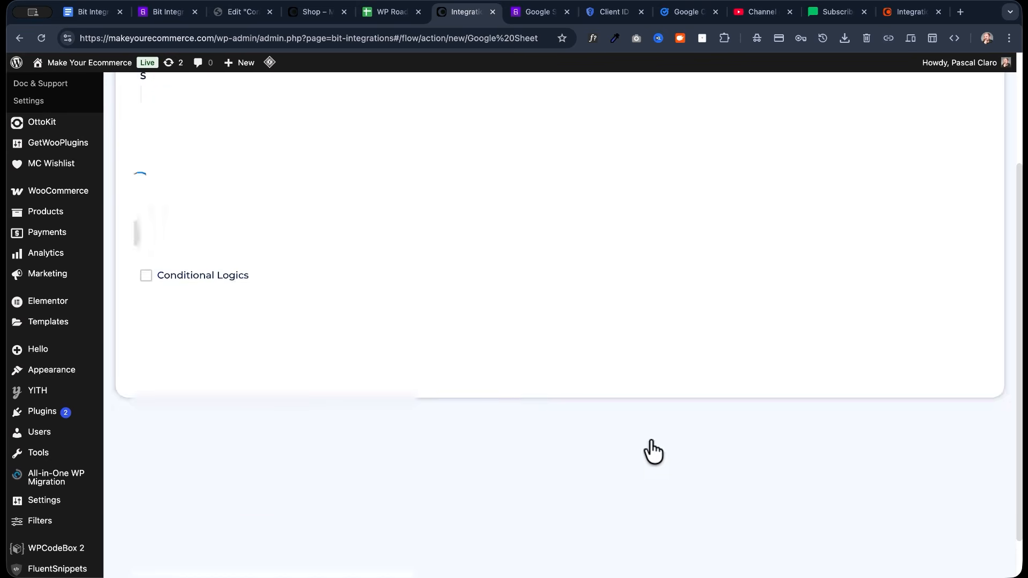
Choose the spreadsheet WP Roads Tutorial V2 and the worksheet WooCommerce Google Sheets Connection, and check the column headers in the sheet
{"action": "left_click", "coordinate": [372, 238]}
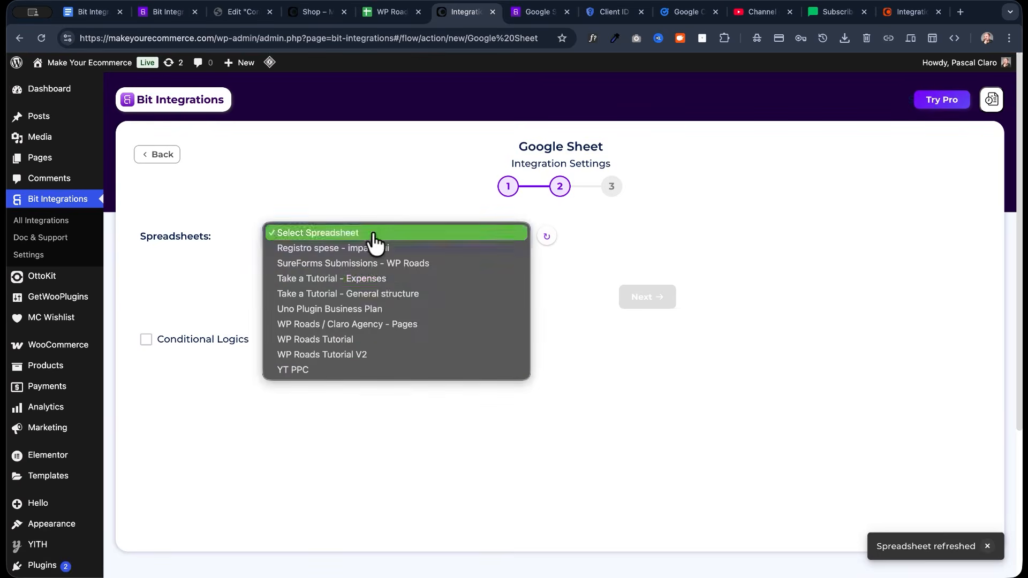
{"action": "left_click", "coordinate": [371, 354]}
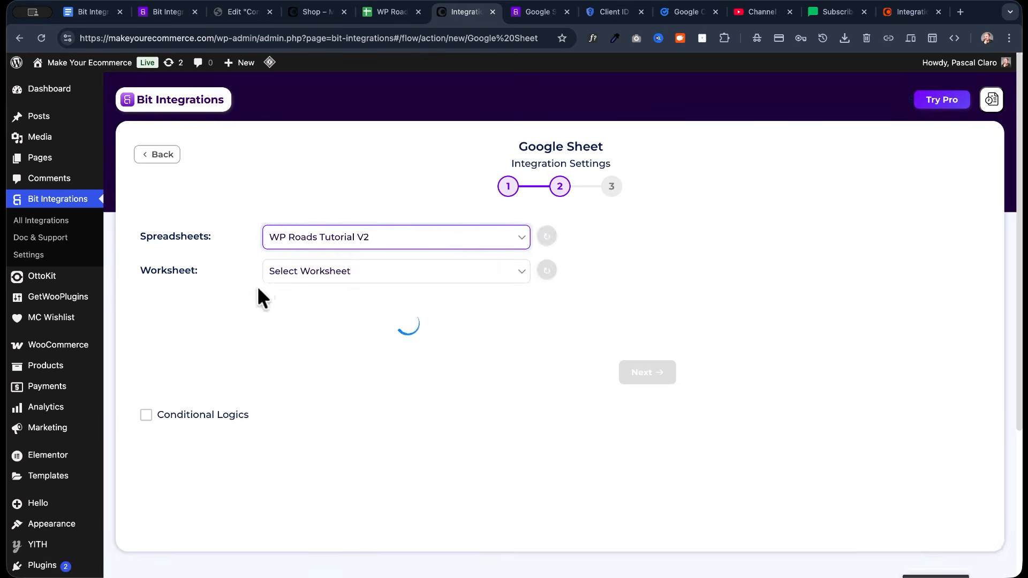
{"action": "left_click", "coordinate": [377, 272]}
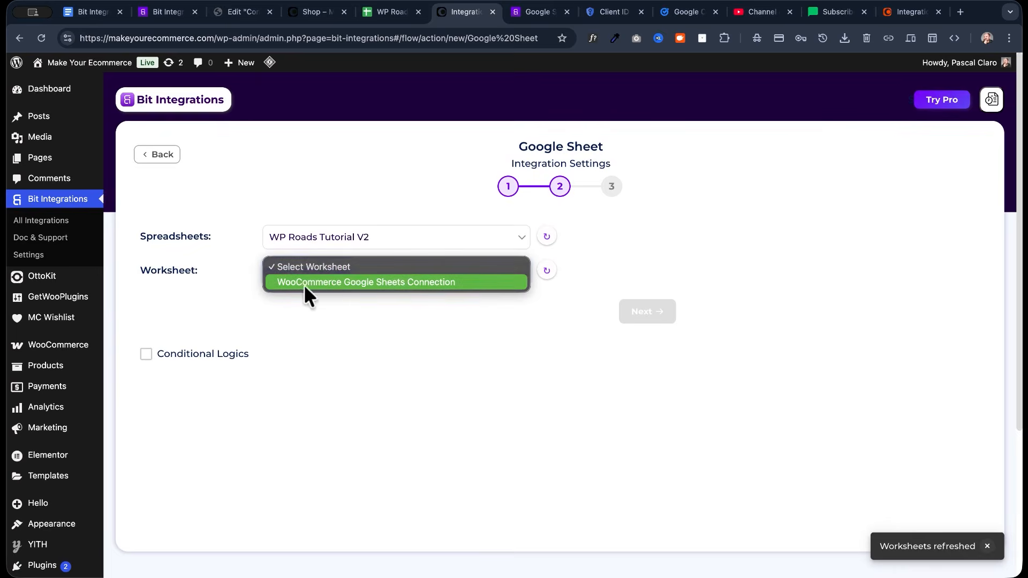
{"action": "left_click", "coordinate": [473, 282]}
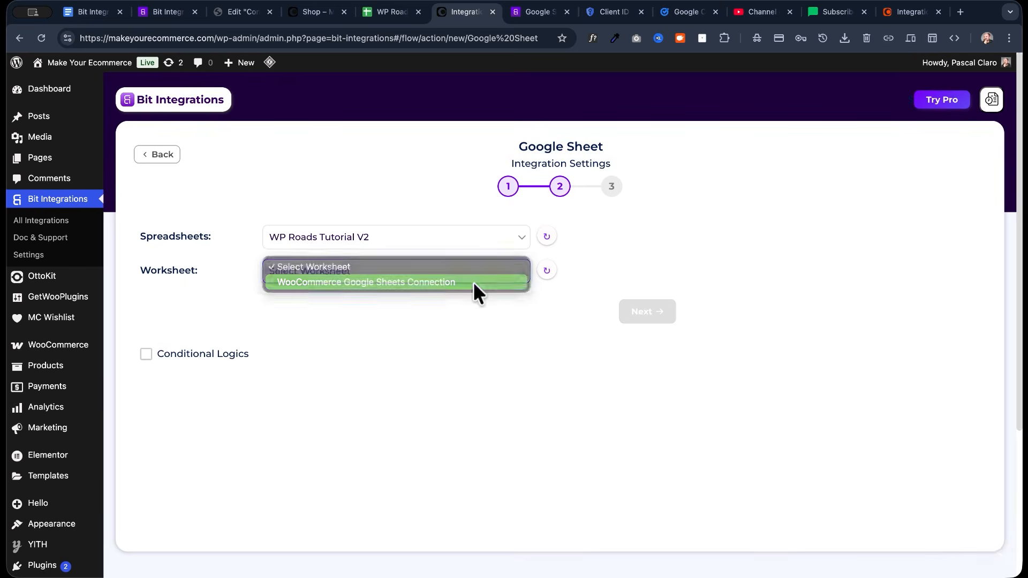
{"action": "left_click", "coordinate": [394, 12]}
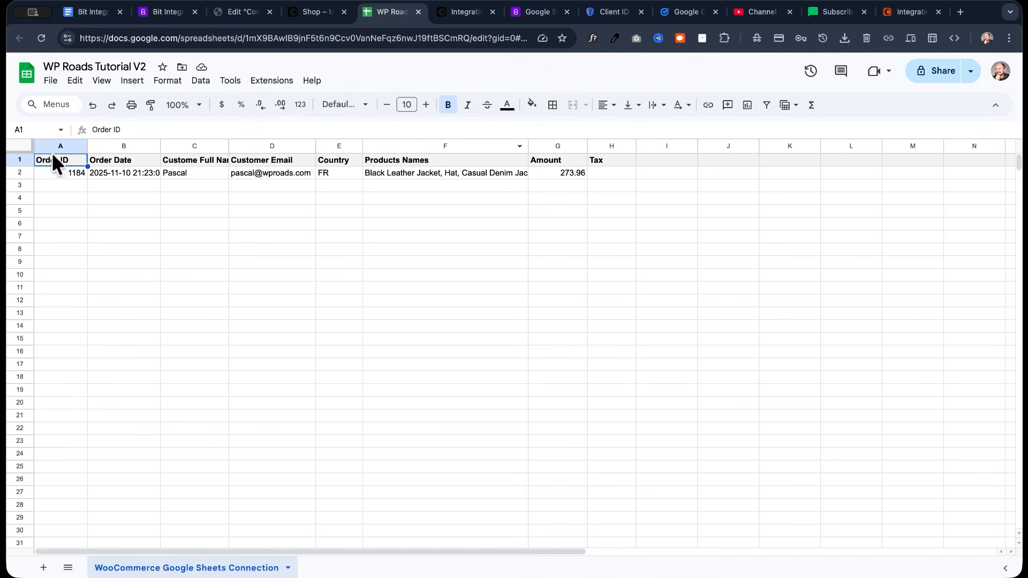
{"action": "left_click", "coordinate": [451, 12]}
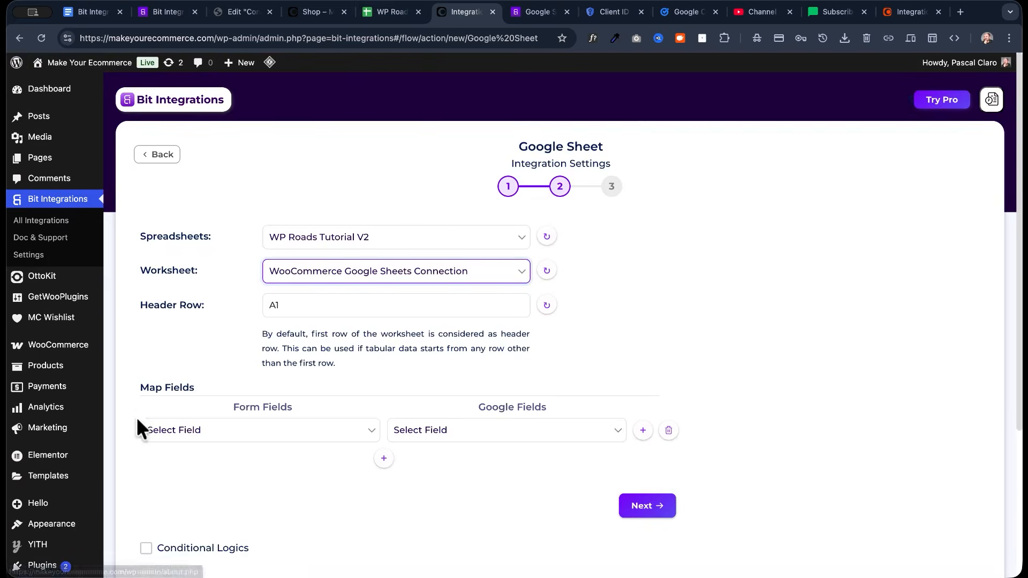
Map the form field Order Id to the Google field Order ID in the first mapping row
{"action": "scroll", "coordinate": [168, 401], "scroll_direction": "down", "scroll_amount": 2}
{"action": "left_click", "coordinate": [225, 391]}
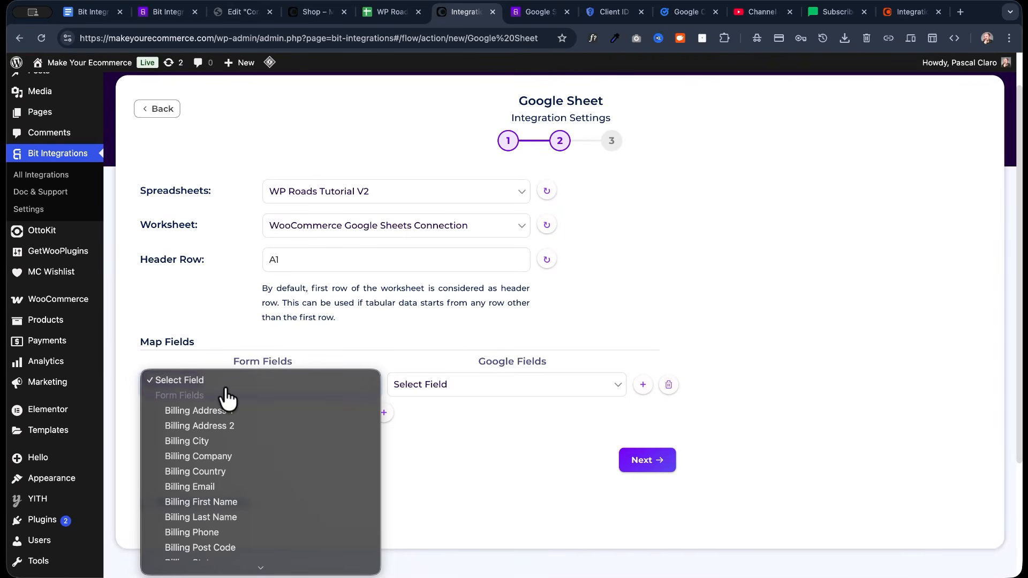
{"action": "scroll", "coordinate": [228, 467], "scroll_direction": "down", "scroll_amount": 5}
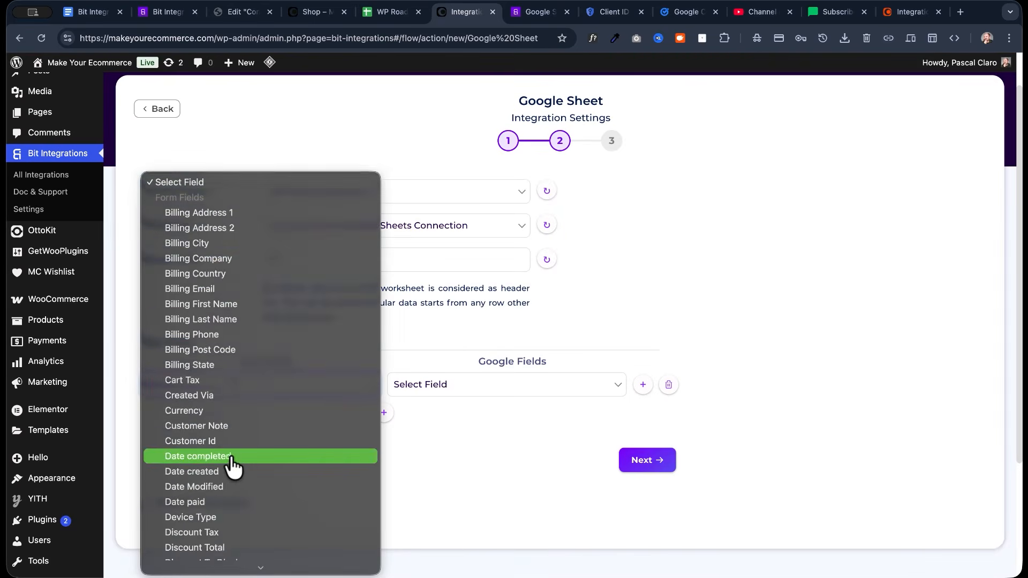
{"action": "scroll", "coordinate": [275, 415], "scroll_direction": "down", "scroll_amount": 3}
{"action": "left_click", "coordinate": [401, 315]}
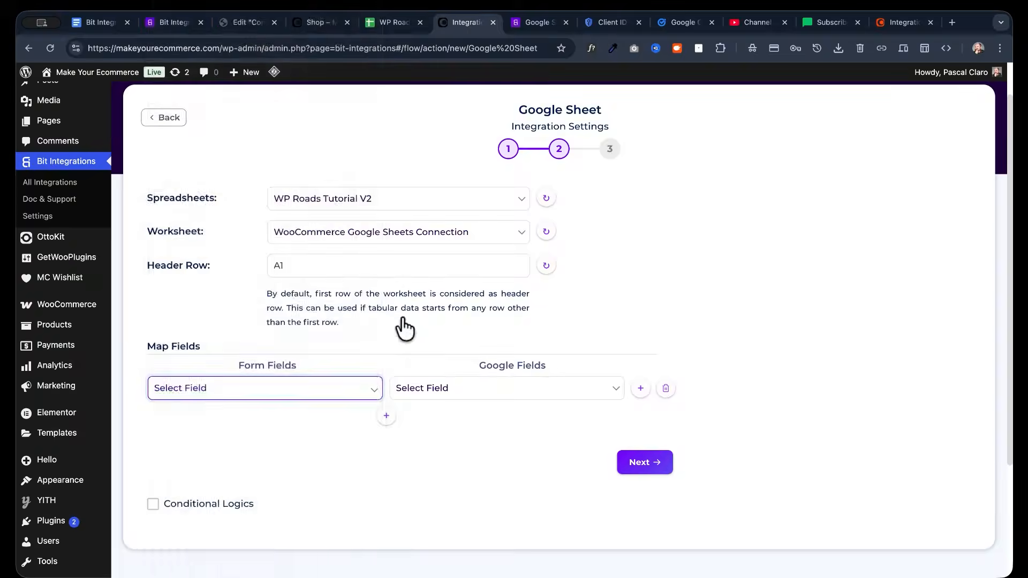
{"action": "left_click", "coordinate": [451, 395]}
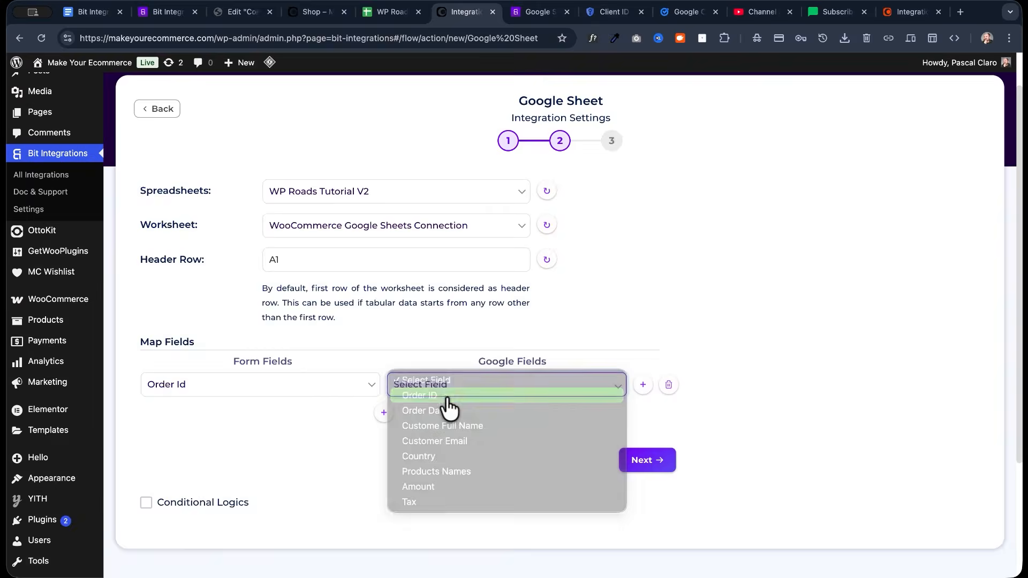
{"action": "left_click", "coordinate": [449, 398]}
Add a second mapping row linking the form field Date created to the Google field Order Date
{"action": "left_click", "coordinate": [383, 413]}
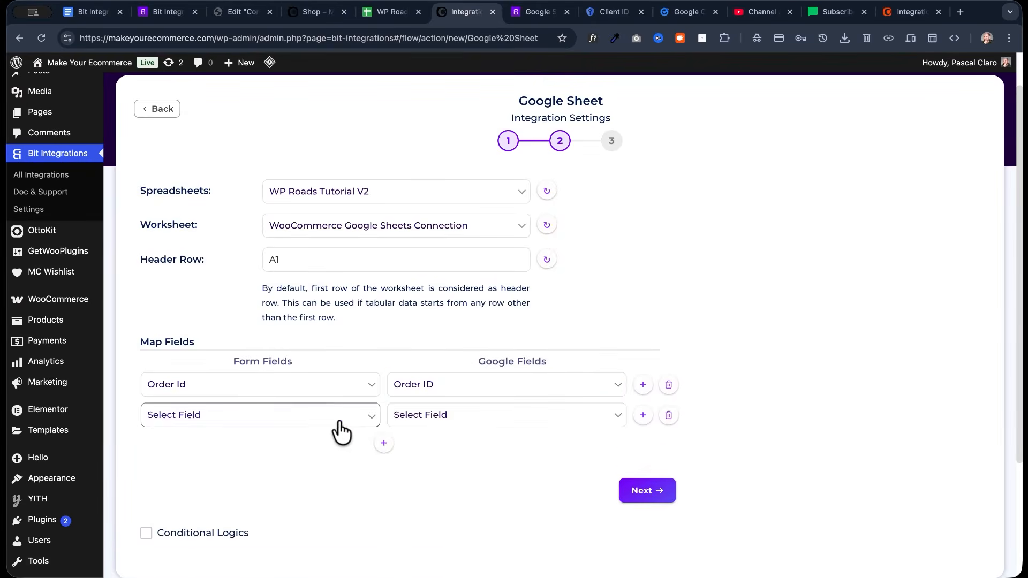
{"action": "left_click", "coordinate": [303, 421]}
{"action": "left_click", "coordinate": [449, 420]}
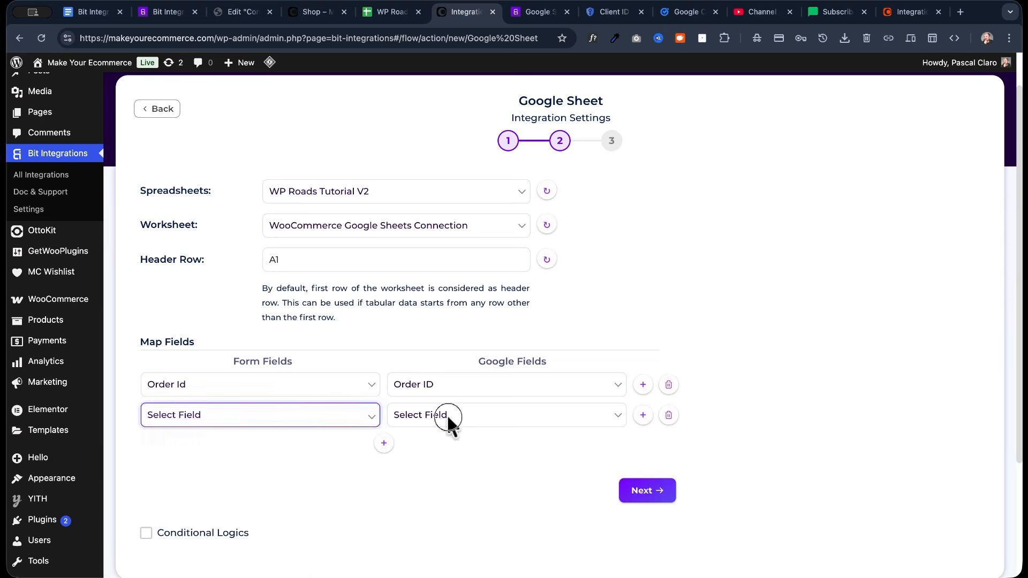
{"action": "left_click", "coordinate": [451, 426]}
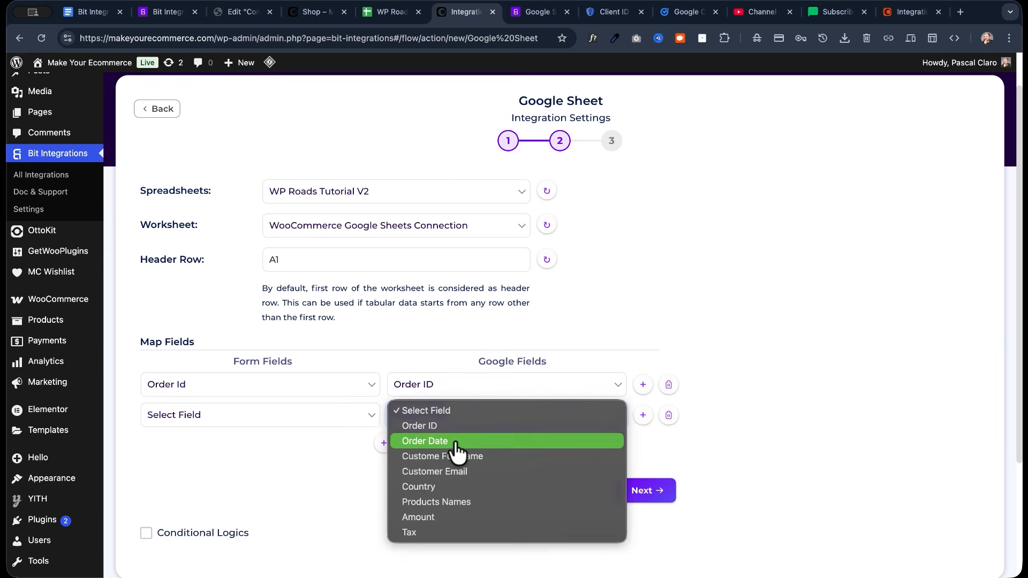
{"action": "left_click", "coordinate": [455, 442]}
{"action": "left_click", "coordinate": [369, 417]}
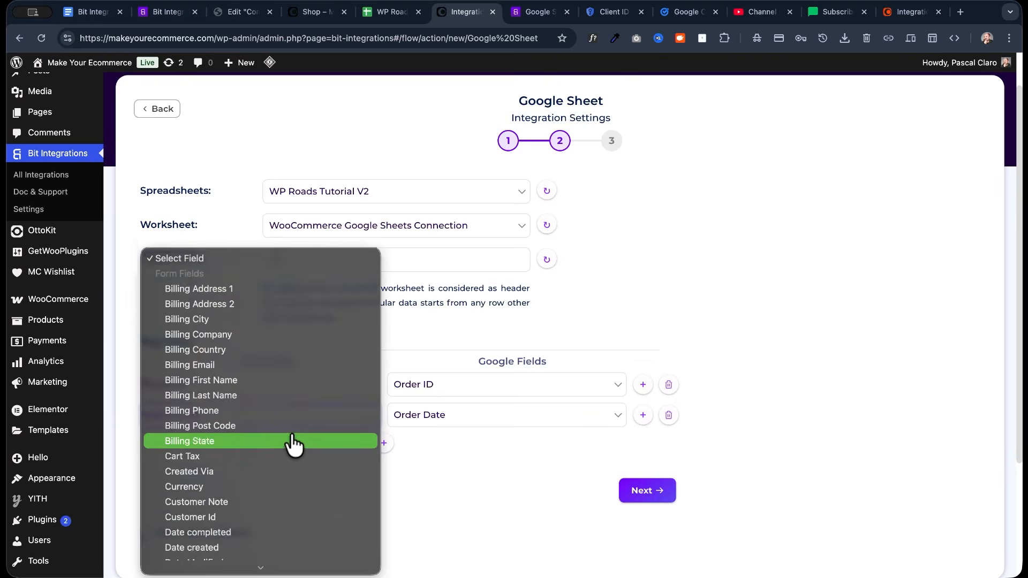
{"action": "scroll", "coordinate": [293, 444], "scroll_direction": "down", "scroll_amount": 5}
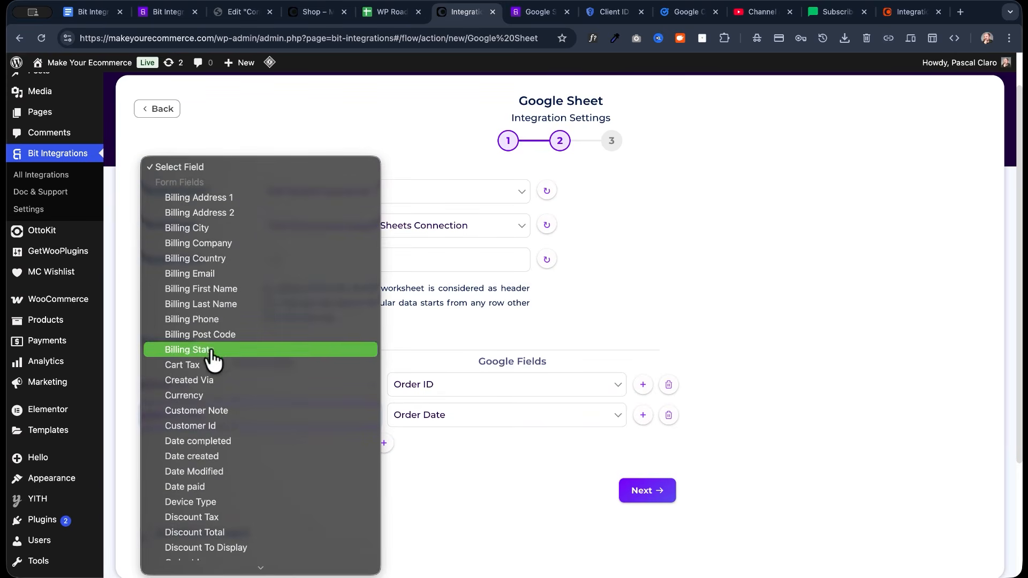
{"action": "scroll", "coordinate": [222, 402], "scroll_direction": "down", "scroll_amount": 3}
{"action": "left_click", "coordinate": [222, 396]}
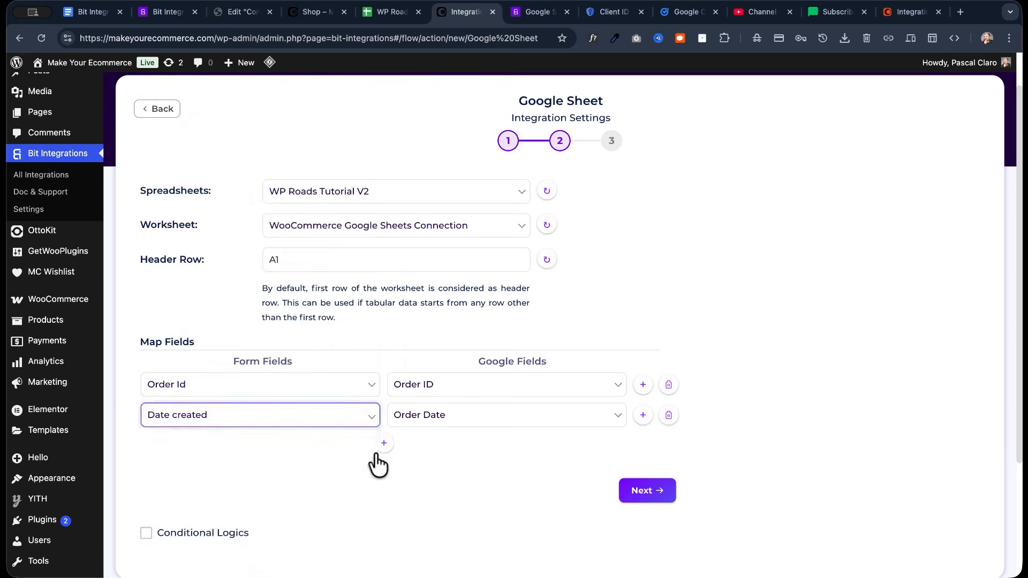
Add a third mapping row linking Billing First Name to the Google field Custome Full Name
{"action": "left_click", "coordinate": [383, 444]}
{"action": "left_click", "coordinate": [267, 446]}
{"action": "left_click", "coordinate": [454, 451]}
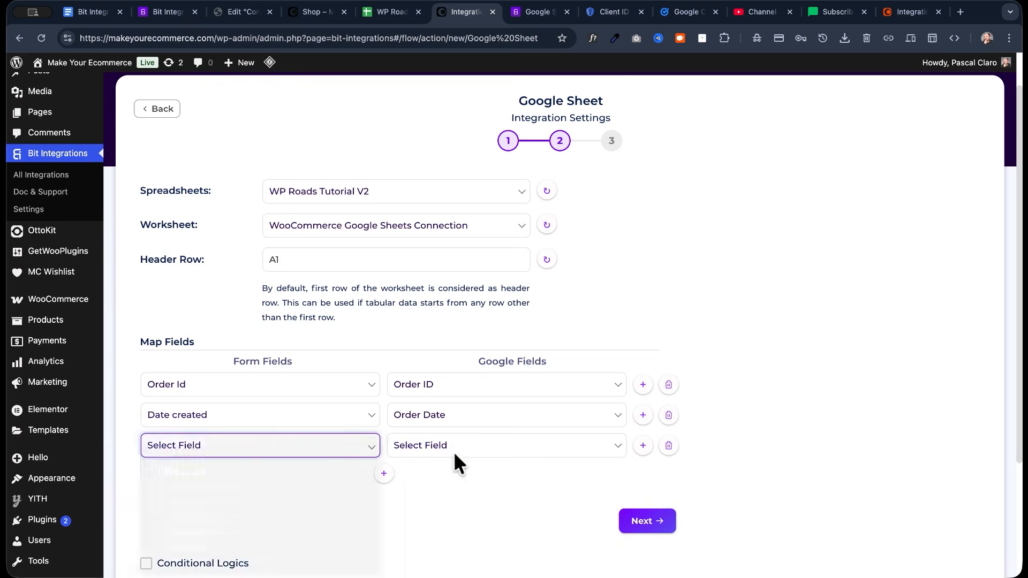
{"action": "left_click", "coordinate": [454, 447]}
{"action": "left_click", "coordinate": [460, 487]}
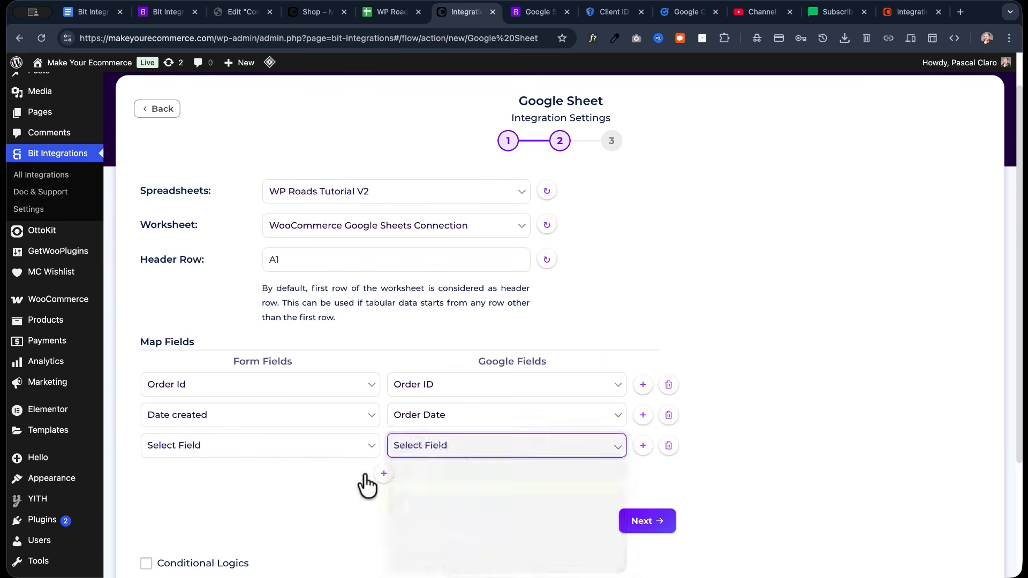
{"action": "left_click", "coordinate": [323, 453]}
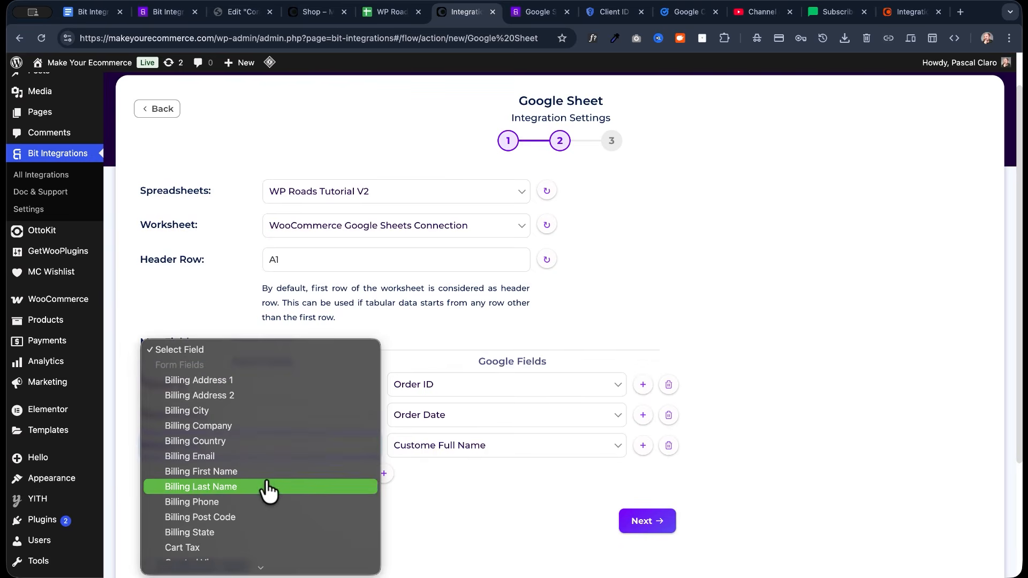
{"action": "left_click", "coordinate": [261, 478]}
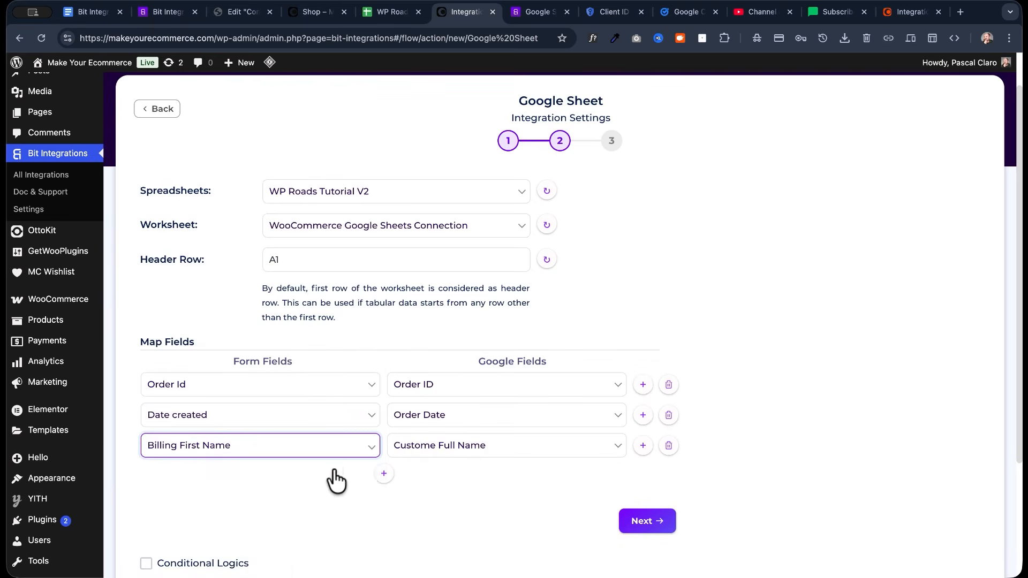
Add a fourth mapping row linking Billing Email to the Google field Customer Email
{"action": "left_click", "coordinate": [385, 475]}
{"action": "left_click", "coordinate": [451, 477]}
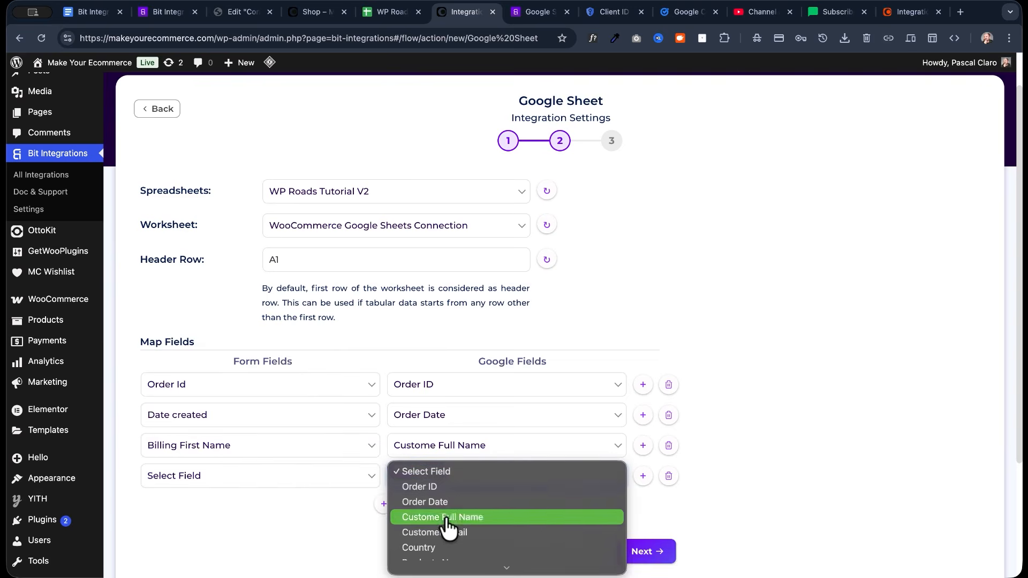
{"action": "left_click", "coordinate": [386, 517]}
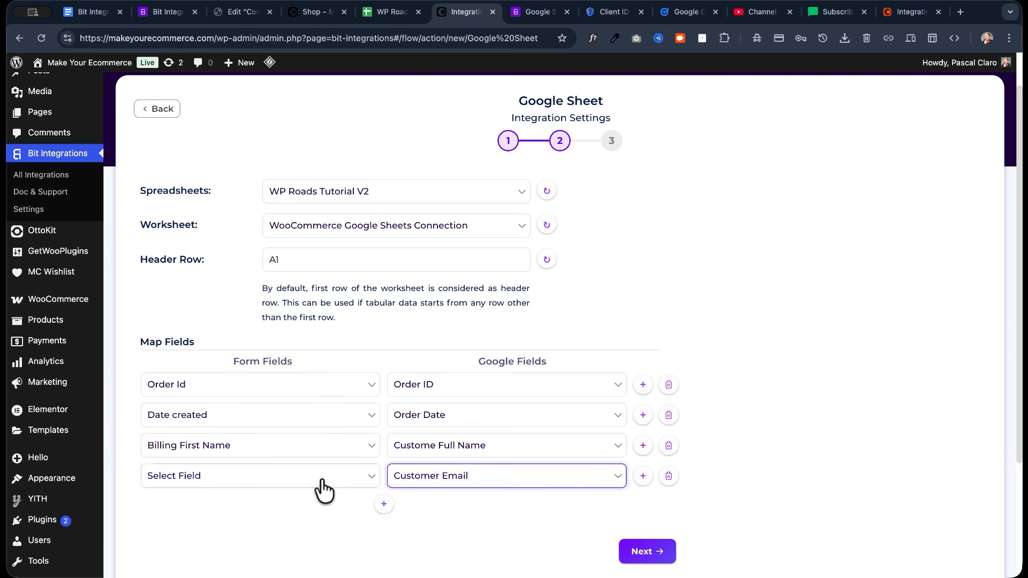
{"action": "left_click", "coordinate": [319, 478]}
{"action": "left_click", "coordinate": [316, 471]}
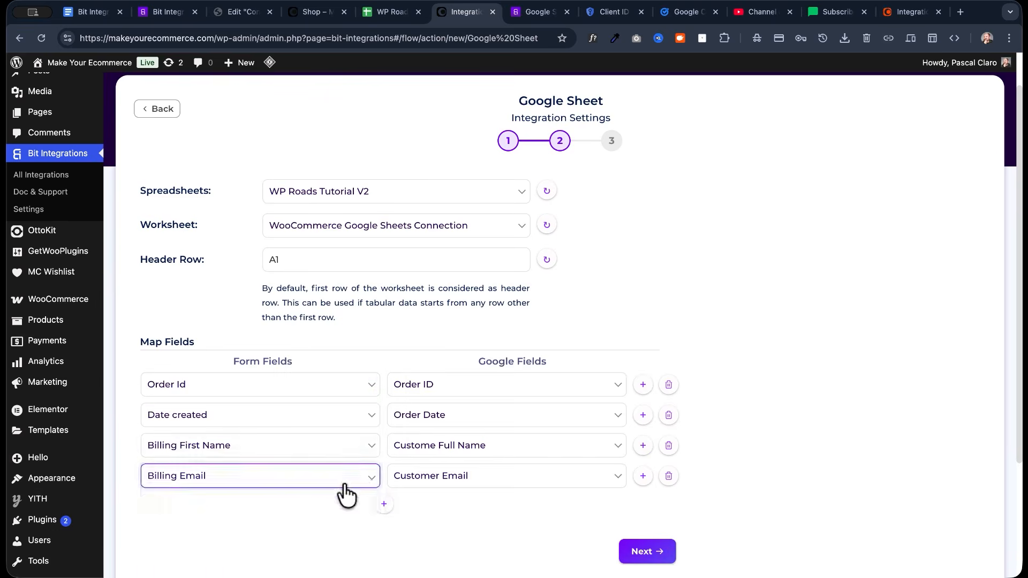
Add mapping rows linking Billing Country to Country, Product Names to Products Names, Total to Amount, and Total Tax to Tax
{"action": "left_click", "coordinate": [381, 501]}
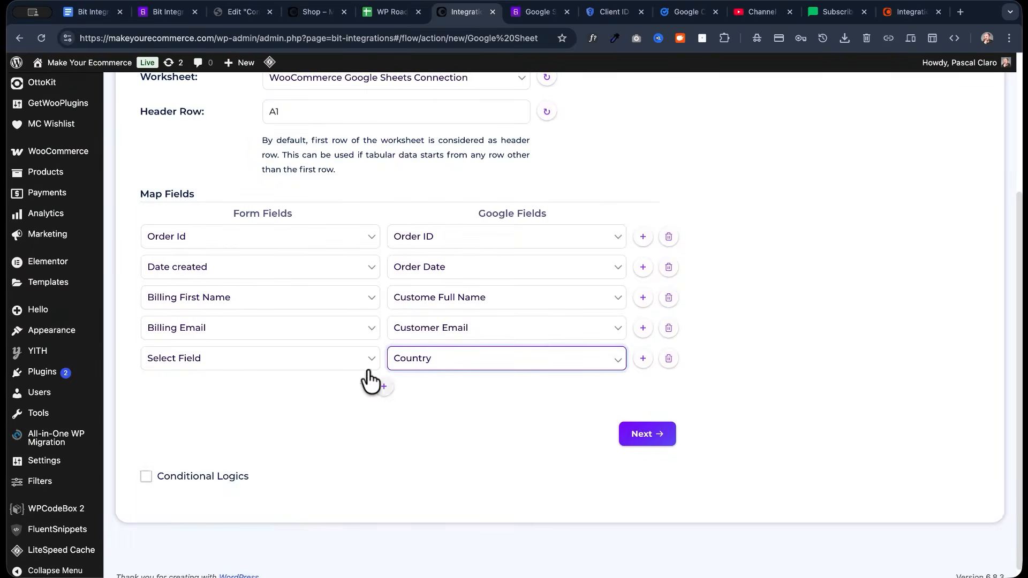
{"action": "left_click", "coordinate": [339, 362]}
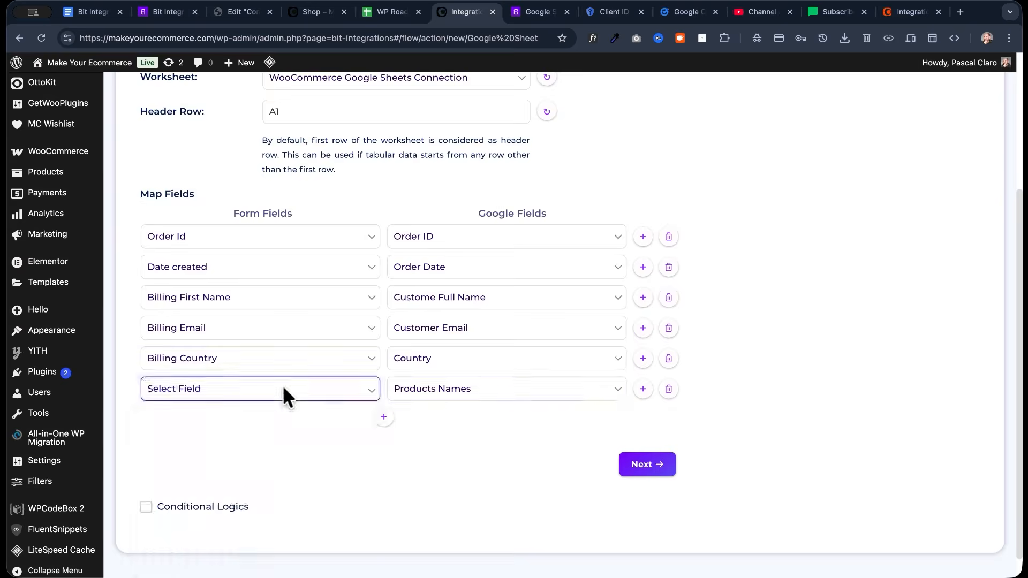
{"action": "left_click", "coordinate": [284, 389]}
{"action": "left_click", "coordinate": [441, 566]}
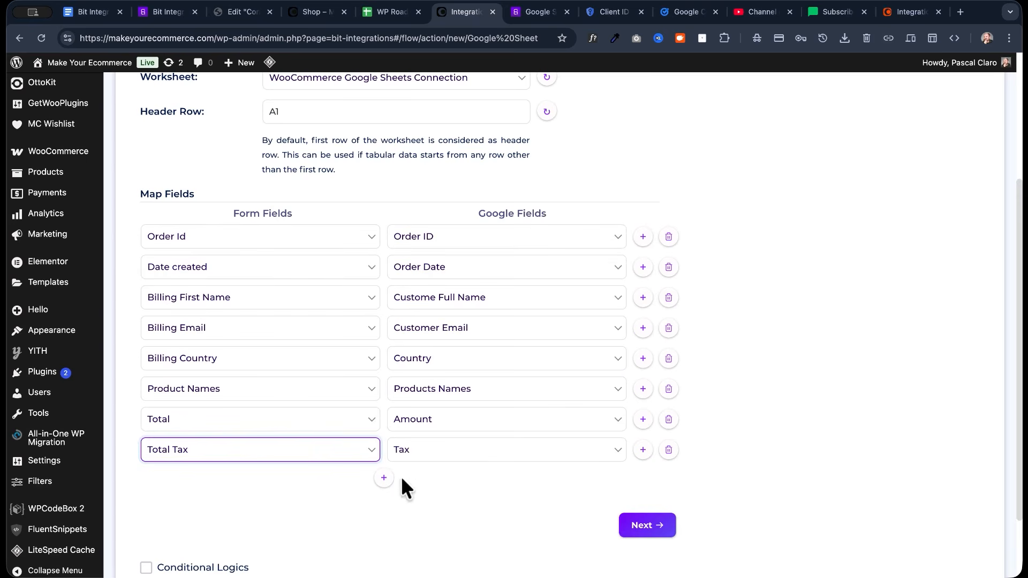
Continue past the field mapping without conditional logic, and finish and save the Google Sheet integration
{"action": "scroll", "coordinate": [495, 505], "scroll_direction": "down", "scroll_amount": 3}
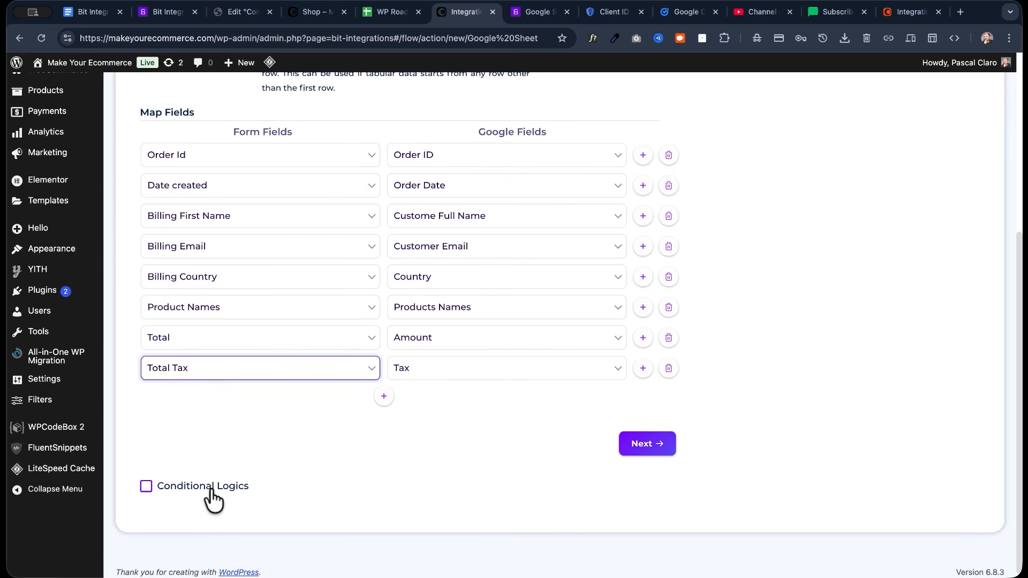
{"action": "left_click", "coordinate": [656, 448]}
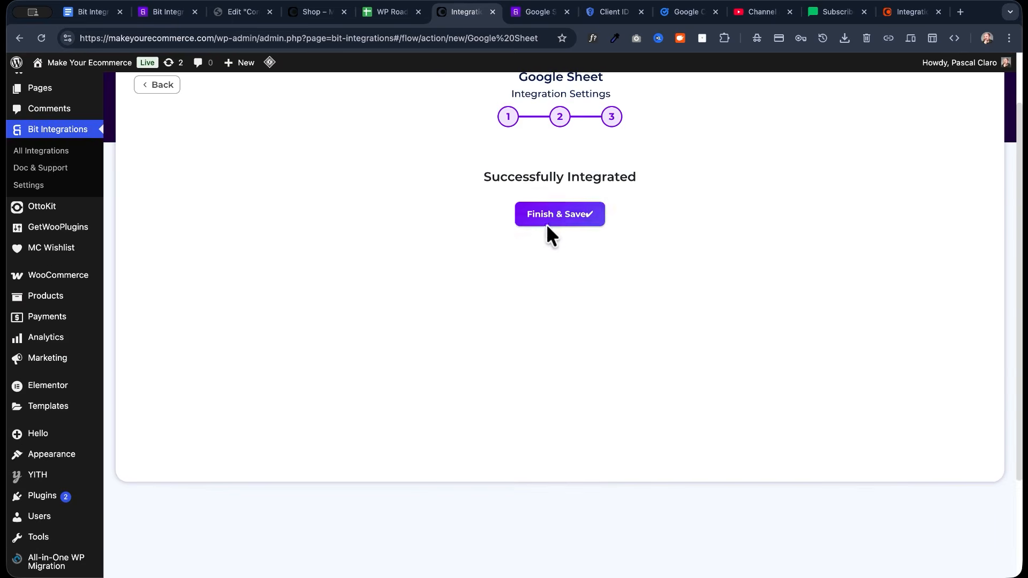
{"action": "left_click", "coordinate": [547, 223]}
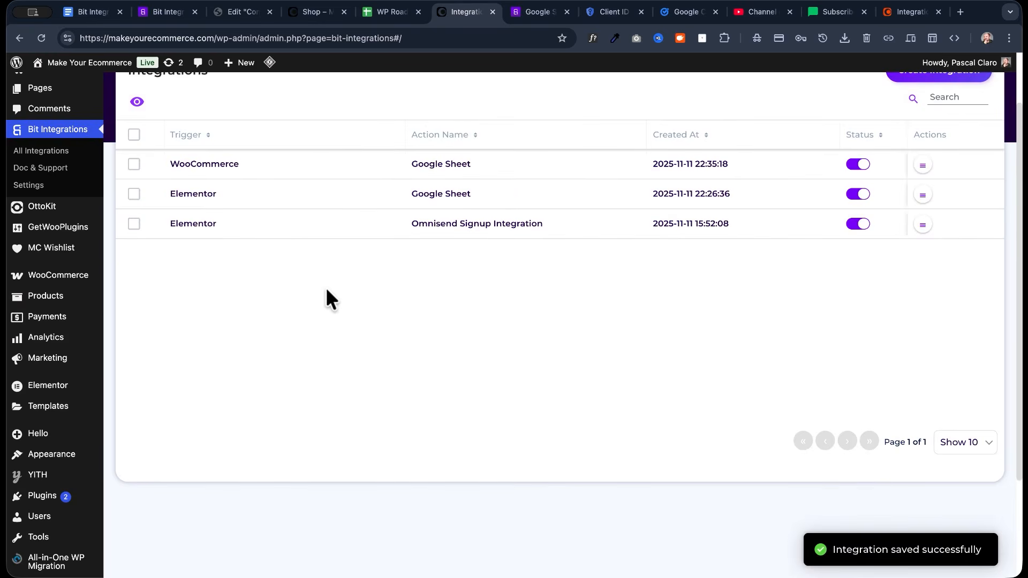
View the store's shop page and the existing order row in the WP Roads Tutorial V2 spreadsheet
{"action": "left_click", "coordinate": [308, 14]}
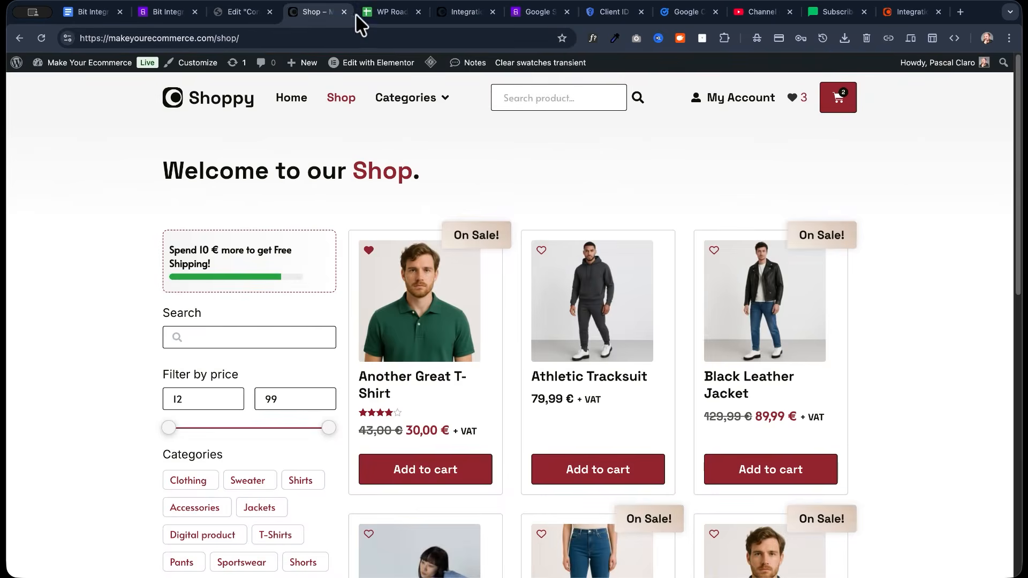
{"action": "left_click", "coordinate": [399, 14]}
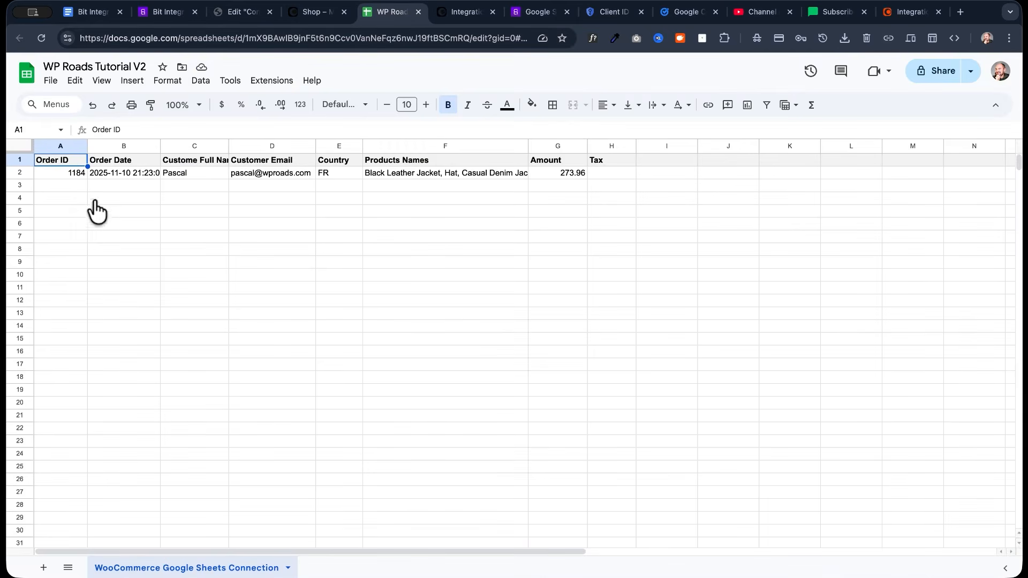
Add the Athletic Tracksuit to the cart on the store's shop page and proceed to checkout
{"action": "left_click", "coordinate": [312, 12]}
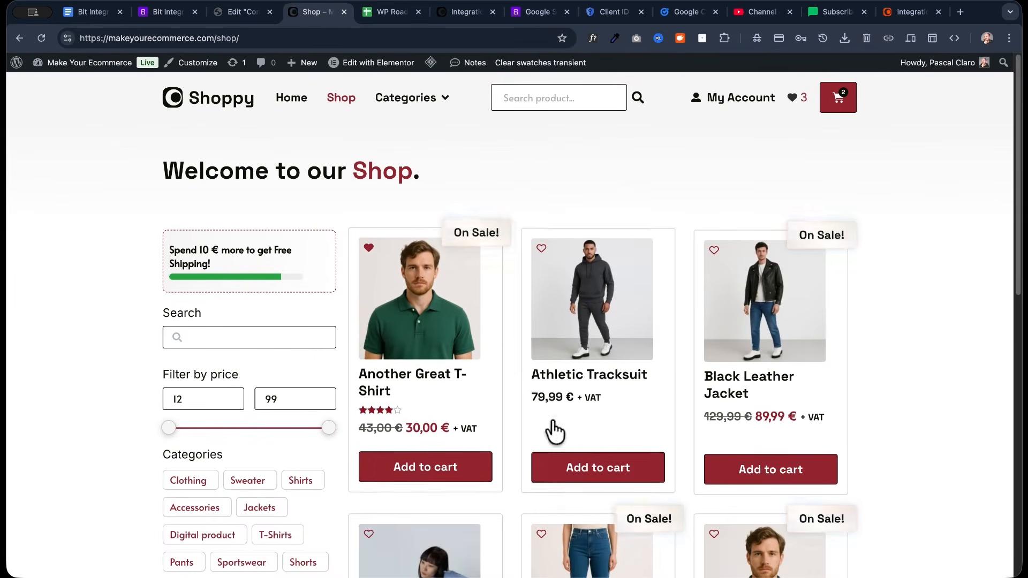
{"action": "left_click", "coordinate": [600, 471]}
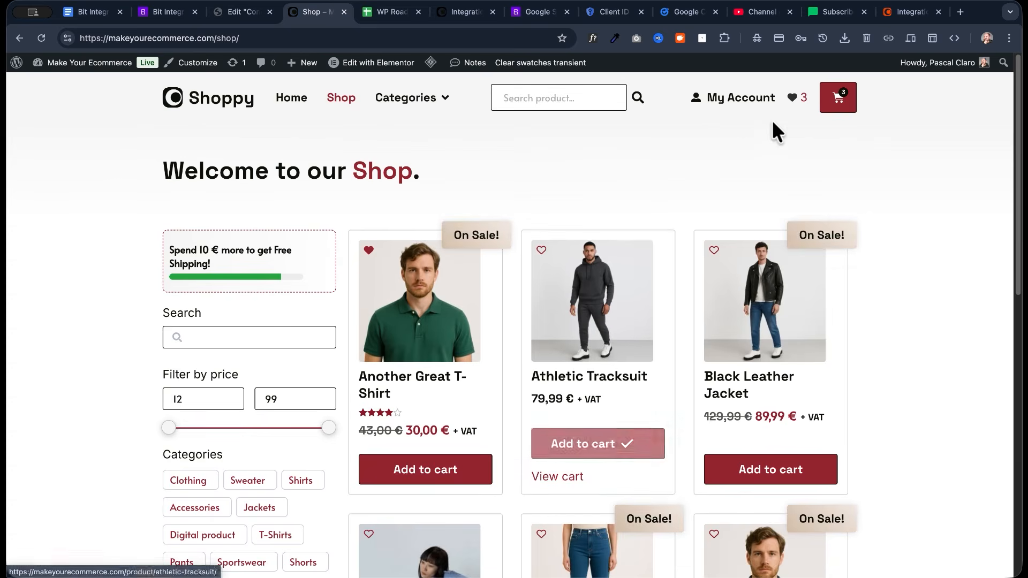
{"action": "left_click", "coordinate": [838, 101]}
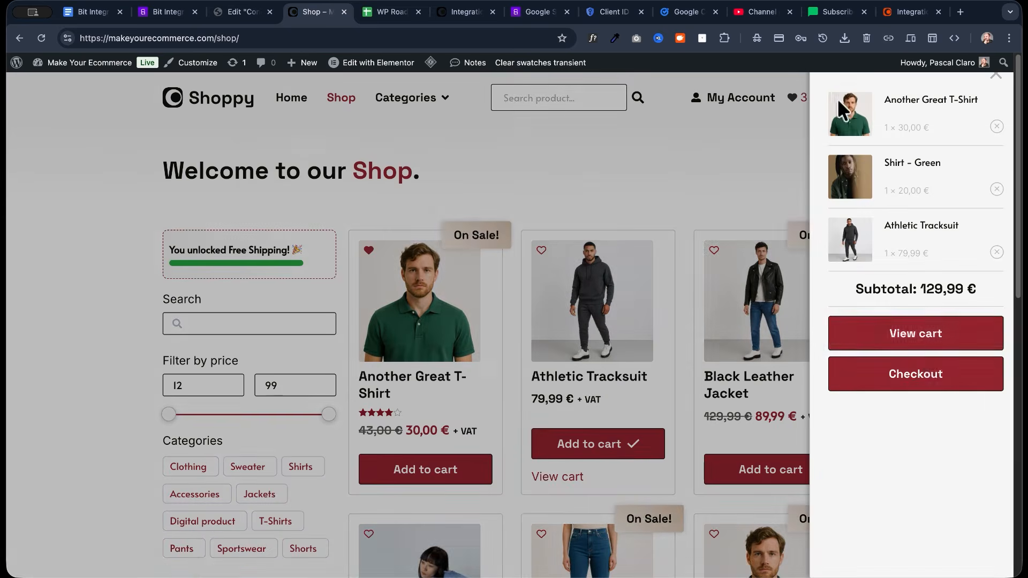
{"action": "left_click", "coordinate": [935, 383]}
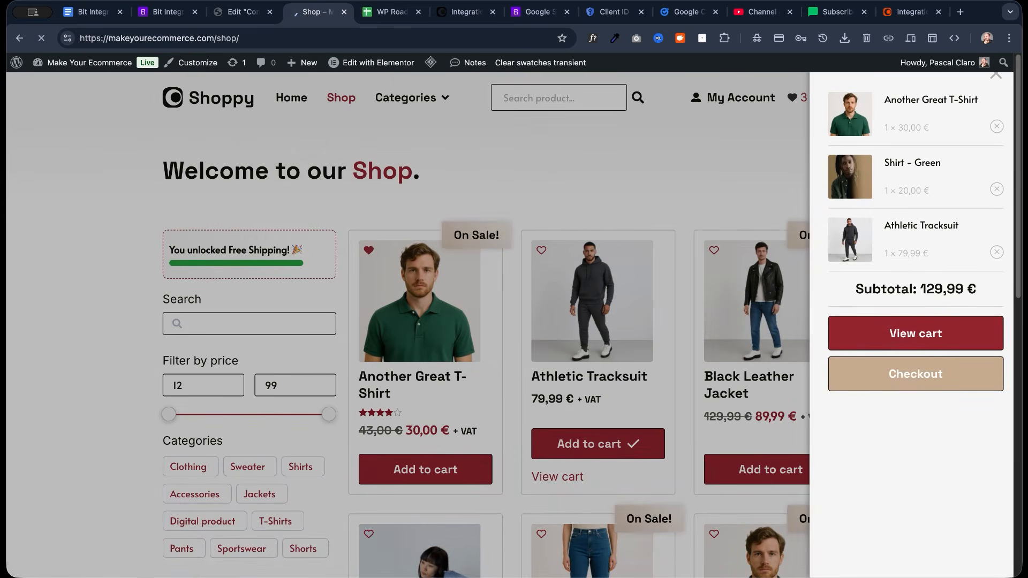
Enter the Stripe test card number, expiration date and security code, accept the terms and conditions, and place the order
{"action": "scroll", "coordinate": [107, 213], "scroll_direction": "down", "scroll_amount": 10}
{"action": "scroll", "coordinate": [107, 214], "scroll_direction": "down", "scroll_amount": 3}
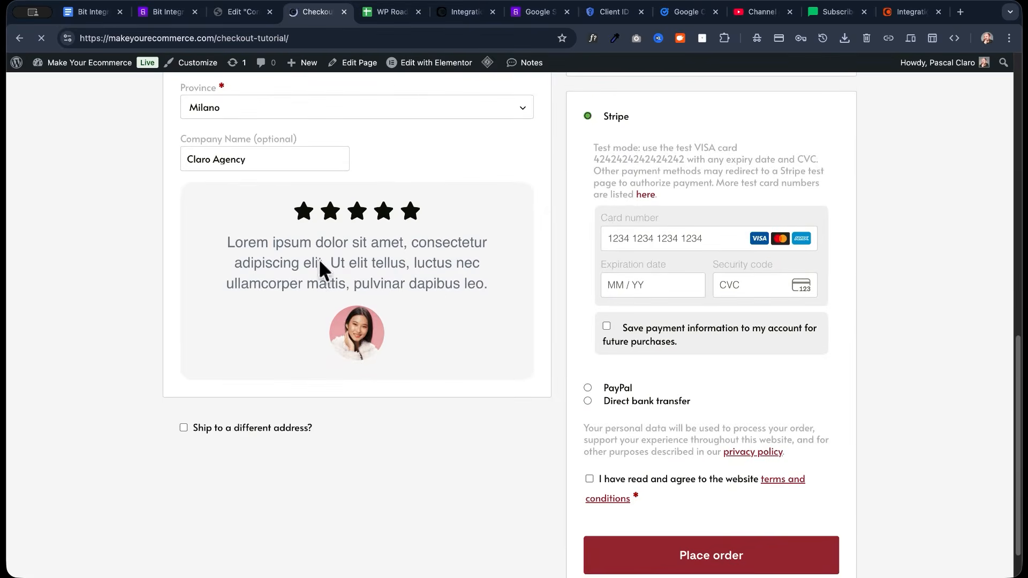
{"action": "left_click", "coordinate": [607, 239]}
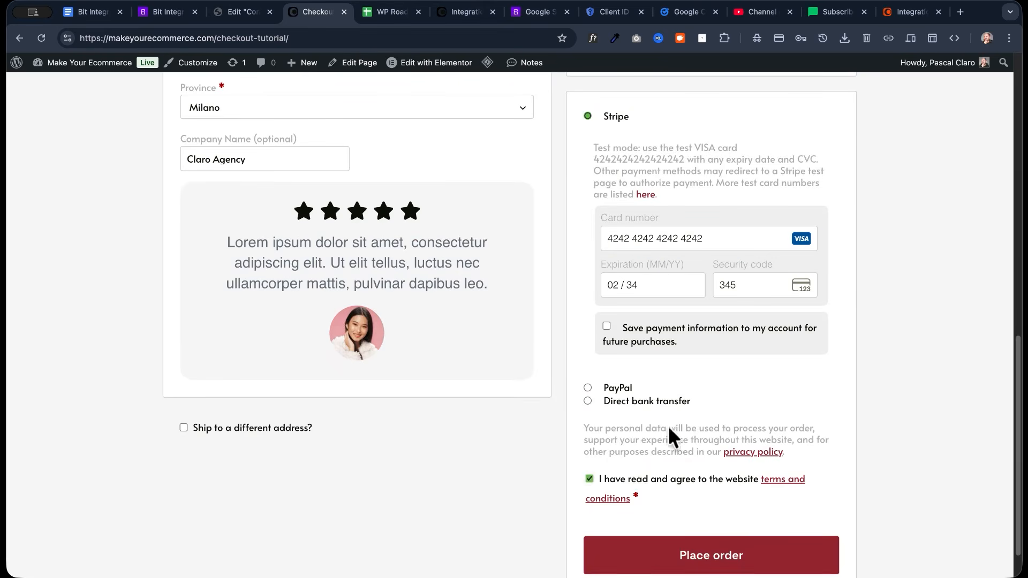
{"action": "scroll", "coordinate": [669, 428], "scroll_direction": "down", "scroll_amount": 2}
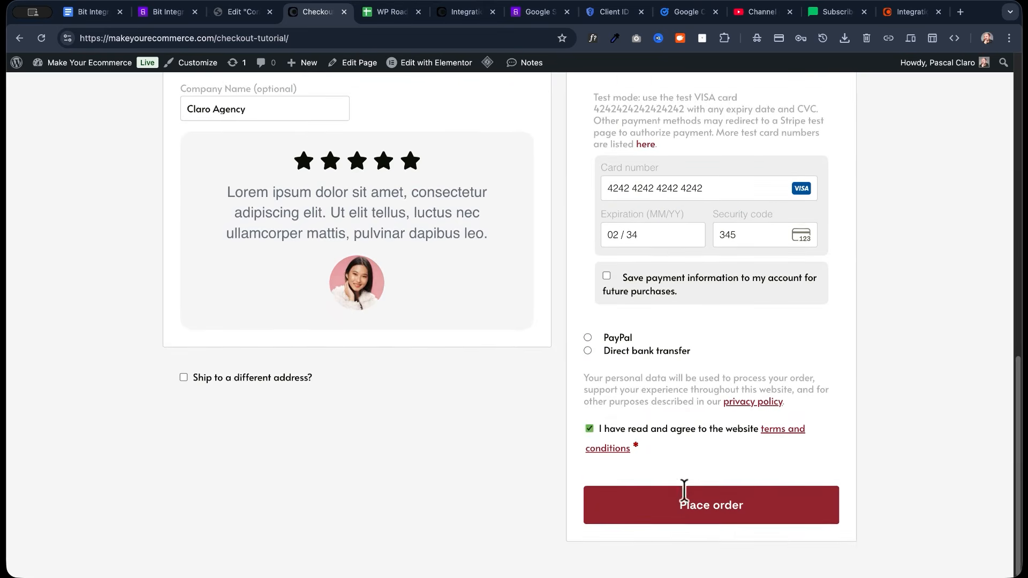
{"action": "left_click", "coordinate": [771, 513]}
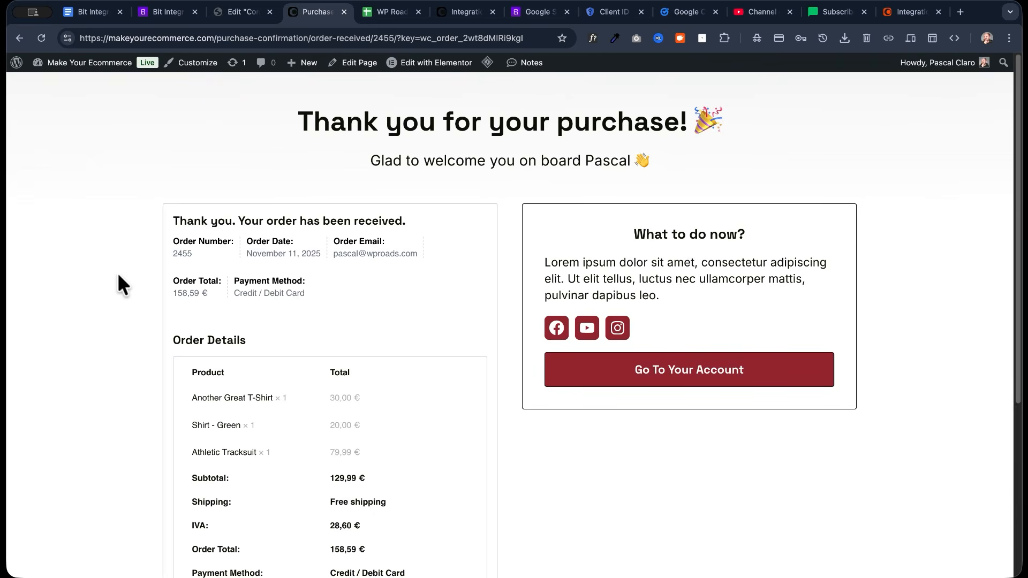
Compare the order number on the purchase confirmation page with the new order row in the WP Roads Tutorial V2 spreadsheet
{"action": "left_click", "coordinate": [383, 11]}
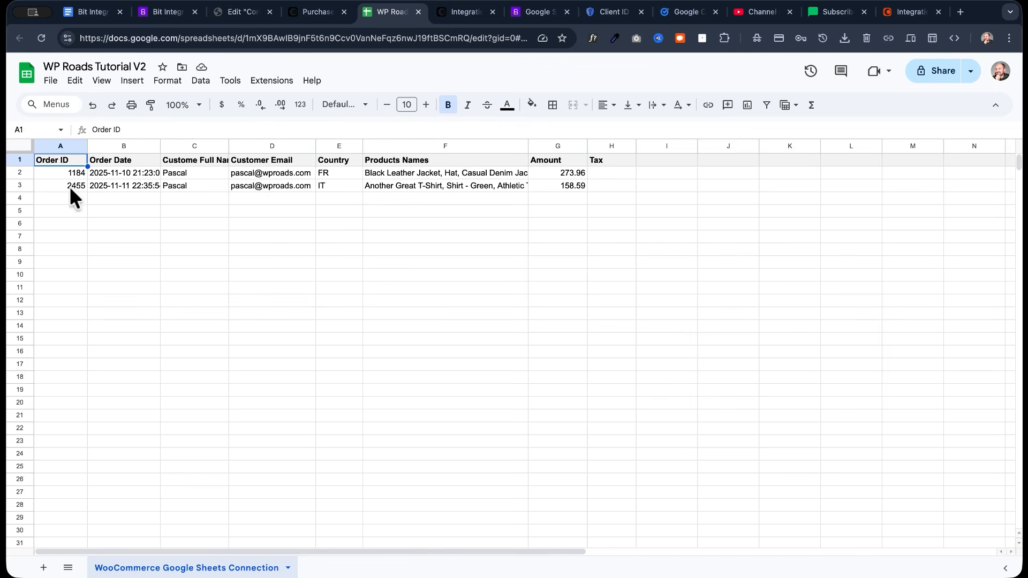
{"action": "left_click", "coordinate": [315, 12]}
{"action": "double_click", "coordinate": [181, 254]}
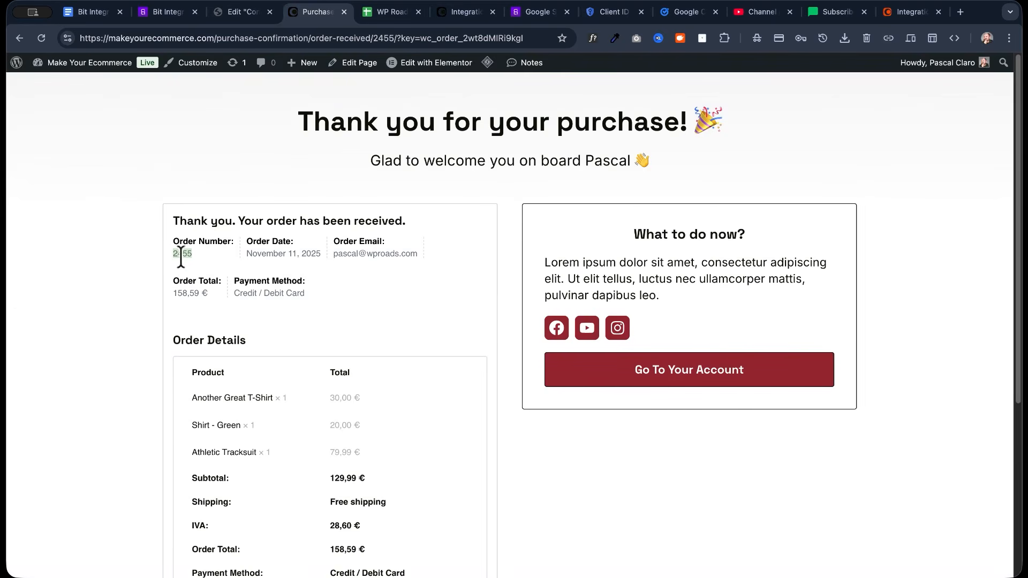
{"action": "left_click", "coordinate": [397, 15]}
{"action": "double_click", "coordinate": [81, 183]}
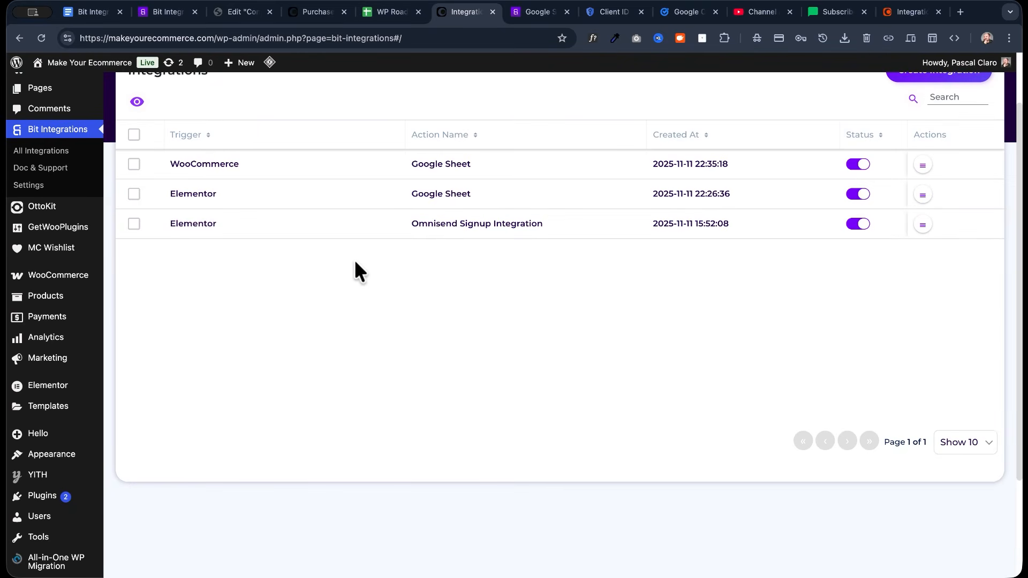
Examine the timeline log of the WooCommerce Google Sheet integration, including the record's response details and status
{"action": "left_click", "coordinate": [922, 165]}
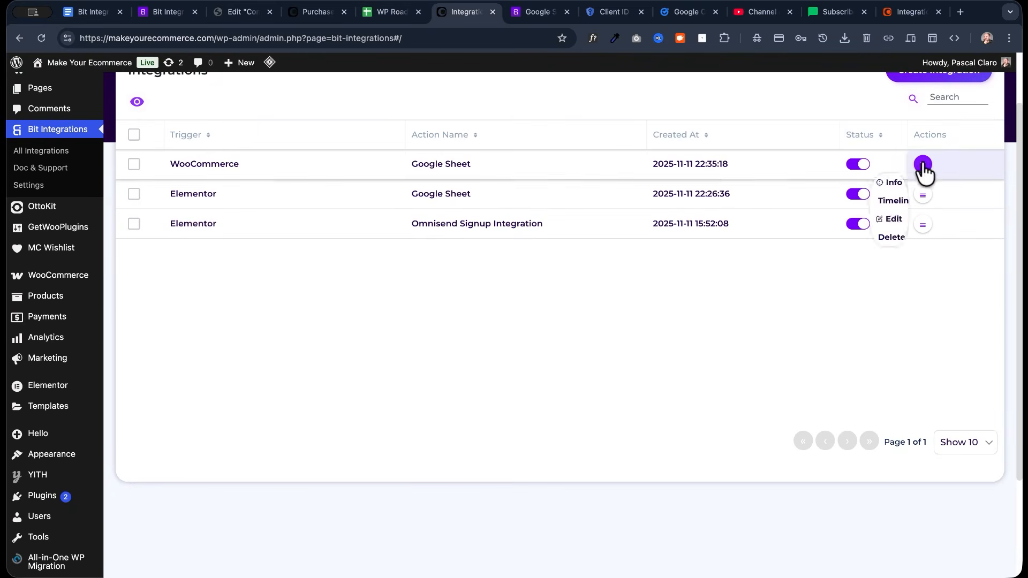
{"action": "left_click", "coordinate": [890, 201]}
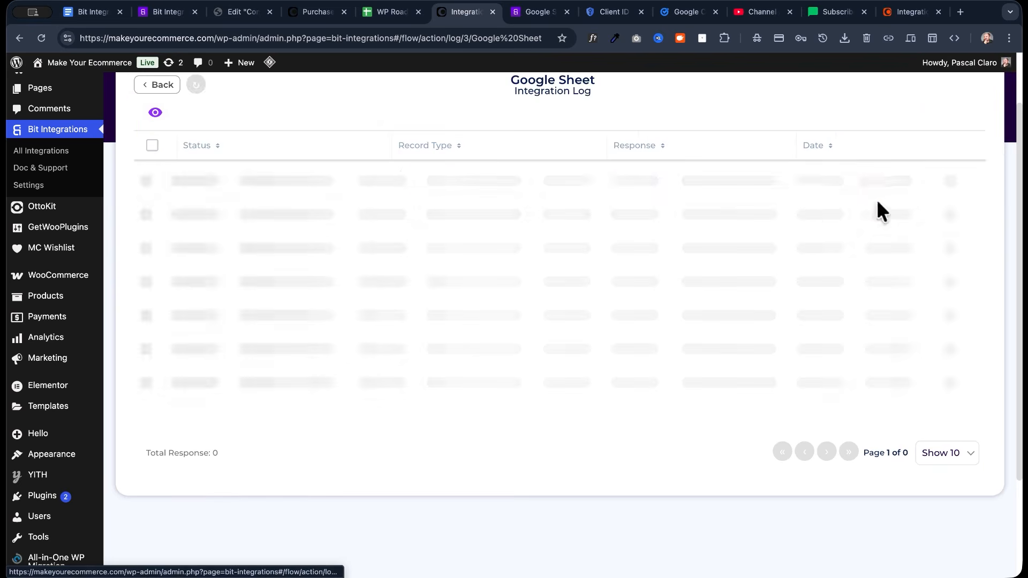
{"action": "left_click", "coordinate": [744, 175]}
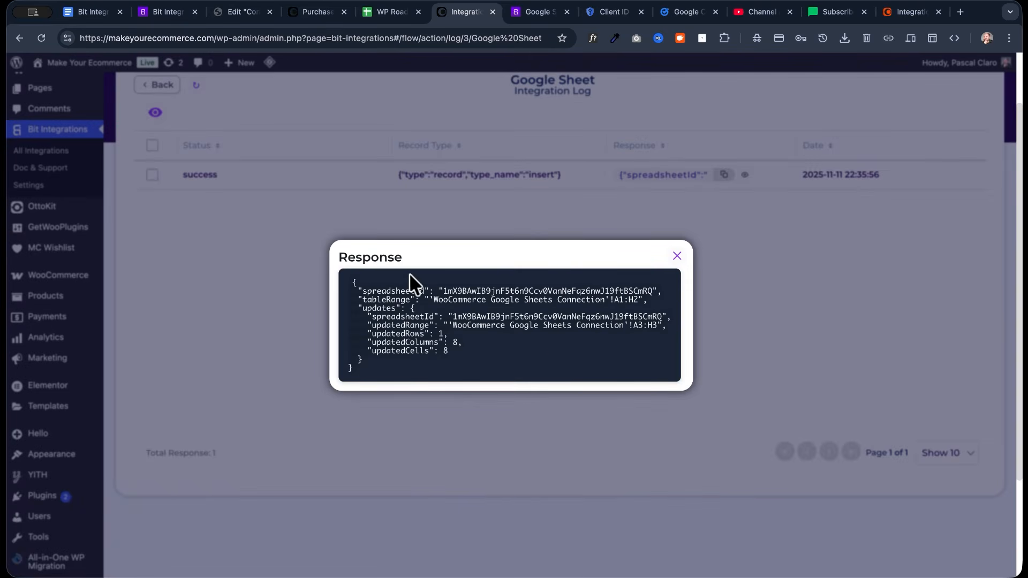
{"action": "left_click", "coordinate": [678, 258]}
{"action": "double_click", "coordinate": [190, 175]}
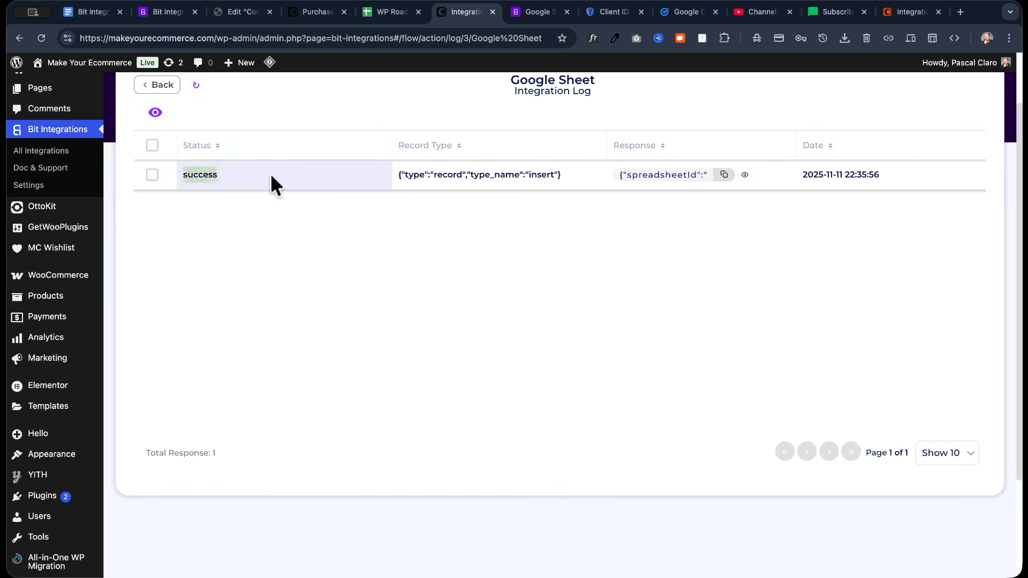
{"action": "scroll", "coordinate": [271, 173], "scroll_direction": "up", "scroll_amount": 2}
{"action": "left_click_drag", "start_coordinate": [511, 162], "coordinate": [618, 161]}
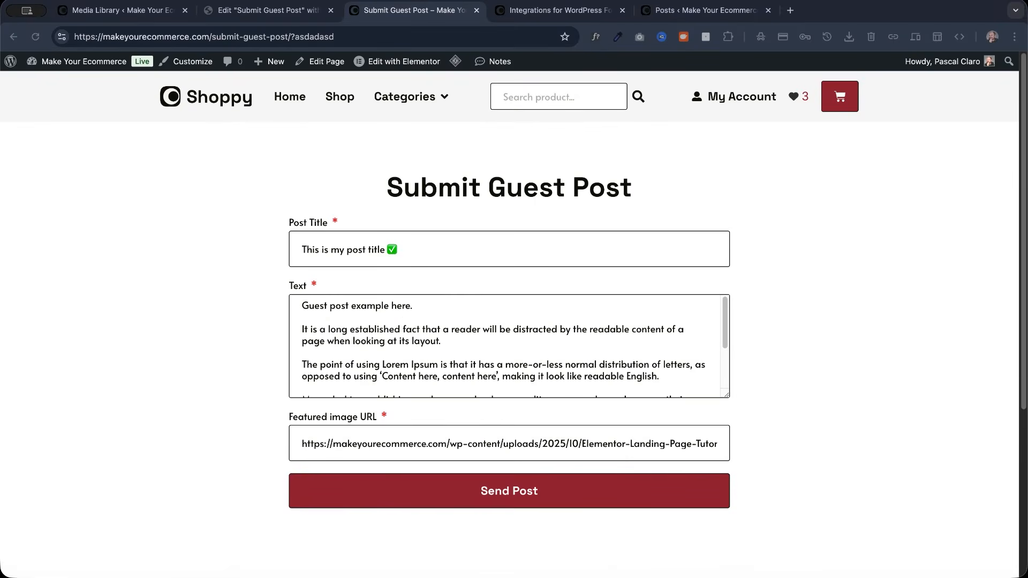
Review the post title, text and featured image URL filled into the Submit Guest Post form
{"action": "scroll", "coordinate": [509, 324], "scroll_direction": "down", "scroll_amount": 1}
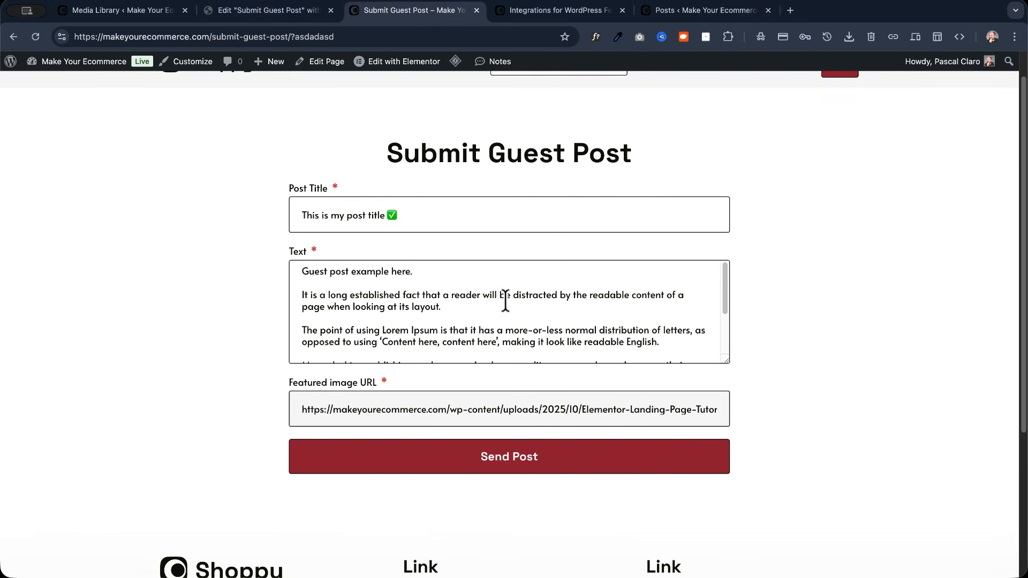
{"action": "scroll", "coordinate": [504, 300], "scroll_direction": "down", "scroll_amount": 3}
{"action": "scroll", "coordinate": [505, 300], "scroll_direction": "up", "scroll_amount": 3}
{"action": "scroll", "coordinate": [439, 289], "scroll_direction": "down", "scroll_amount": 3}
{"action": "scroll", "coordinate": [382, 313], "scroll_direction": "up", "scroll_amount": 3}
{"action": "scroll", "coordinate": [214, 265], "scroll_direction": "down", "scroll_amount": 3}
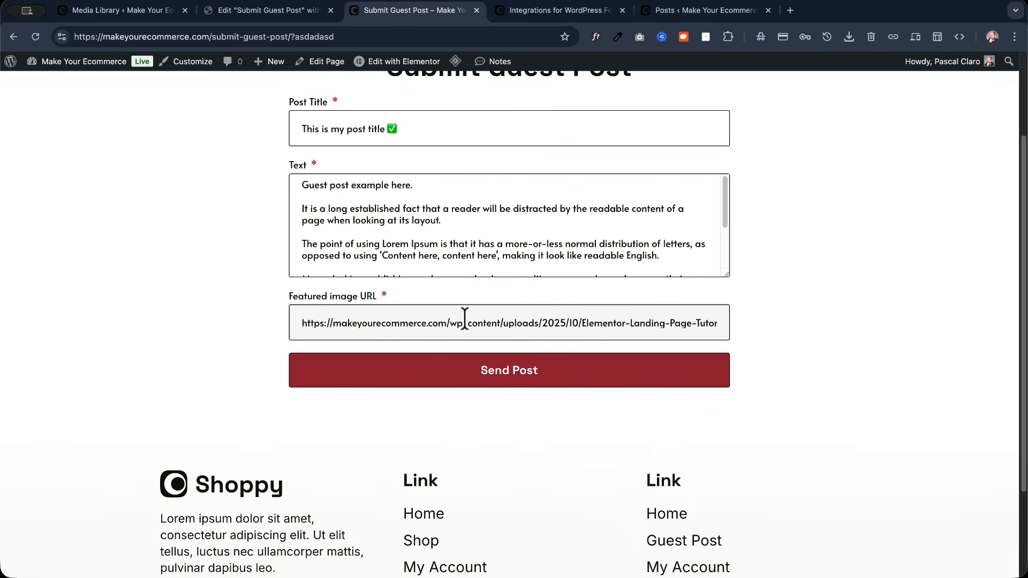
{"action": "scroll", "coordinate": [586, 317], "scroll_direction": "right", "scroll_amount": 2}
{"action": "scroll", "coordinate": [585, 319], "scroll_direction": "left", "scroll_amount": 2}
{"action": "scroll", "coordinate": [214, 245], "scroll_direction": "up", "scroll_amount": 3}
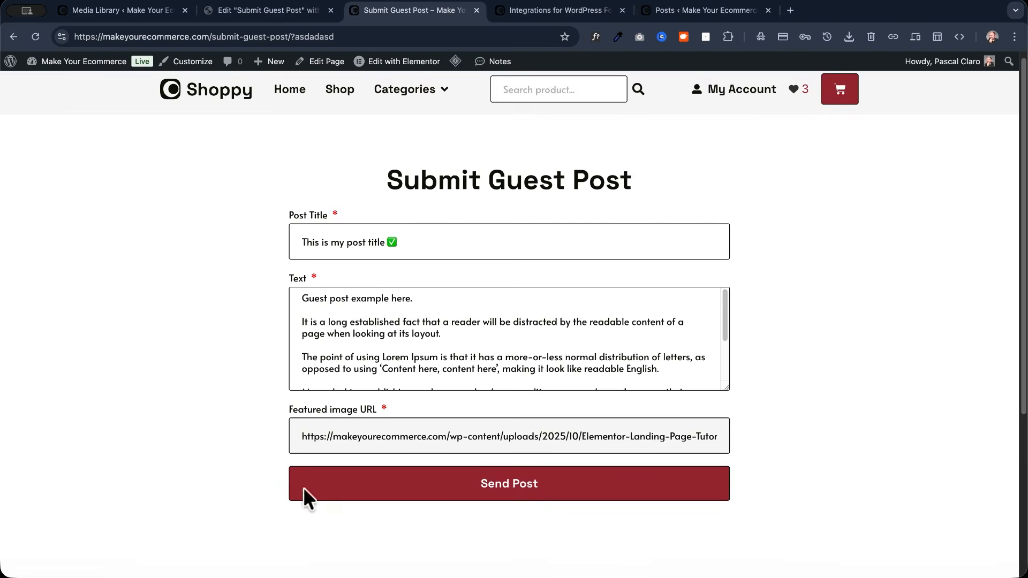
Send the filled guest post form and check the submission message below it
{"action": "left_click", "coordinate": [484, 492]}
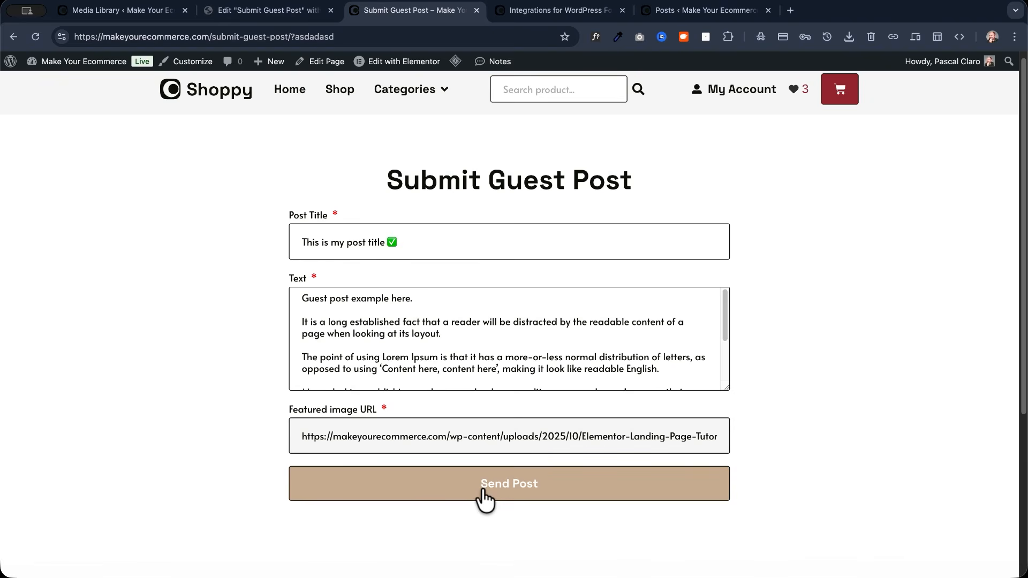
{"action": "left_click", "coordinate": [553, 493]}
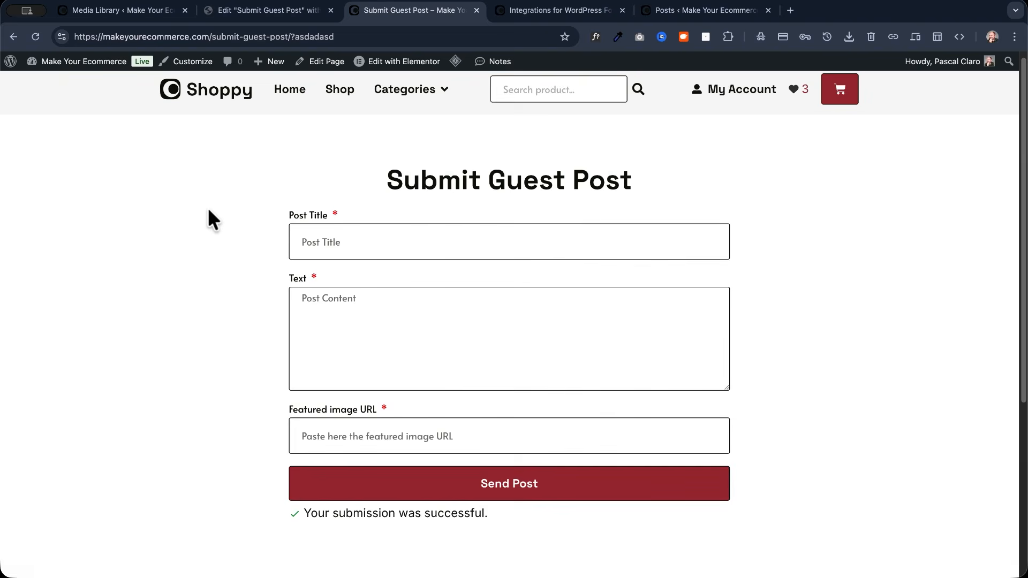
{"action": "scroll", "coordinate": [207, 213], "scroll_direction": "up", "scroll_amount": 1}
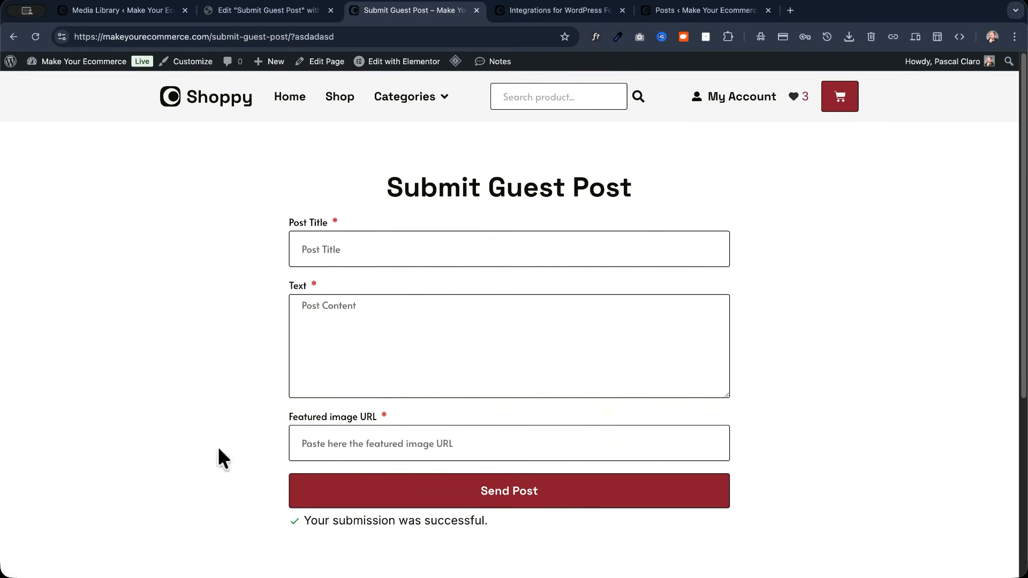
{"action": "triple_click", "coordinate": [356, 523]}
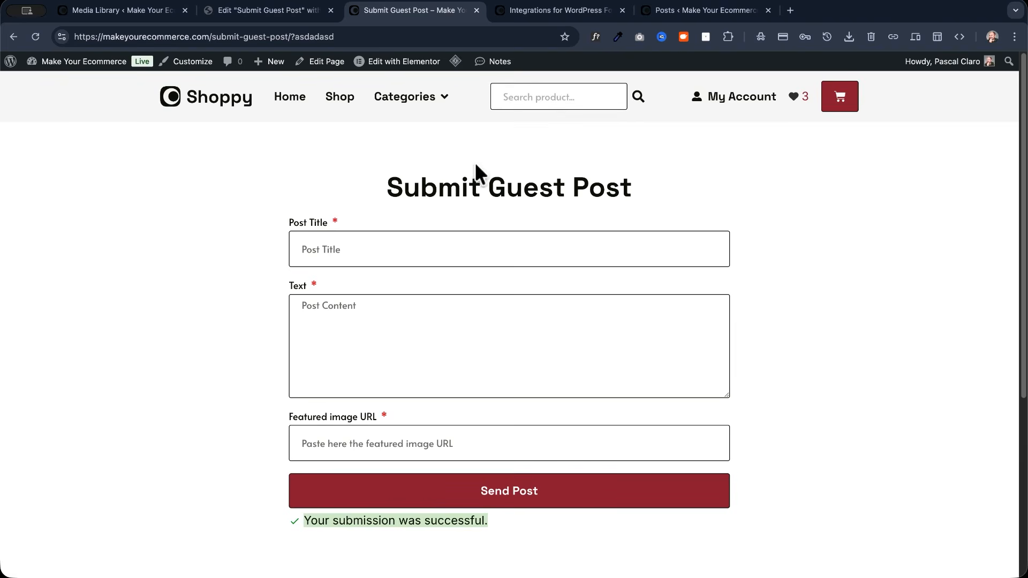
View the Guest Post Creation integration, and refresh the WordPress posts list to check the submitted post's status
{"action": "left_click", "coordinate": [545, 11]}
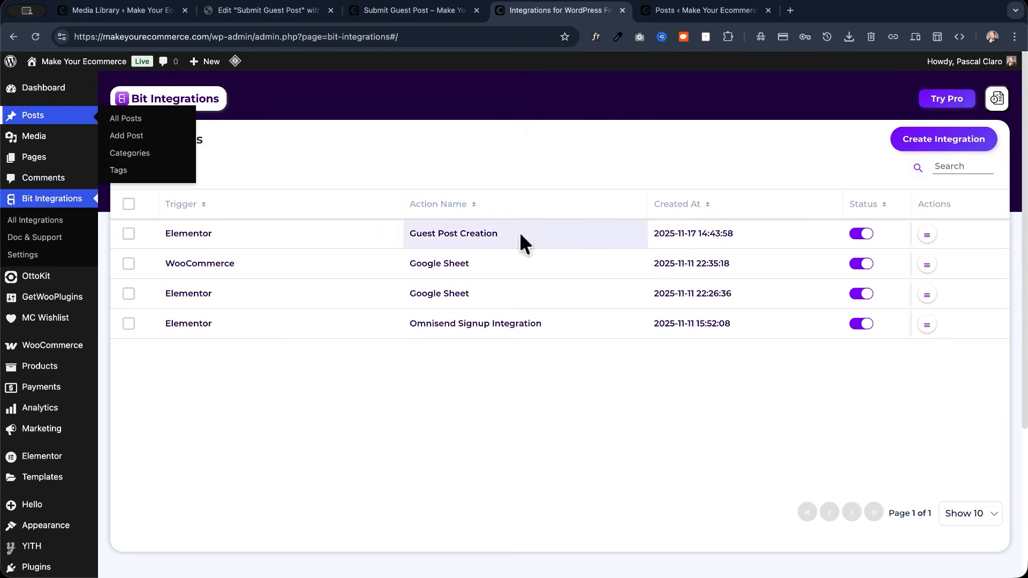
{"action": "left_click", "coordinate": [964, 236]}
{"action": "left_click", "coordinate": [669, 10]}
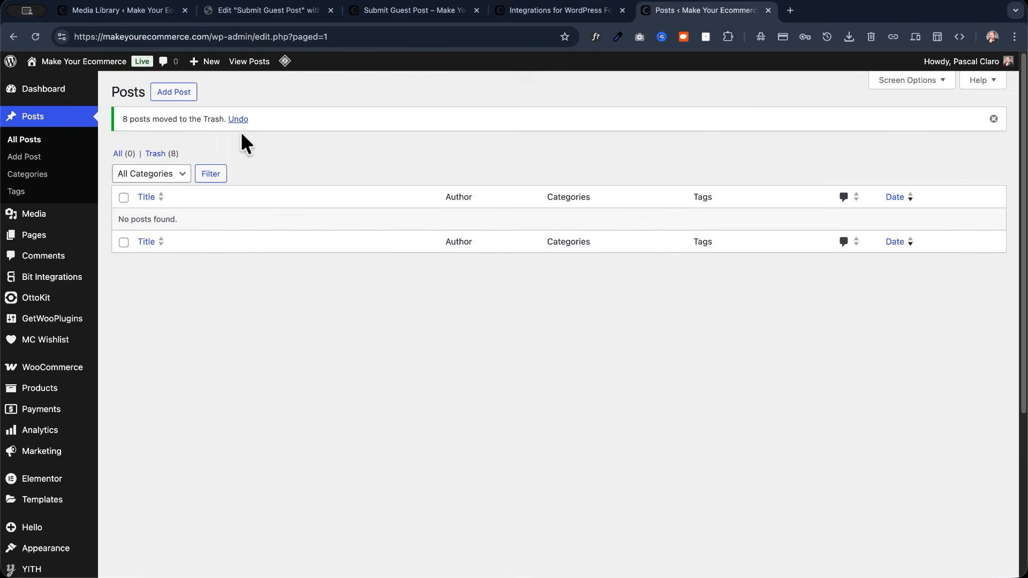
{"action": "left_click", "coordinate": [36, 37]}
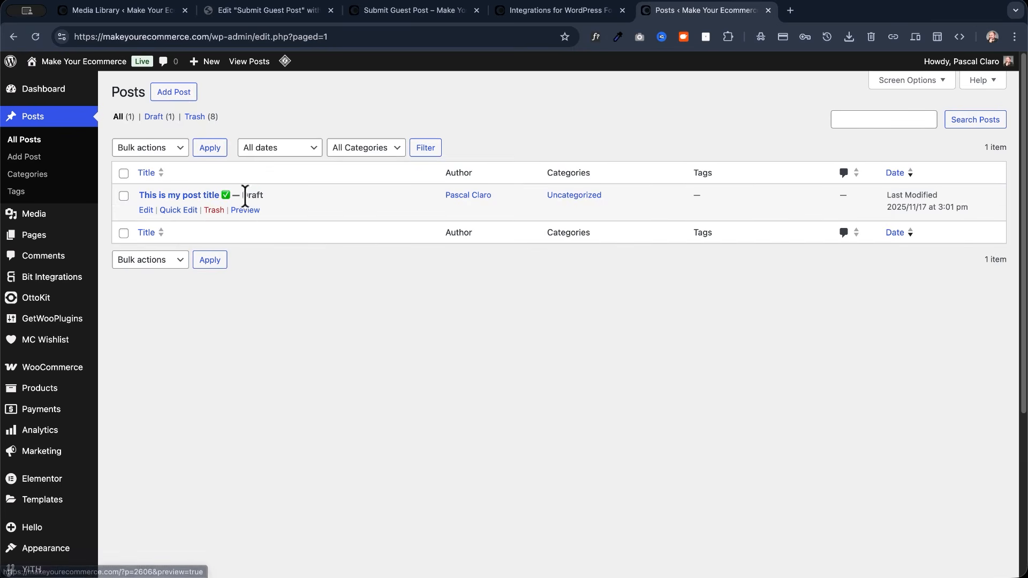
{"action": "left_click_drag", "start_coordinate": [242, 195], "coordinate": [283, 193]}
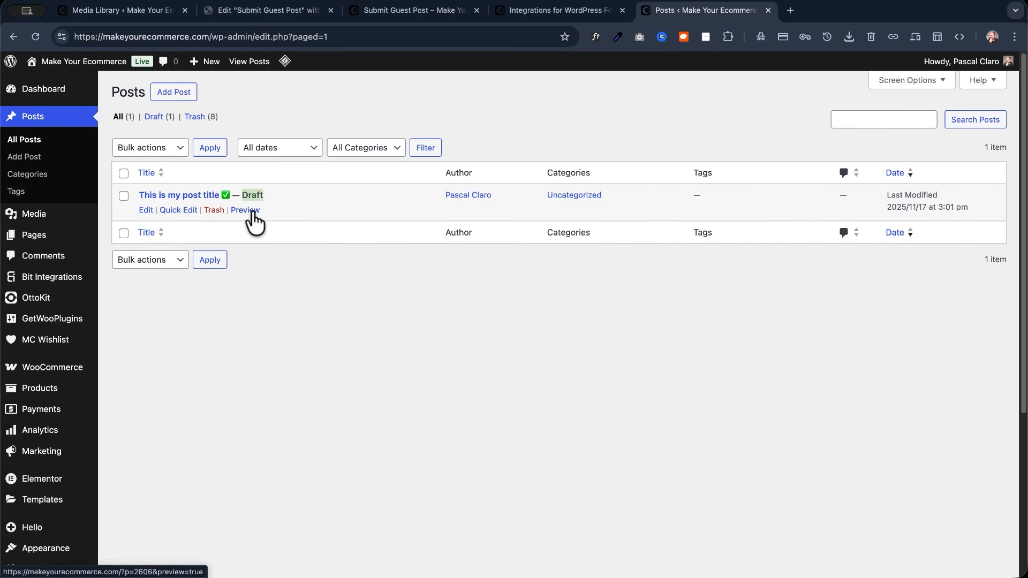
Preview the "This is my post title ✅" draft and examine its title, featured image and body text
{"action": "left_click", "coordinate": [251, 213]}
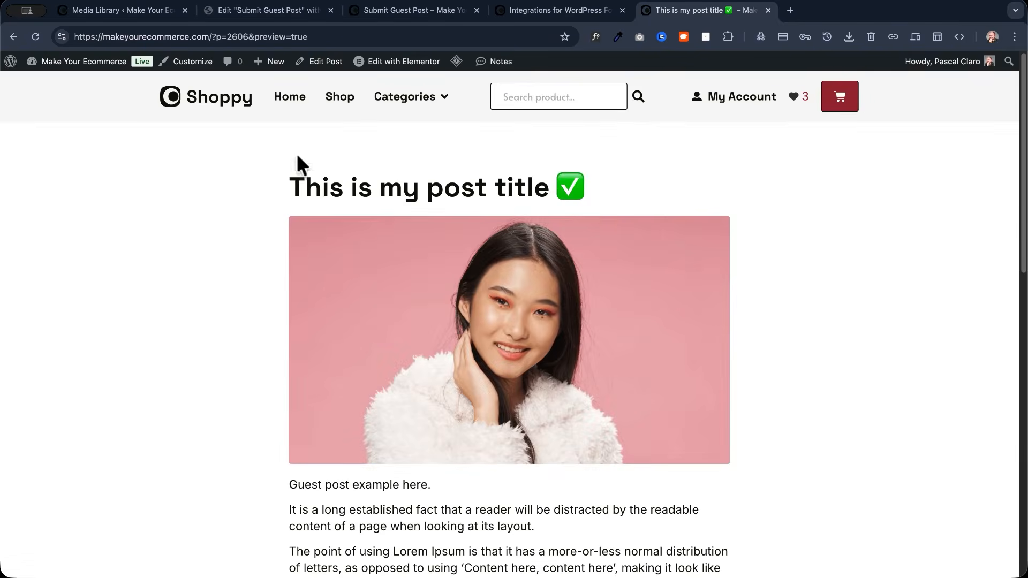
{"action": "left_click_drag", "start_coordinate": [291, 180], "coordinate": [615, 178]}
{"action": "left_click", "coordinate": [526, 316]}
{"action": "scroll", "coordinate": [358, 229], "scroll_direction": "down", "scroll_amount": 3}
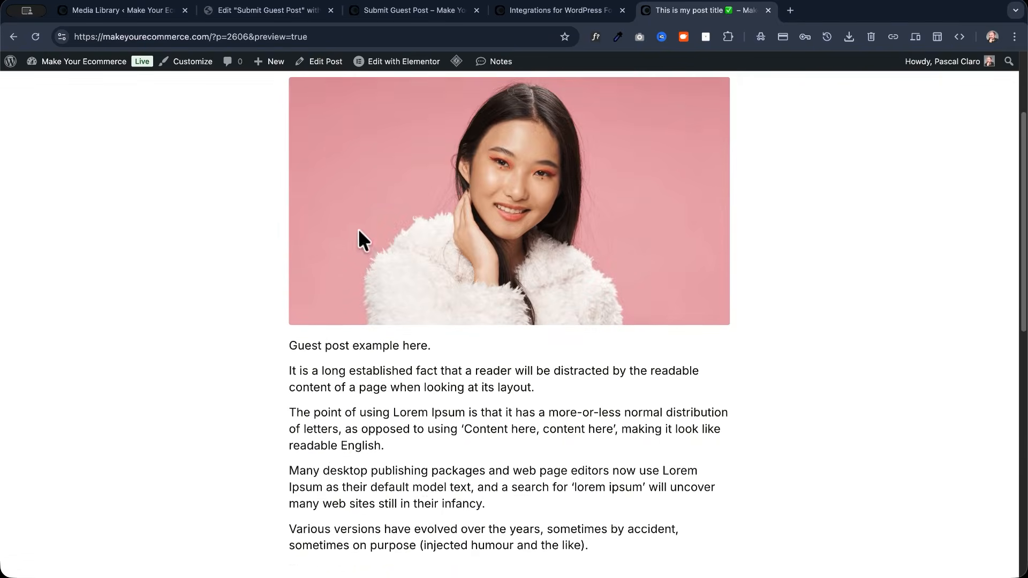
{"action": "scroll", "coordinate": [353, 393], "scroll_direction": "down", "scroll_amount": 5}
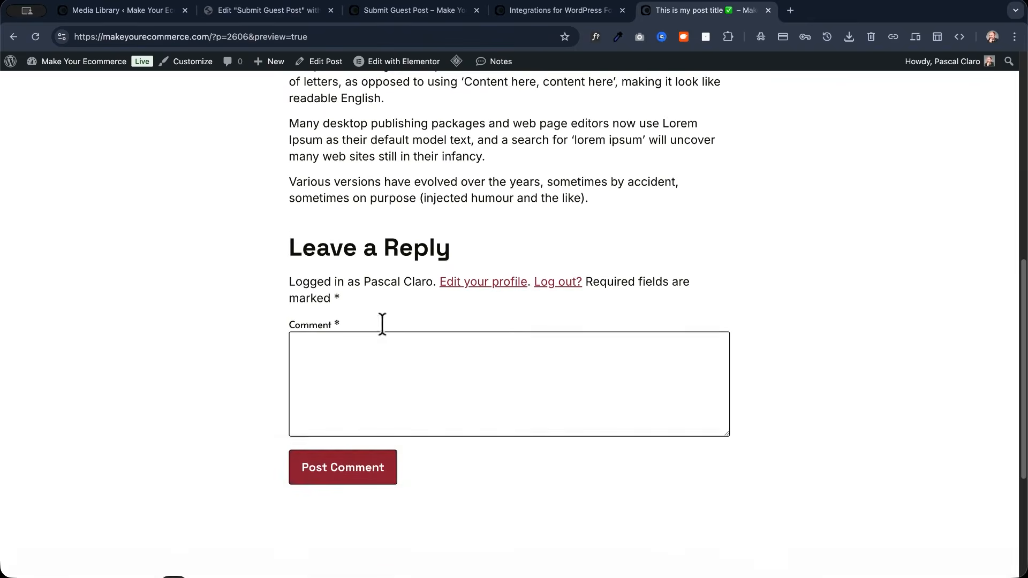
{"action": "scroll", "coordinate": [374, 361], "scroll_direction": "down", "scroll_amount": 3}
{"action": "scroll", "coordinate": [374, 369], "scroll_direction": "up", "scroll_amount": 15}
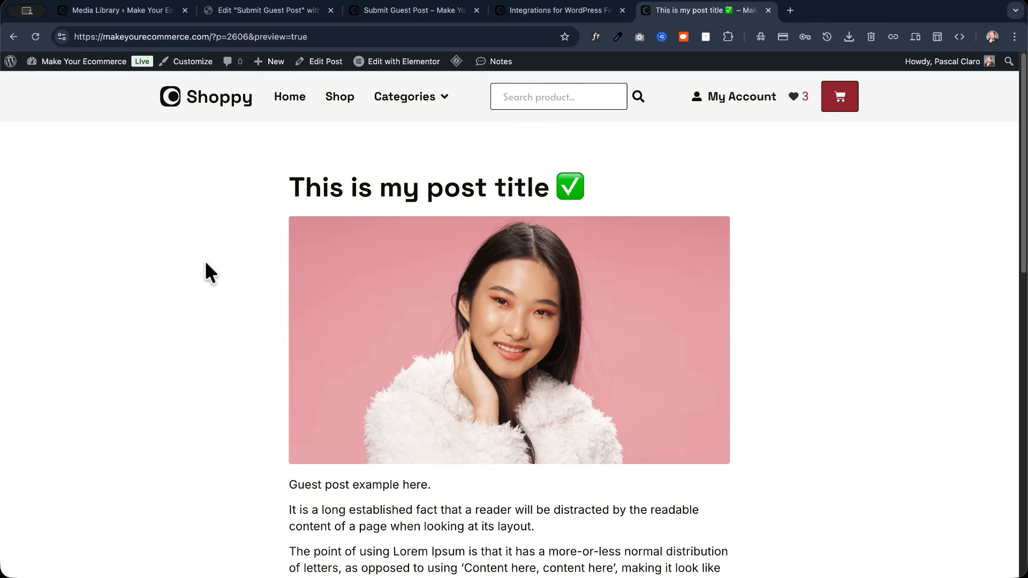
Create a new integration with the Elementor Form Submission trigger and start fetching a form entry
{"action": "key", "text": "ctrl+shift+Tab"}
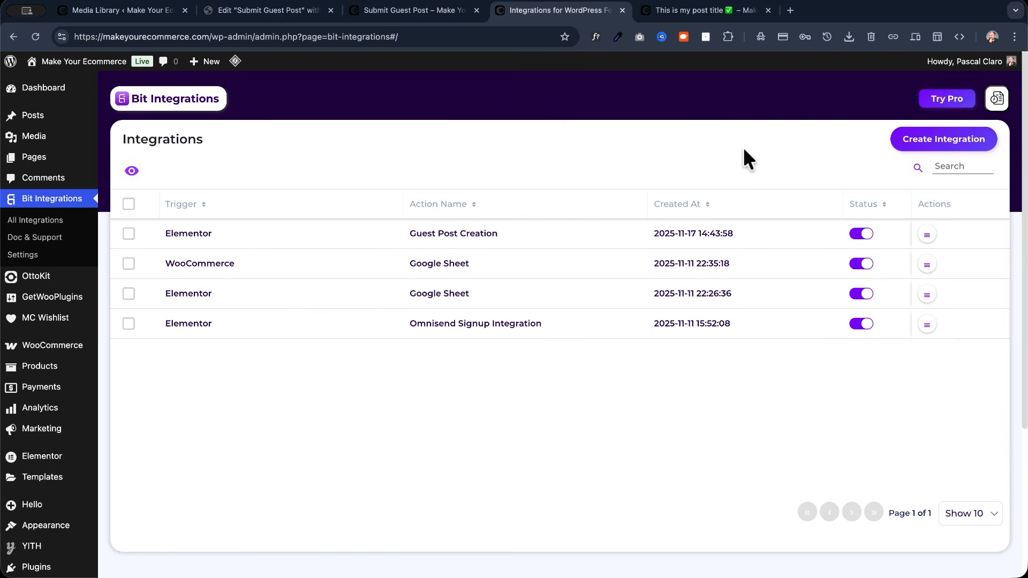
{"action": "left_click", "coordinate": [931, 144]}
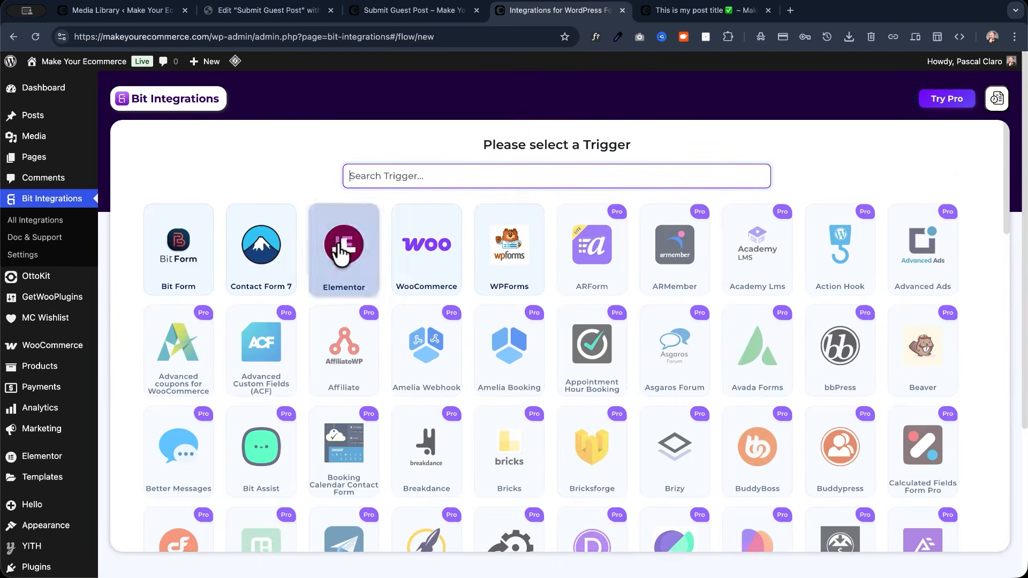
{"action": "left_click", "coordinate": [344, 246]}
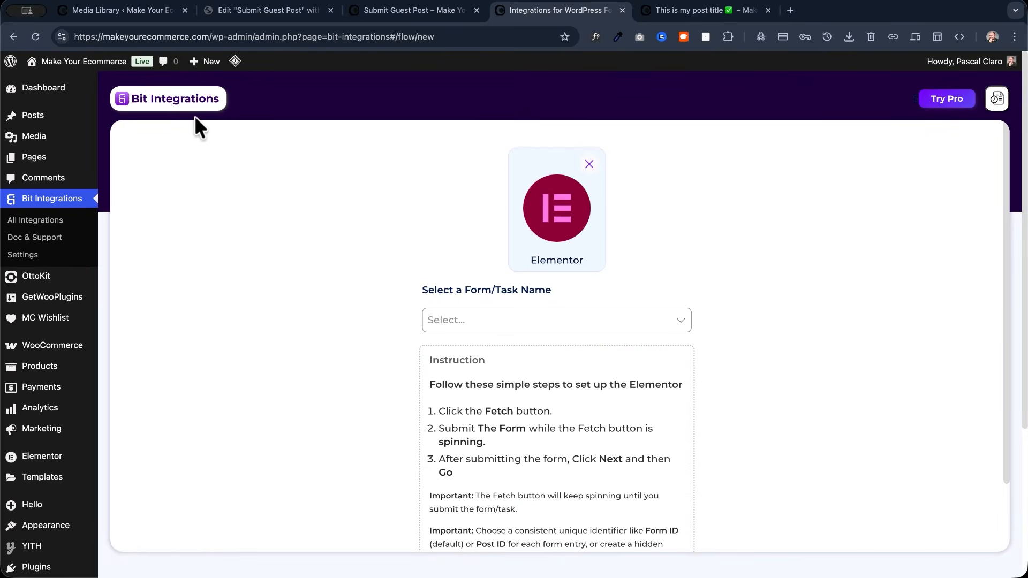
{"action": "left_click", "coordinate": [427, 315]}
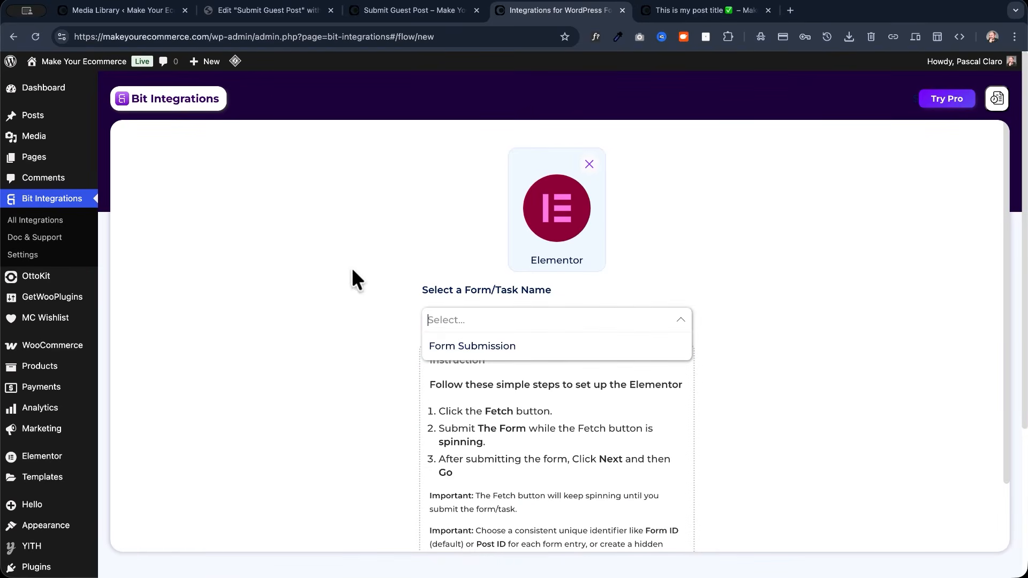
{"action": "left_click", "coordinate": [491, 353]}
{"action": "left_click", "coordinate": [551, 366]}
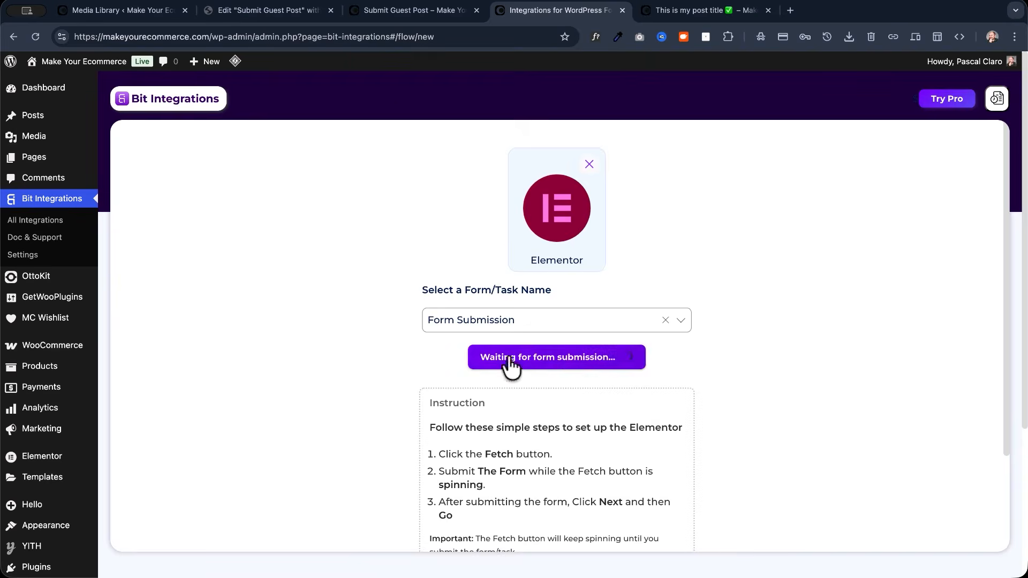
Send the Submit Guest Post form with "Test" as post title and text plus a featured image URL
{"action": "left_click", "coordinate": [435, 12]}
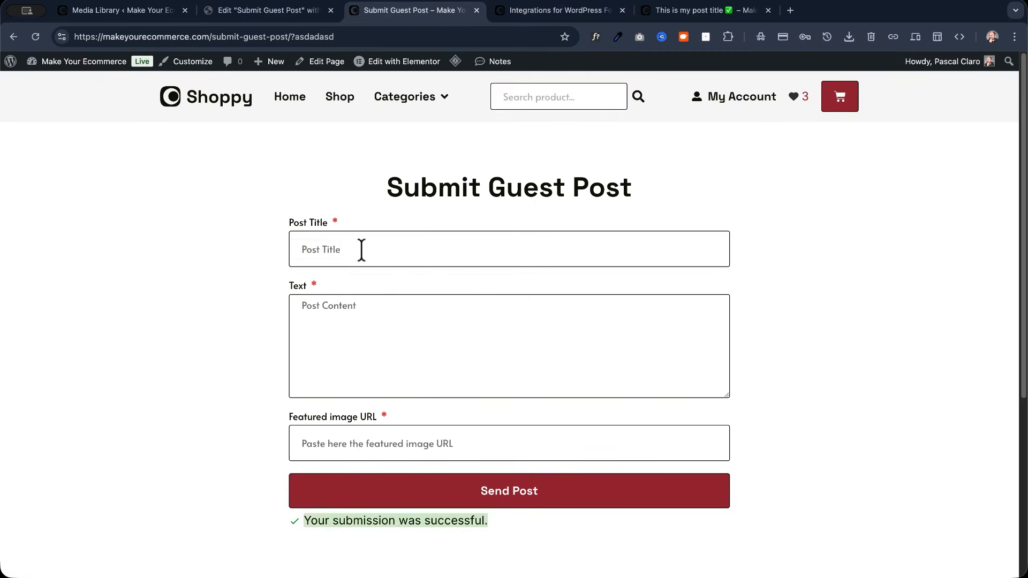
{"action": "left_click", "coordinate": [356, 233]}
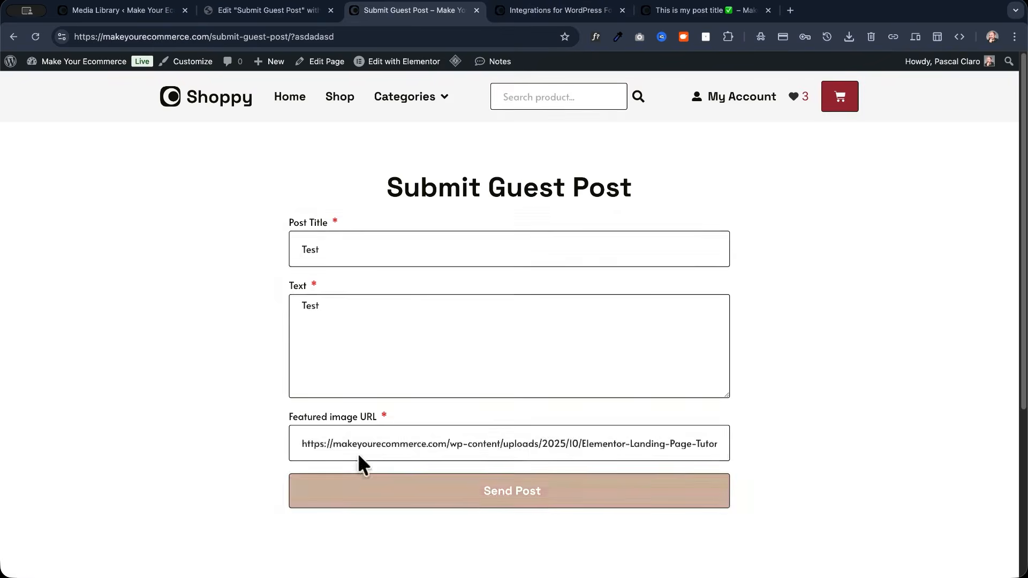
{"action": "left_click", "coordinate": [357, 480]}
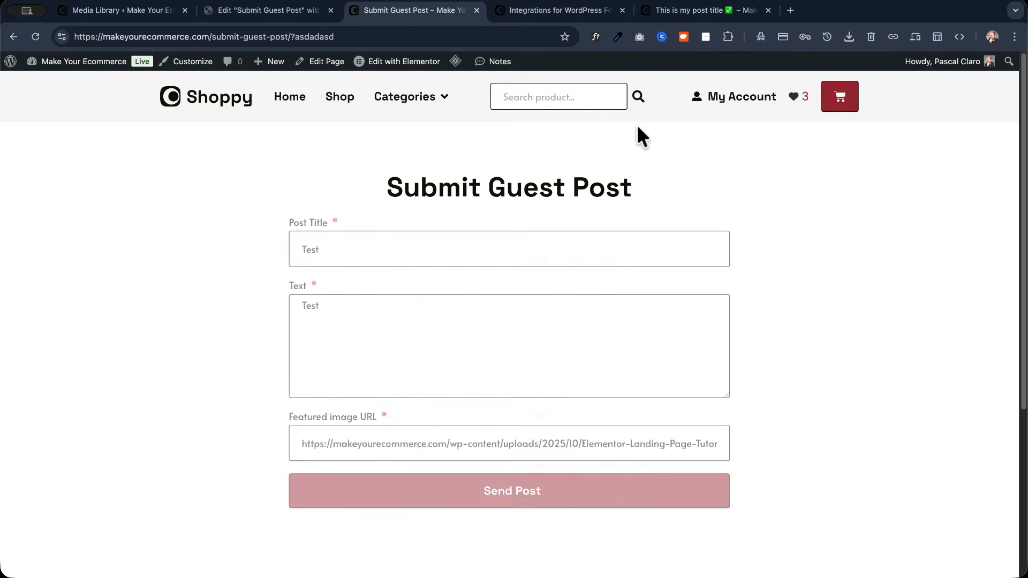
Review the fetched form fields in the new integration and choose WP Post Creation as its action
{"action": "left_click", "coordinate": [552, 11]}
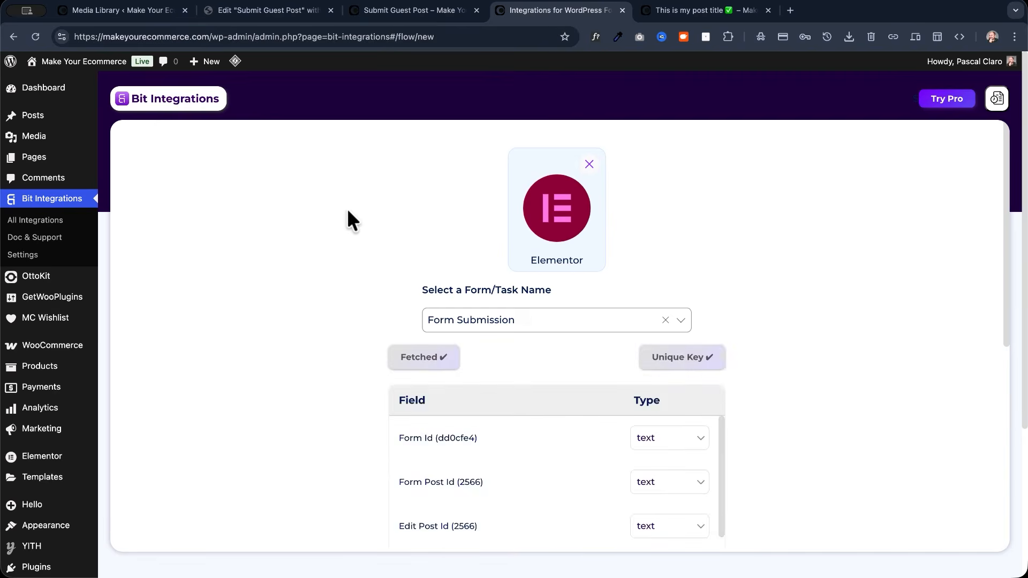
{"action": "scroll", "coordinate": [346, 214], "scroll_direction": "down", "scroll_amount": 5}
{"action": "scroll", "coordinate": [548, 264], "scroll_direction": "down", "scroll_amount": 2}
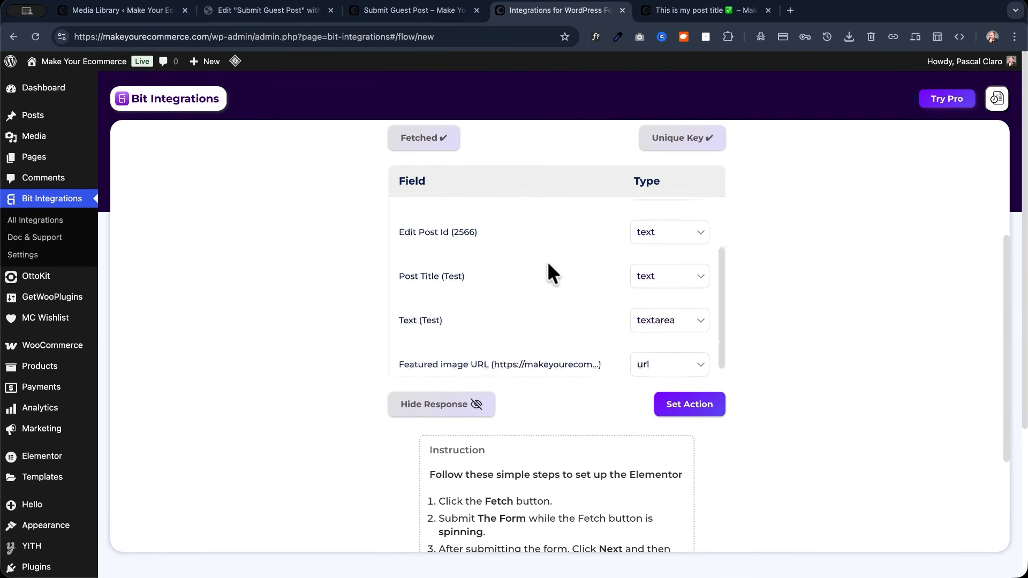
{"action": "scroll", "coordinate": [547, 261], "scroll_direction": "up", "scroll_amount": 2}
{"action": "scroll", "coordinate": [547, 262], "scroll_direction": "down", "scroll_amount": 3}
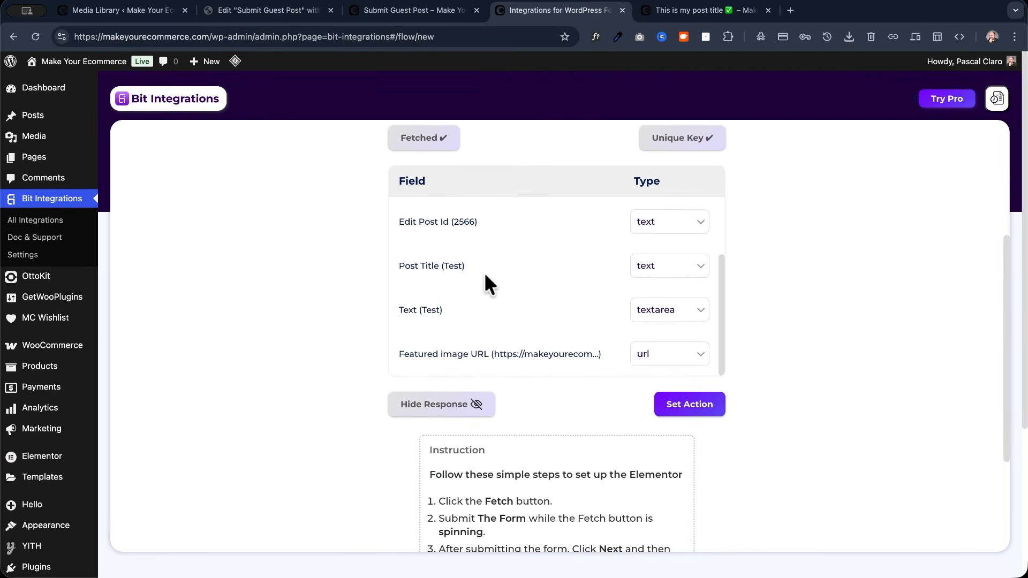
{"action": "left_click", "coordinate": [696, 416]}
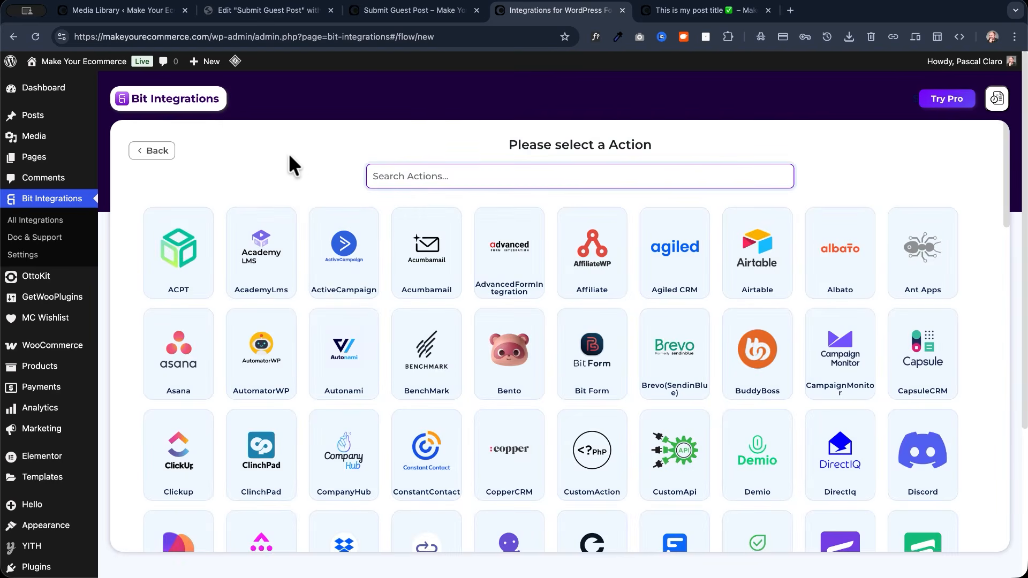
{"action": "type", "text": "wp"}
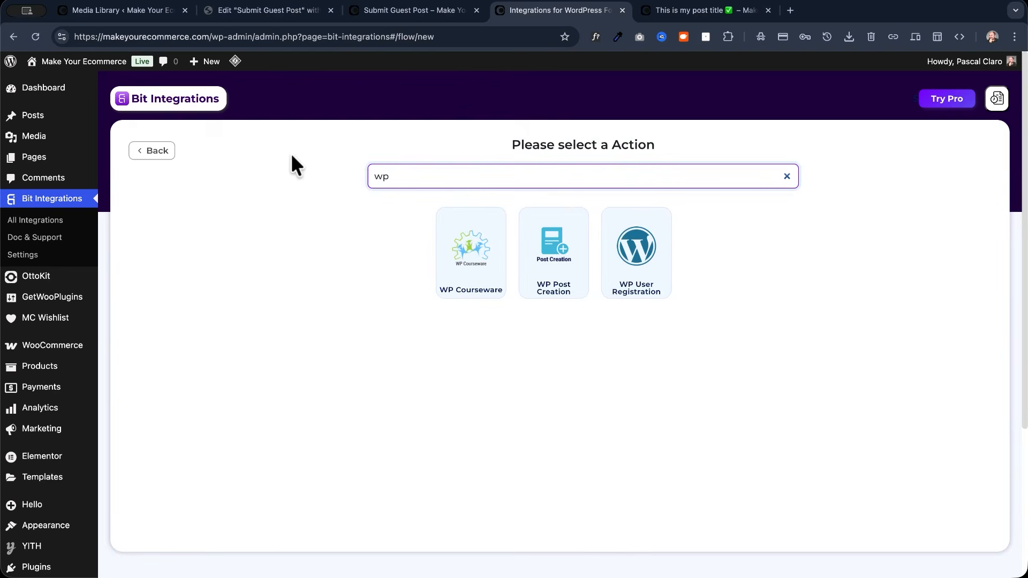
{"action": "left_click", "coordinate": [548, 262]}
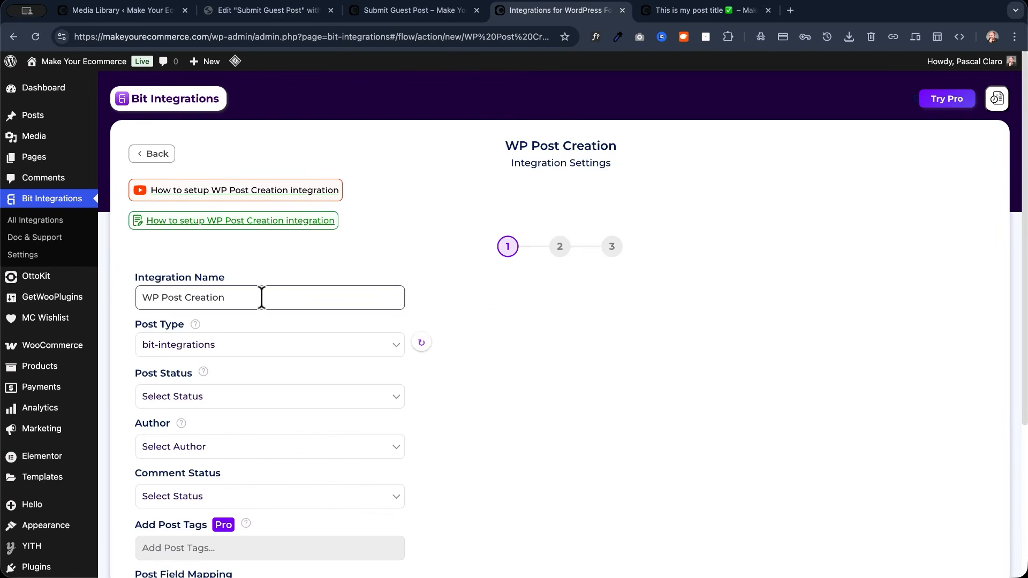
Set the integration's post type to Posts and name it "Guest Post Creation V2"
{"action": "left_click", "coordinate": [378, 349]}
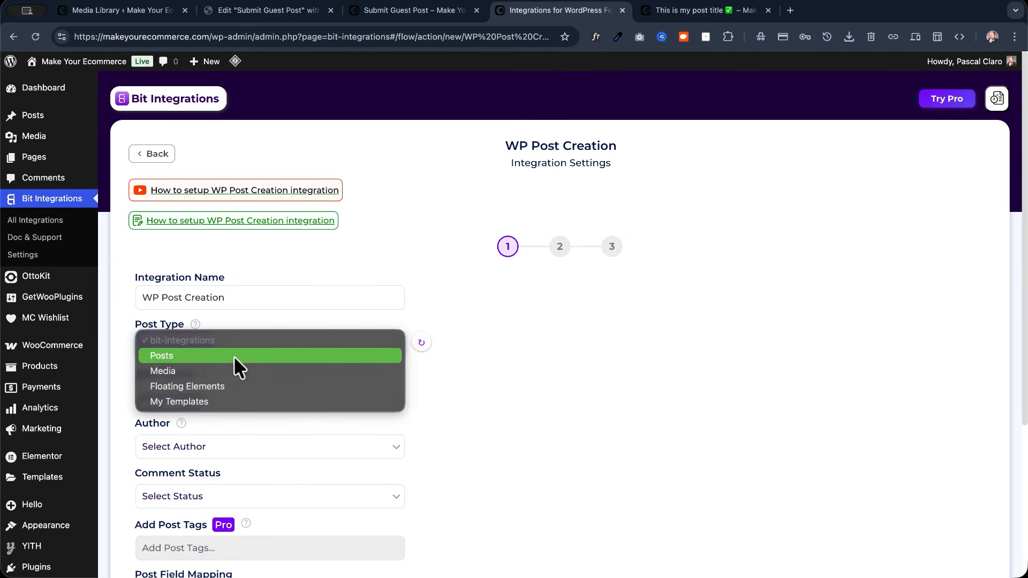
{"action": "left_click", "coordinate": [182, 355]}
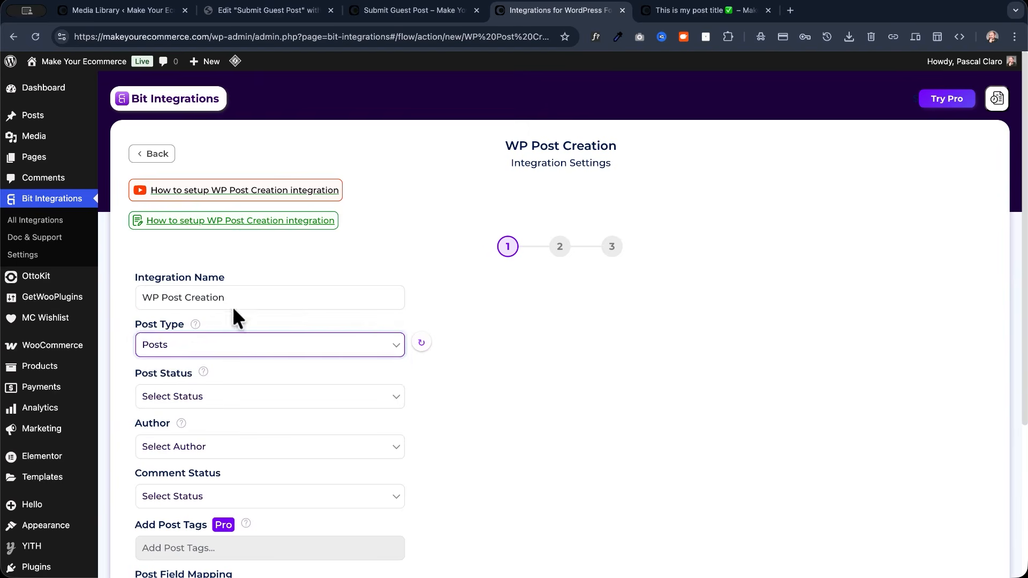
{"action": "triple_click", "coordinate": [218, 296]}
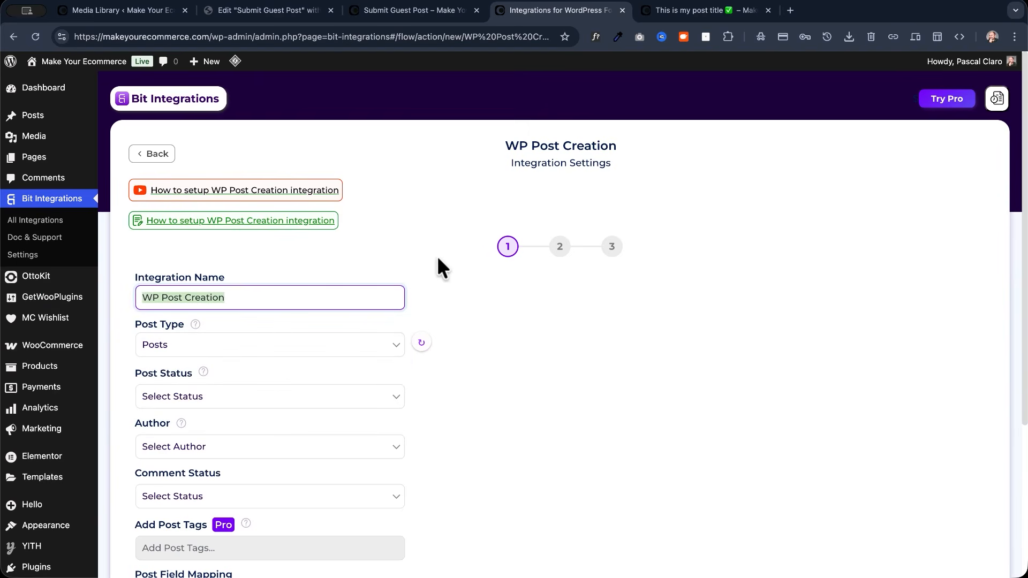
{"action": "type", "text": "Guest Post Creation V2"}
Set the post status to Draft, the author to Logged In User and the comment status to Open
{"action": "scroll", "coordinate": [399, 281], "scroll_direction": "down", "scroll_amount": 5}
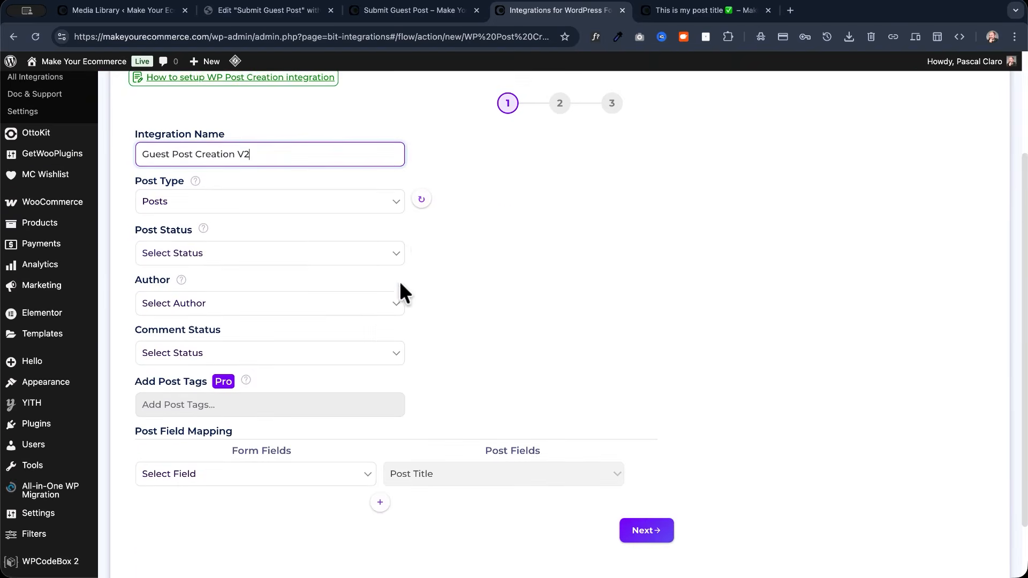
{"action": "left_click", "coordinate": [178, 255]}
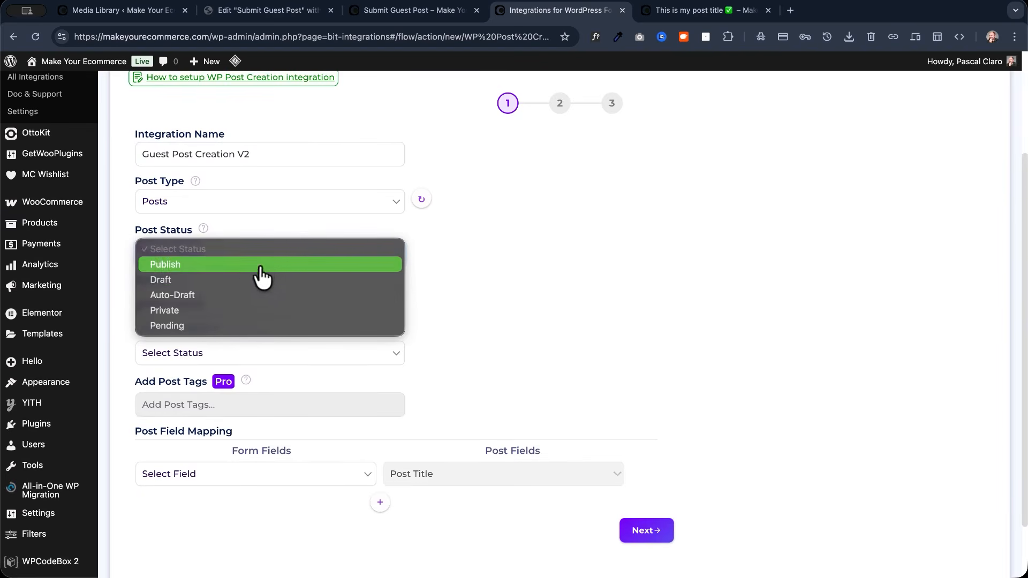
{"action": "left_click", "coordinate": [232, 281]}
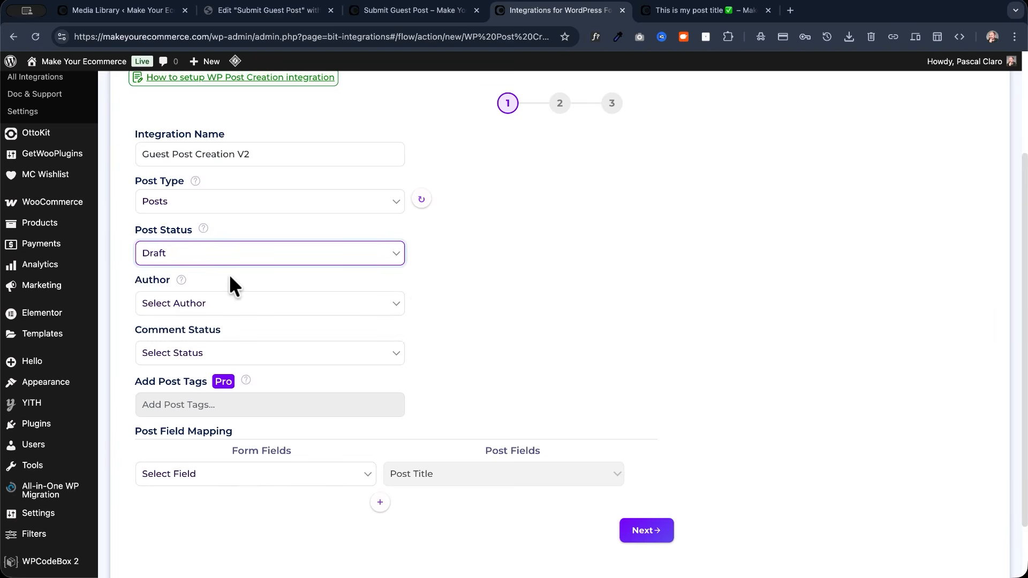
{"action": "scroll", "coordinate": [230, 274], "scroll_direction": "down", "scroll_amount": 3}
{"action": "left_click", "coordinate": [216, 236]}
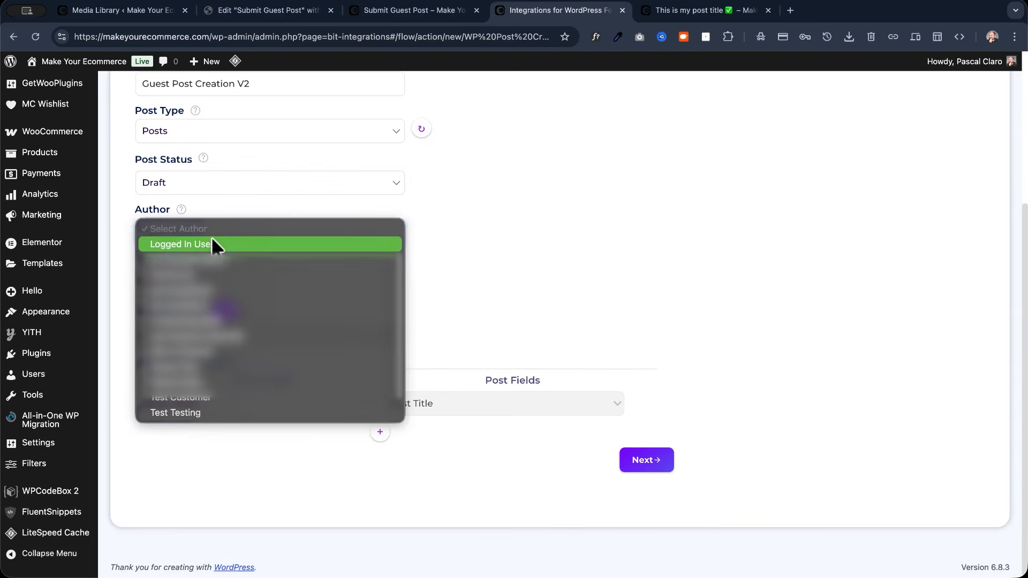
{"action": "left_click", "coordinate": [251, 246]}
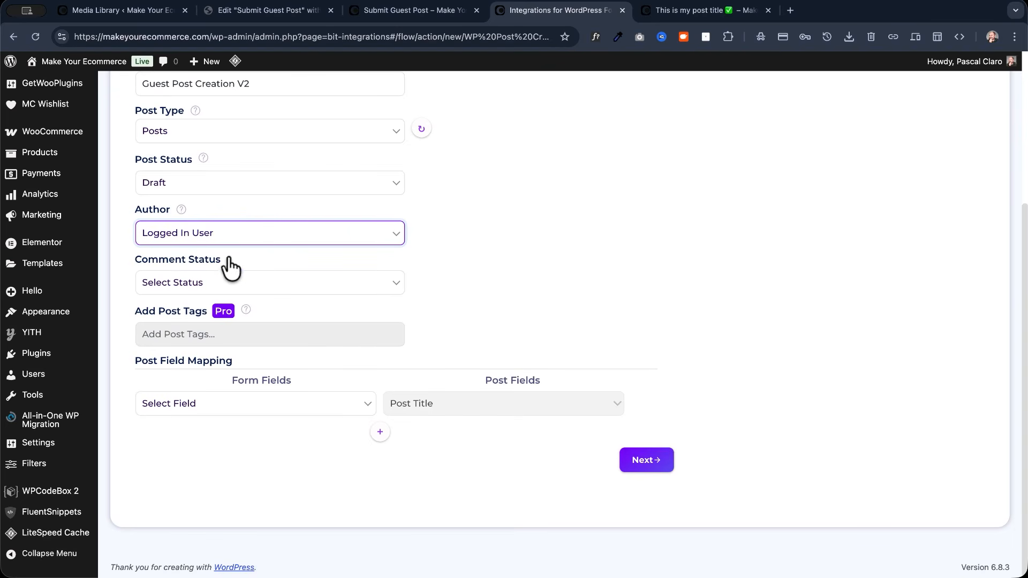
{"action": "left_click", "coordinate": [353, 289]}
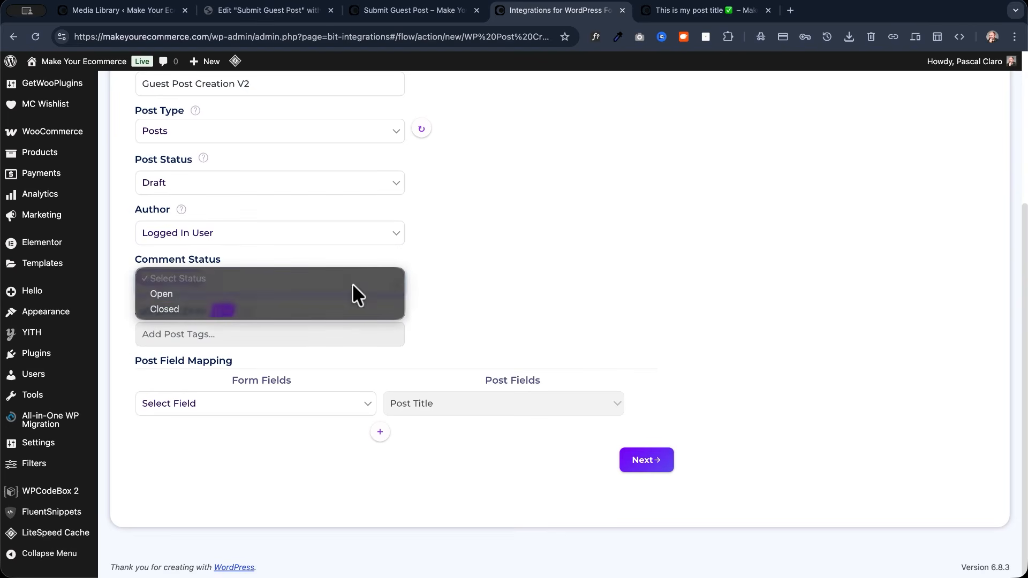
{"action": "left_click", "coordinate": [208, 298]}
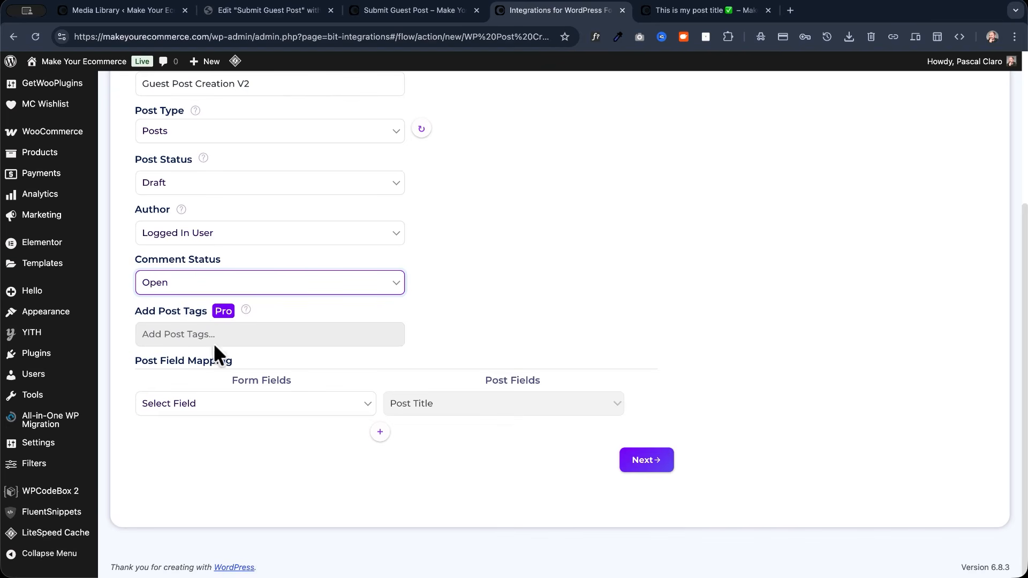
Map the form's Post Title field to Post Title and its Text field to Post Content
{"action": "left_click", "coordinate": [211, 402]}
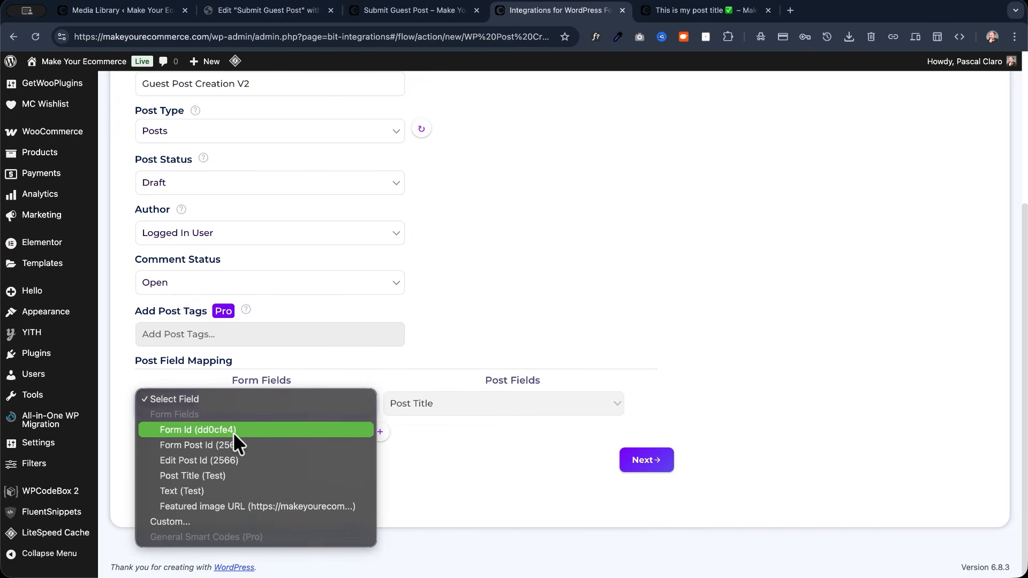
{"action": "left_click", "coordinate": [202, 476]}
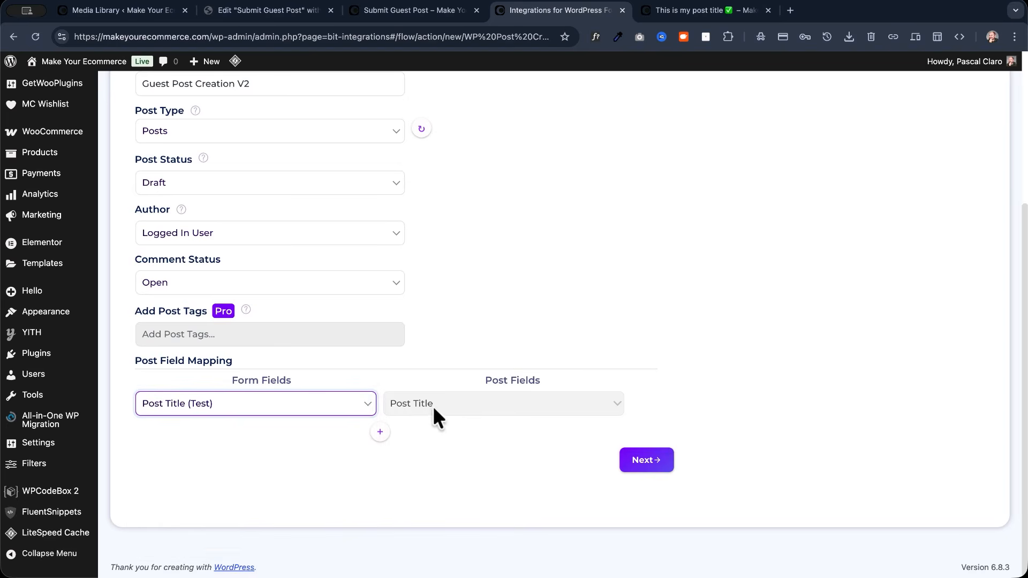
{"action": "left_click", "coordinate": [381, 431]}
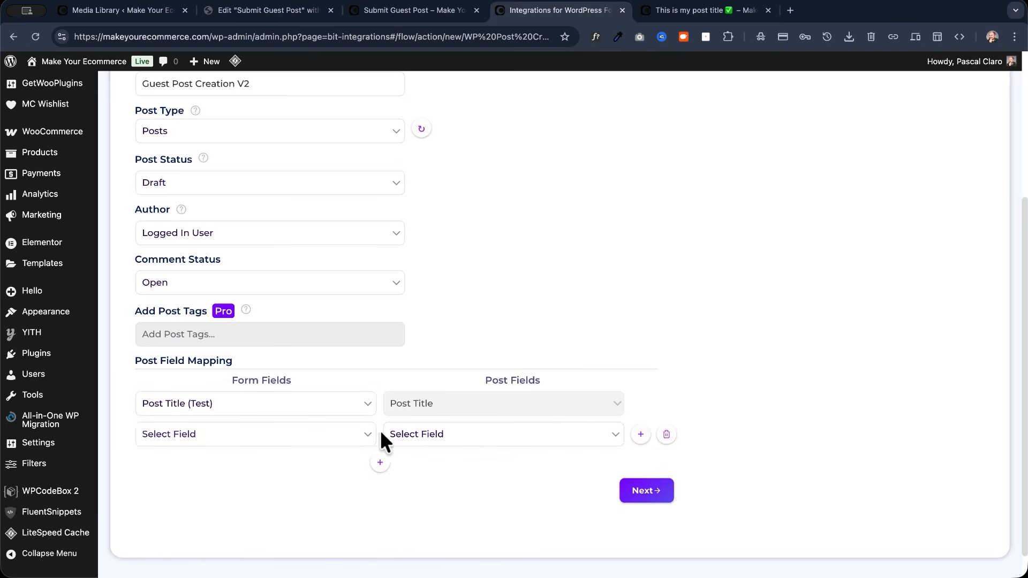
{"action": "left_click", "coordinate": [247, 434]}
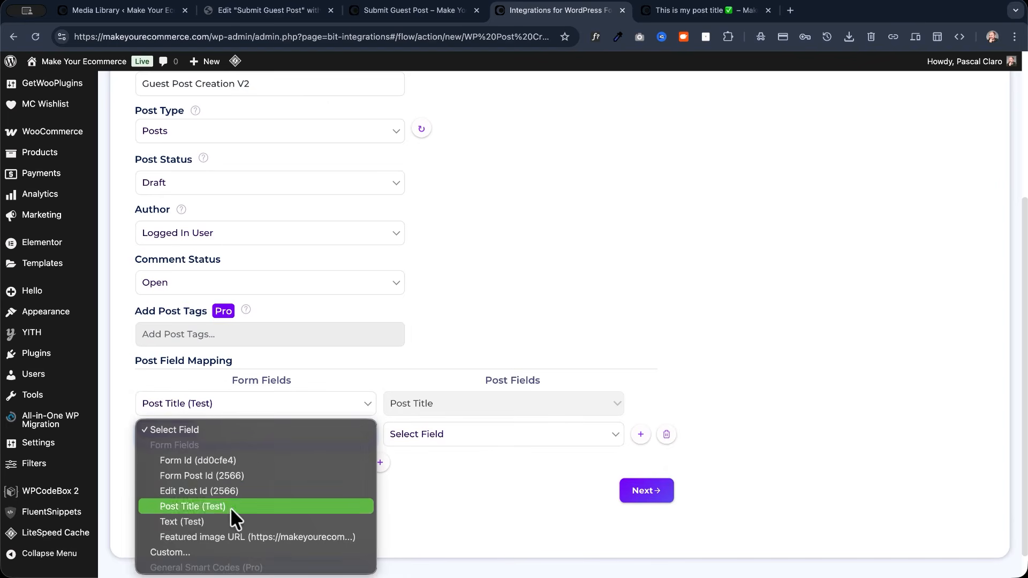
{"action": "left_click", "coordinate": [227, 521]}
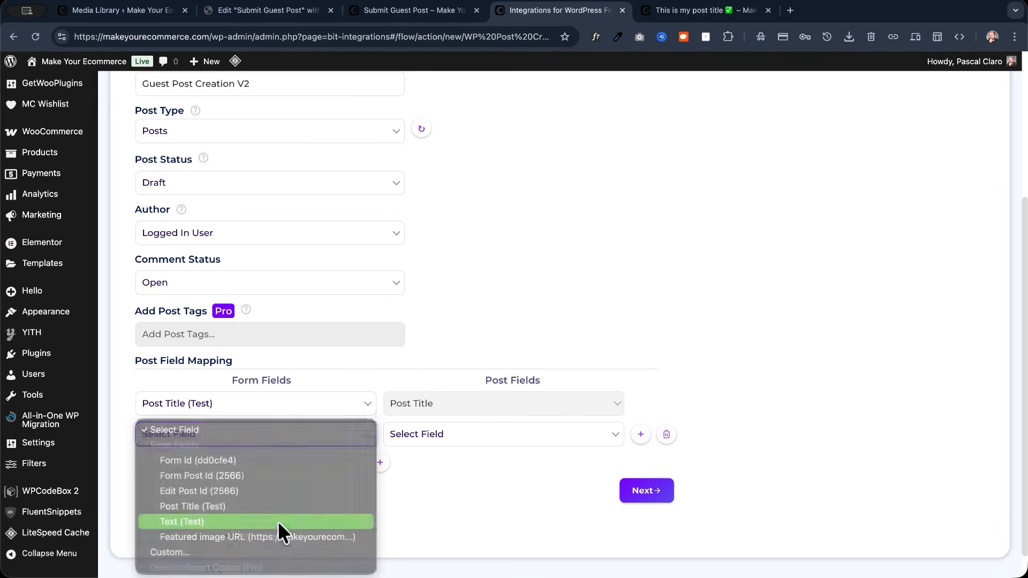
{"action": "left_click", "coordinate": [443, 432]}
{"action": "left_click", "coordinate": [439, 475]}
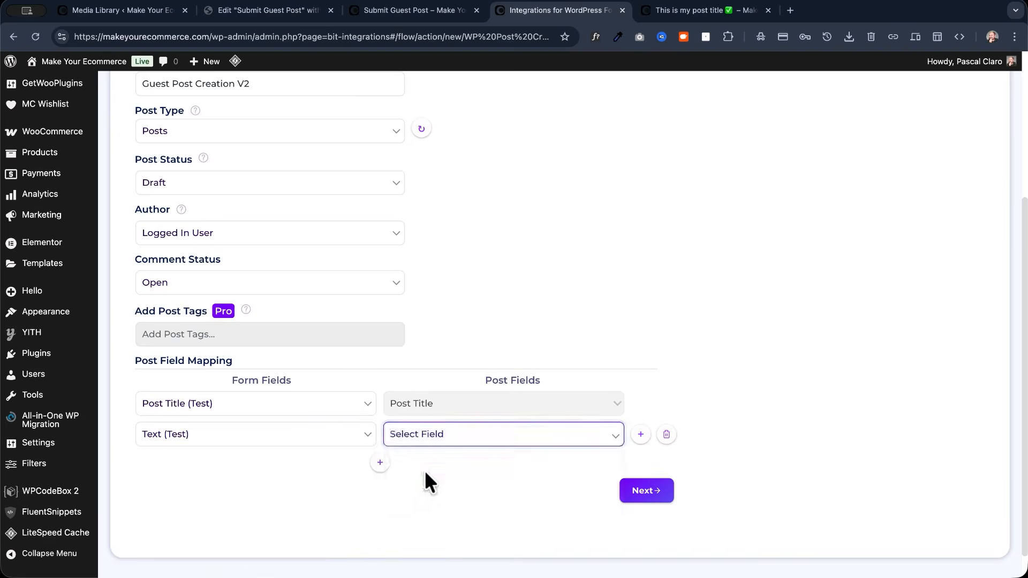
Map the form's Featured image URL field to Featured Image and continue to the custom field mapping stage
{"action": "left_click", "coordinate": [380, 462]}
{"action": "left_click", "coordinate": [458, 464]}
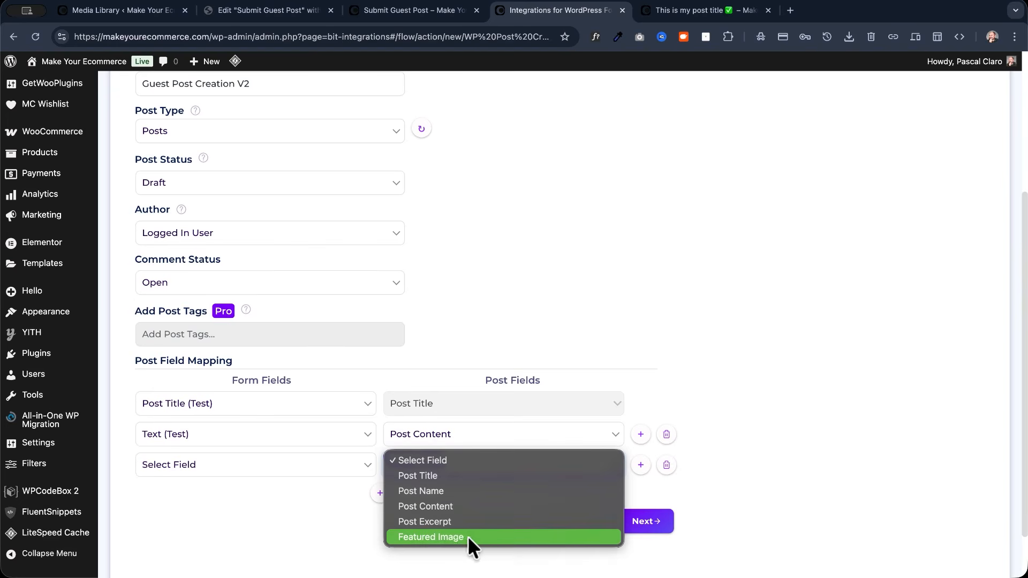
{"action": "left_click", "coordinate": [327, 484]}
{"action": "left_click", "coordinate": [266, 465]}
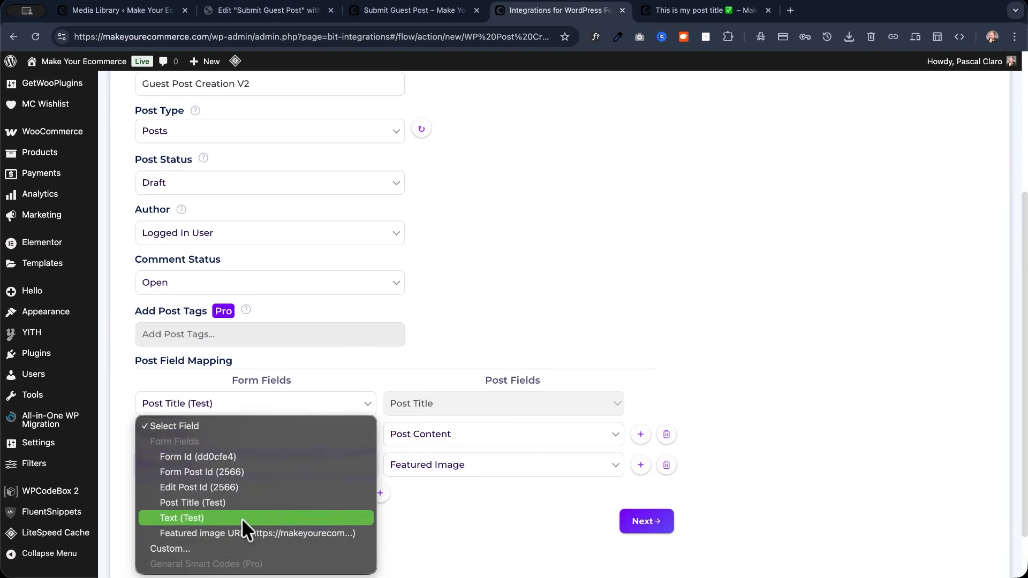
{"action": "left_click", "coordinate": [217, 533]}
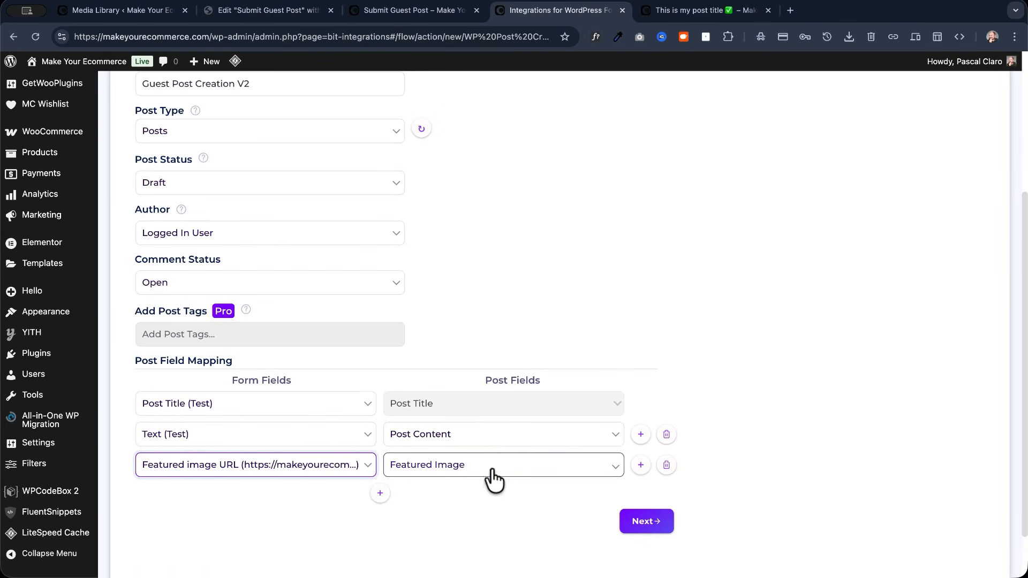
{"action": "left_click", "coordinate": [650, 523]}
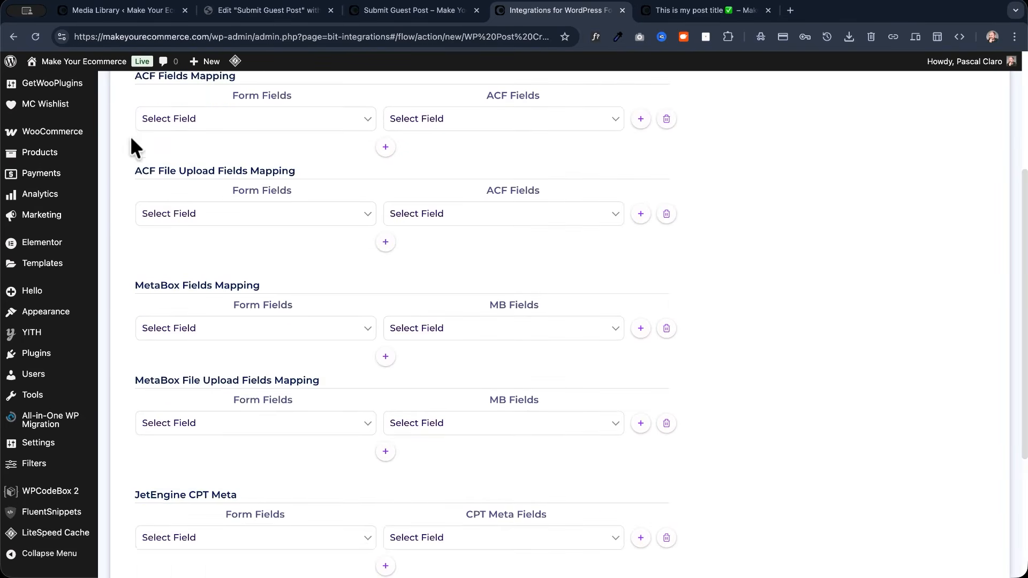
{"action": "scroll", "coordinate": [129, 136], "scroll_direction": "up", "scroll_amount": 1}
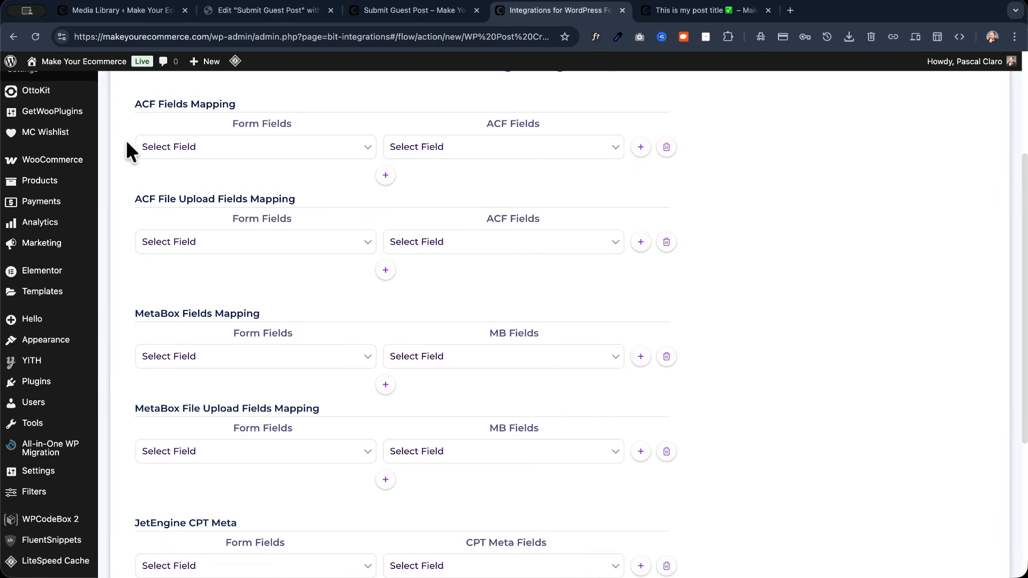
Leave the custom field mappings unset, then finish and save the guest post integration
{"action": "scroll", "coordinate": [126, 140], "scroll_direction": "down", "scroll_amount": 8}
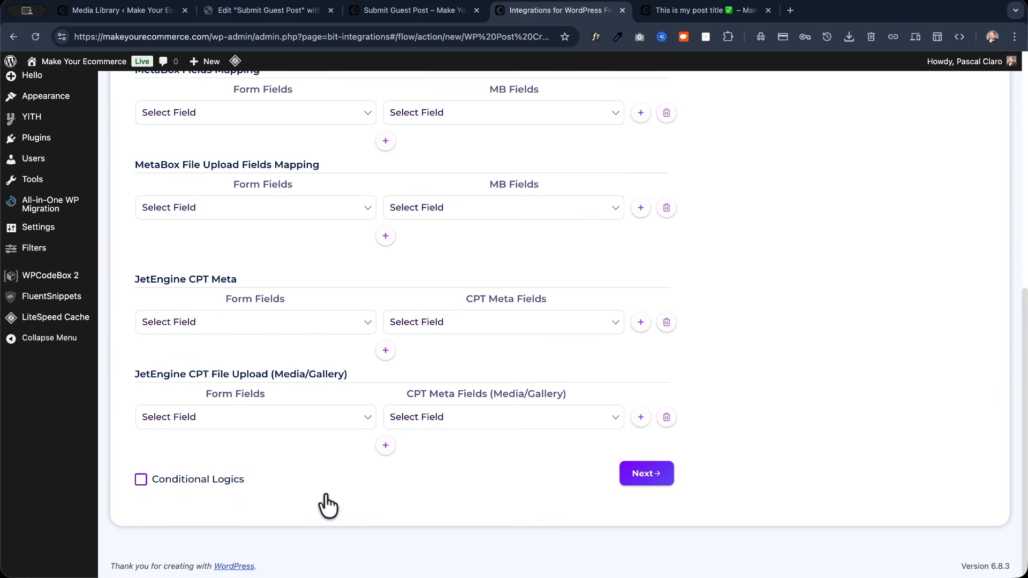
{"action": "left_click", "coordinate": [641, 479]}
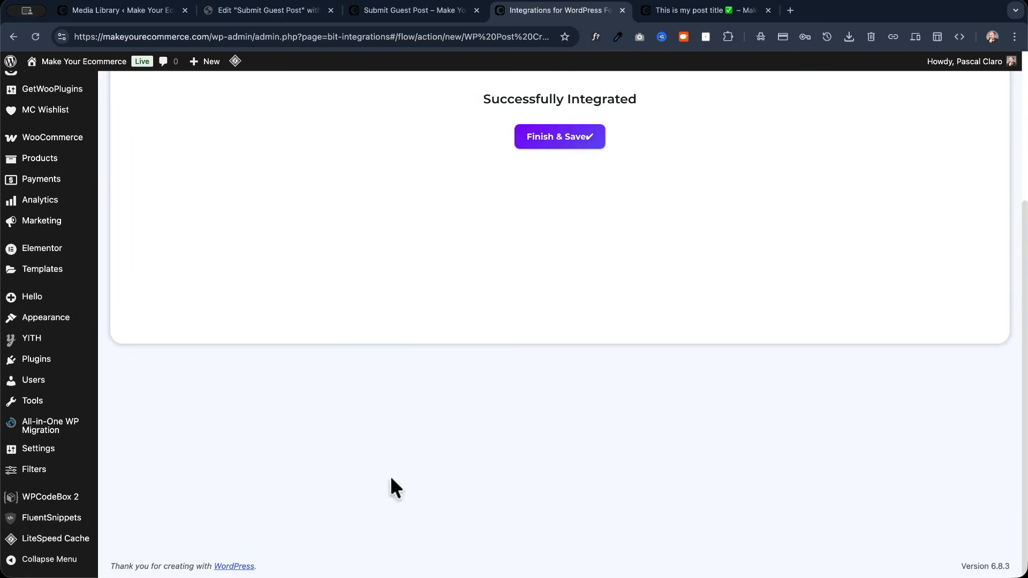
{"action": "scroll", "coordinate": [280, 225], "scroll_direction": "up", "scroll_amount": 5}
{"action": "left_click", "coordinate": [557, 347]}
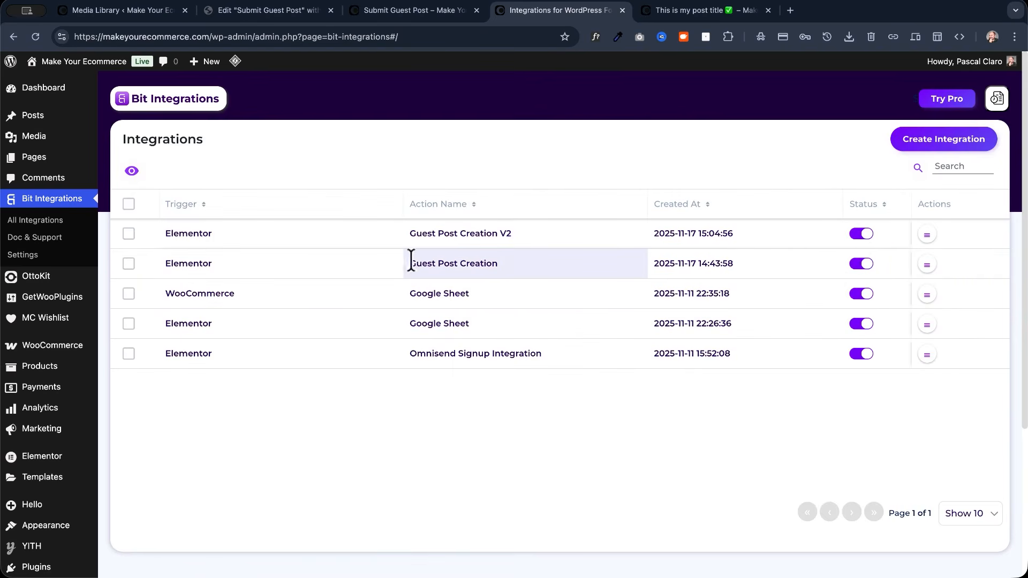
Review the Submit Guest Post form page and the preview of the post titled "This is my post title"
{"action": "left_click", "coordinate": [412, 10]}
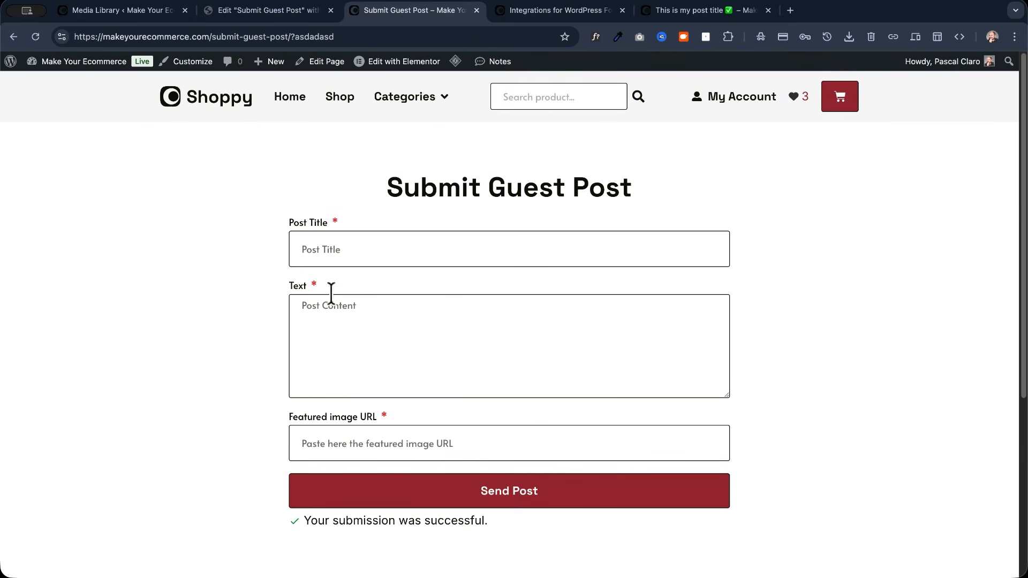
{"action": "left_click", "coordinate": [667, 9]}
{"action": "scroll", "coordinate": [184, 218], "scroll_direction": "down", "scroll_amount": 5}
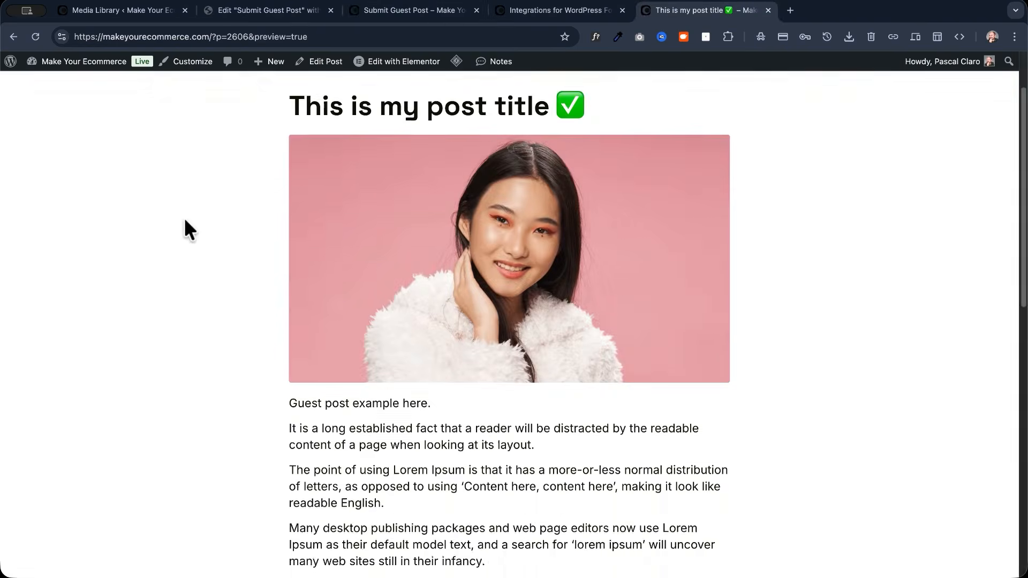
{"action": "scroll", "coordinate": [184, 217], "scroll_direction": "up", "scroll_amount": 5}
{"action": "scroll", "coordinate": [291, 342], "scroll_direction": "down", "scroll_amount": 4}
{"action": "scroll", "coordinate": [257, 327], "scroll_direction": "up", "scroll_amount": 4}
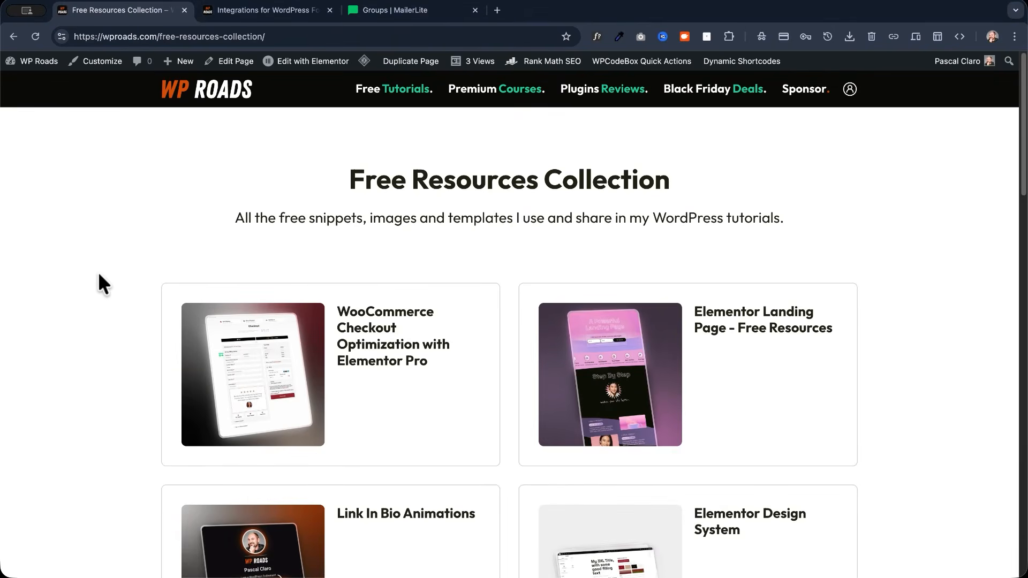
Browse the Free Resources Collection page and examine the signup form on the Link In Bio Animations resource
{"action": "scroll", "coordinate": [98, 274], "scroll_direction": "down", "scroll_amount": 7}
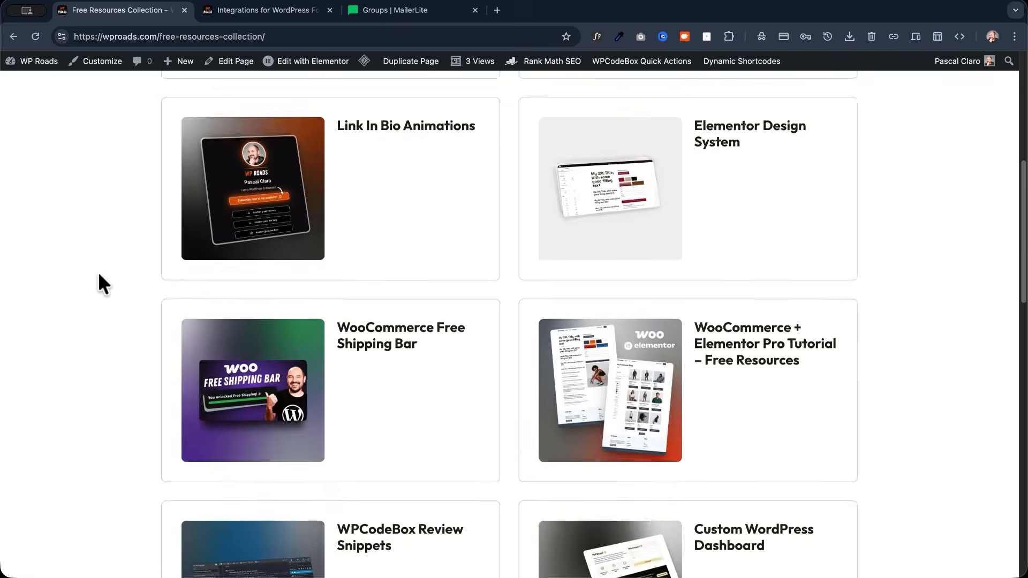
{"action": "scroll", "coordinate": [99, 274], "scroll_direction": "down", "scroll_amount": 12}
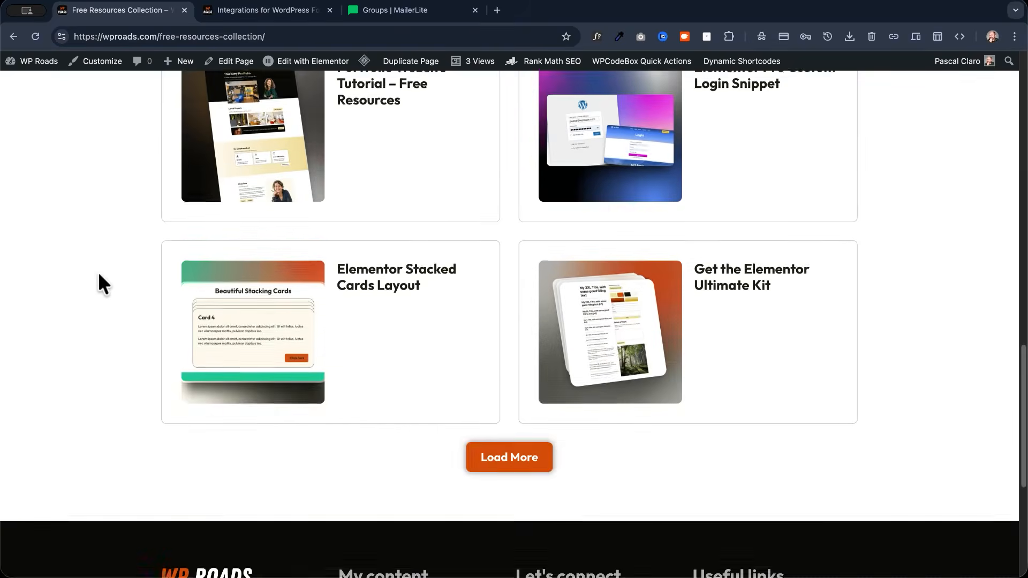
{"action": "scroll", "coordinate": [99, 275], "scroll_direction": "up", "scroll_amount": 11}
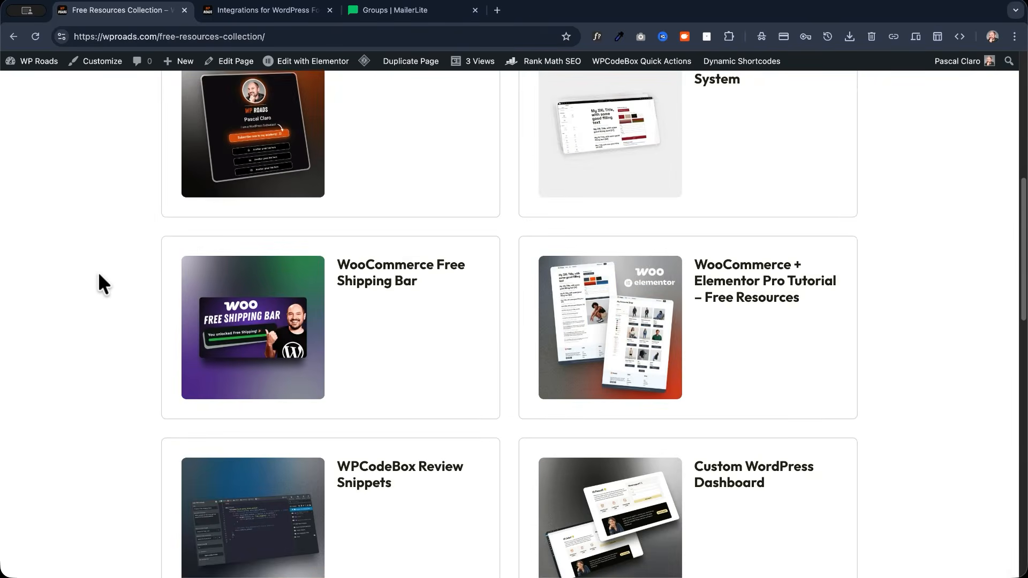
{"action": "left_click", "coordinate": [241, 153]}
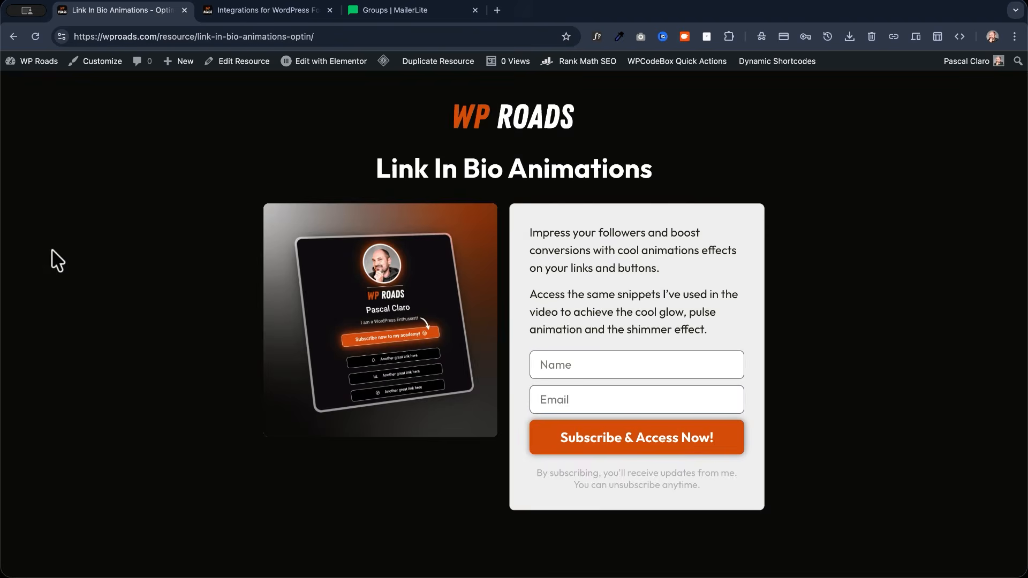
{"action": "left_click", "coordinate": [593, 397]}
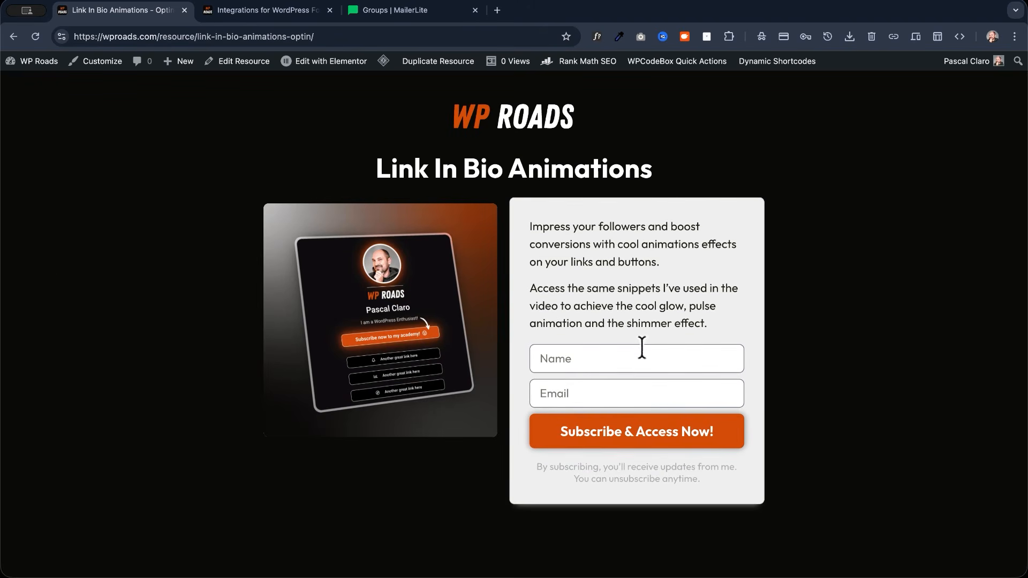
{"action": "left_click", "coordinate": [671, 341]}
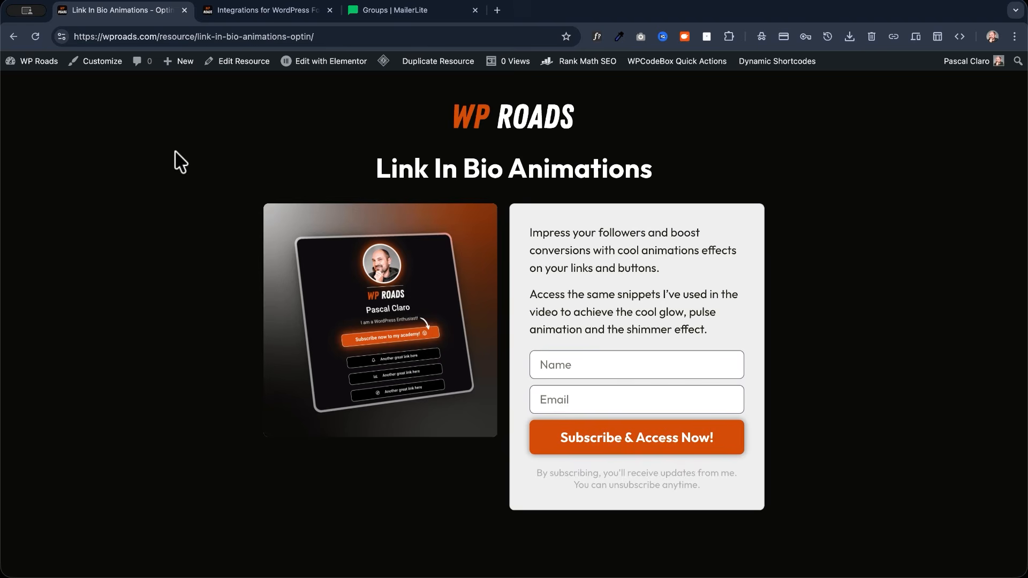
Return to the Free Resources Collection and view the Elementor Landing Page resource's signup page
{"action": "left_click", "coordinate": [14, 36]}
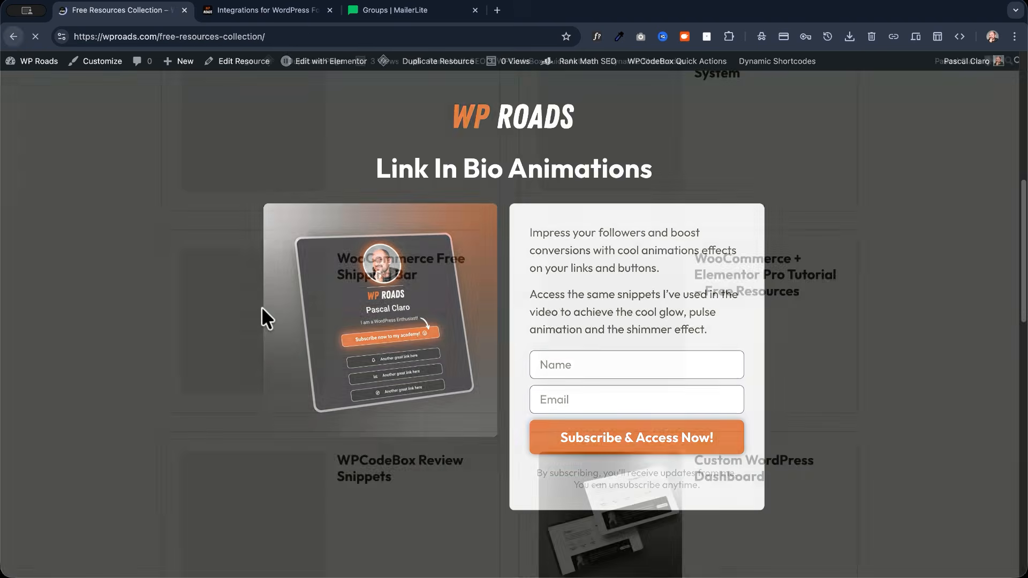
{"action": "scroll", "coordinate": [457, 367], "scroll_direction": "down", "scroll_amount": 9}
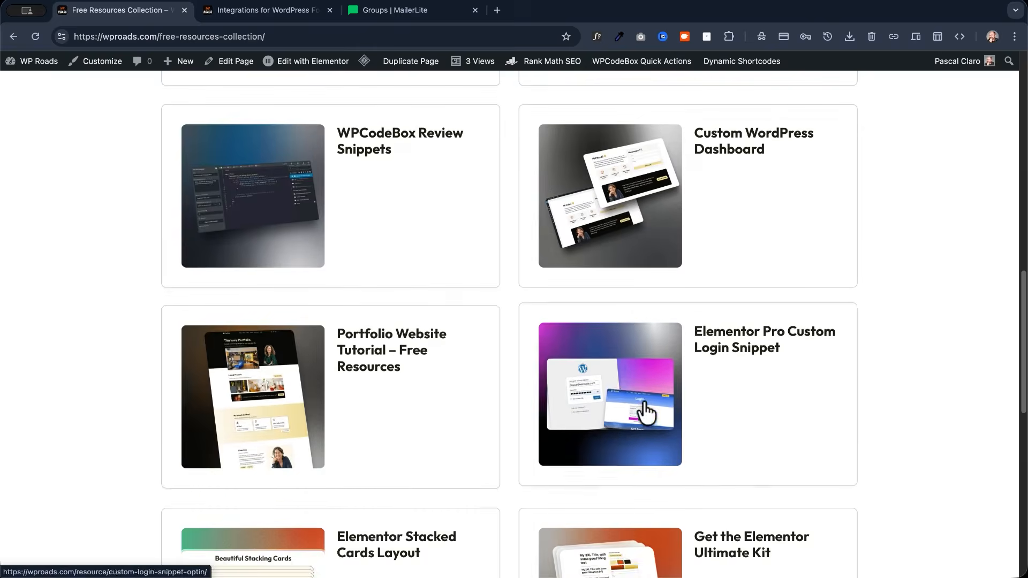
{"action": "scroll", "coordinate": [230, 274], "scroll_direction": "down", "scroll_amount": 3}
{"action": "scroll", "coordinate": [582, 328], "scroll_direction": "up", "scroll_amount": 12}
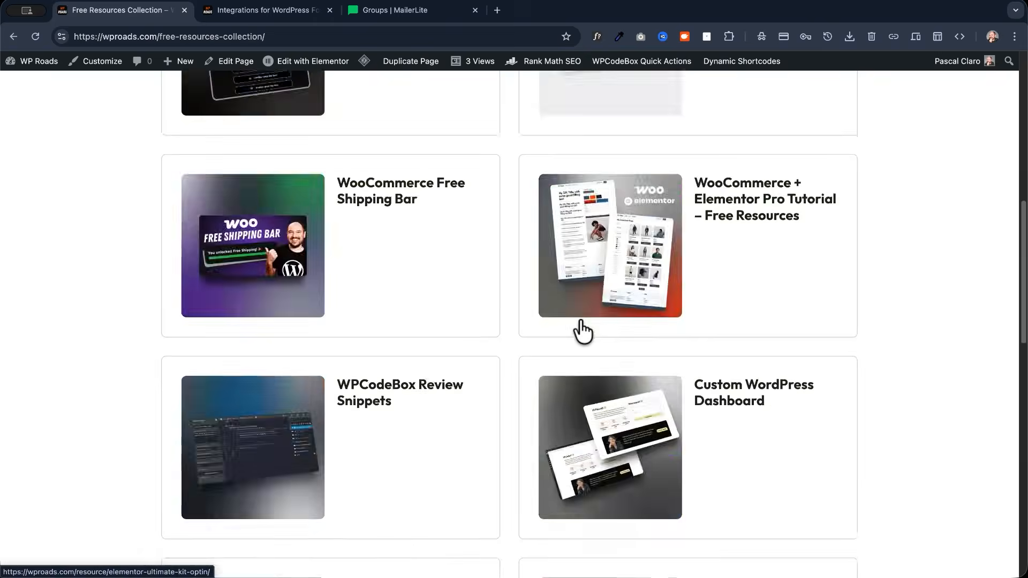
{"action": "scroll", "coordinate": [581, 329], "scroll_direction": "up", "scroll_amount": 3}
{"action": "left_click", "coordinate": [582, 329]}
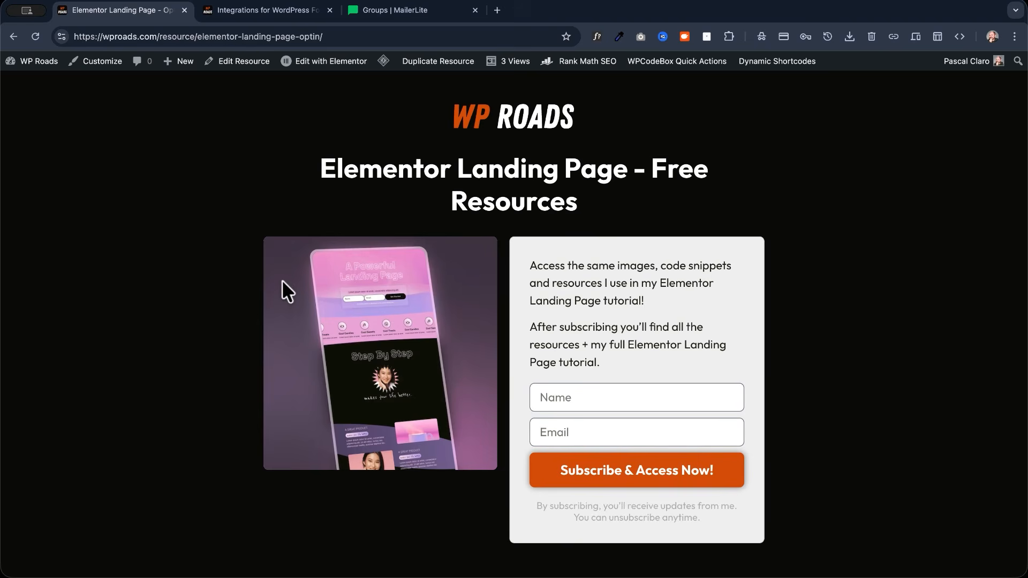
Switch to MailerLite and examine the subscriber groups Elementor Timeline Layouts, WP Roadies and Elementor Tutorial 25
{"action": "key", "text": "super+3"}
{"action": "left_click_drag", "start_coordinate": [251, 389], "coordinate": [423, 385]}
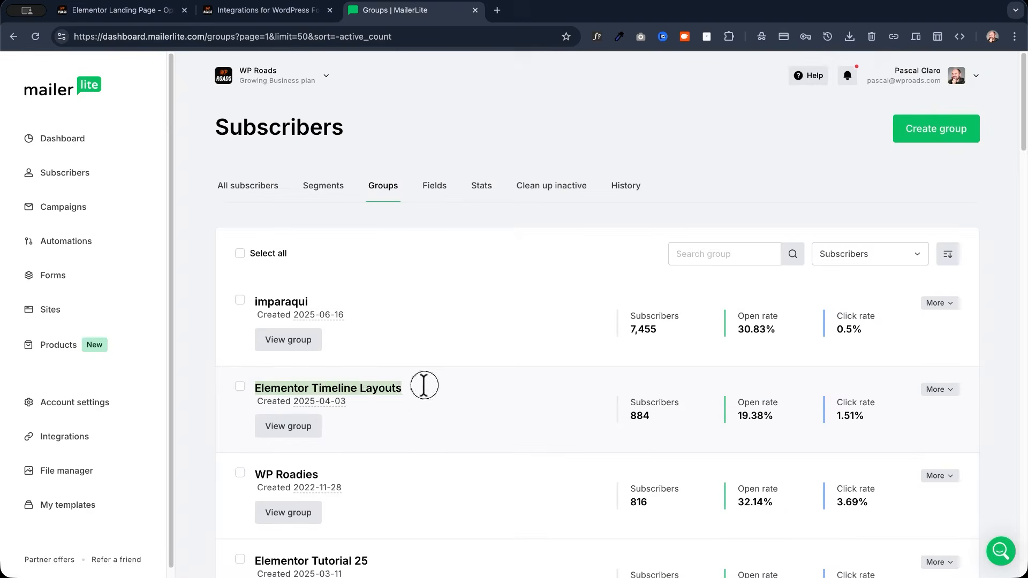
{"action": "left_click_drag", "start_coordinate": [252, 473], "coordinate": [349, 473]}
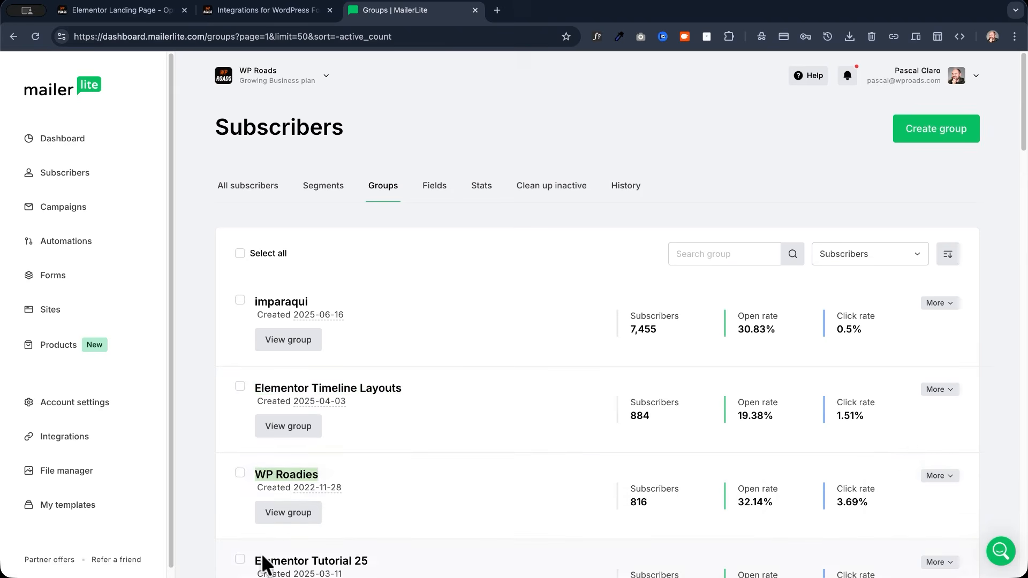
{"action": "left_click_drag", "start_coordinate": [255, 560], "coordinate": [375, 560]}
{"action": "left_click_drag", "start_coordinate": [256, 384], "coordinate": [420, 385]}
{"action": "left_click", "coordinate": [422, 408]}
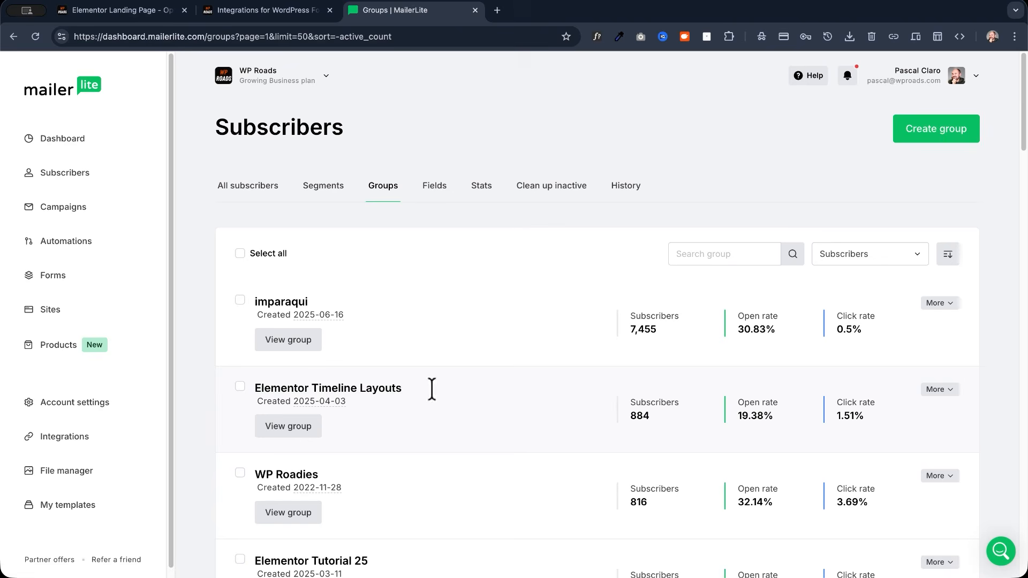
Switch to Bit Integrations and start a new integration with Elementor as the trigger and Form Submission as the task
{"action": "key", "text": "ctrl+shift+Tab"}
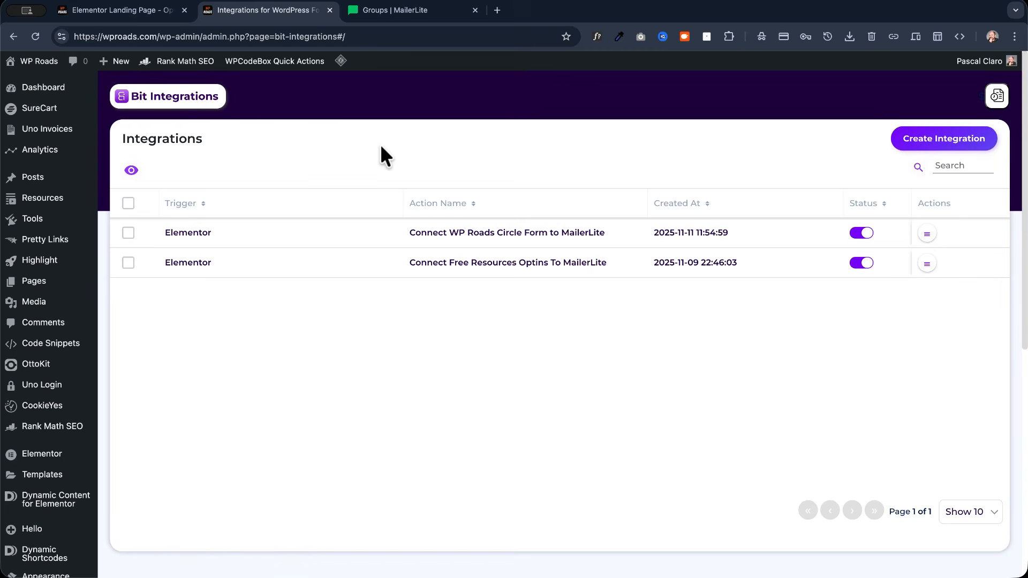
{"action": "left_click", "coordinate": [967, 148]}
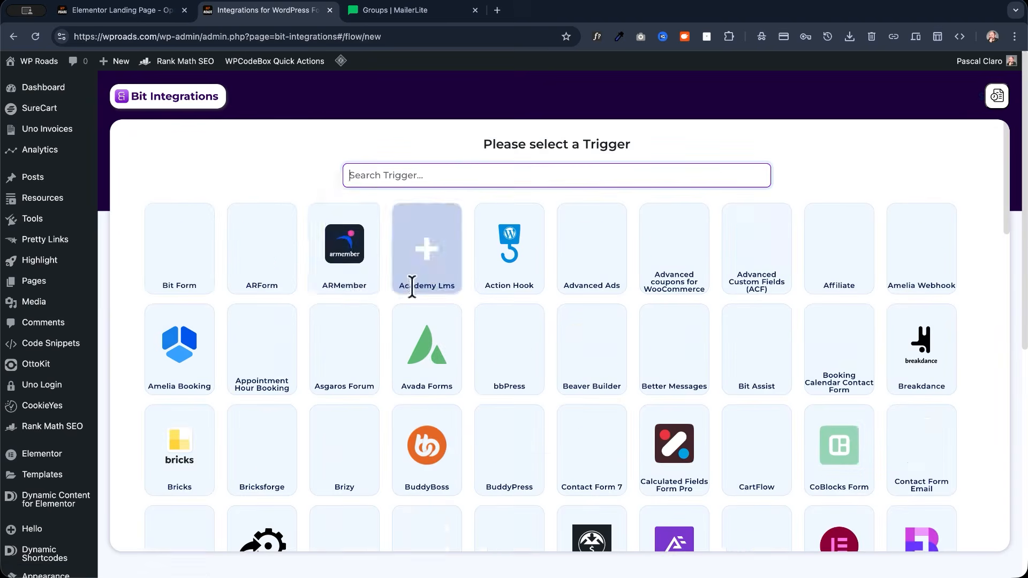
{"action": "left_click", "coordinate": [384, 178]}
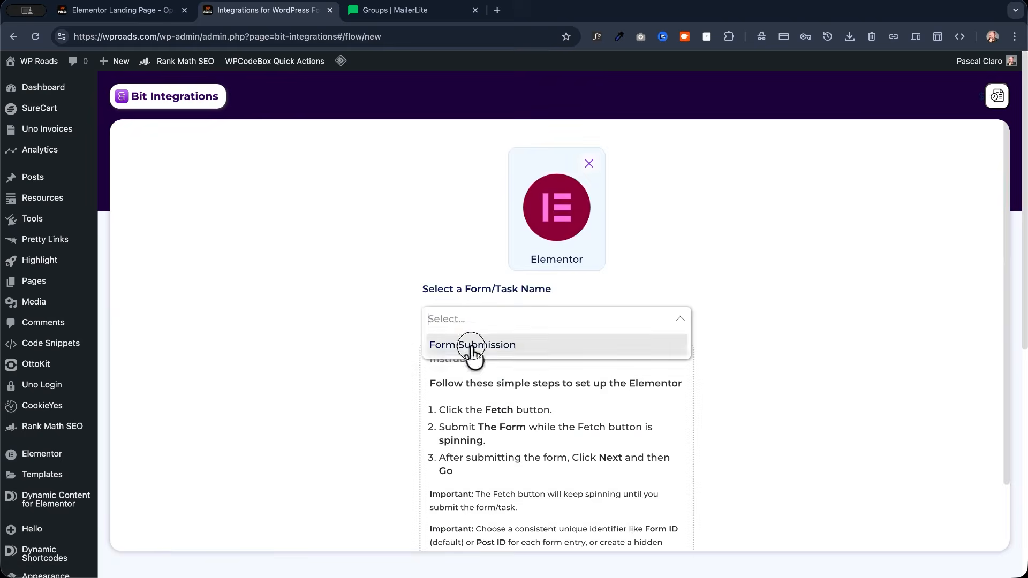
{"action": "left_click", "coordinate": [467, 346]}
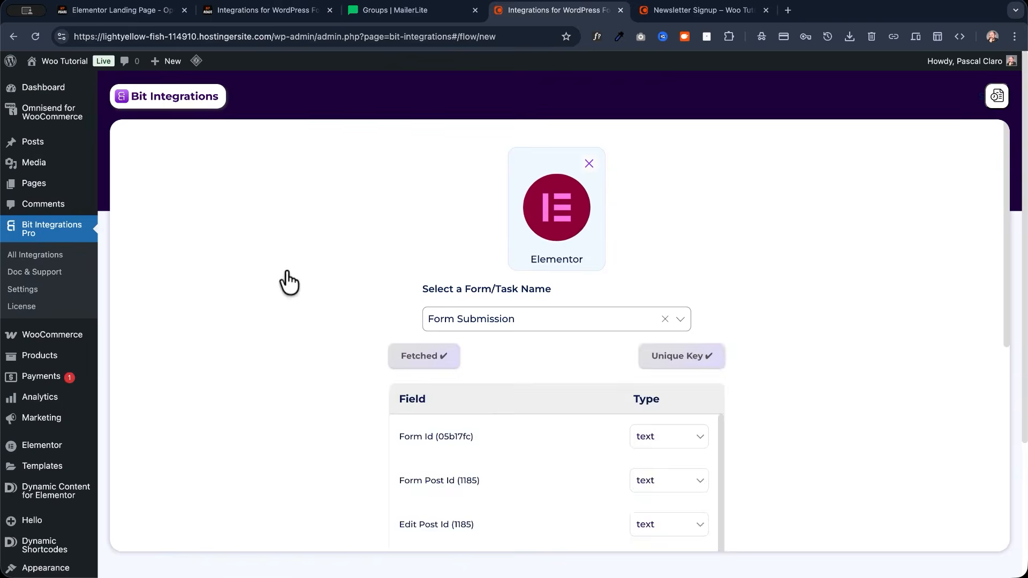
Proceed from the fetched form data to the action choice, search for "hook" and select Web Hooks
{"action": "scroll", "coordinate": [284, 278], "scroll_direction": "down", "scroll_amount": 3}
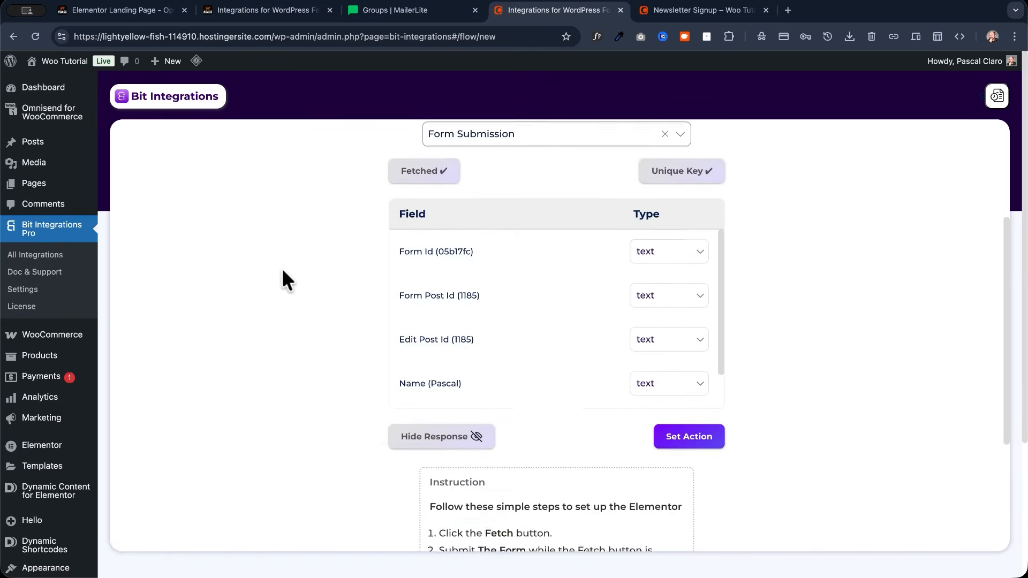
{"action": "scroll", "coordinate": [283, 271], "scroll_direction": "down", "scroll_amount": 2}
{"action": "left_click", "coordinate": [681, 373]}
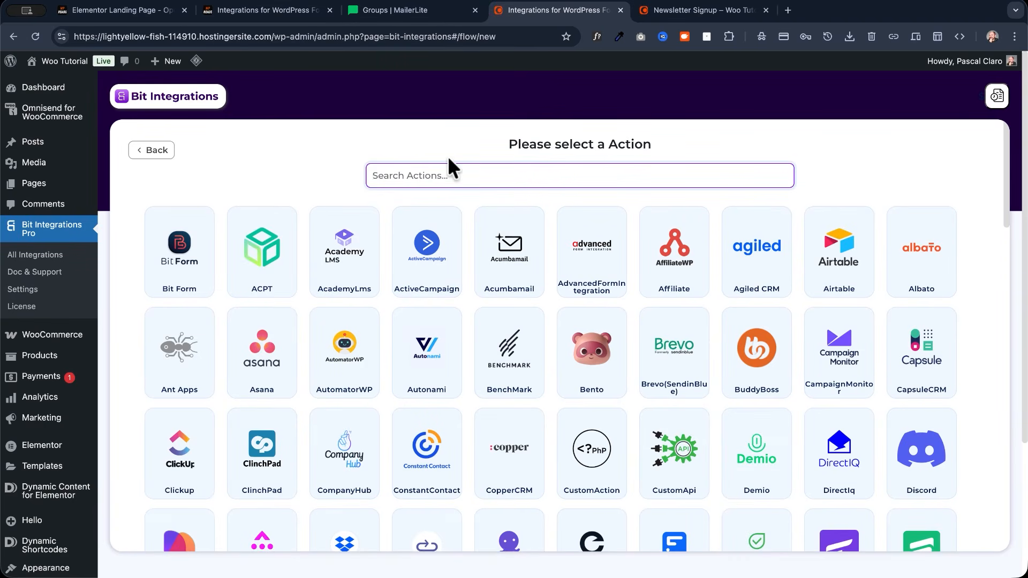
{"action": "type", "text": "hook"}
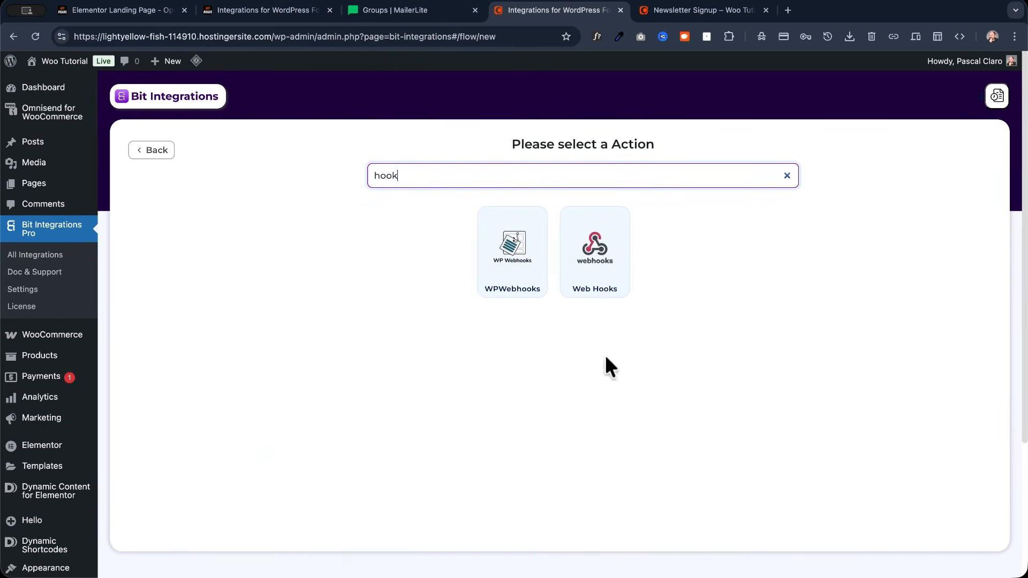
{"action": "left_click", "coordinate": [615, 285]}
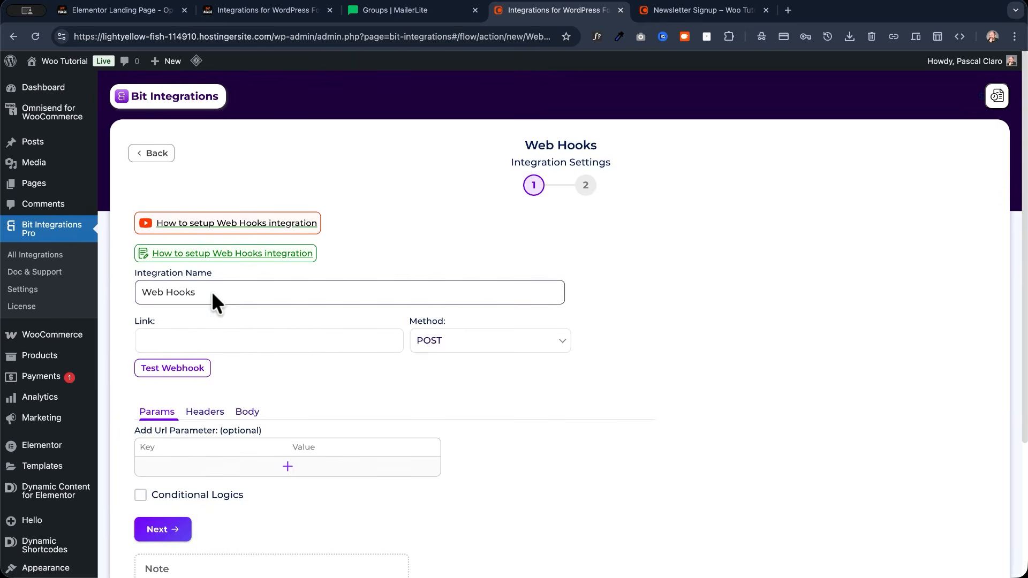
{"action": "left_click_drag", "start_coordinate": [211, 291], "coordinate": [117, 293]}
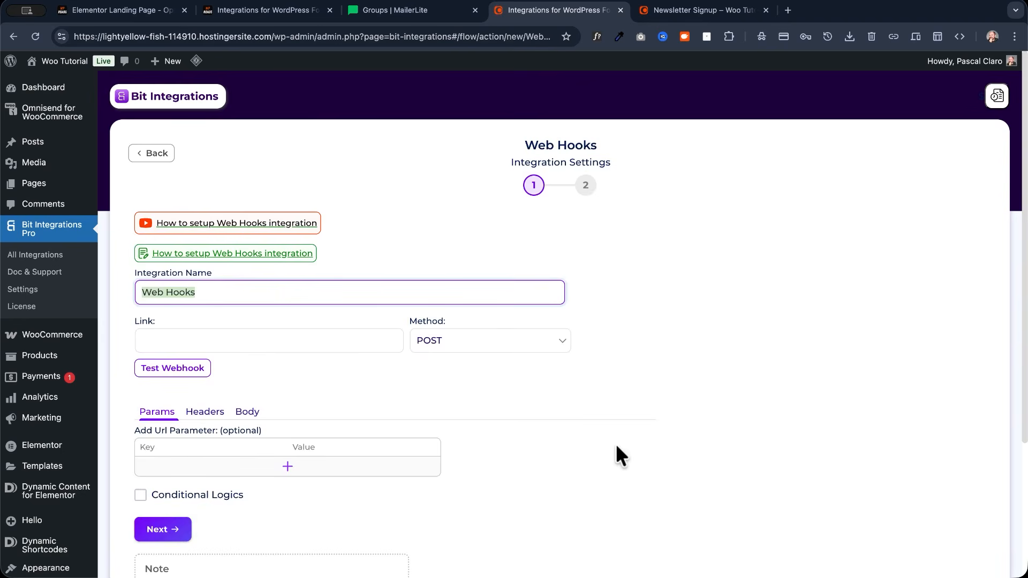
{"action": "type", "text": "Advanced MailerL"}
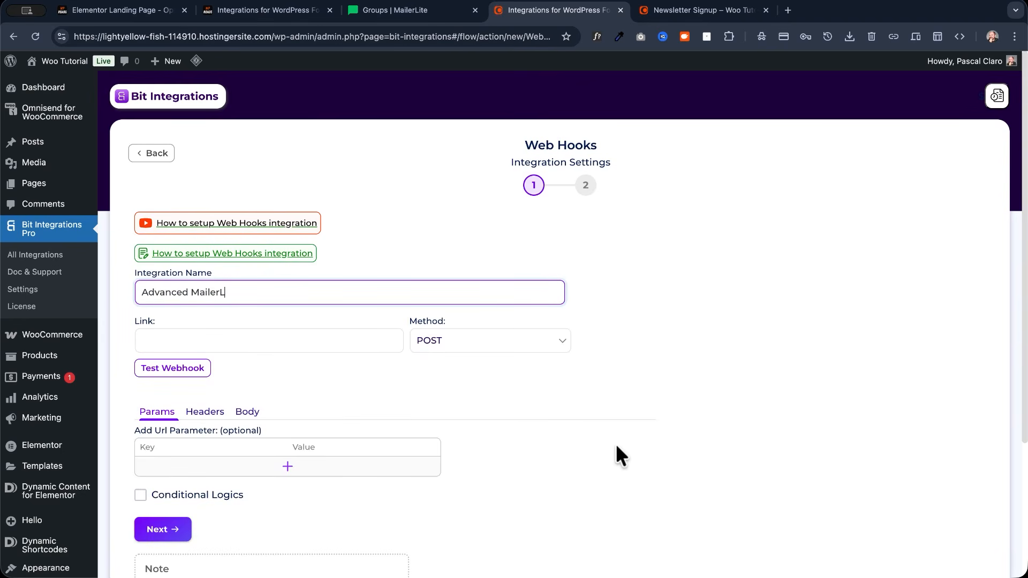
{"action": "type", "text": "ite Integration"}
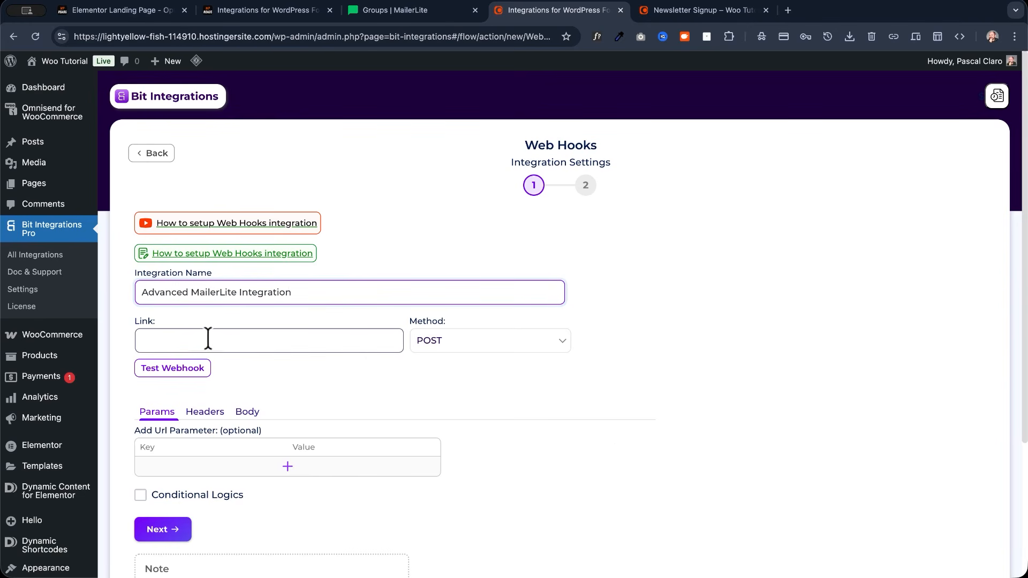
{"action": "left_click", "coordinate": [159, 343]}
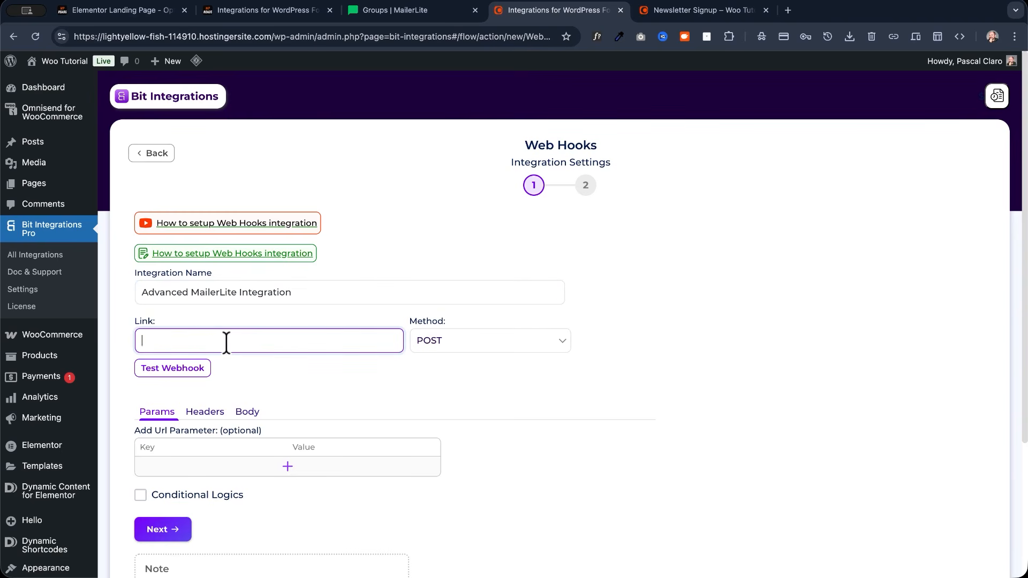
{"action": "type", "text": "https://connect.mailerlite.com/api/subscribers"}
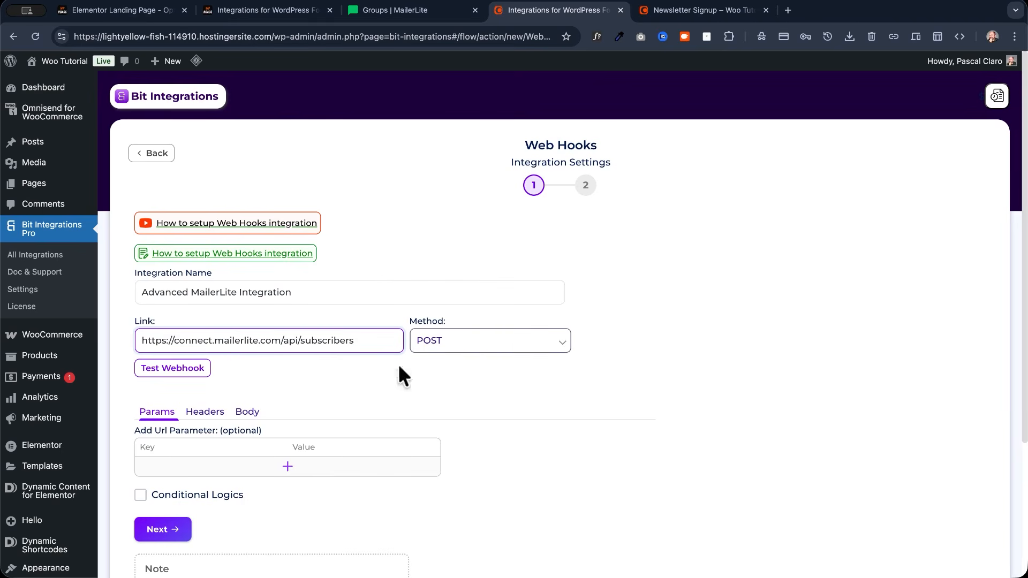
Examine the webhook's request header and body settings
{"action": "scroll", "coordinate": [161, 402], "scroll_direction": "down", "scroll_amount": 3}
{"action": "left_click", "coordinate": [207, 333]}
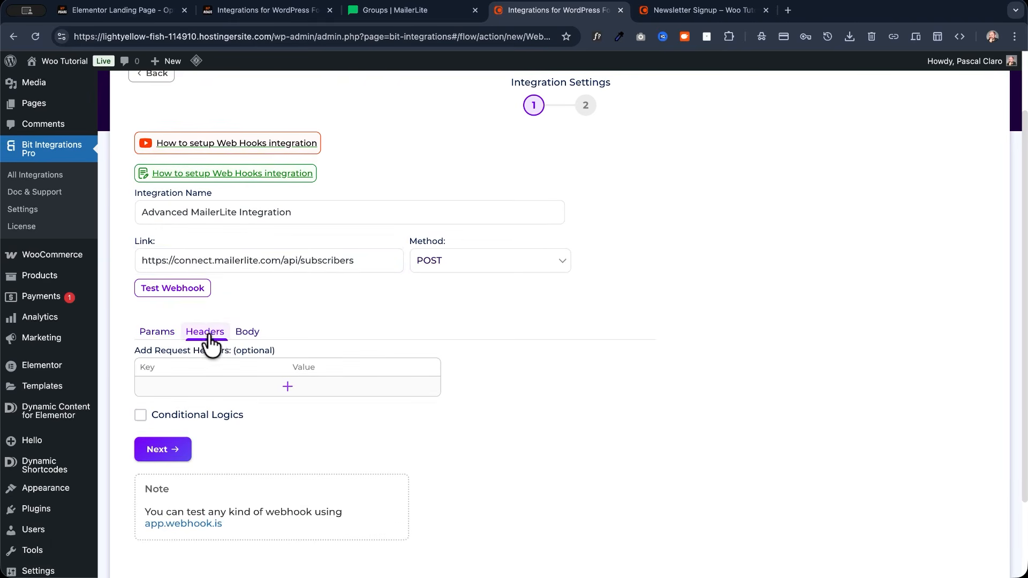
{"action": "left_click", "coordinate": [246, 334]}
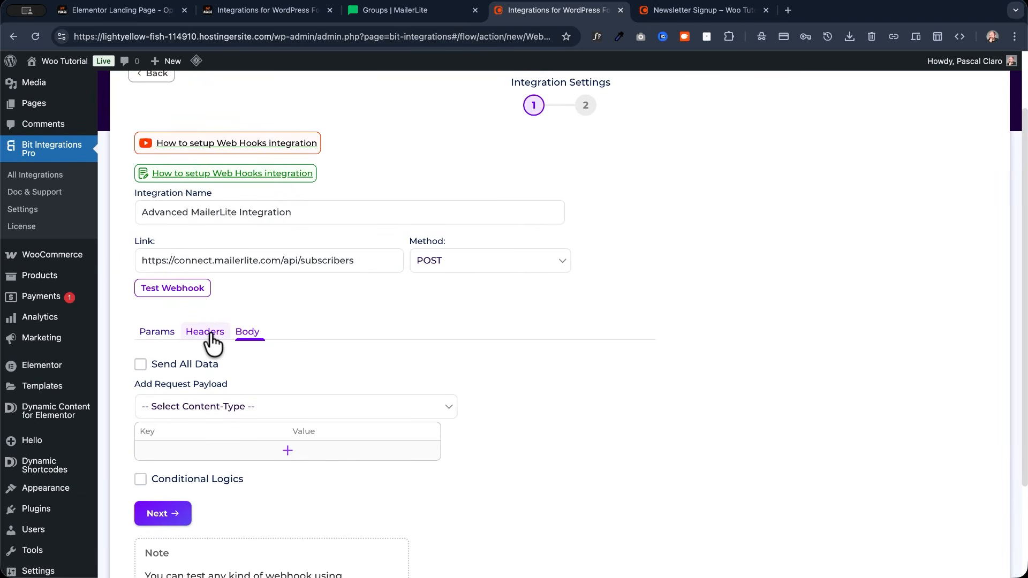
{"action": "left_click", "coordinate": [210, 334]}
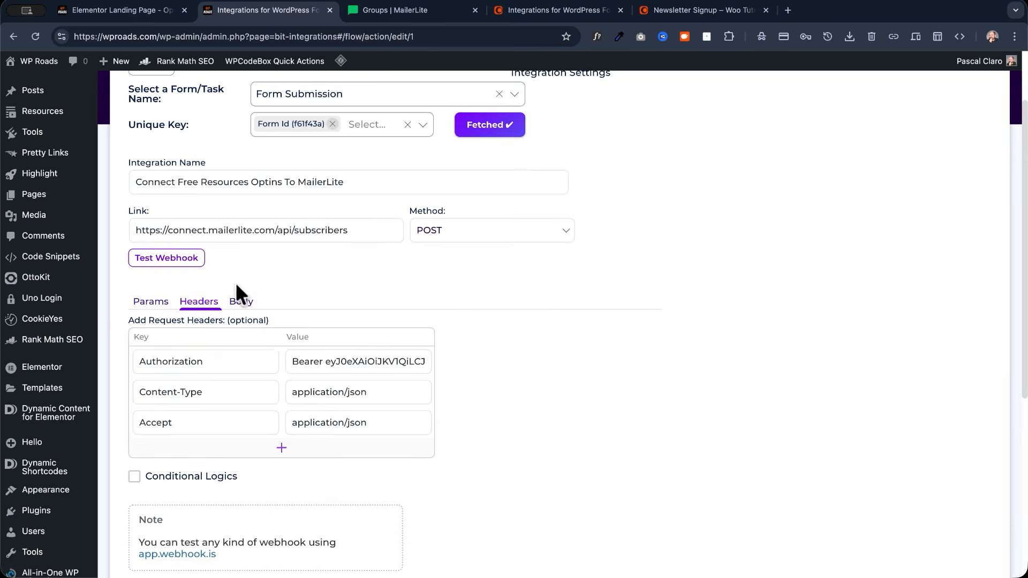
Examine the webhook's Authorization, Content-Type and Accept request headers in the Connect Free Resources Optins To MailerLite integration
{"action": "left_click", "coordinate": [197, 364]}
{"action": "left_click", "coordinate": [337, 361]}
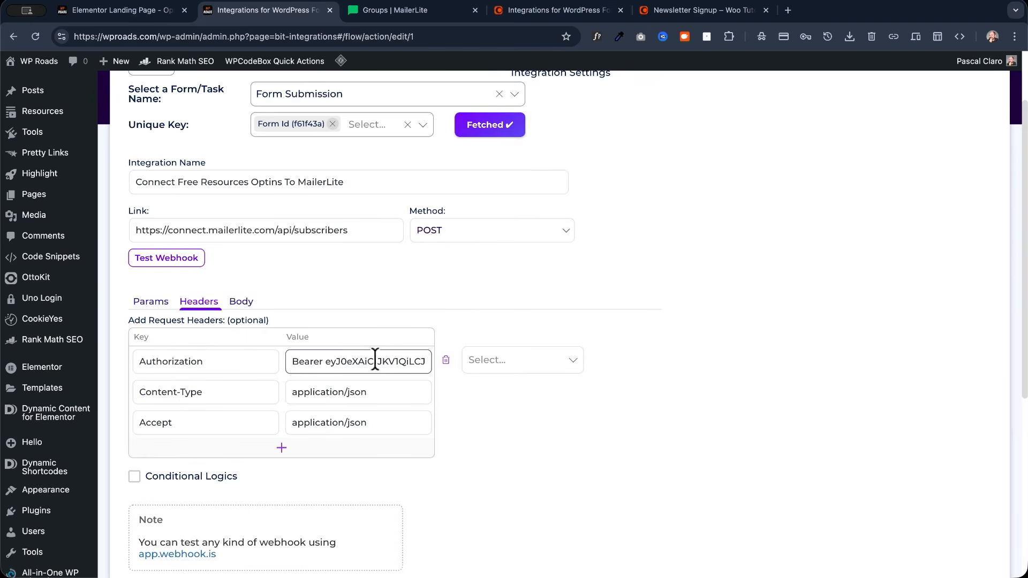
{"action": "left_click", "coordinate": [193, 393]}
{"action": "left_click", "coordinate": [197, 423]}
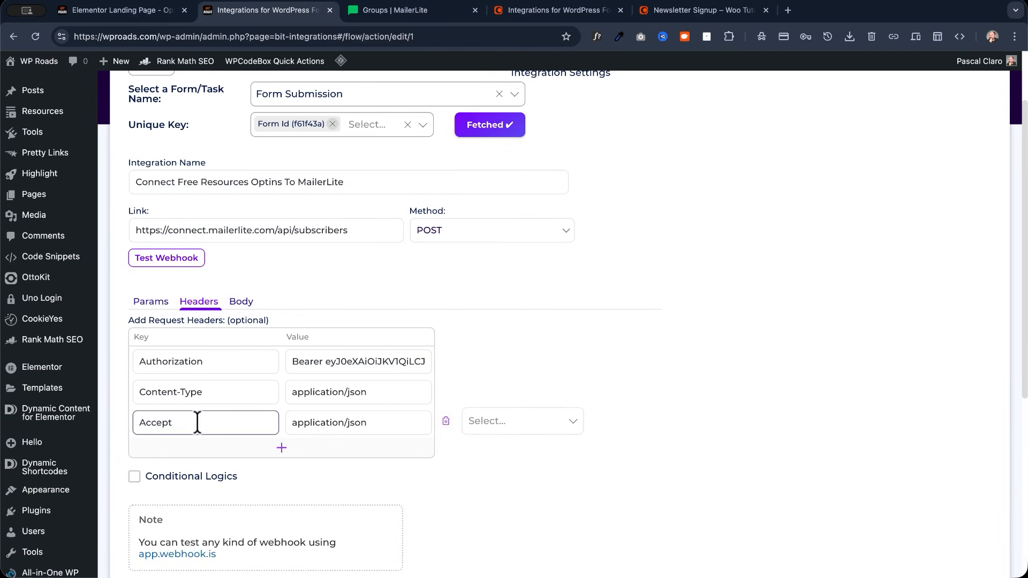
Examine the webhook's request body, including its raw (JSON) payload type and the field mapping code
{"action": "left_click", "coordinate": [242, 303]}
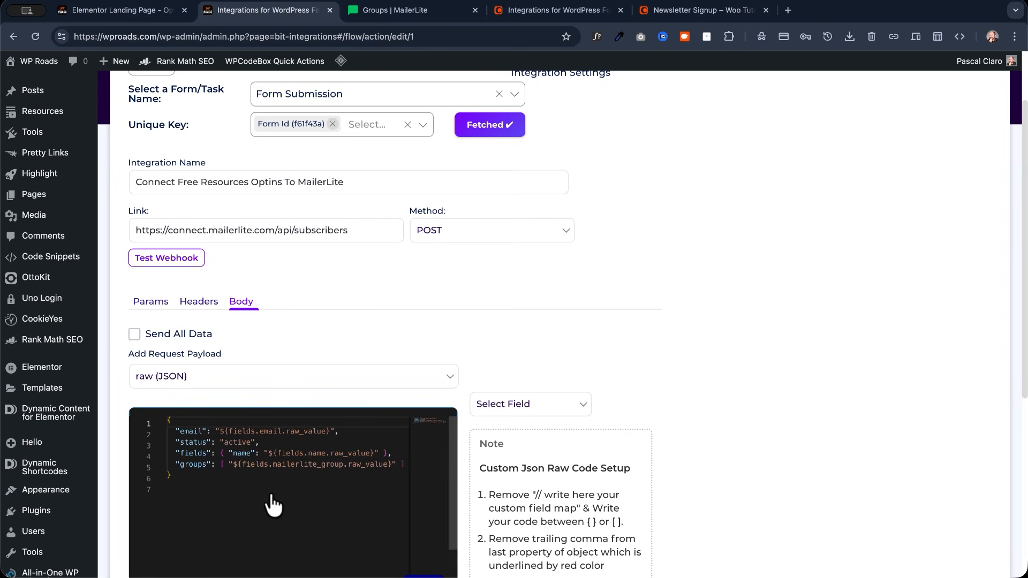
{"action": "left_click", "coordinate": [160, 376]}
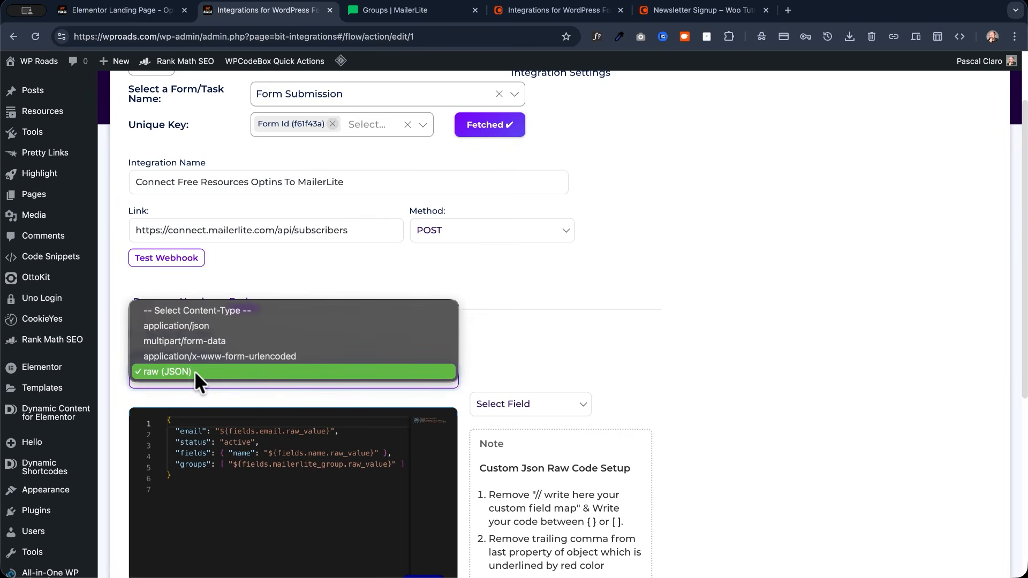
{"action": "left_click", "coordinate": [222, 373]}
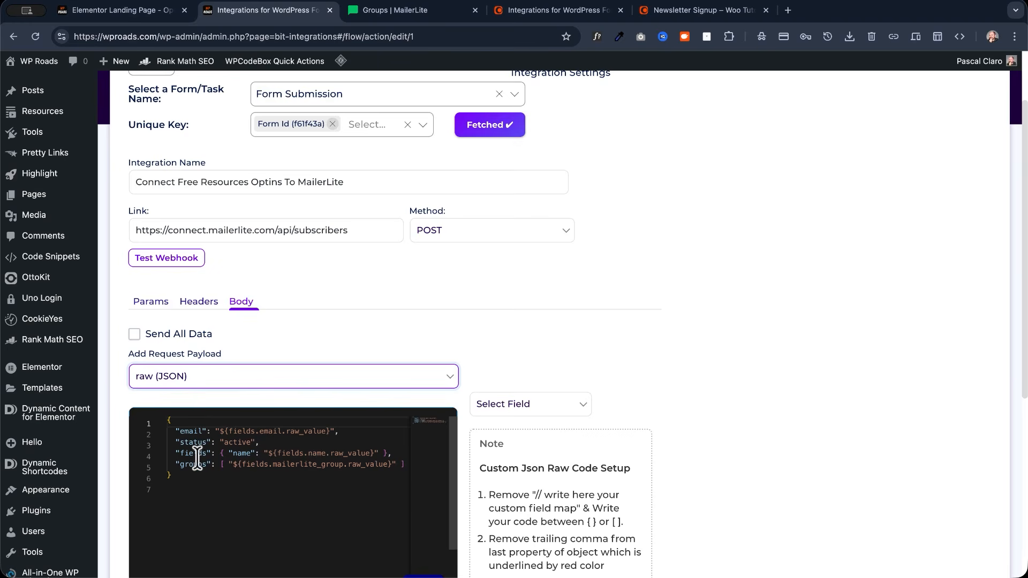
{"action": "left_click", "coordinate": [177, 476]}
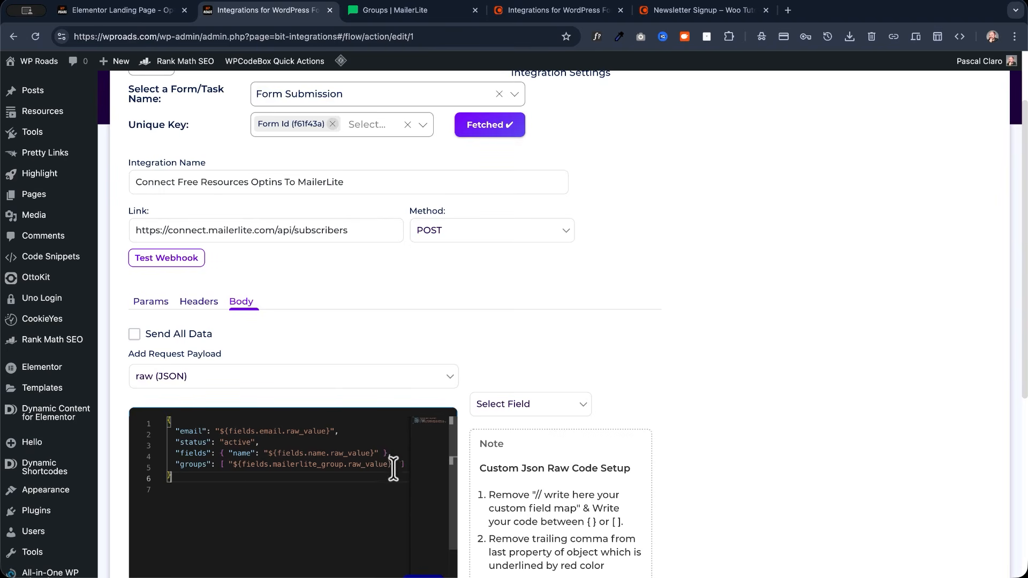
Recheck the webhook's headers and JSON body, and save the integration
{"action": "scroll", "coordinate": [268, 321], "scroll_direction": "down", "scroll_amount": 2}
{"action": "left_click", "coordinate": [199, 229]}
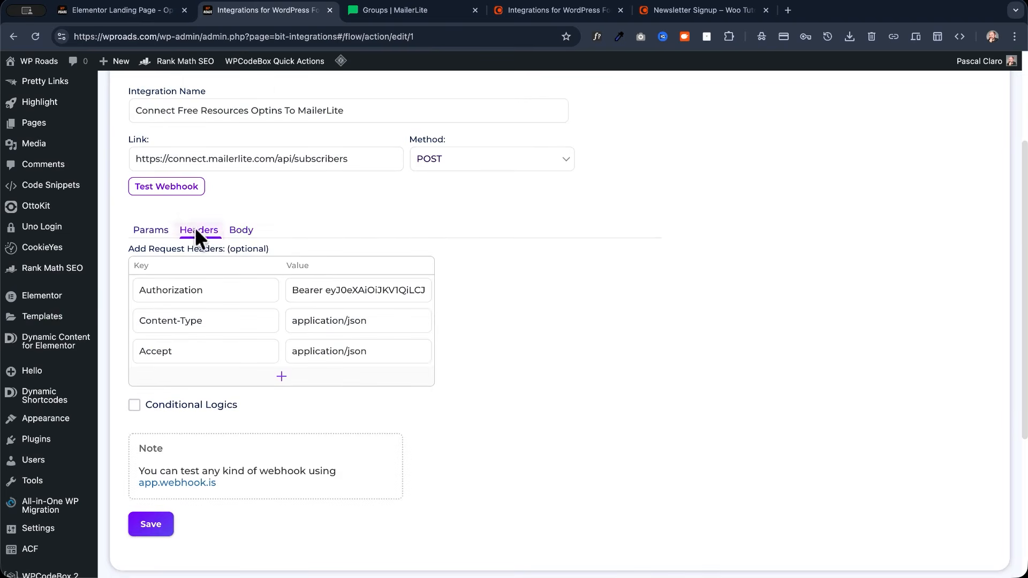
{"action": "left_click", "coordinate": [241, 230]}
{"action": "scroll", "coordinate": [739, 375], "scroll_direction": "down", "scroll_amount": 4}
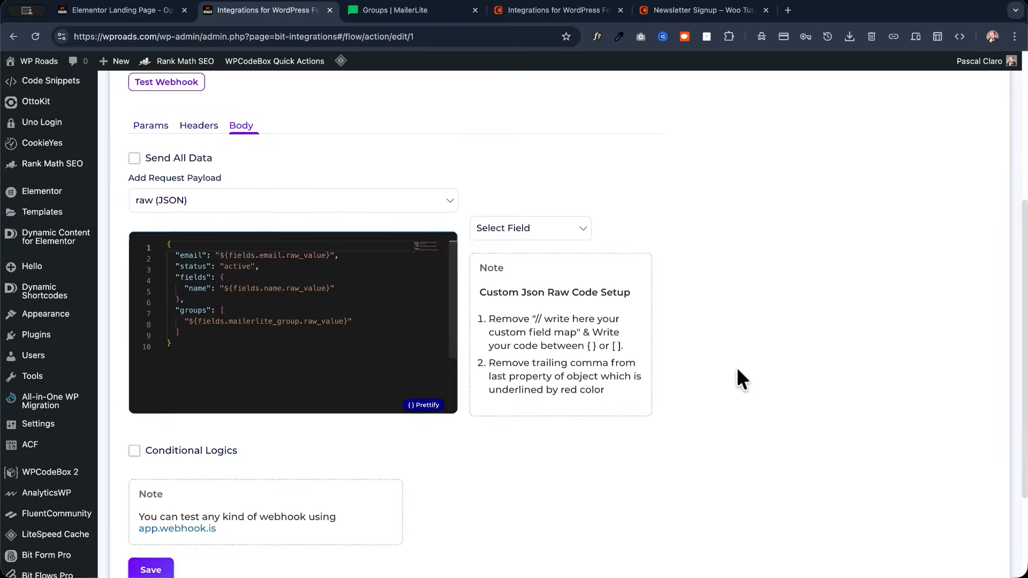
{"action": "scroll", "coordinate": [739, 428], "scroll_direction": "down", "scroll_amount": 2}
{"action": "left_click", "coordinate": [156, 428]}
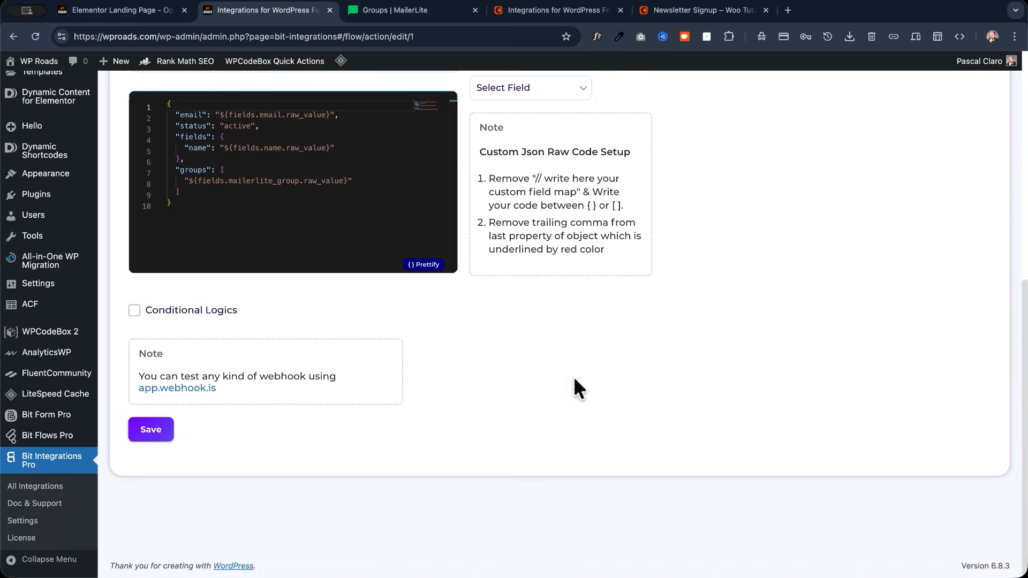
{"action": "scroll", "coordinate": [749, 311], "scroll_direction": "down", "scroll_amount": 1}
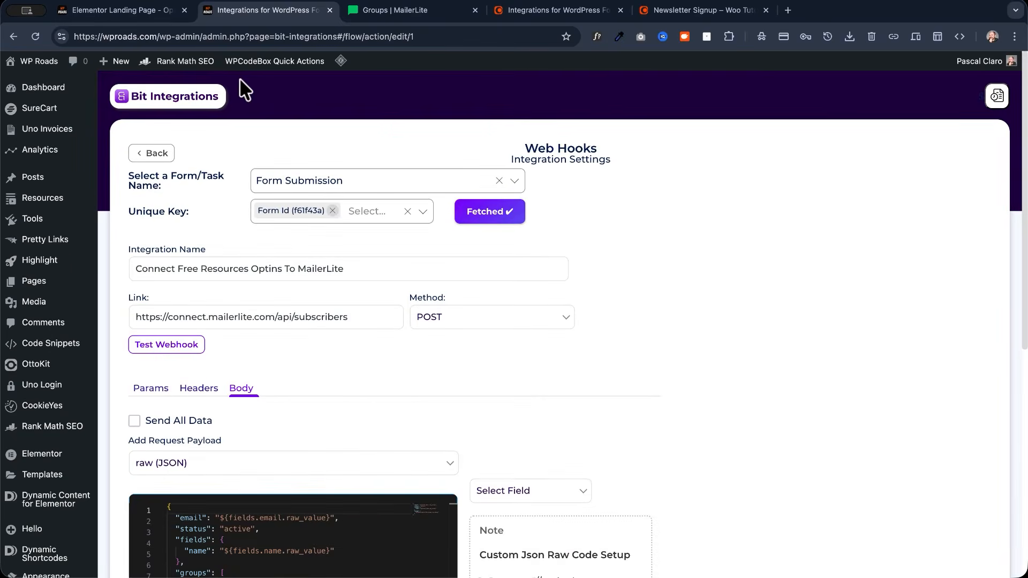
Submit the Link In Bio Animations opt-in form with the name "Test" and a test e-mail address, and view the resource page
{"action": "left_click", "coordinate": [122, 12]}
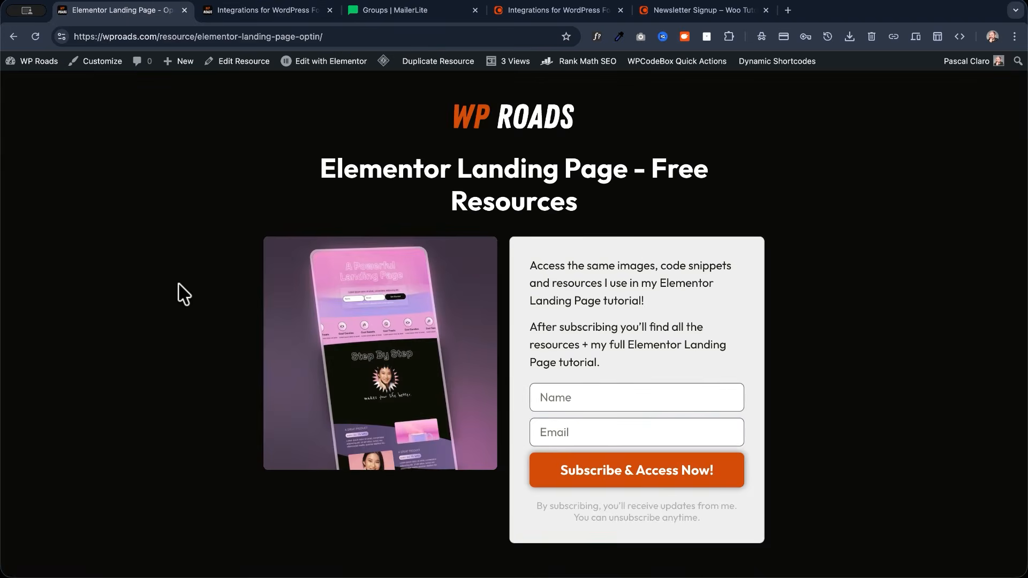
{"action": "left_click", "coordinate": [594, 403]}
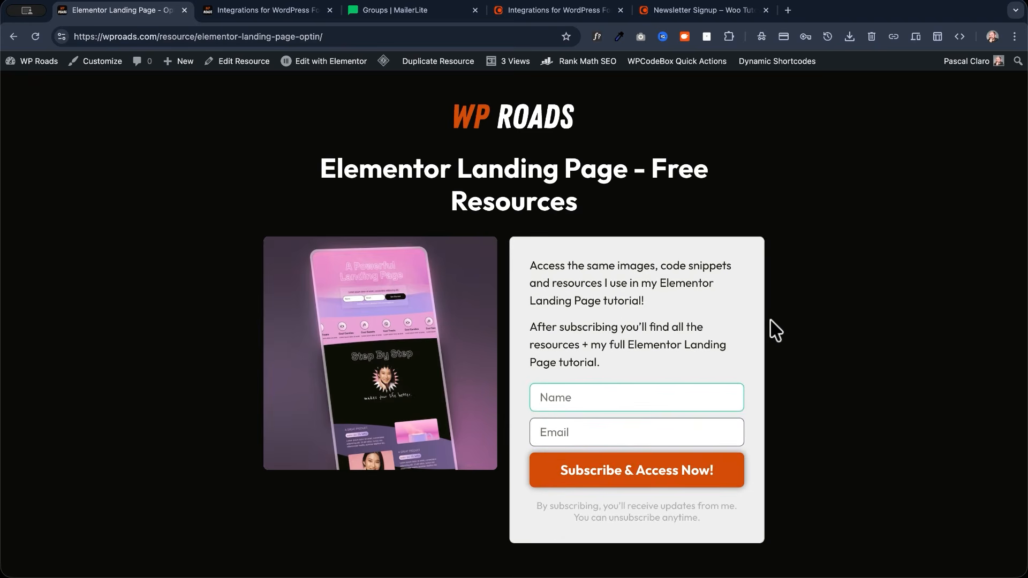
{"action": "type", "text": "Test"}
{"action": "key", "text": "Tab"}
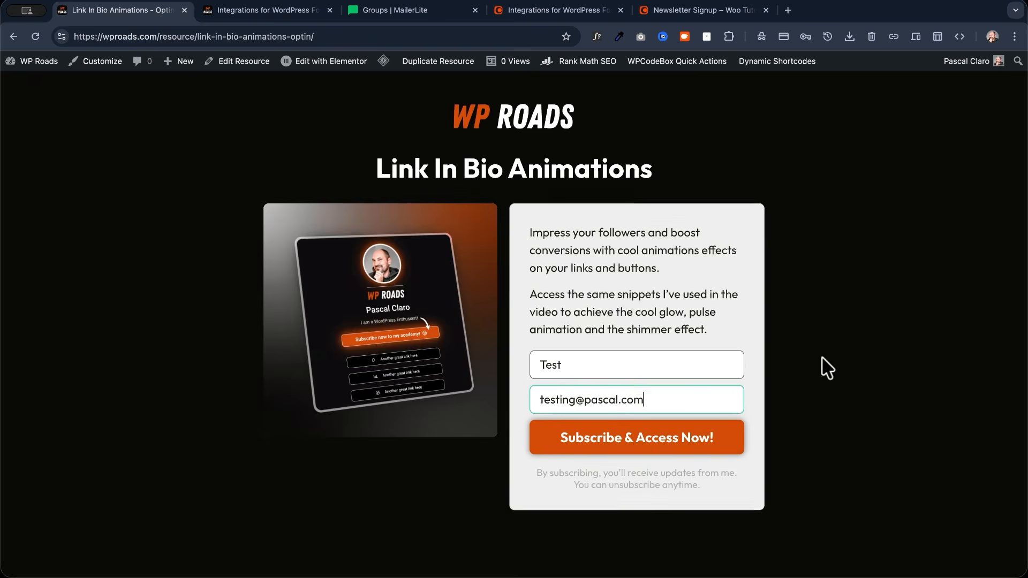
{"action": "left_click", "coordinate": [649, 446]}
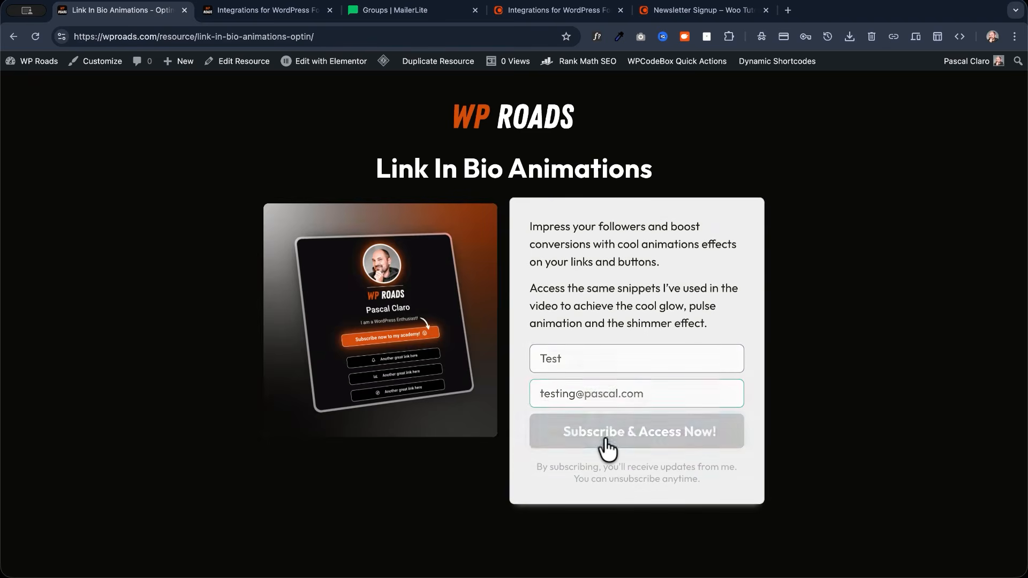
{"action": "scroll", "coordinate": [156, 335], "scroll_direction": "down", "scroll_amount": 15}
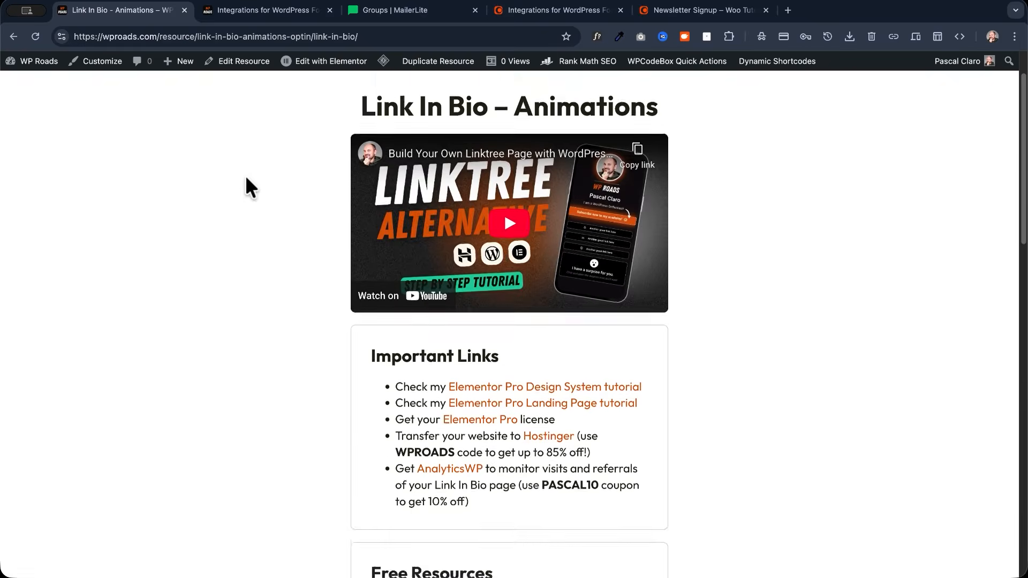
{"action": "scroll", "coordinate": [246, 180], "scroll_direction": "up", "scroll_amount": 2}
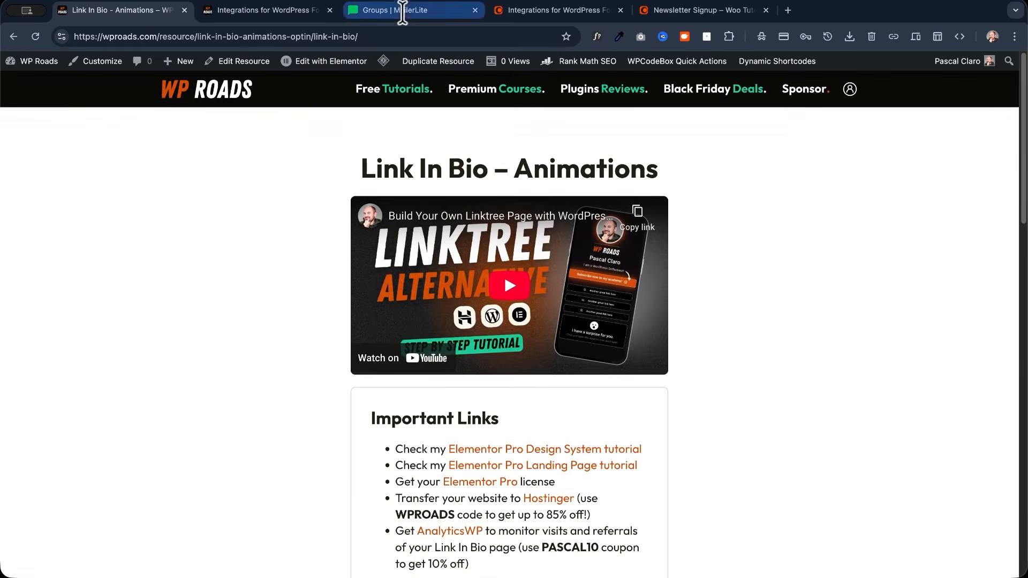
Check the newest subscriber's name and group in MailerLite's subscriber list, and return to the Bit Integrations overview
{"action": "left_click", "coordinate": [403, 13]}
{"action": "left_click", "coordinate": [64, 173]}
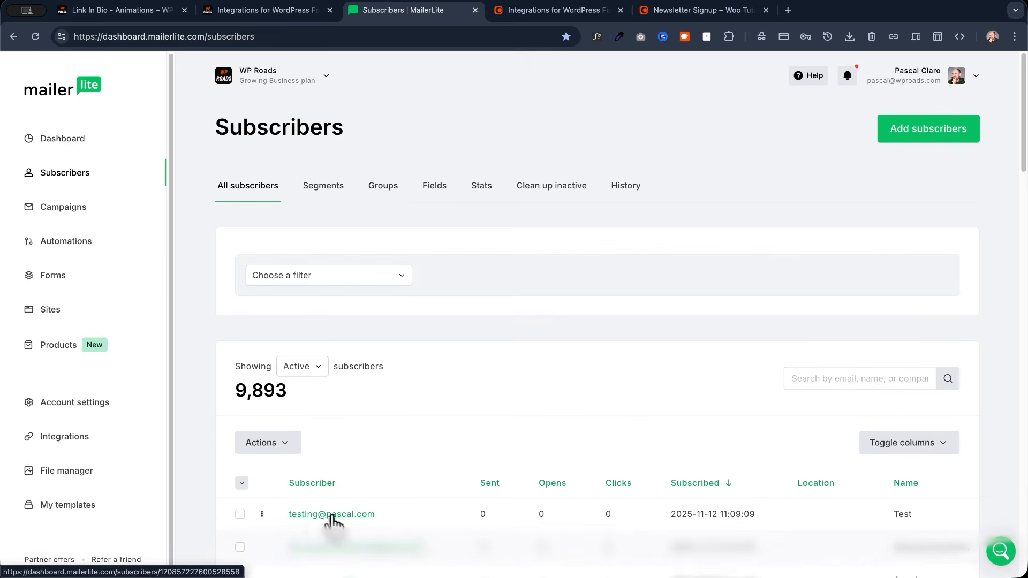
{"action": "scroll", "coordinate": [643, 517], "scroll_direction": "right", "scroll_amount": 10}
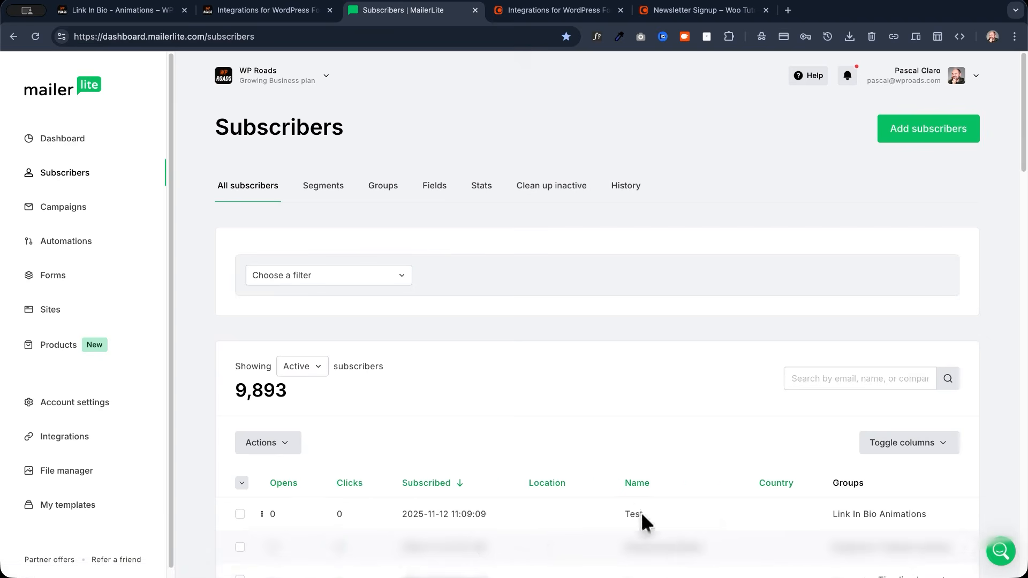
{"action": "left_click_drag", "start_coordinate": [745, 514], "coordinate": [895, 513]}
{"action": "left_click", "coordinate": [426, 139]}
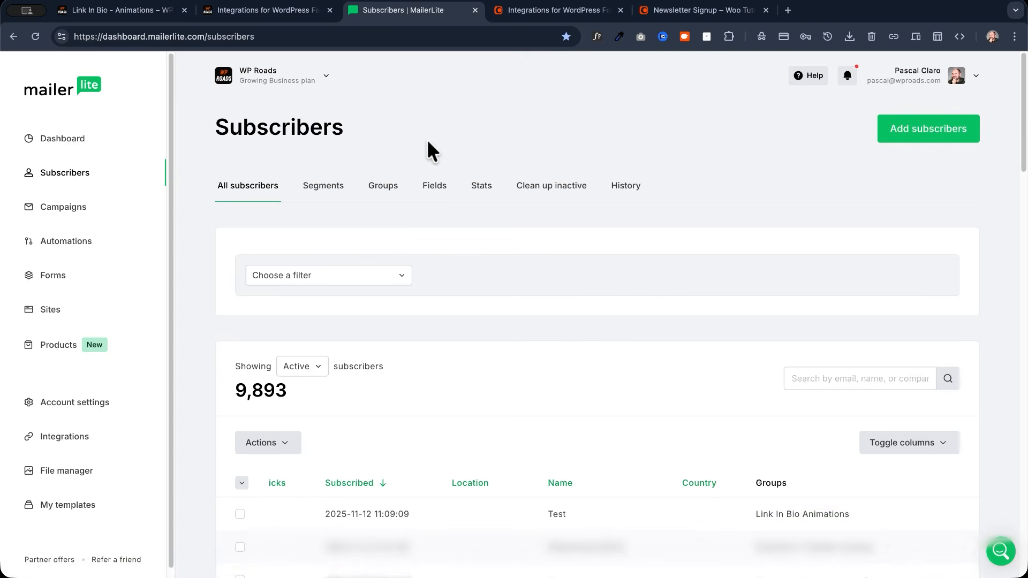
{"action": "left_click", "coordinate": [267, 10]}
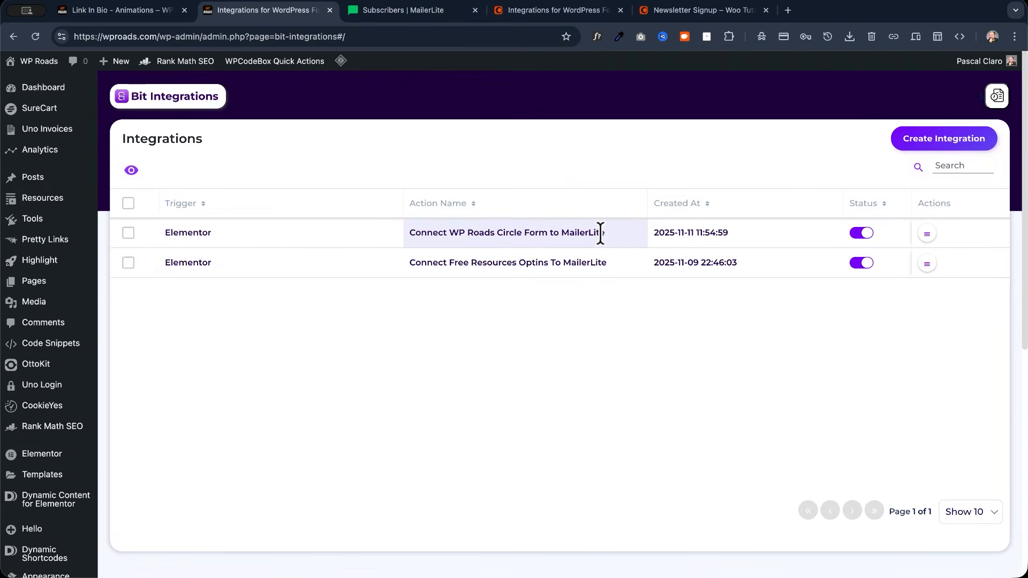